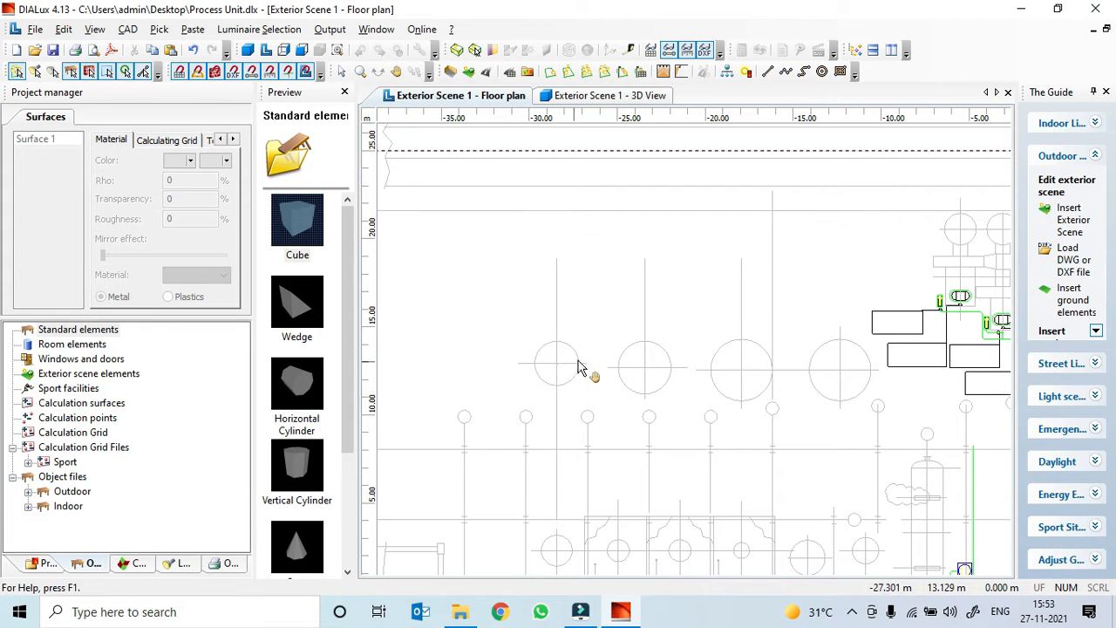
- Insert a vertical cylinder on the leftmost large circle of the row and set its length and width to 2.5 m
scroll(563, 349, up, 3)
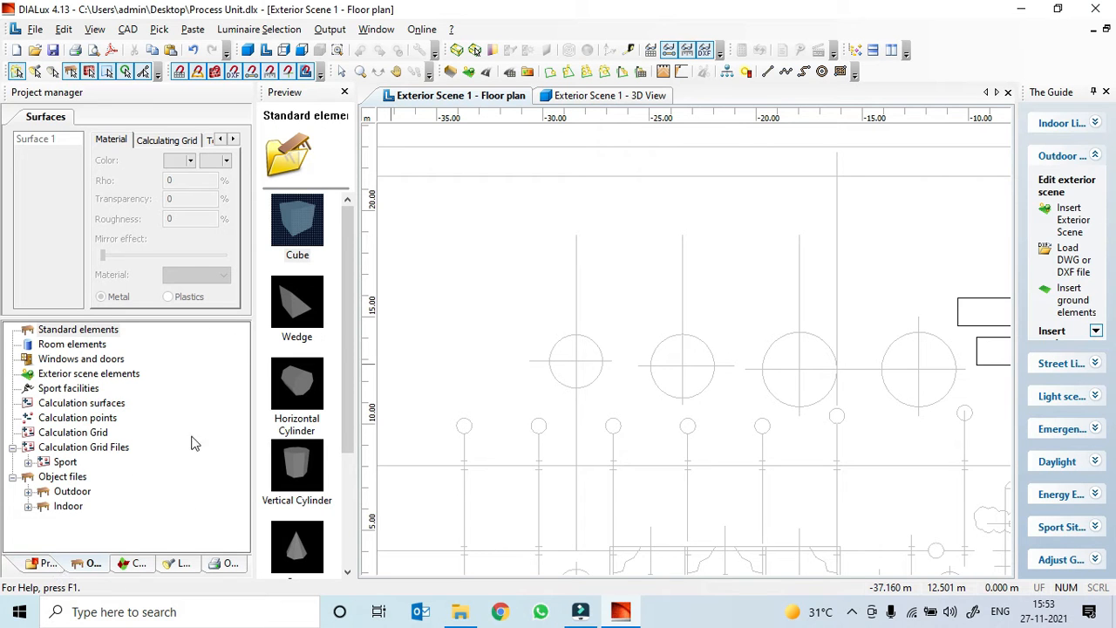
click(297, 477)
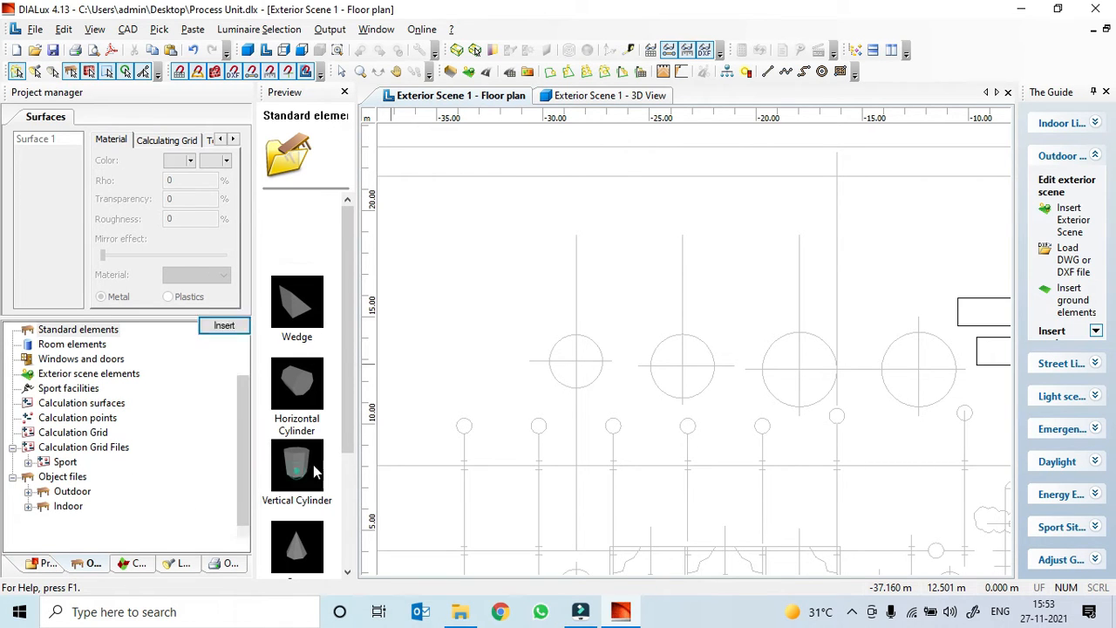
click(580, 374)
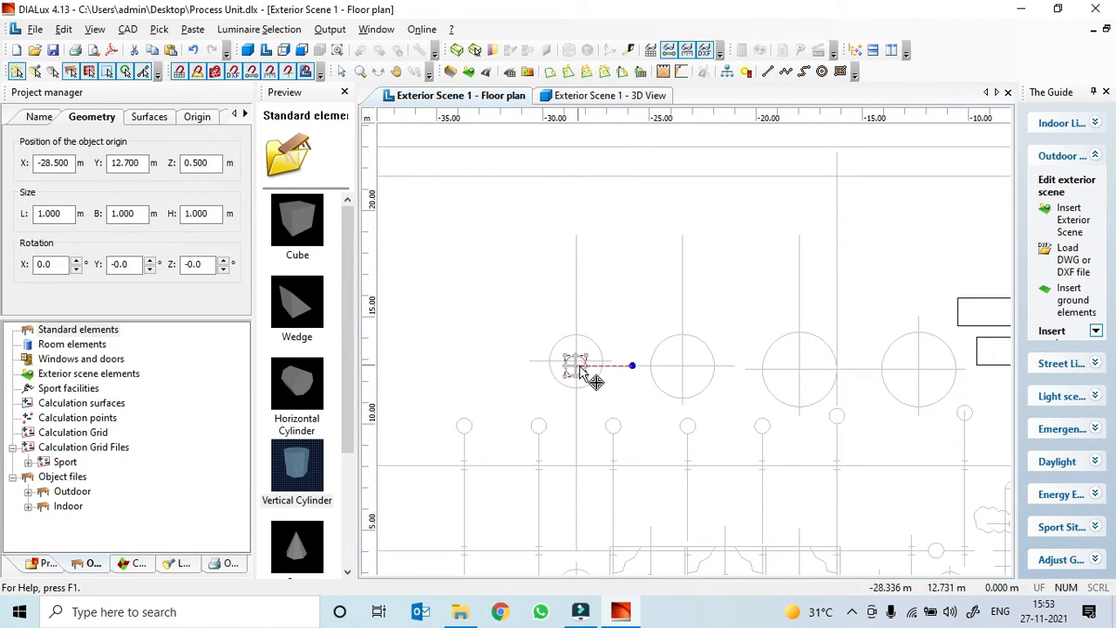
double_click(73, 218)
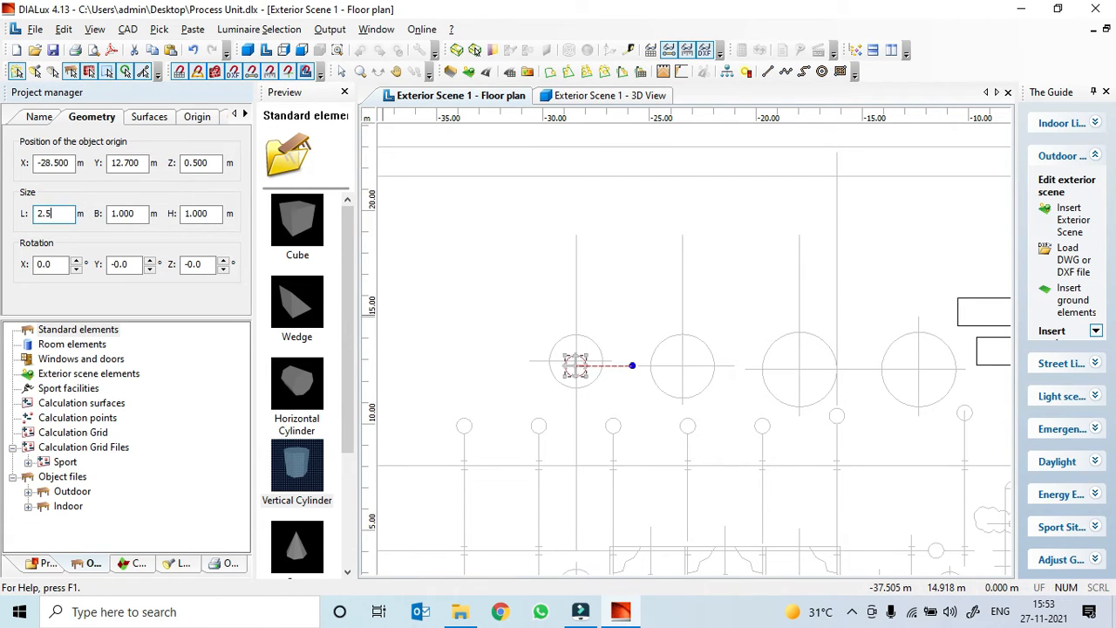
key(Tab)
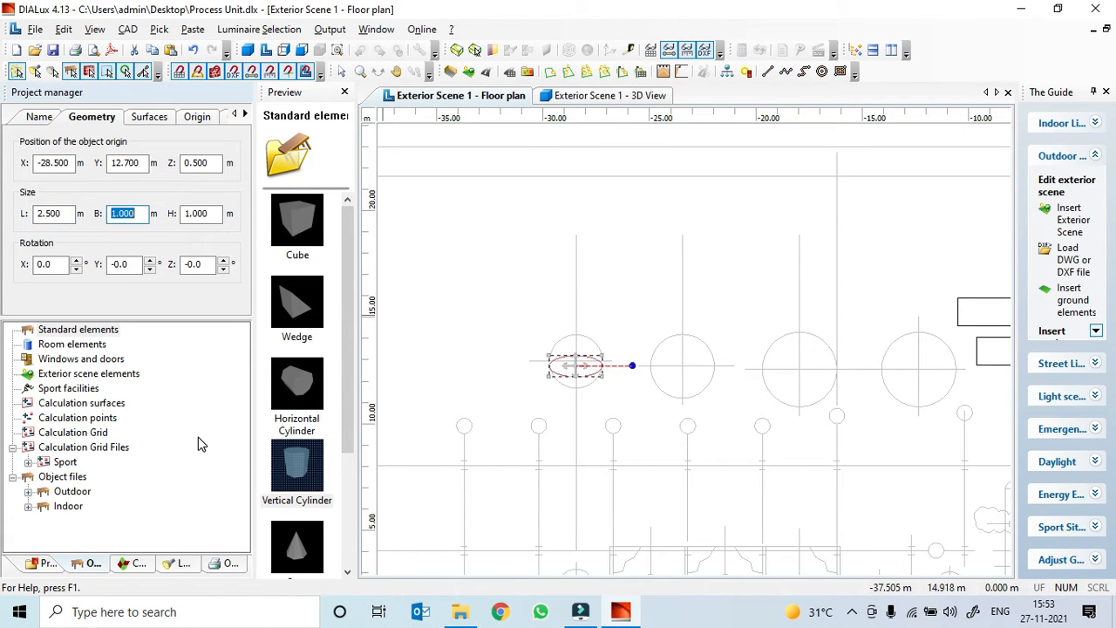
text(2.5)
key(Tab)
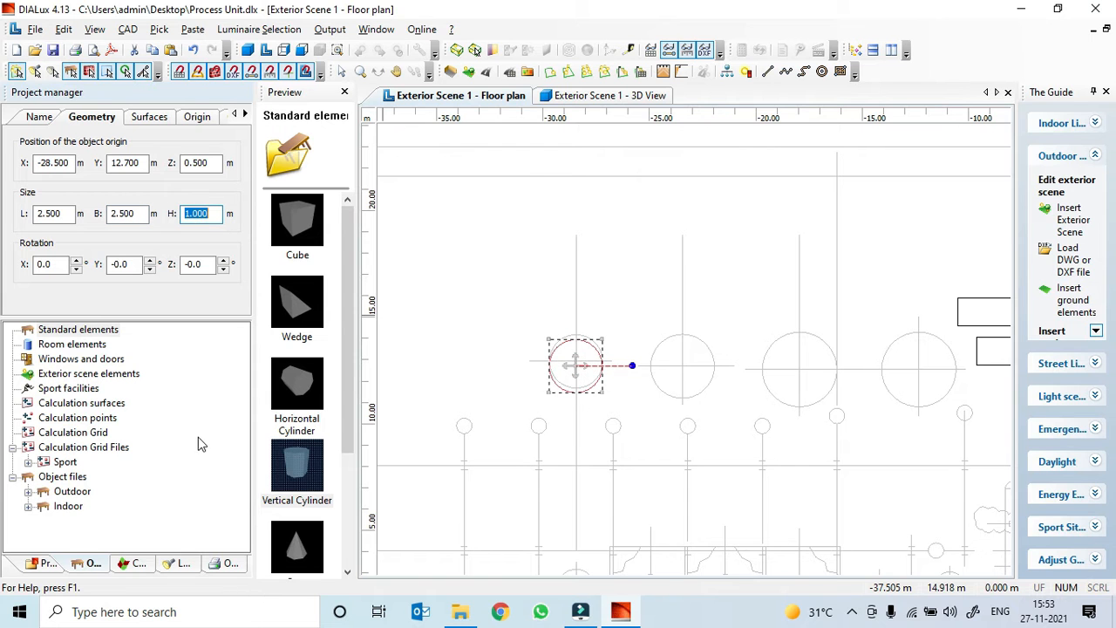
- Align the cylinder's centre with the leftmost circle's crosshair, at about X -28.49 m, Y 12.92 m
scroll(538, 456, up, 3)
scroll(602, 361, up, 4)
drag(656, 286, 656, 291)
scroll(657, 294, up, 2)
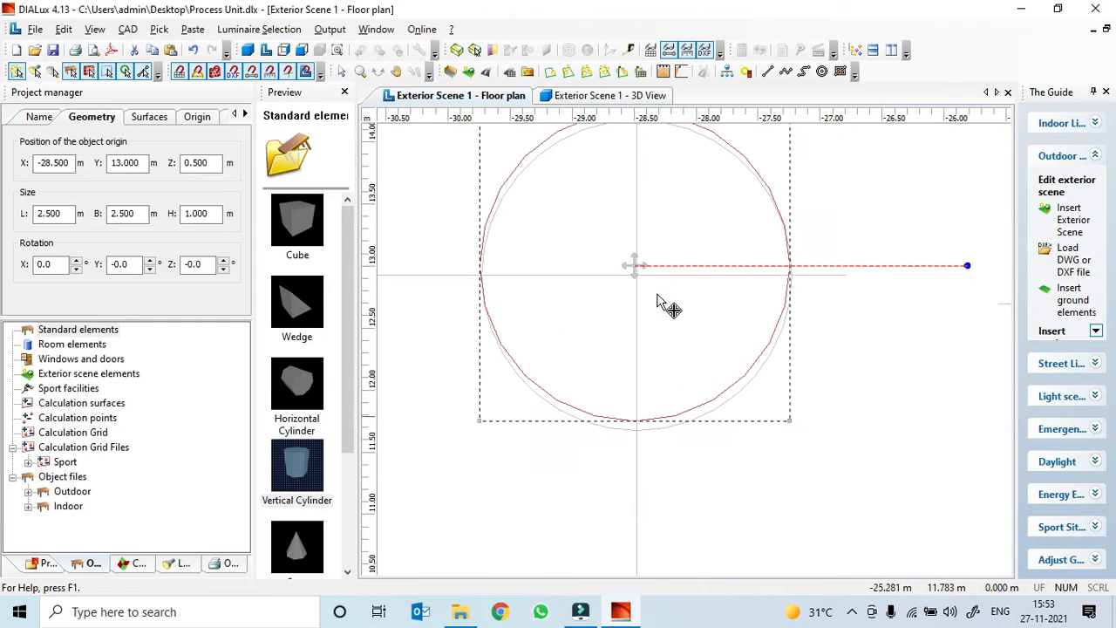
scroll(643, 279, up, 3)
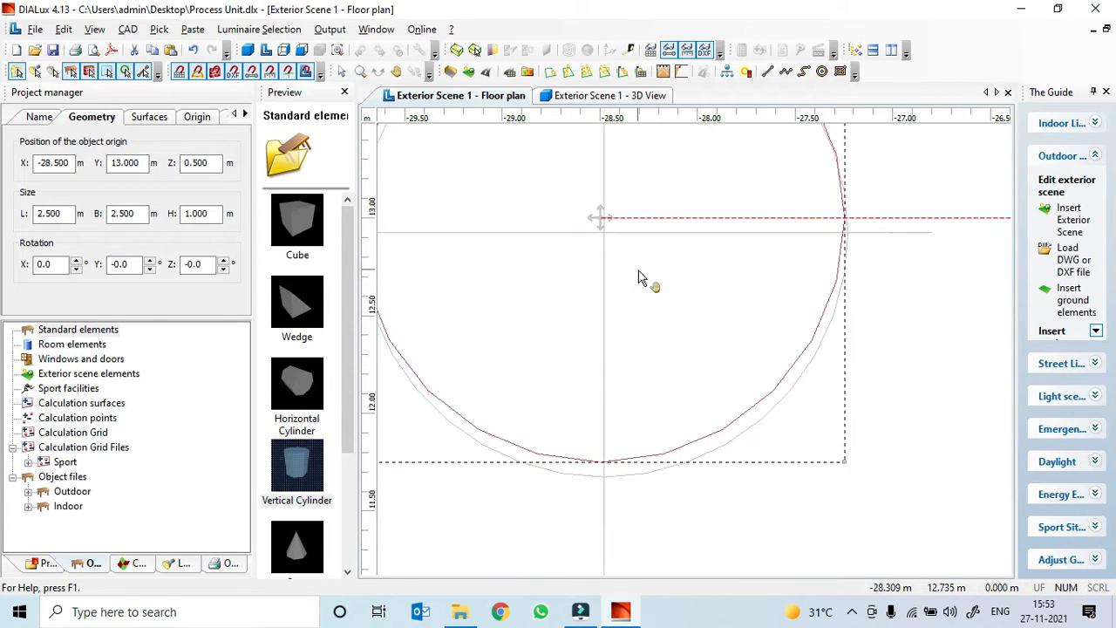
mouse_move(681, 305)
mouse_down()
mouse_move(668, 340)
mouse_move(679, 340)
mouse_up()
scroll(673, 336, up, 4)
scroll(680, 344, up, 2)
click(668, 331)
scroll(675, 348, down, 8)
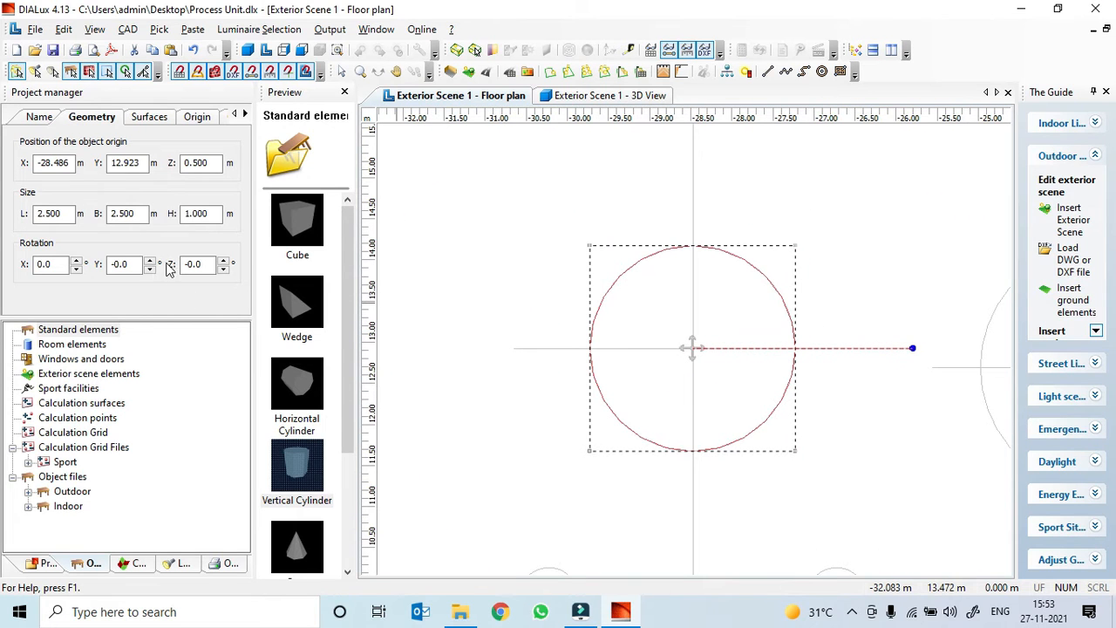
- Set the height of the cylinder on the leftmost circle to 3 m
click(210, 213)
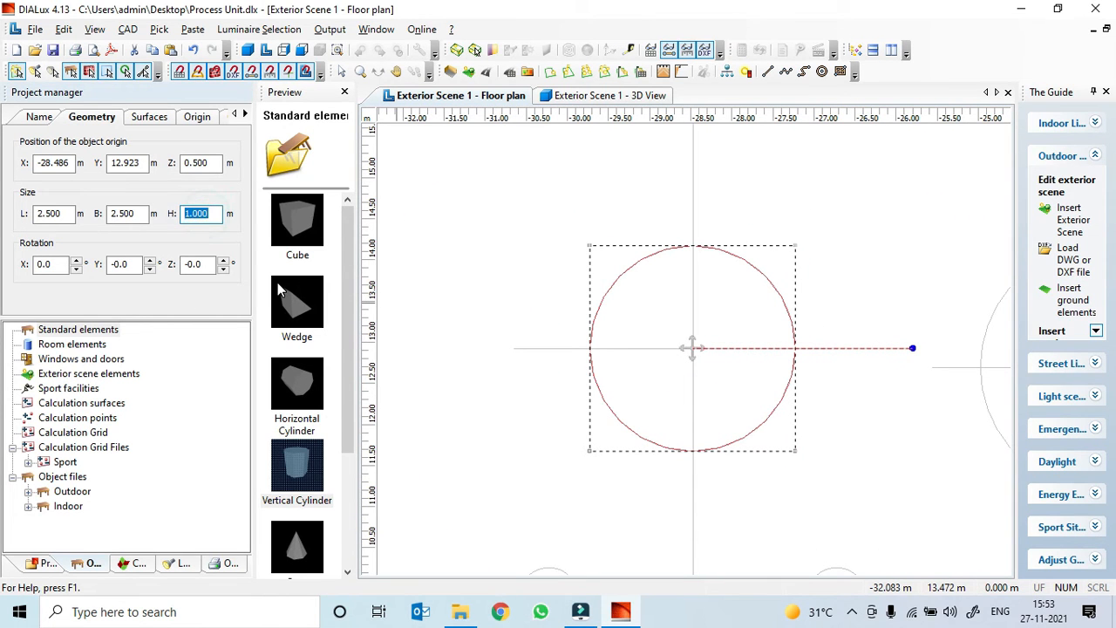
key(Tab)
scroll(573, 443, down, 2)
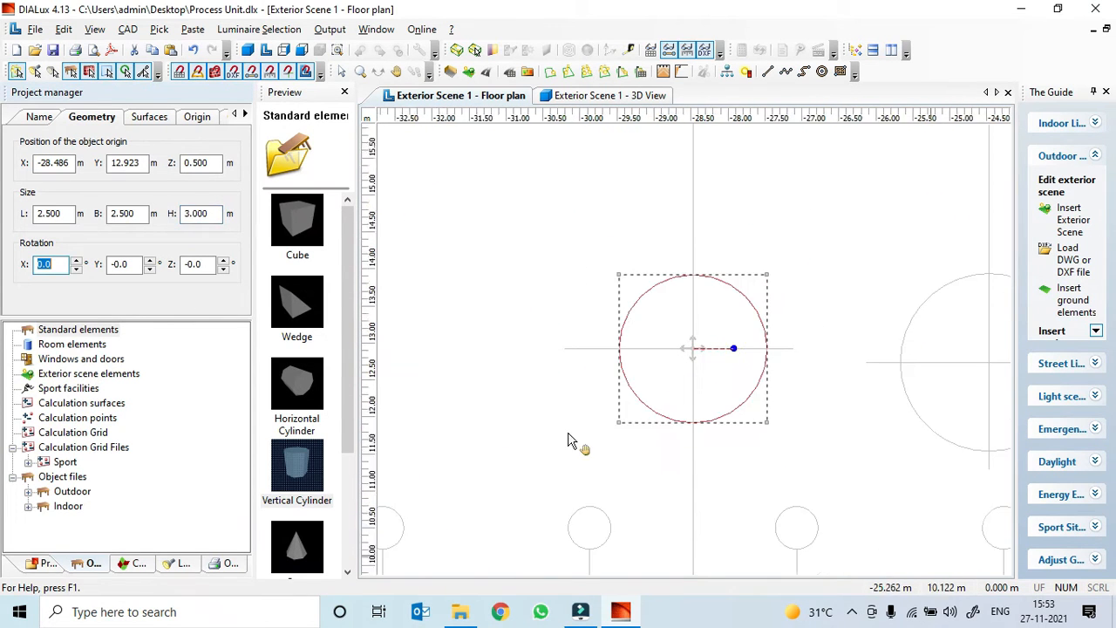
- Inspect the cylinder in the 3D view, select it and set its height to 7 m
click(570, 95)
scroll(569, 447, down, 3)
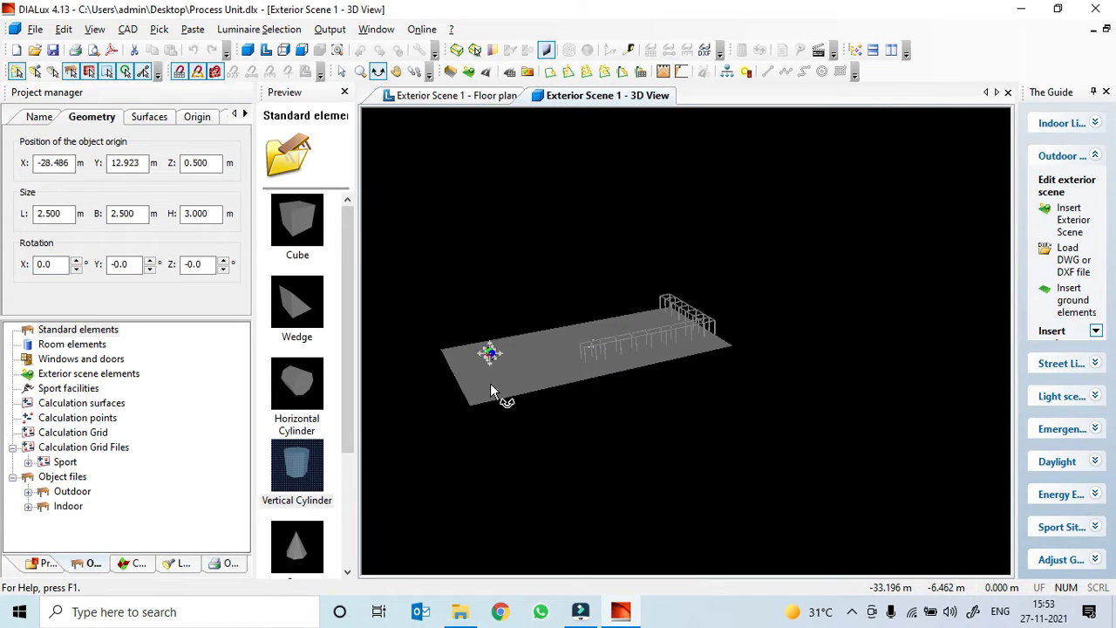
right_click(490, 383)
drag(474, 374, 494, 403)
scroll(489, 400, up, 5)
middle_drag(489, 399, 916, 371)
drag(676, 468, 668, 441)
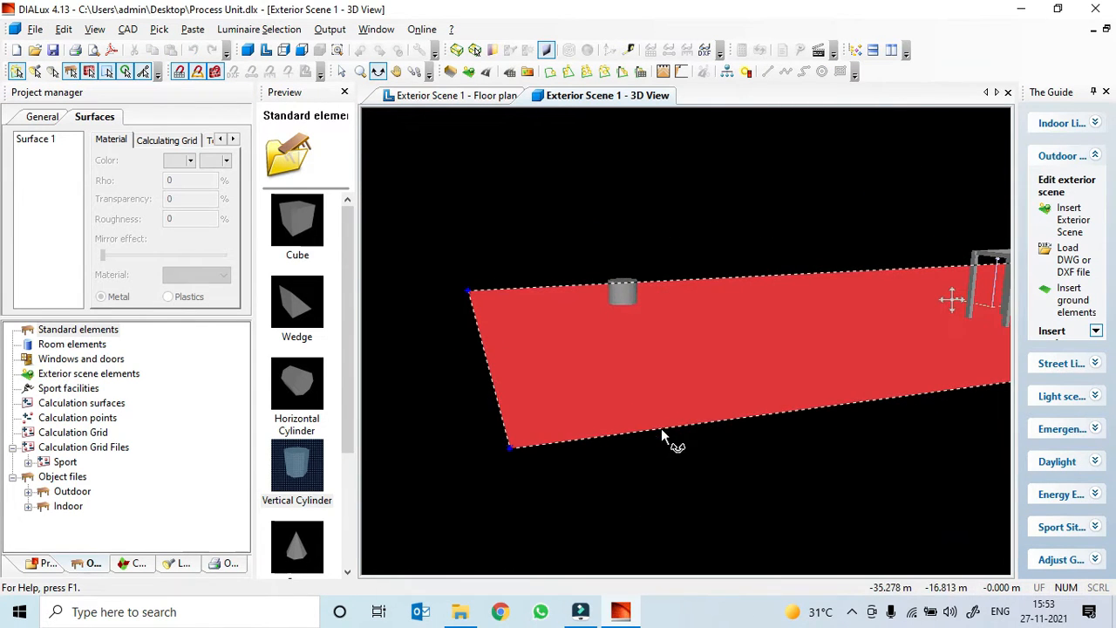
right_click(631, 294)
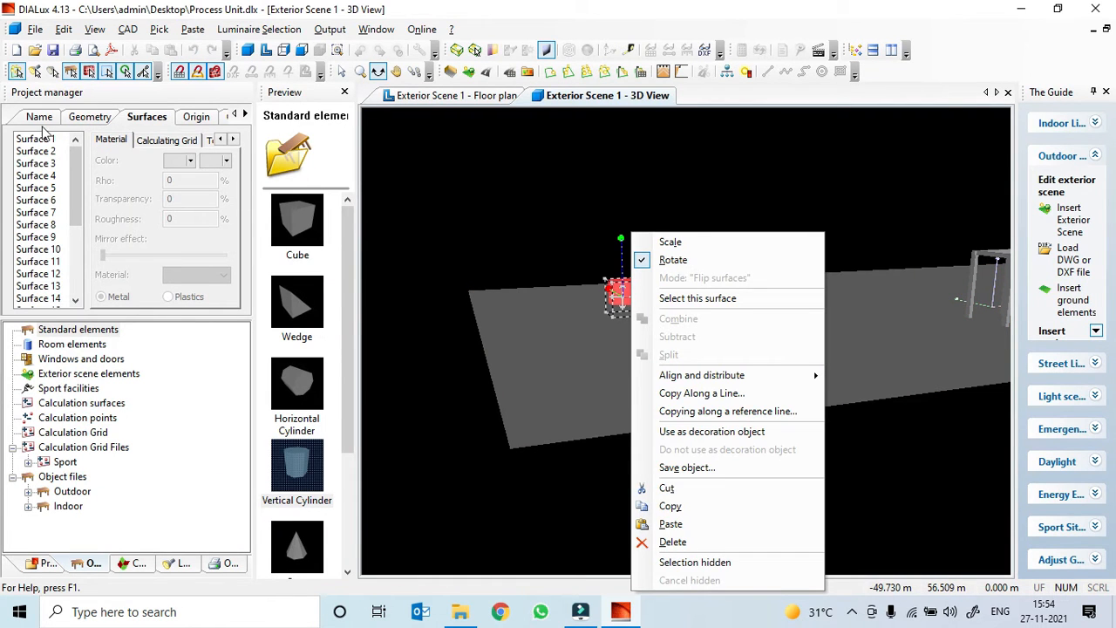
click(88, 116)
double_click(196, 213)
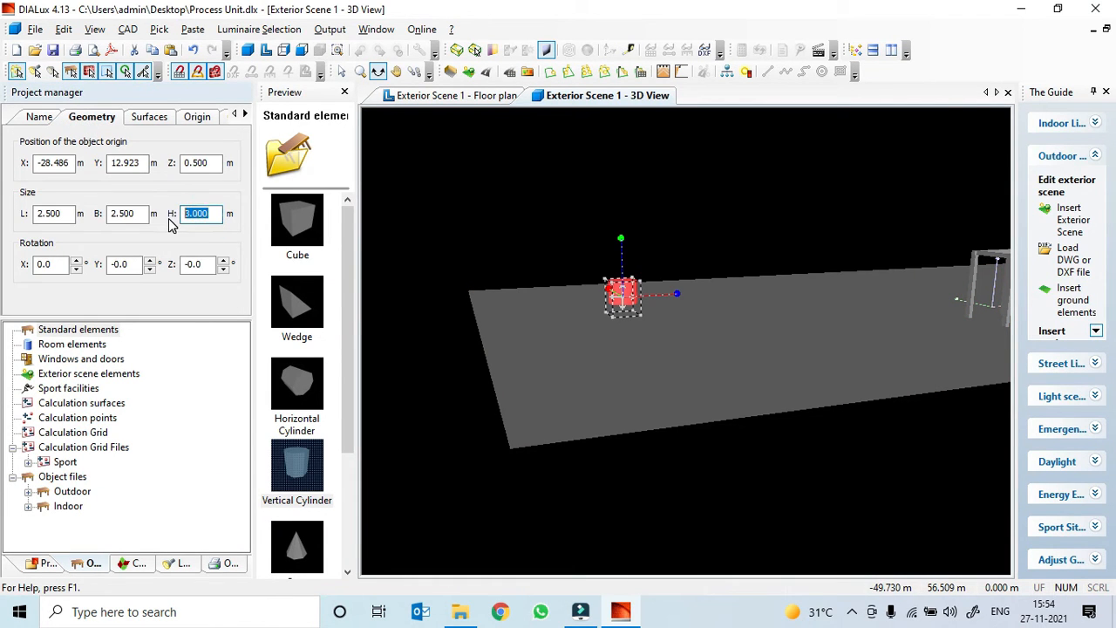
key(Tab)
- Set the cylinder's Z position to 3.5 m and check how it stands on the ground in 3D
drag(710, 387, 714, 372)
double_click(212, 163)
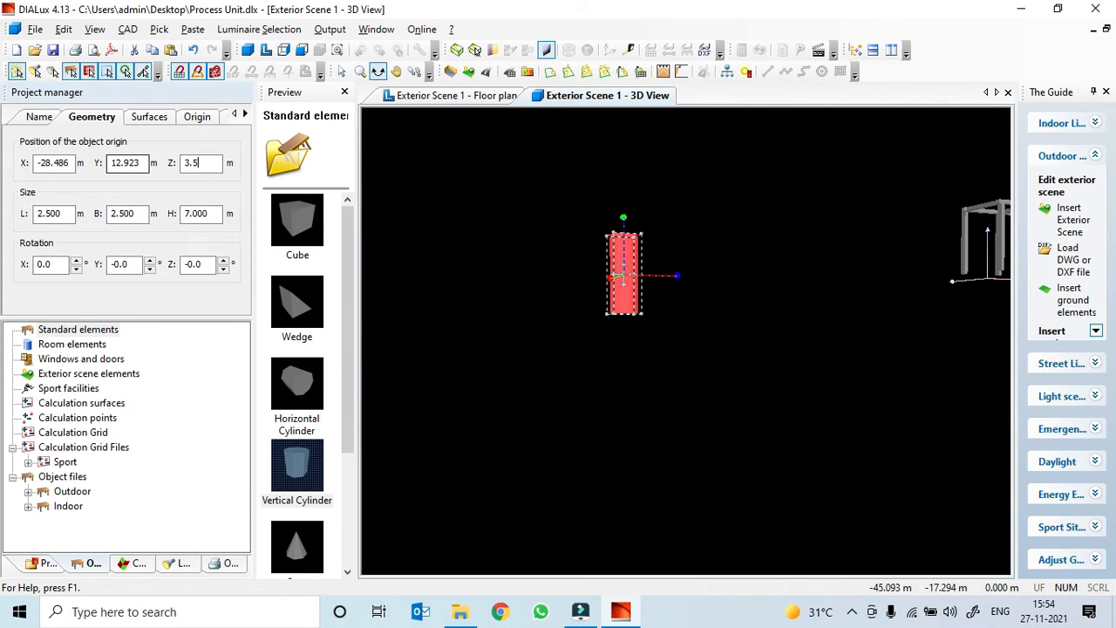
key(Tab)
drag(622, 381, 593, 414)
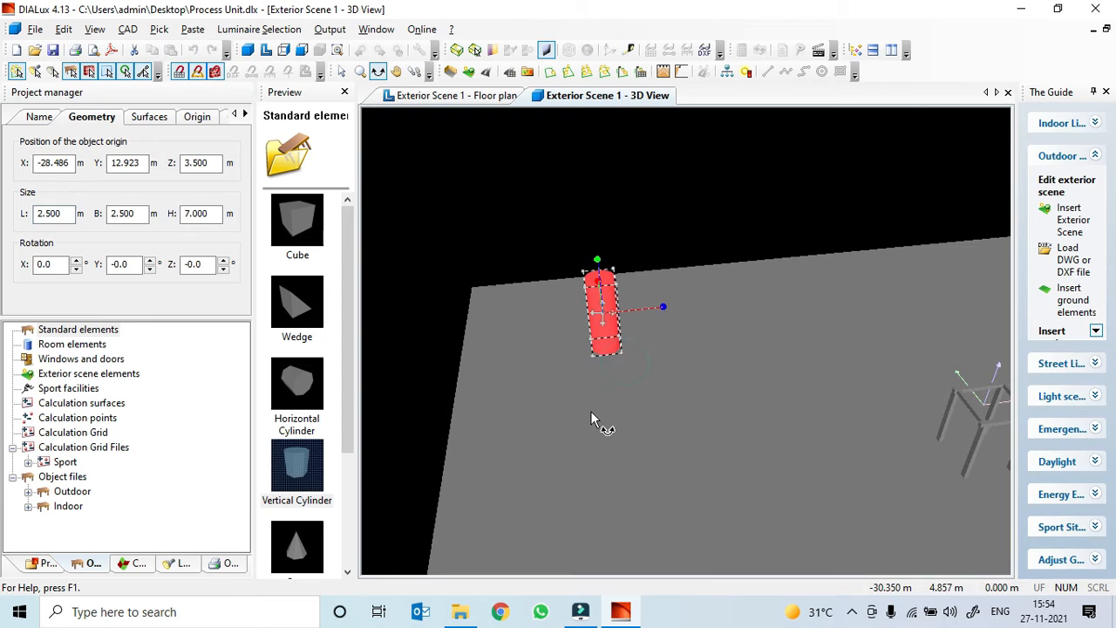
right_click(709, 448)
- Copy the first cylinder in the floor plan and place the duplicate on the second large circle, at about X -23.6 m, Y 12.8 m
click(456, 97)
scroll(672, 392, down, 5)
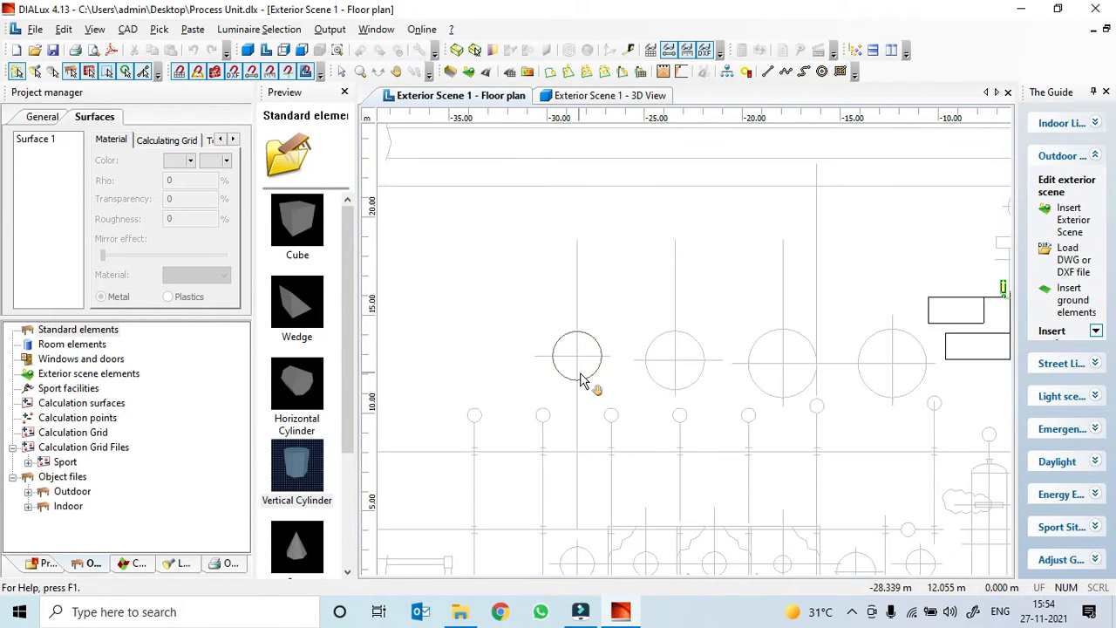
right_click(578, 380)
click(637, 277)
click(672, 303)
key(ctrl+v)
drag(611, 345, 686, 374)
scroll(676, 370, up, 4)
scroll(661, 382, up, 3)
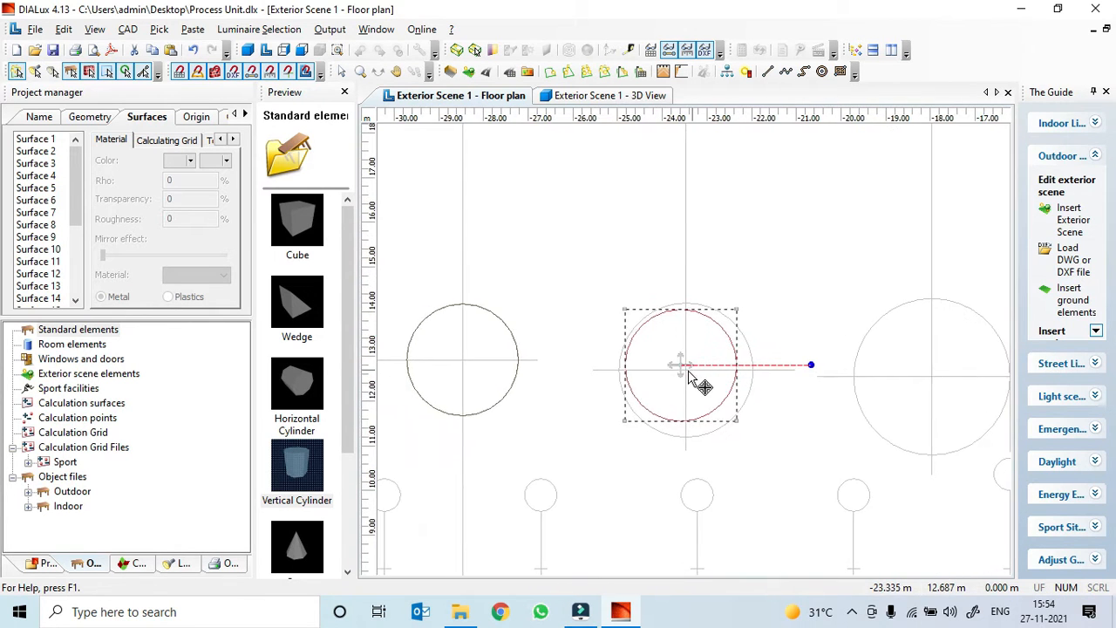
click(689, 381)
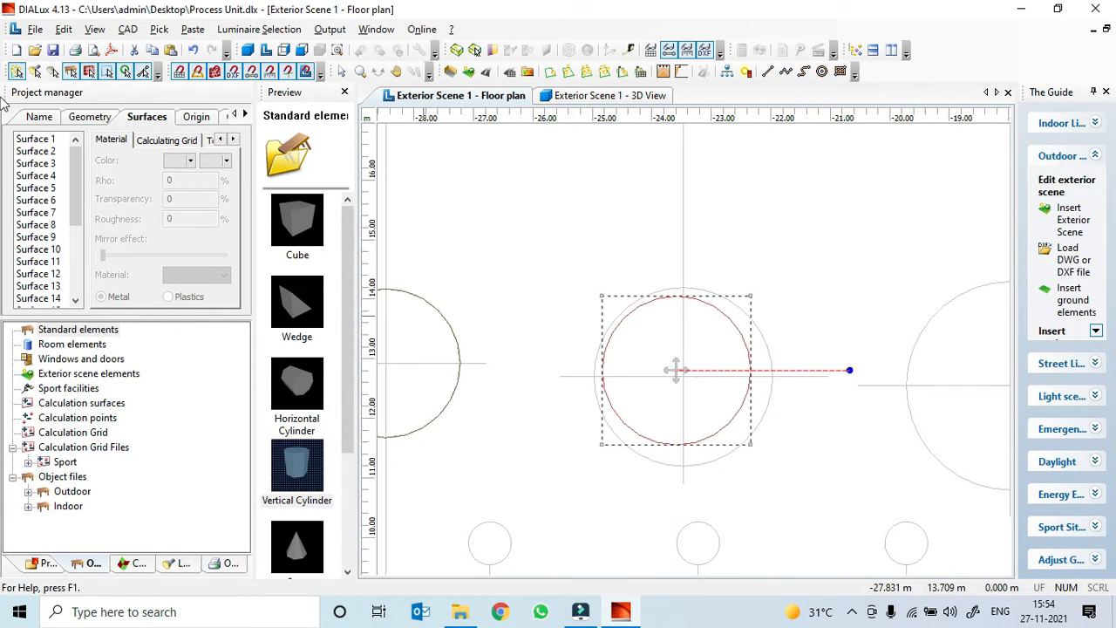
- Set the second cylinder's length and width to 3 m
click(91, 117)
double_click(59, 214)
text(3)
key(Return)
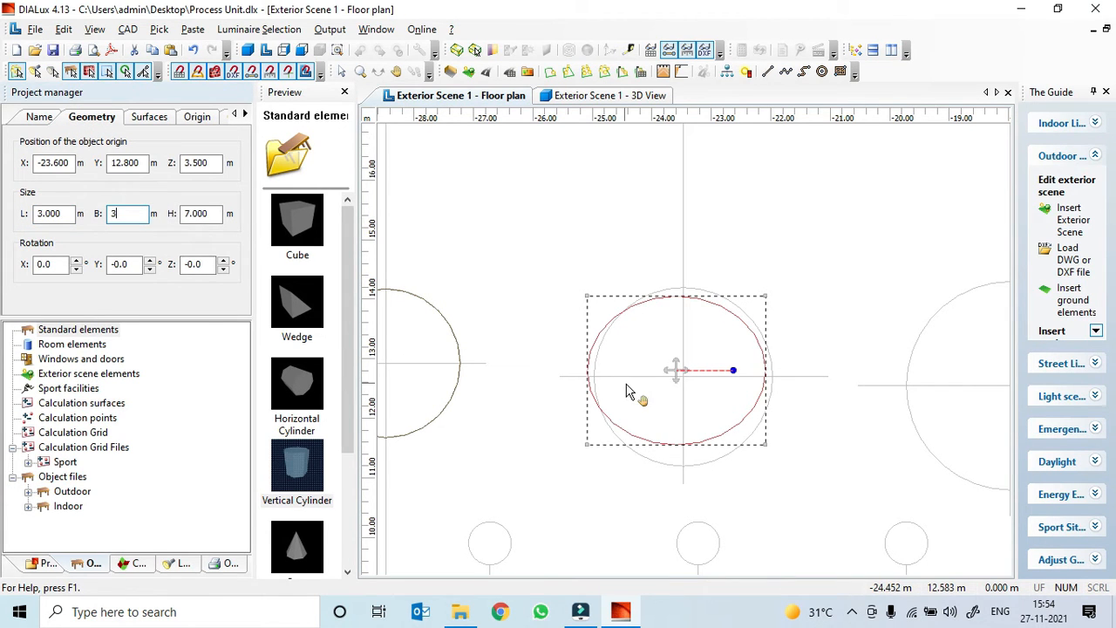
key(Tab)
- Align the second cylinder's centre with its circle's crosshair, at about X -23.49 m, Y 12.69 m
scroll(702, 362, up, 3)
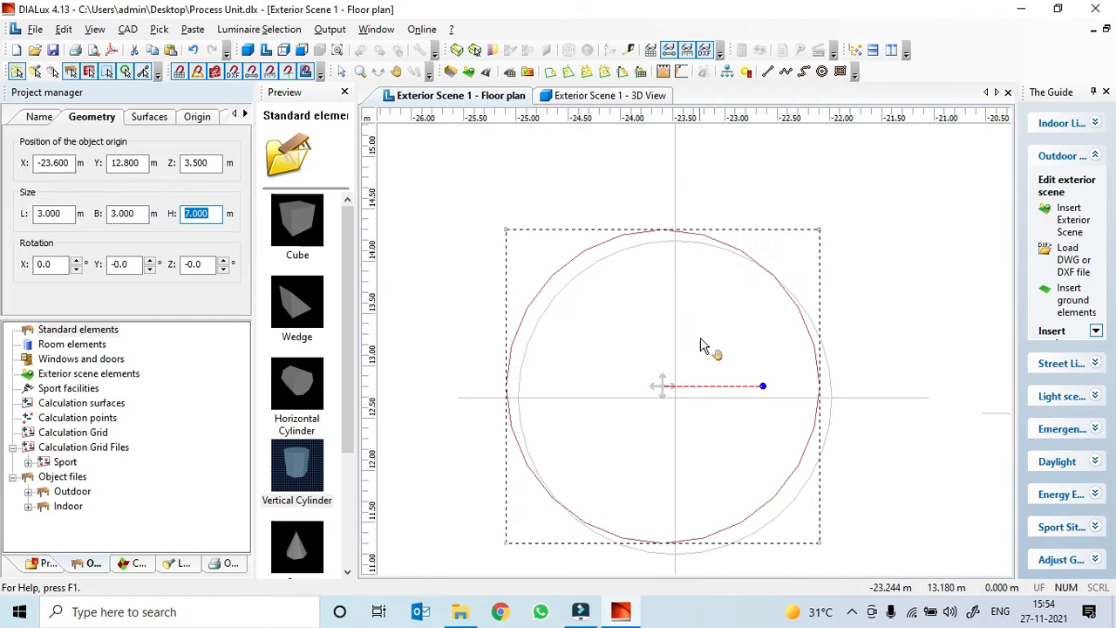
drag(663, 353, 661, 381)
scroll(679, 358, up, 4)
scroll(689, 349, up, 3)
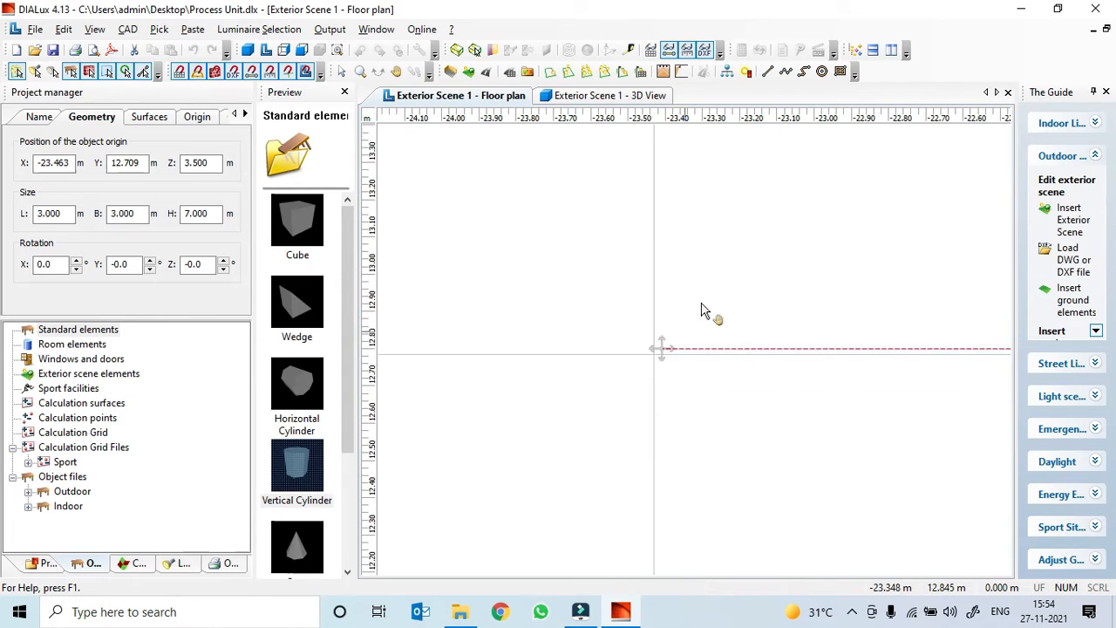
mouse_move(672, 307)
mouse_down()
mouse_move(654, 305)
mouse_move(655, 316)
mouse_up()
scroll(661, 307, up, 1)
scroll(656, 319, up, 2)
click(631, 290)
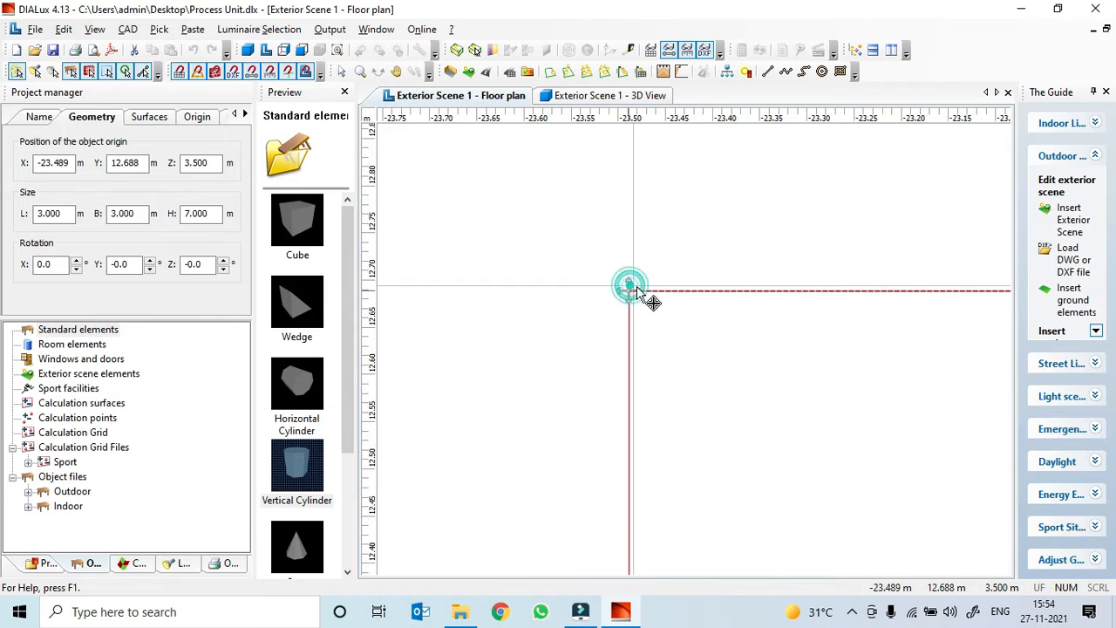
scroll(623, 288, up, 1)
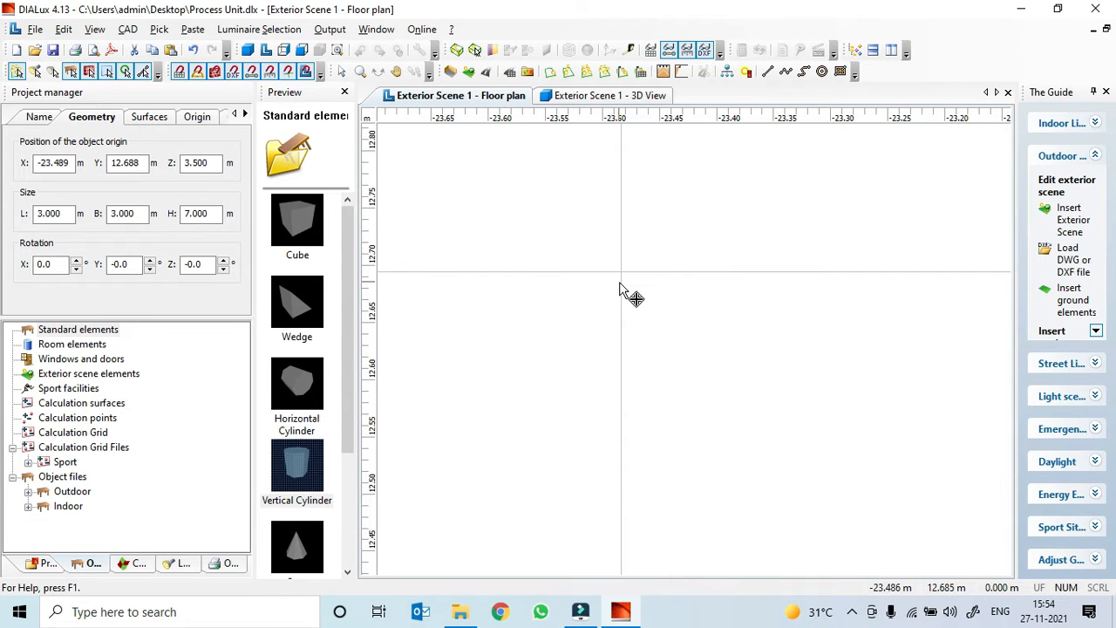
scroll(621, 284, down, 1)
drag(623, 283, 624, 276)
scroll(630, 292, down, 3)
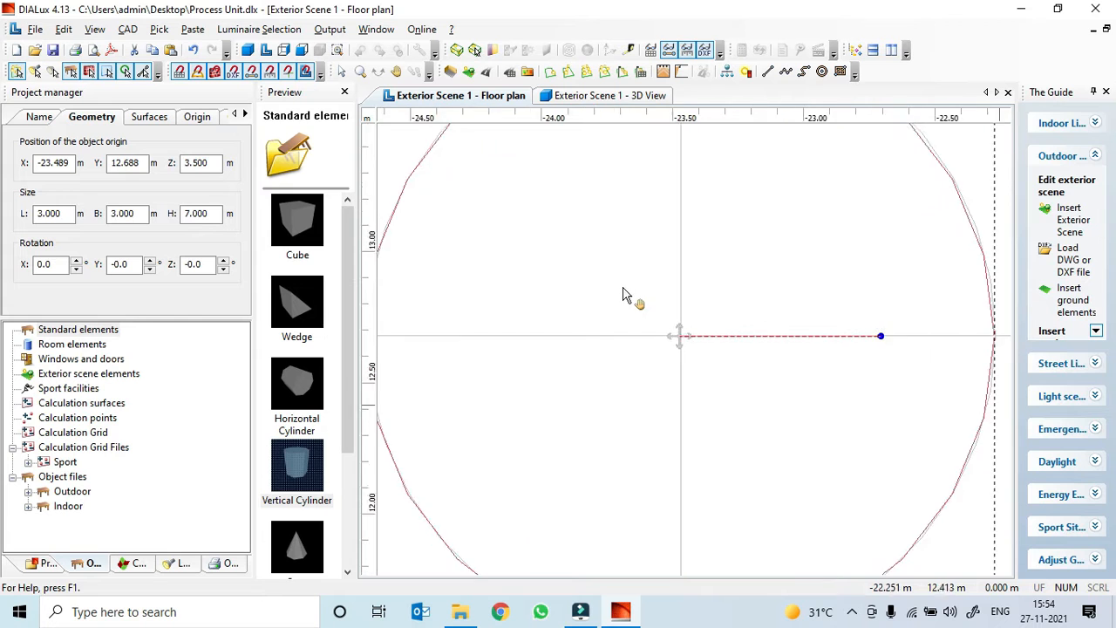
scroll(617, 302, down, 5)
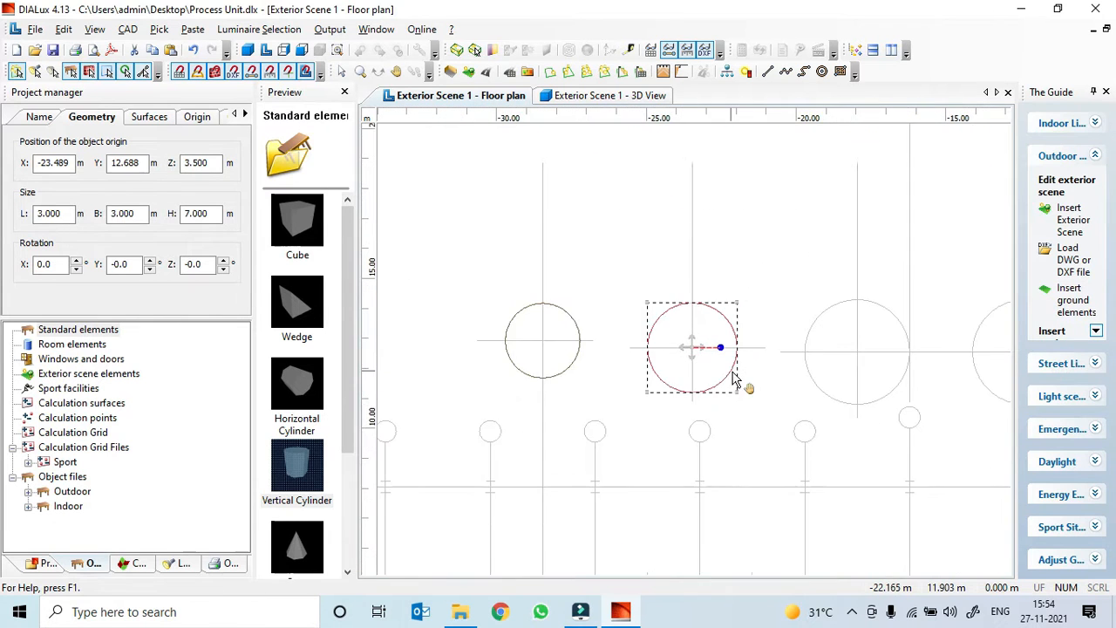
- Place a copy of the second cylinder on the third large circle, at about X -18 m, Y 12.6 m, with length and width 4 m
mouse_move(686, 428)
mouse_down()
mouse_move(625, 283)
mouse_move(748, 317)
mouse_up()
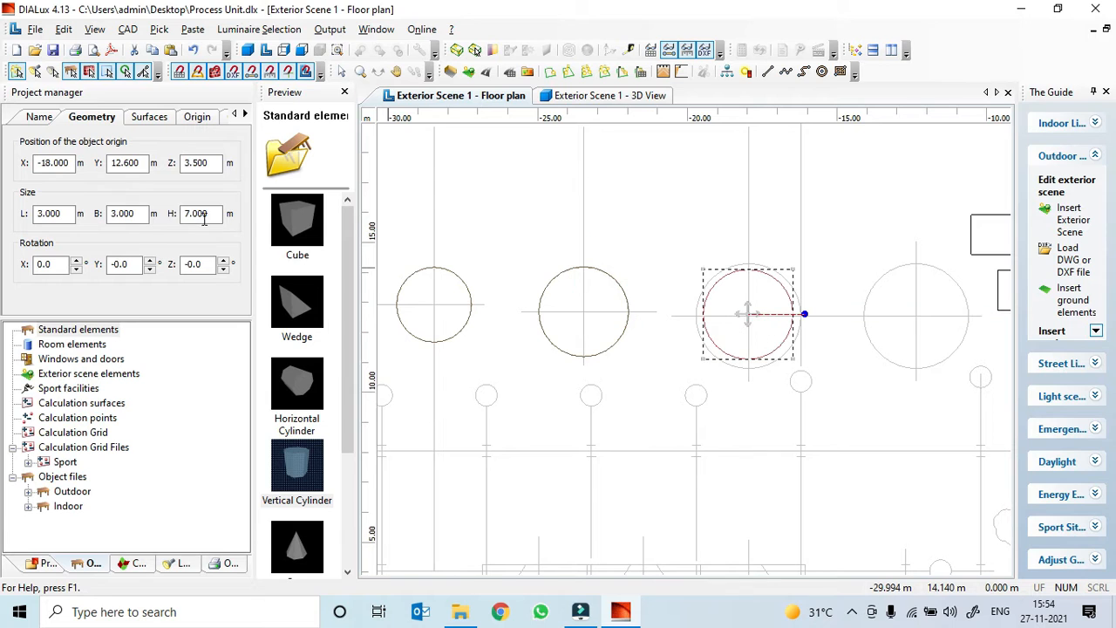
click(52, 214)
key(Tab)
text(4)
key(Tab)
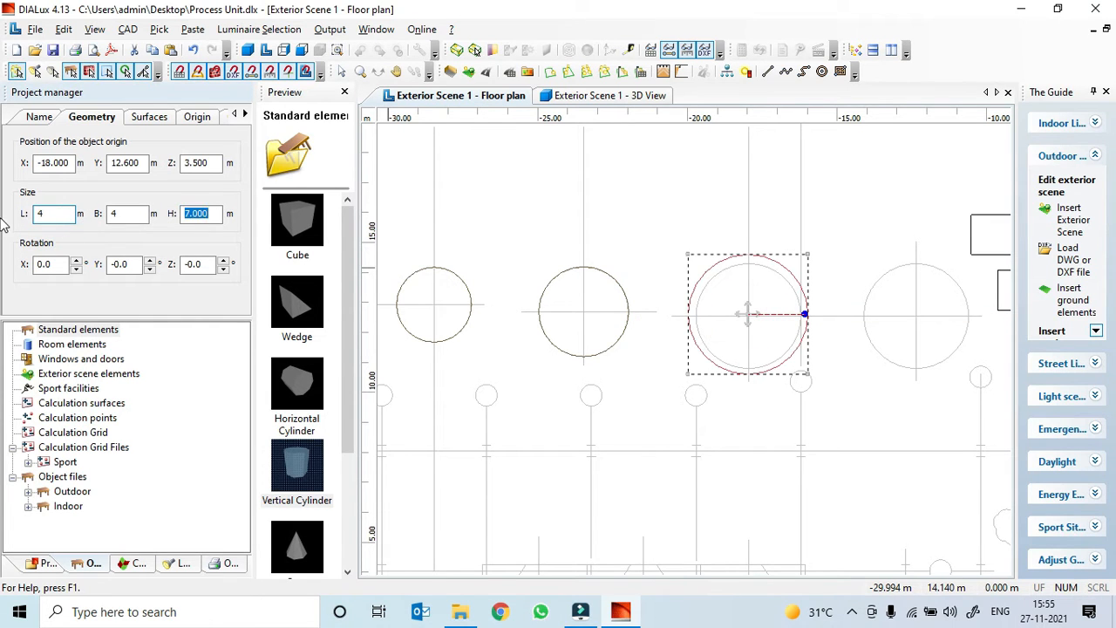
- Set the third cylinder's length and width to 3.5 m to match its circle
click(54, 213)
key(Tab)
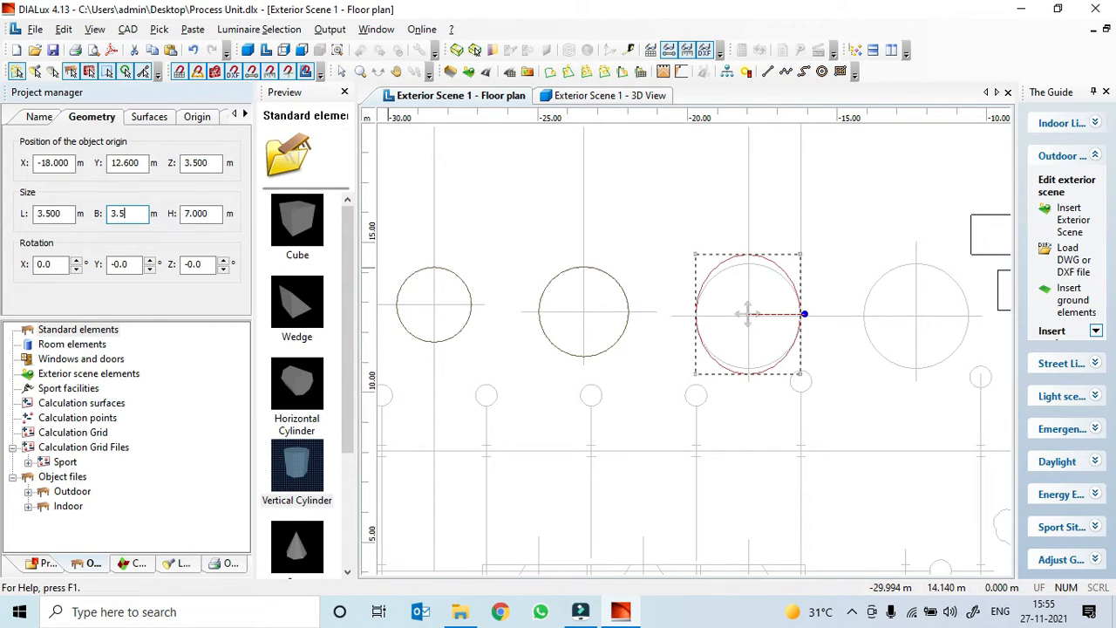
key(Tab)
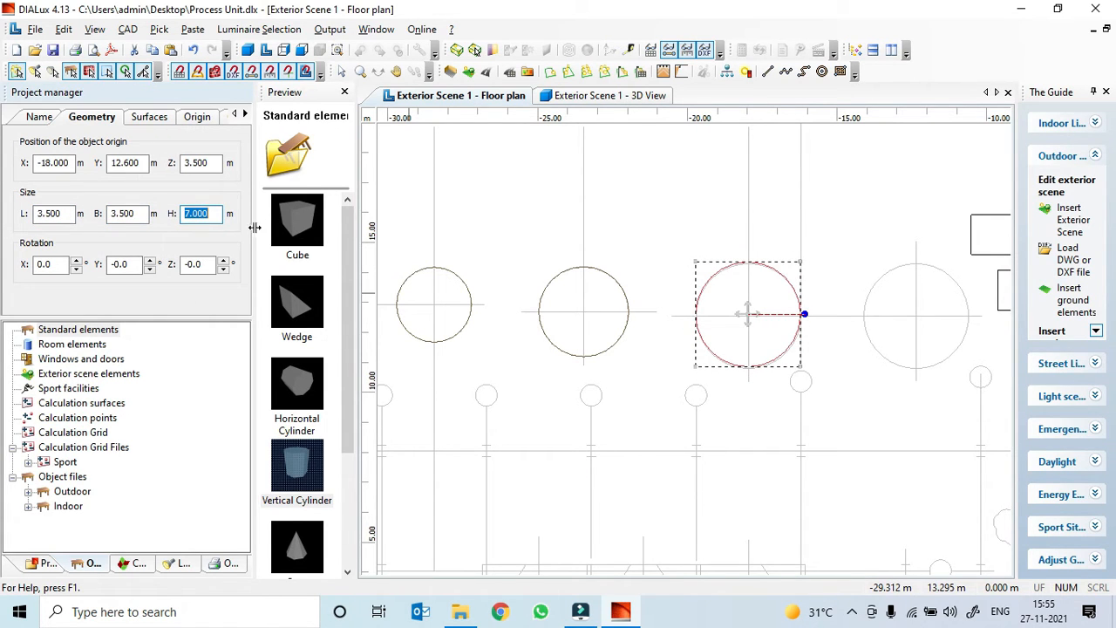
- Set the third cylinder's height to 9 m and Z position to 4.5 m, and check it in the 3D view
drag(215, 217, 155, 218)
text(9)
click(213, 162)
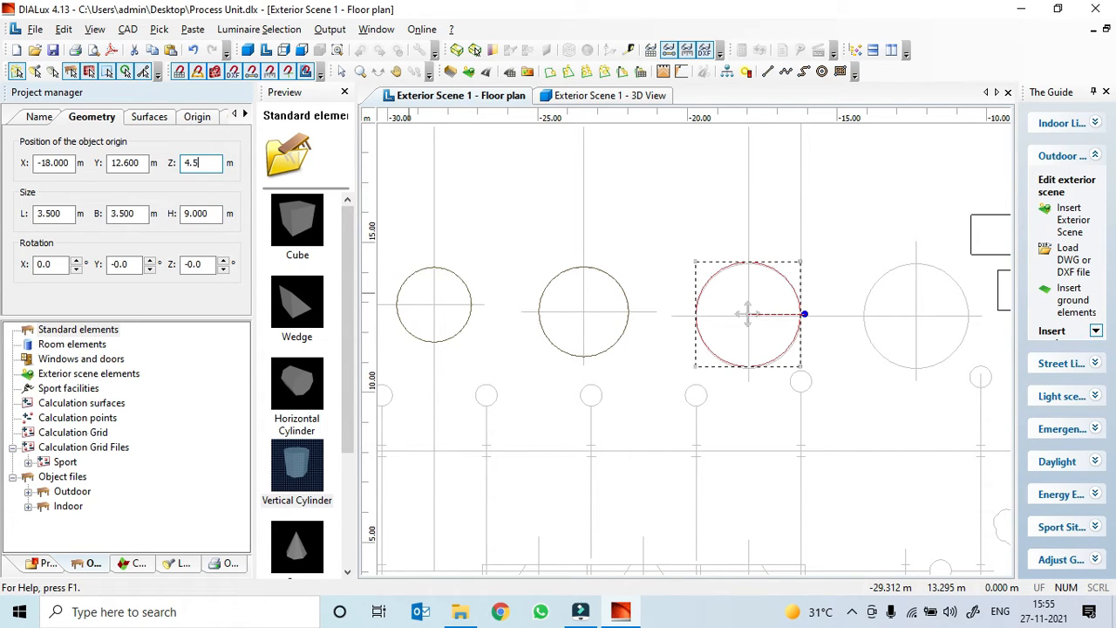
click(593, 95)
right_click(638, 421)
drag(577, 463, 526, 382)
- Copy the third cylinder in the floor plan and place the duplicate on the fourth large circle
click(471, 95)
scroll(571, 316, down, 3)
scroll(708, 339, up, 2)
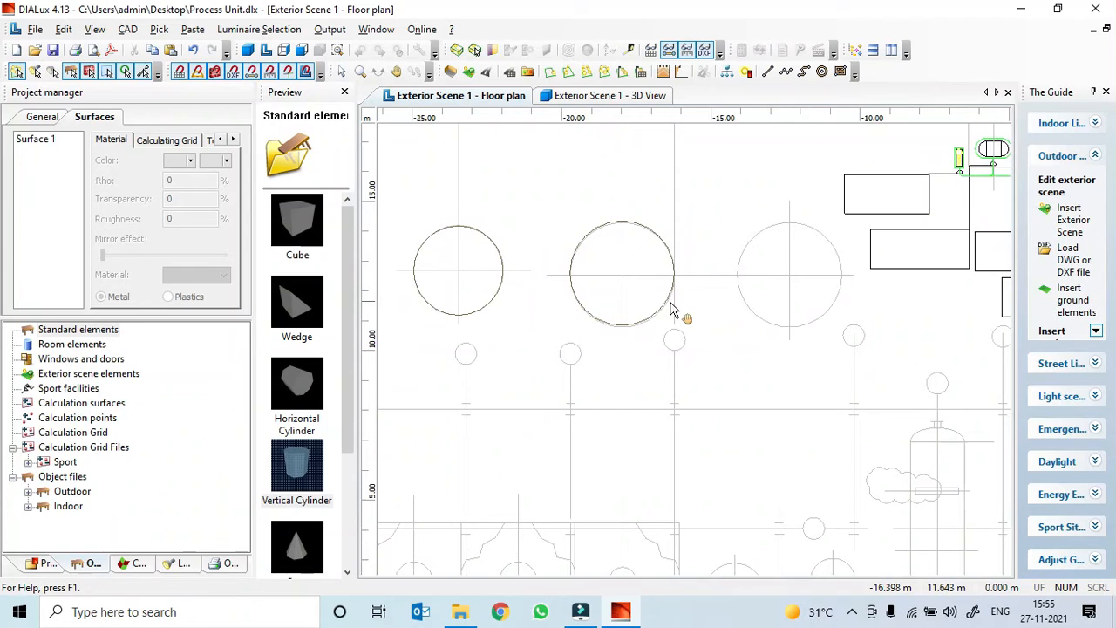
right_click(667, 307)
click(706, 292)
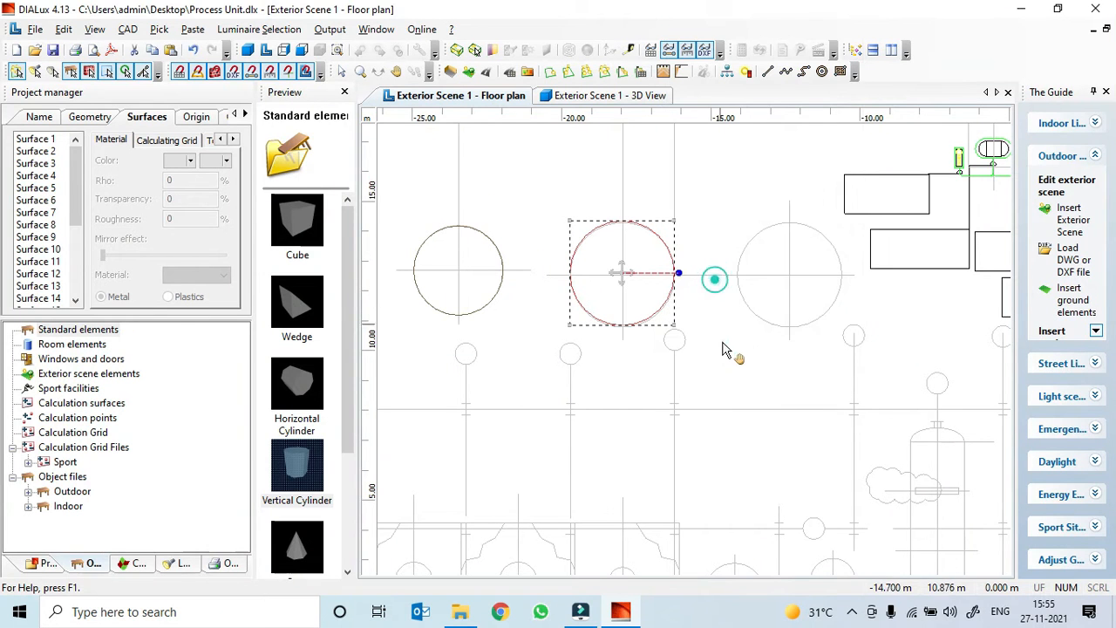
drag(652, 243, 800, 289)
scroll(800, 288, up, 7)
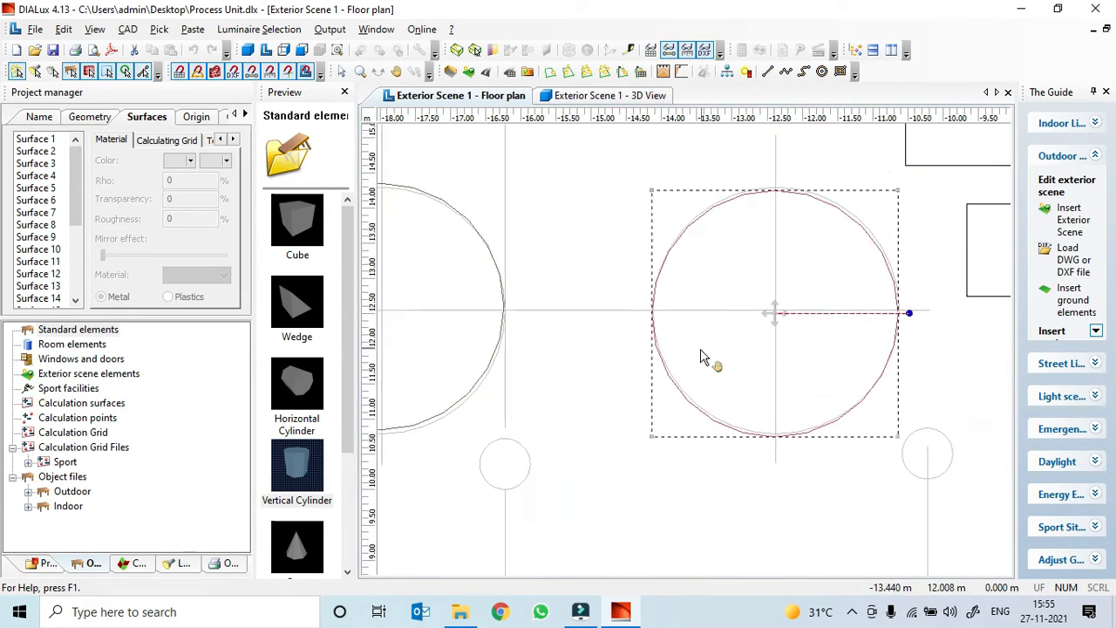
- Move the fourth cylinder onto the centre of its circle, to about X -12.4 m, Y 12.54 m
scroll(660, 410, up, 3)
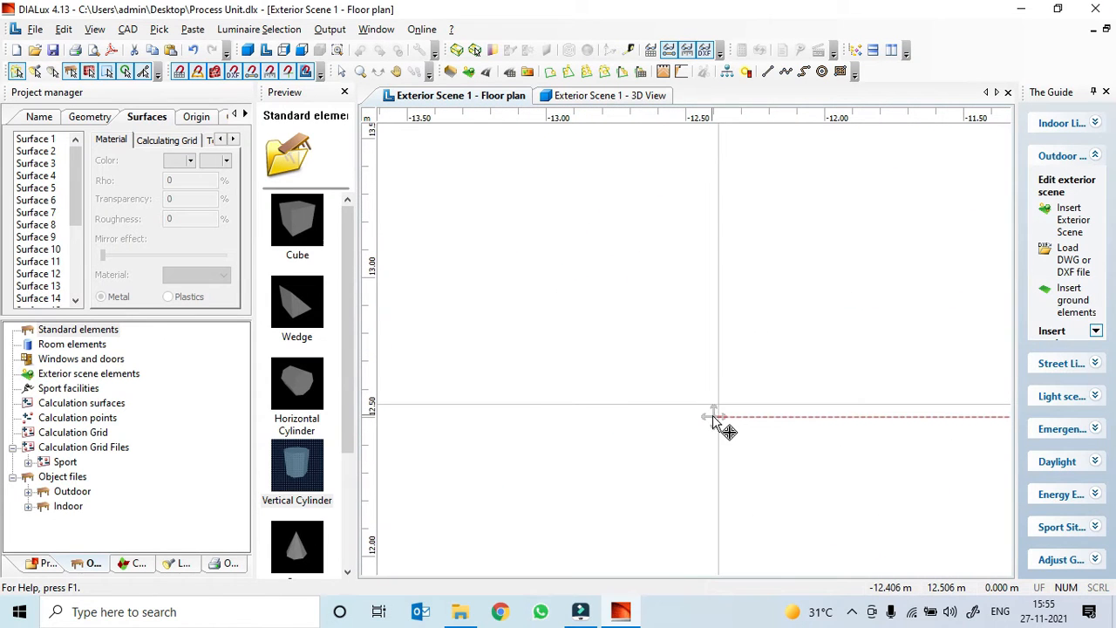
click(713, 410)
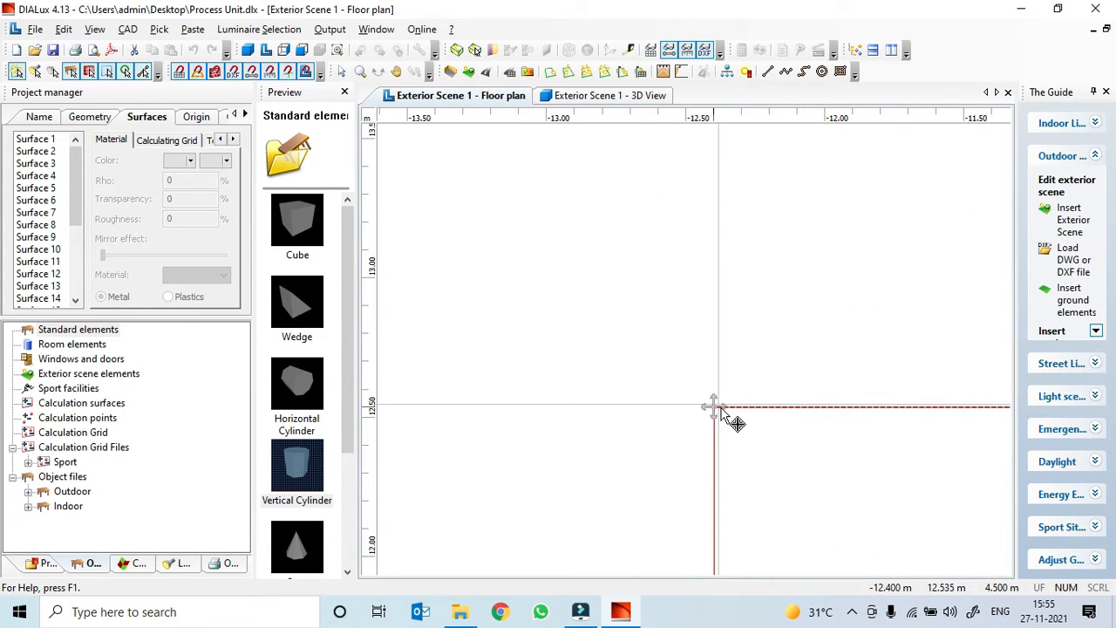
scroll(714, 408, up, 2)
click(722, 431)
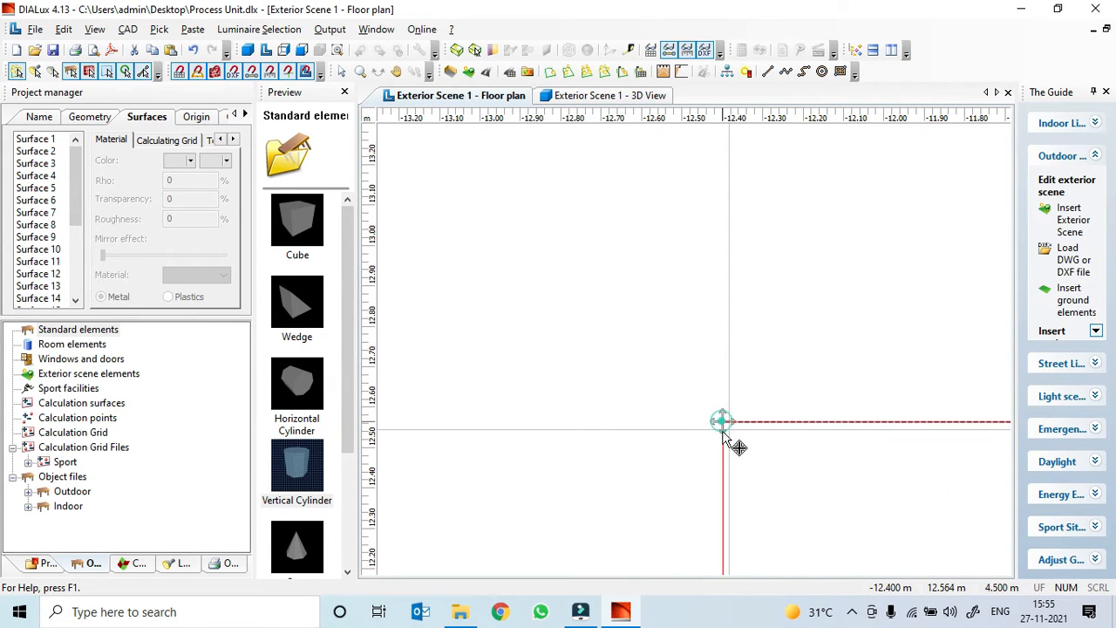
scroll(723, 431, up, 1)
click(733, 468)
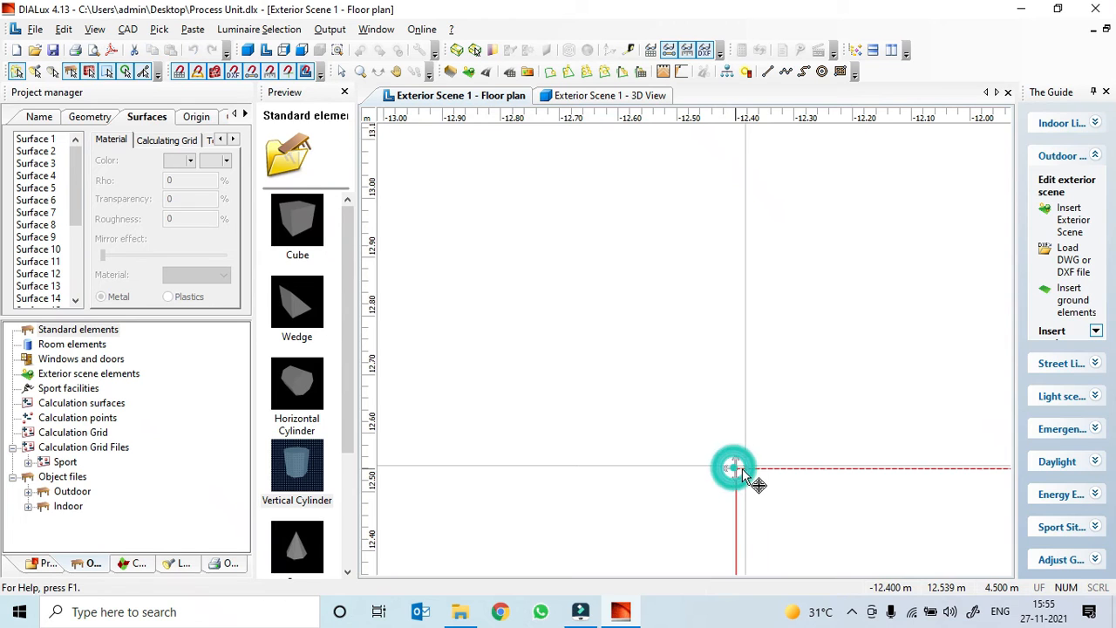
middle_drag(748, 486, 709, 424)
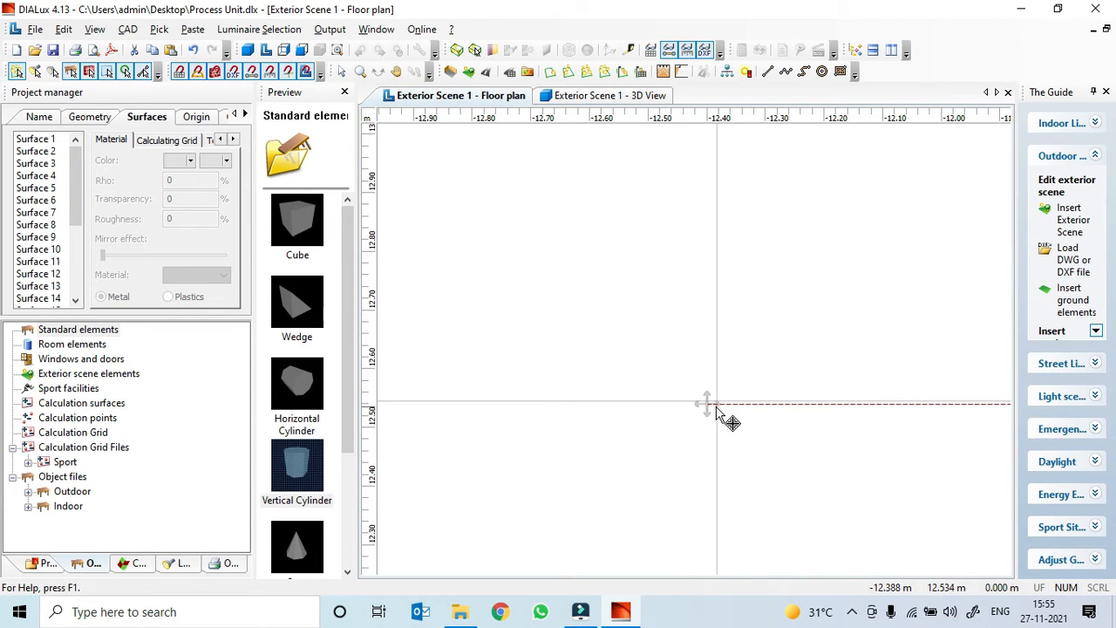
- Set the fourth cylinder's position to X -12.38 m and Y 12.54 m, and check its fit on the circle
click(87, 118)
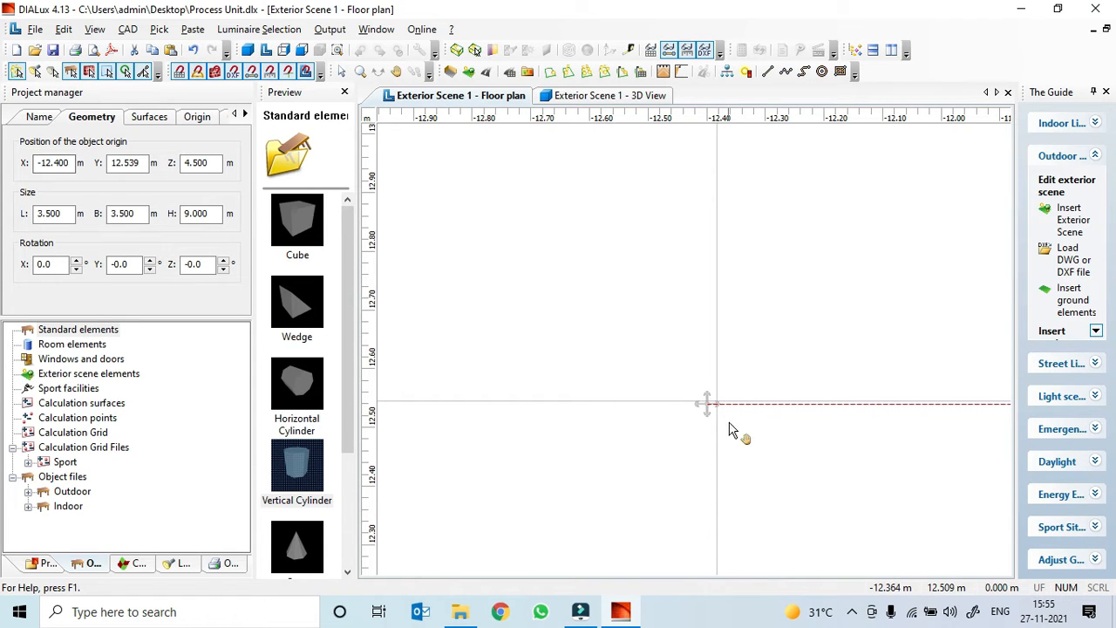
click(57, 163)
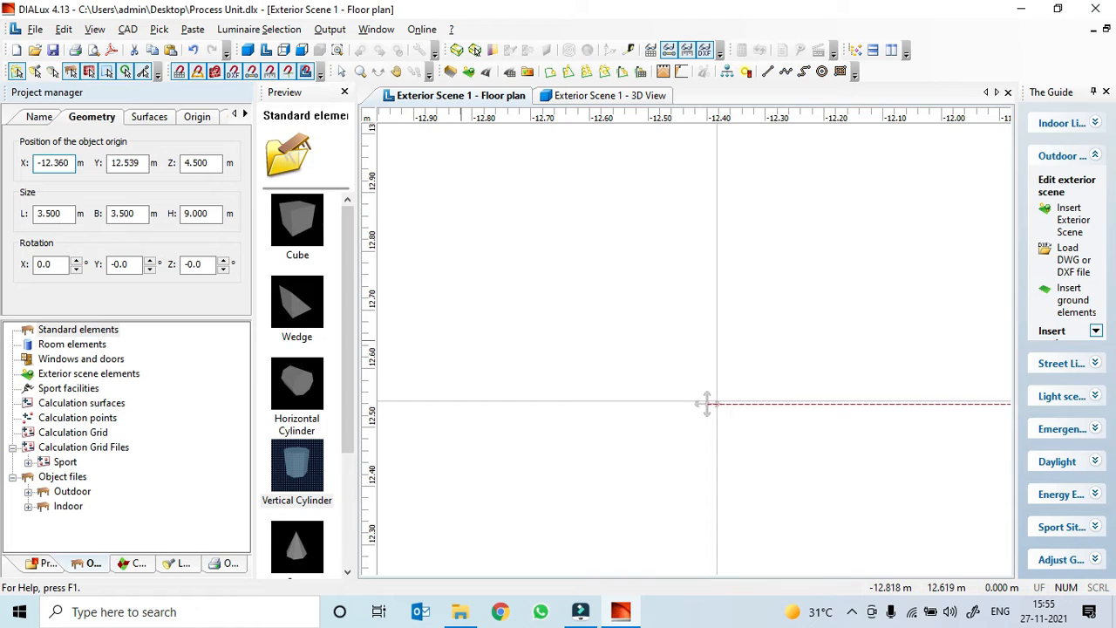
key(Return)
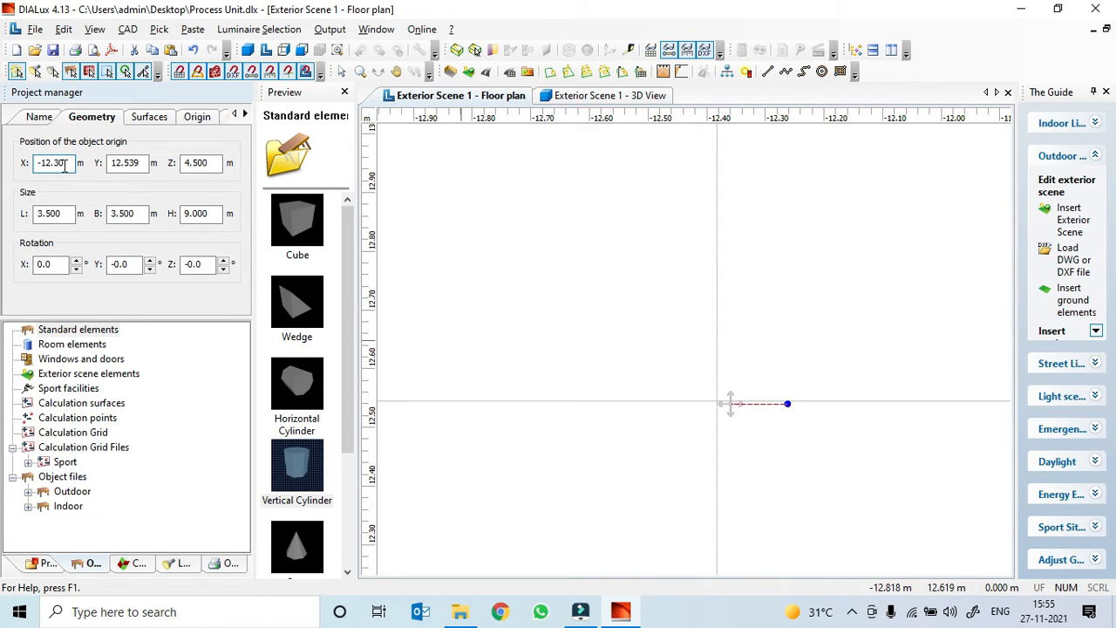
key(Return)
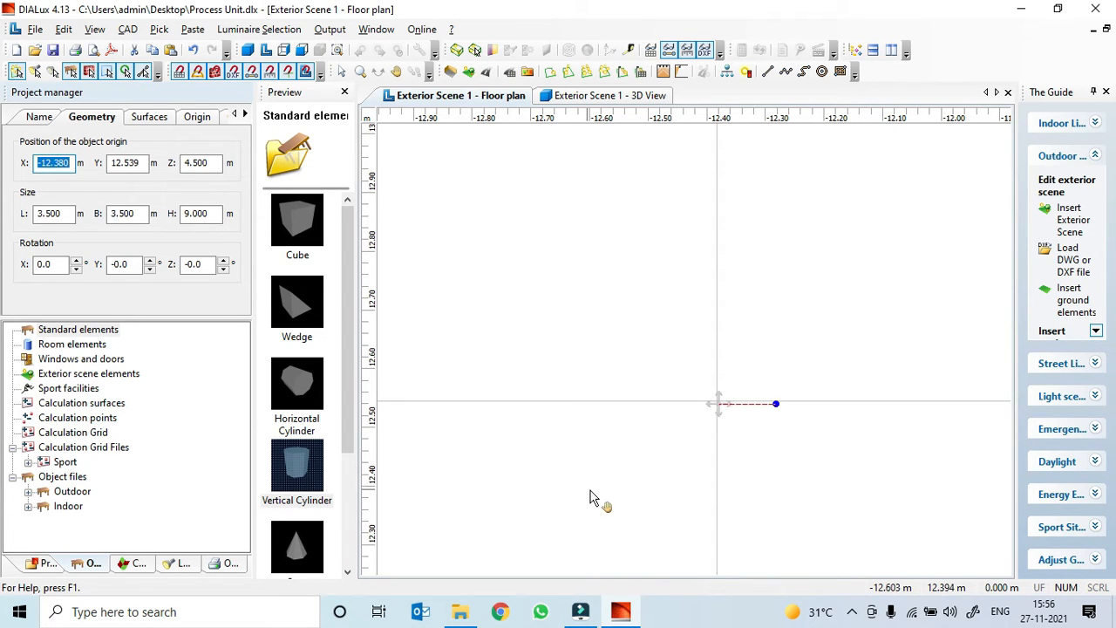
click(142, 165)
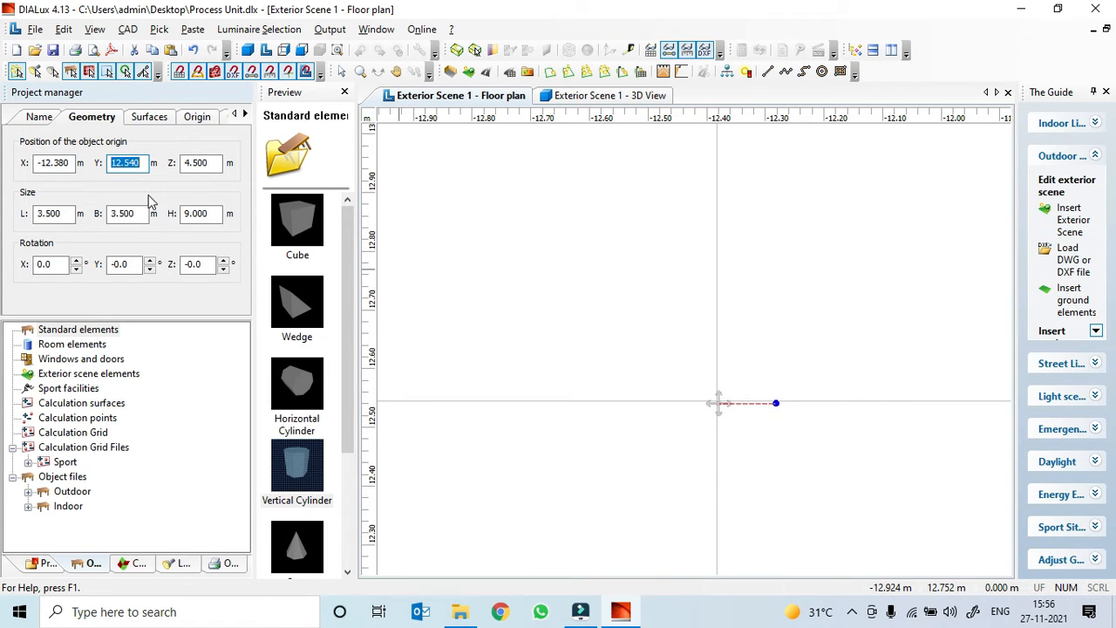
scroll(314, 441, down, 2)
scroll(711, 417, down, 5)
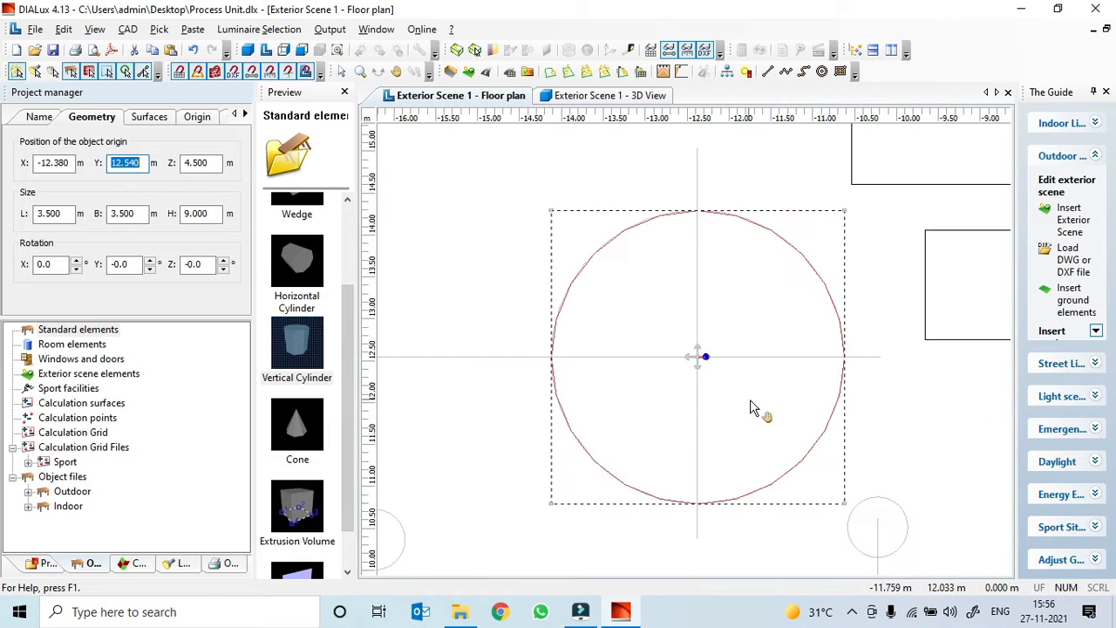
- Examine the smaller vessels and the three-bay frame below the row of large cylinders in the floor plan
scroll(694, 403, down, 8)
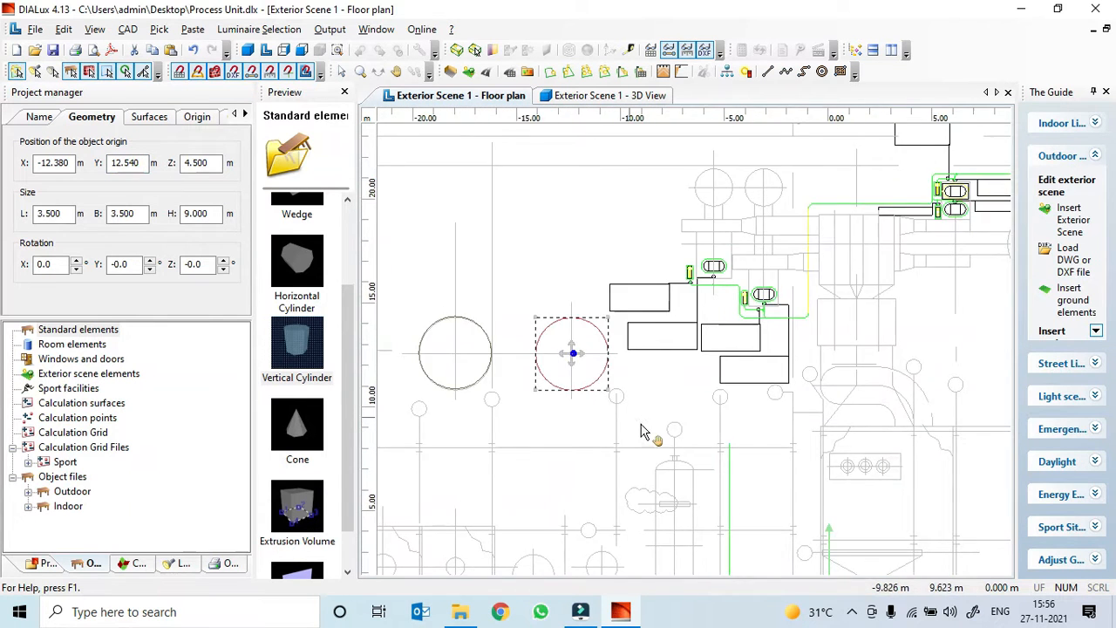
middle_drag(642, 425, 661, 330)
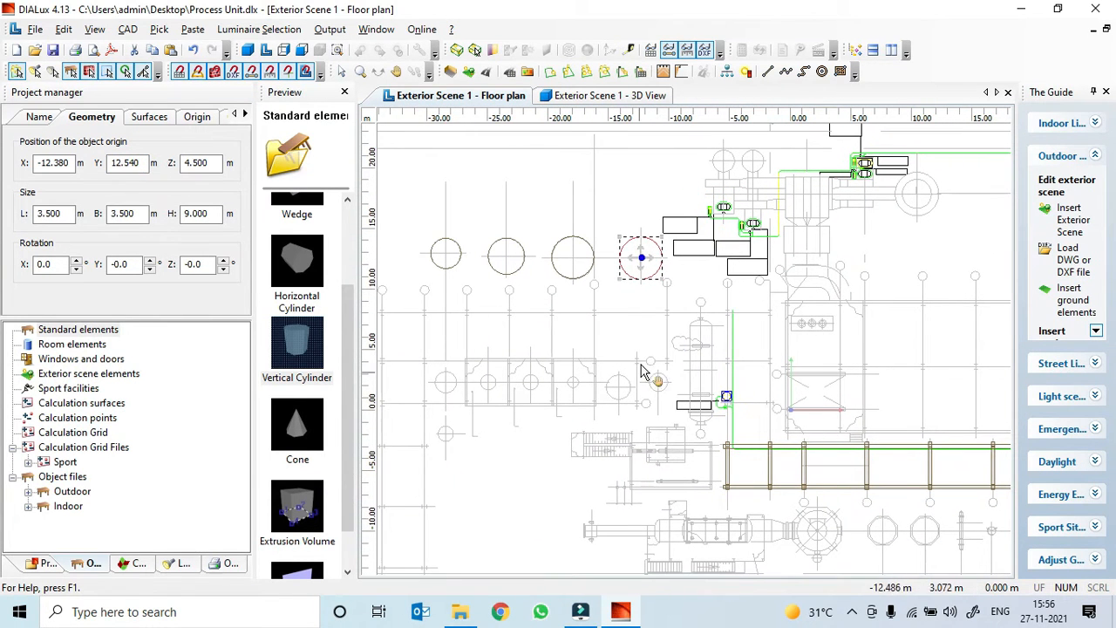
scroll(529, 420, up, 1)
middle_drag(529, 421, 706, 326)
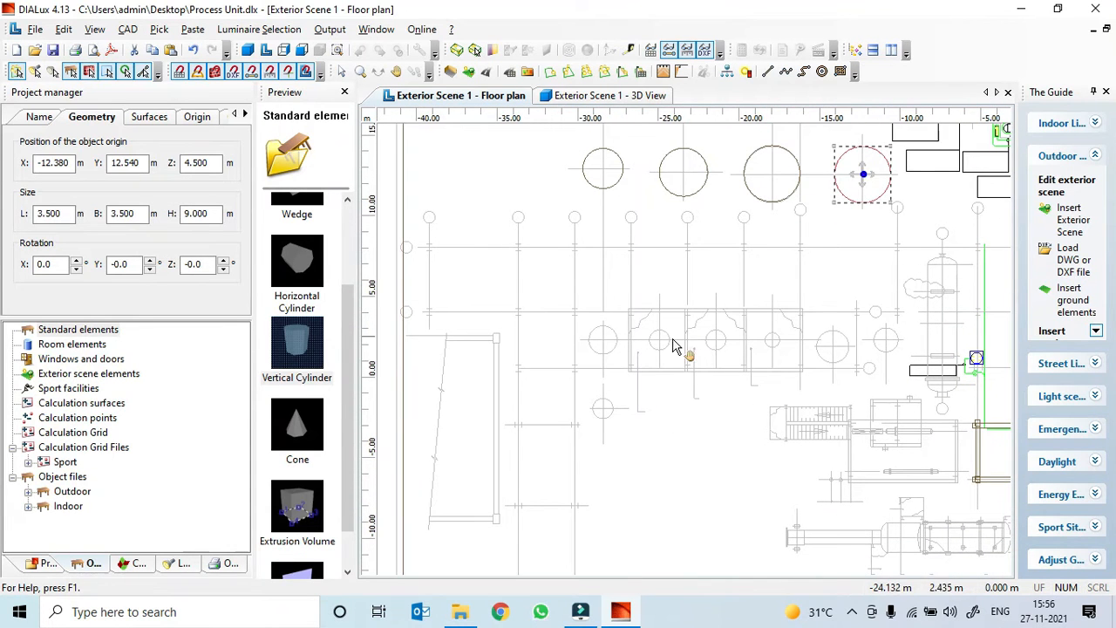
scroll(641, 339, up, 3)
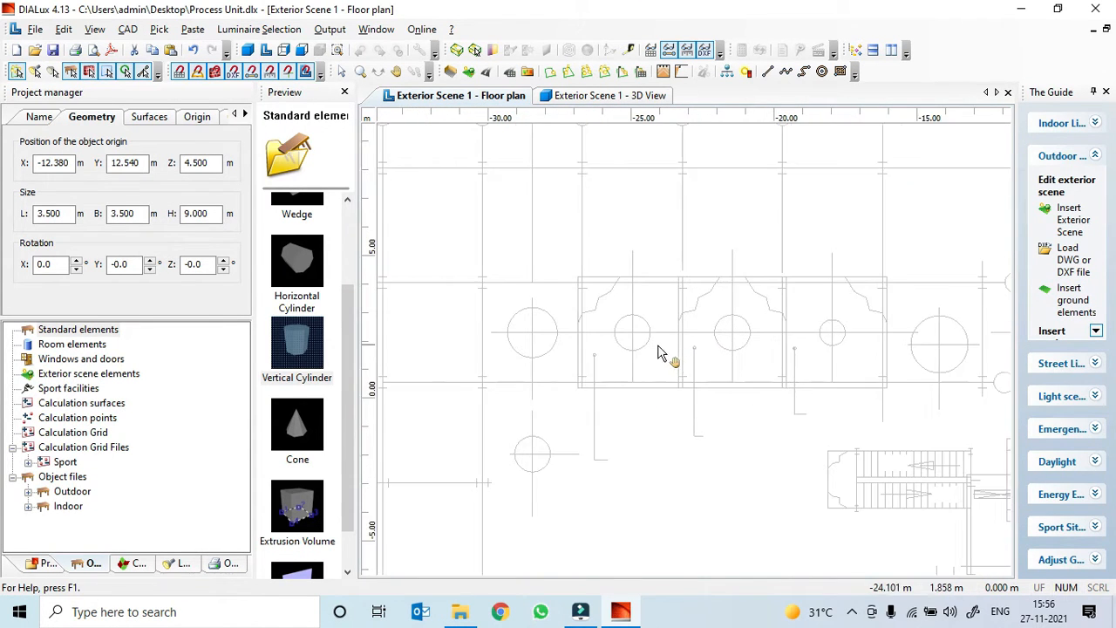
scroll(677, 358, down, 2)
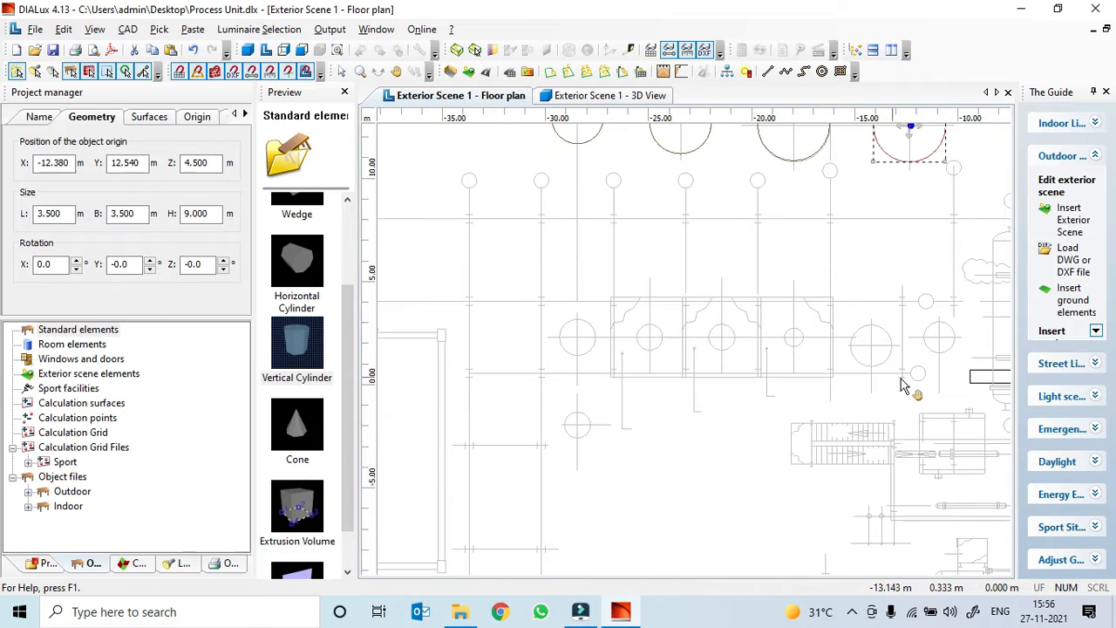
middle_drag(886, 368, 797, 349)
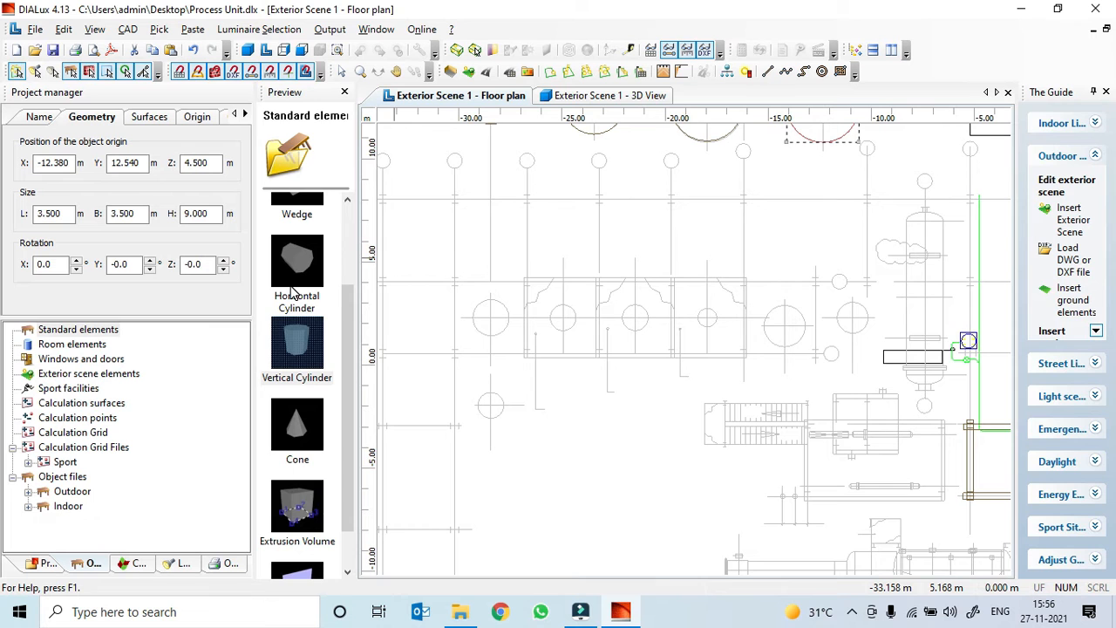
scroll(513, 438, down, 1)
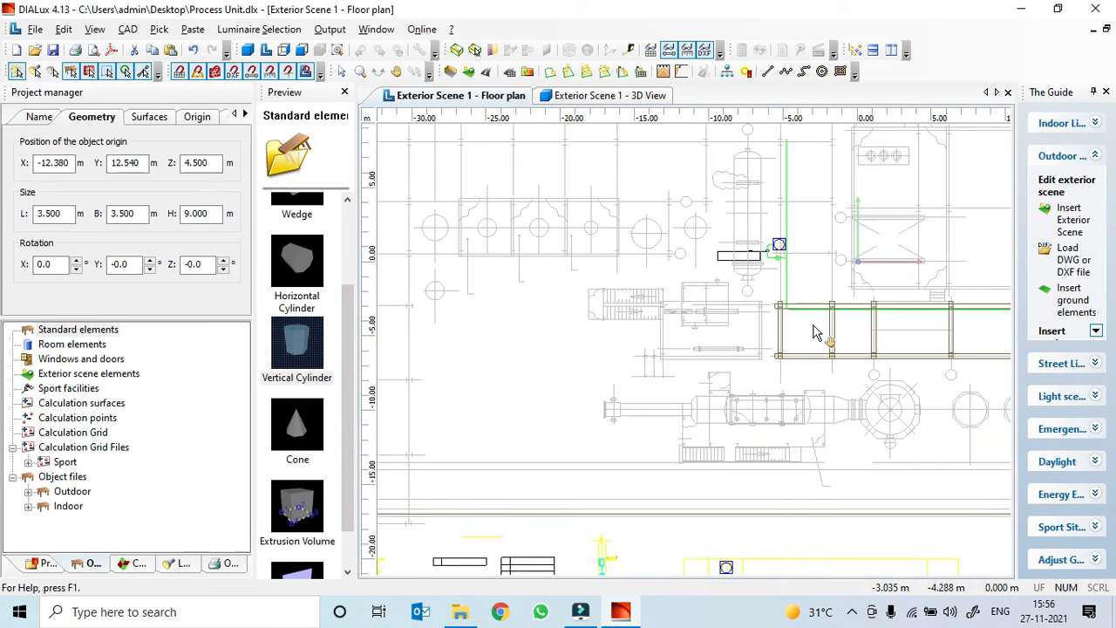
- Copy the short crossbeam at the left end of the existing pipe rack
right_click(818, 316)
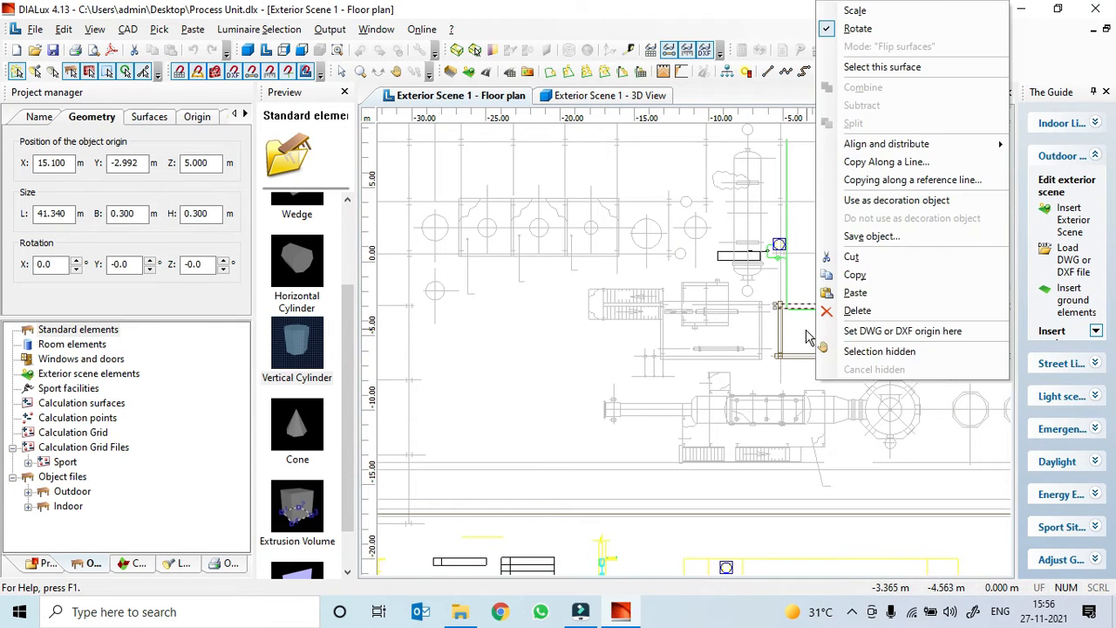
key(Escape)
scroll(818, 344, down, 2)
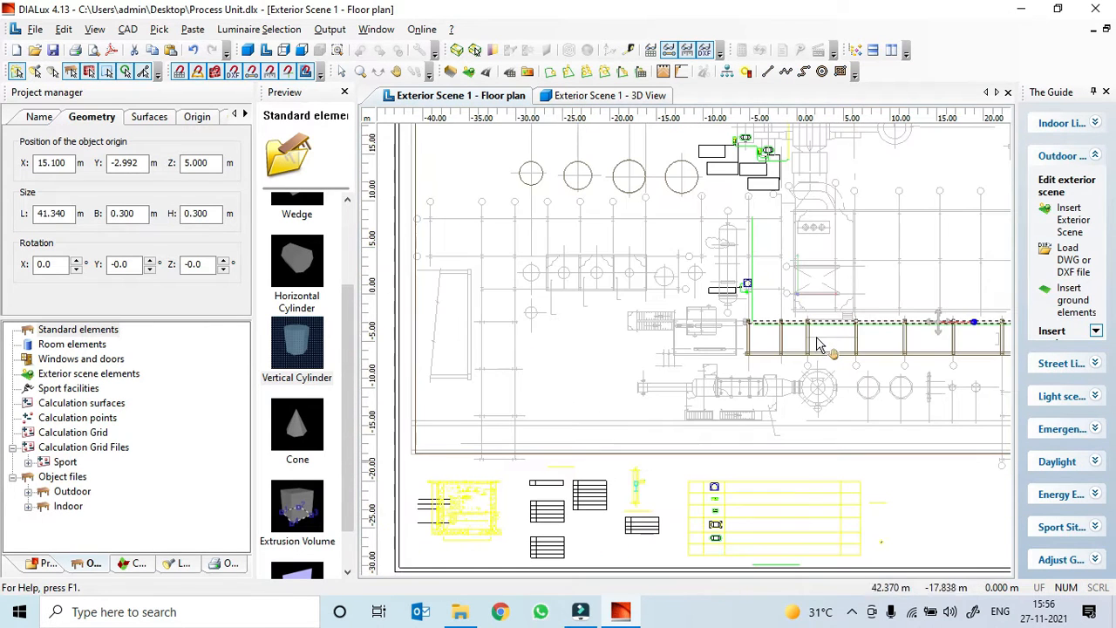
right_click(751, 341)
click(797, 279)
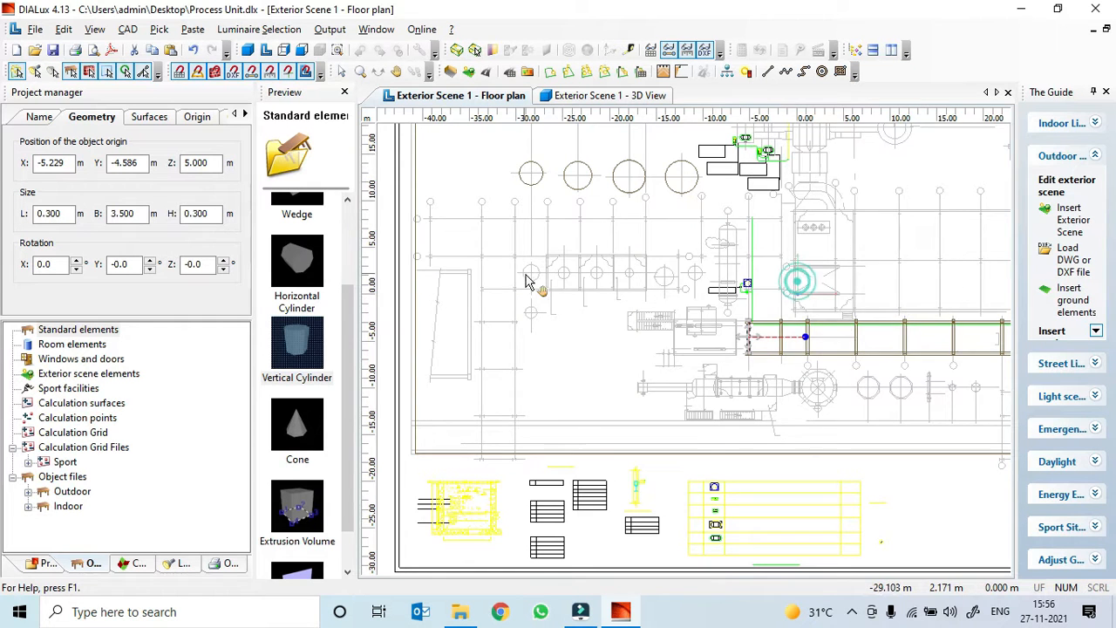
- Paste the crossbeam and place it on the left edge of the three-bay frame, at about X -26.7 m, Y 2.2 m
scroll(528, 279, up, 2)
middle_drag(528, 279, 633, 419)
scroll(464, 337, up, 1)
middle_drag(502, 337, 629, 334)
key(ctrl+v)
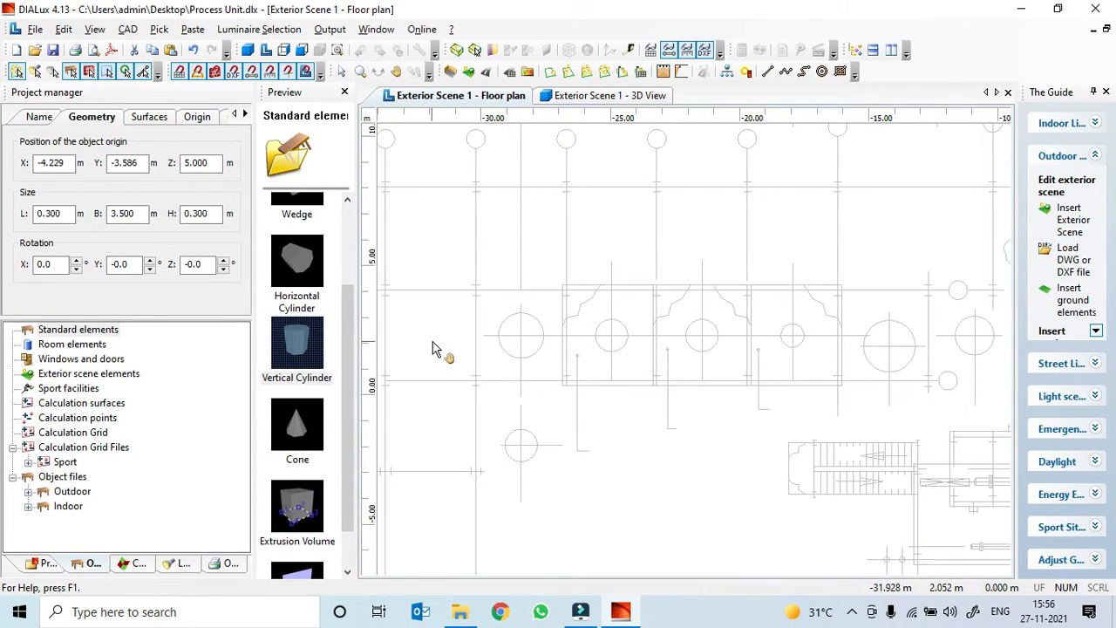
scroll(584, 358, down, 2)
drag(907, 423, 653, 349)
scroll(641, 344, up, 2)
scroll(646, 344, up, 2)
drag(635, 235, 618, 297)
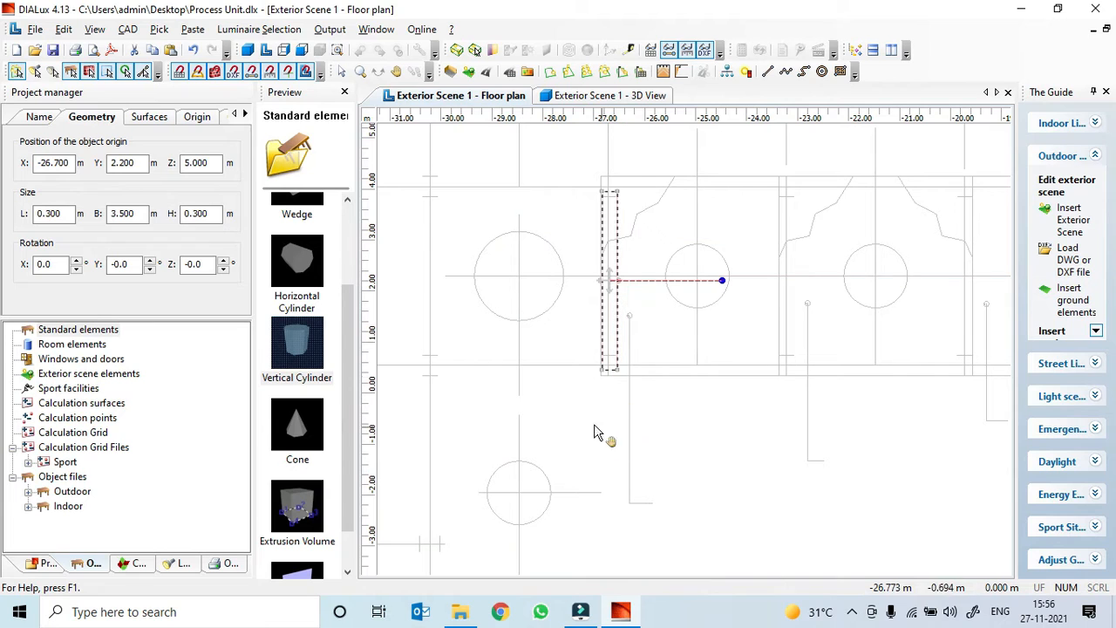
- Set the pasted crossbeam's length to 0.2 m and shift it to about X -26.8 m on the frame's left edge
click(59, 216)
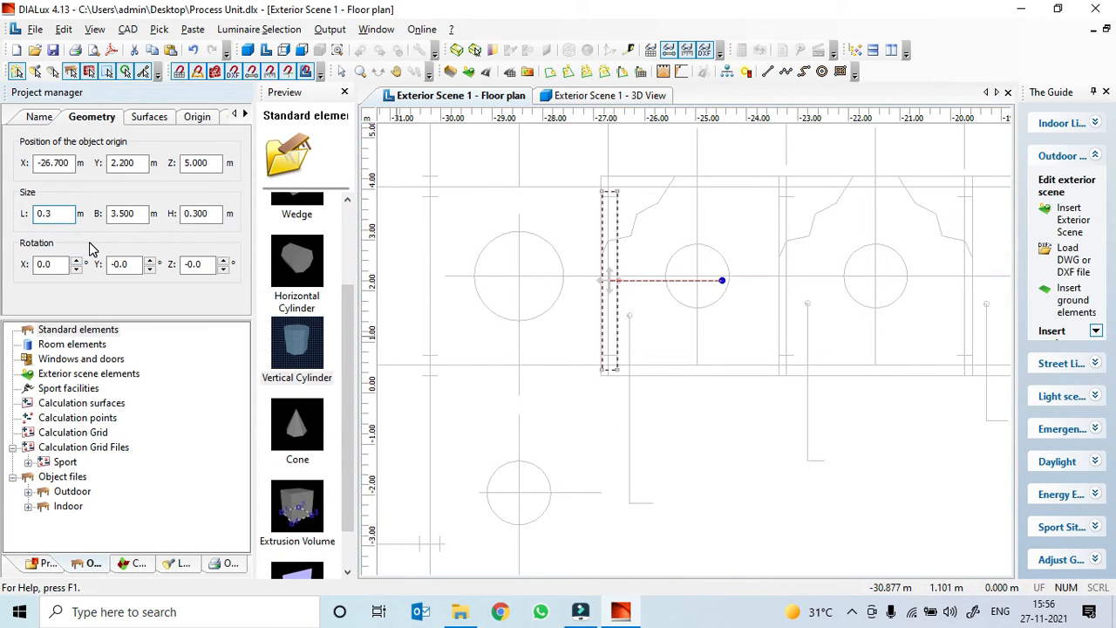
text(0.2)
key(Tab)
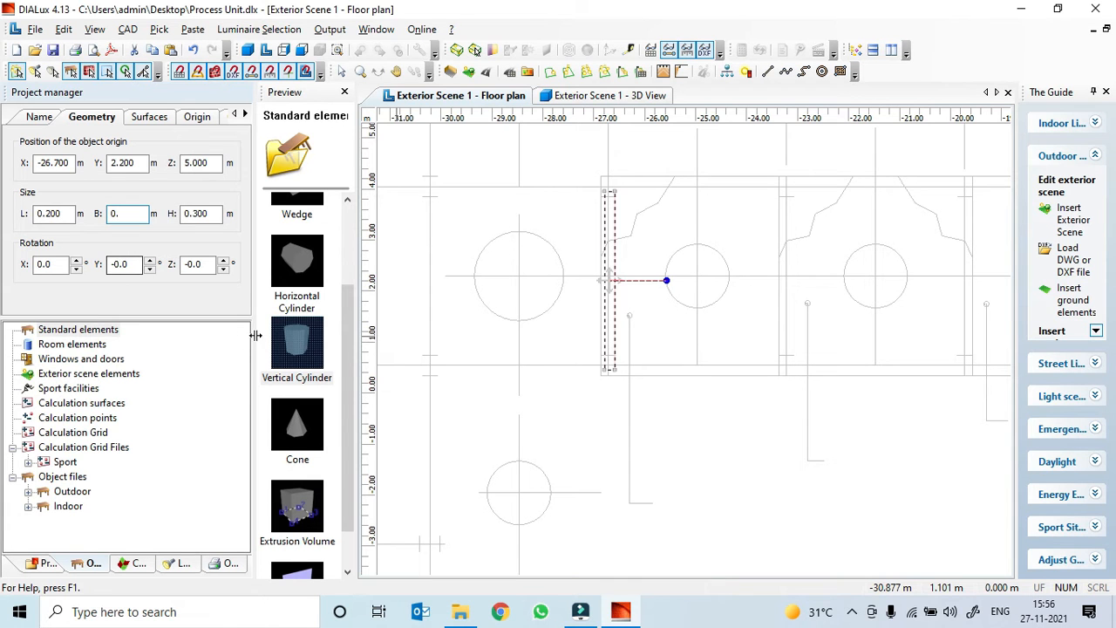
scroll(635, 287, up, 5)
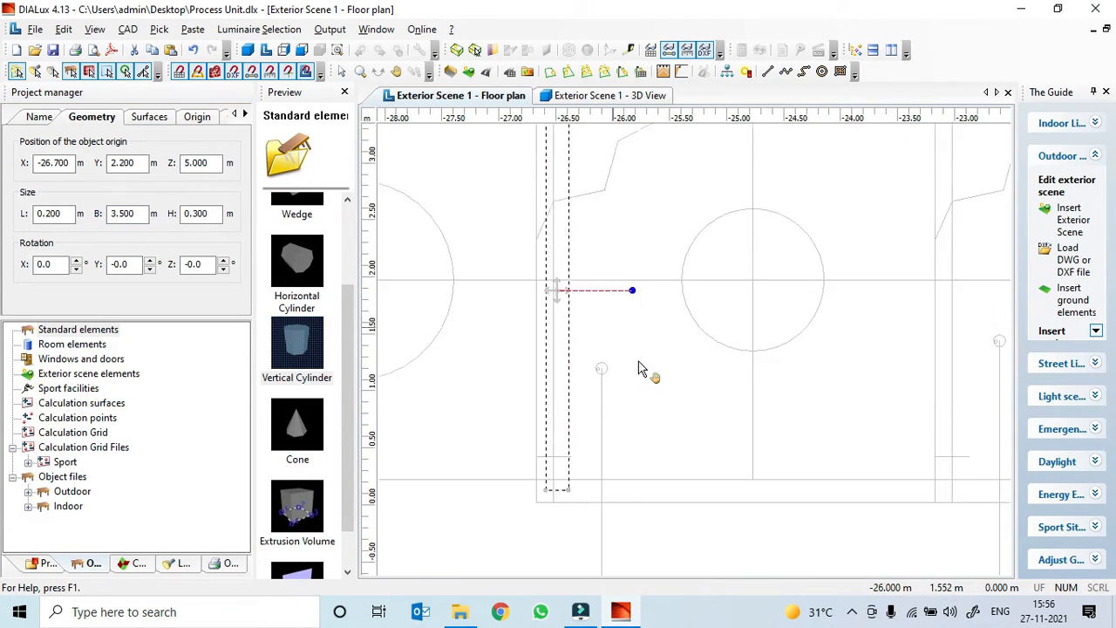
middle_drag(639, 362, 647, 392)
drag(612, 367, 605, 365)
middle_drag(641, 358, 656, 331)
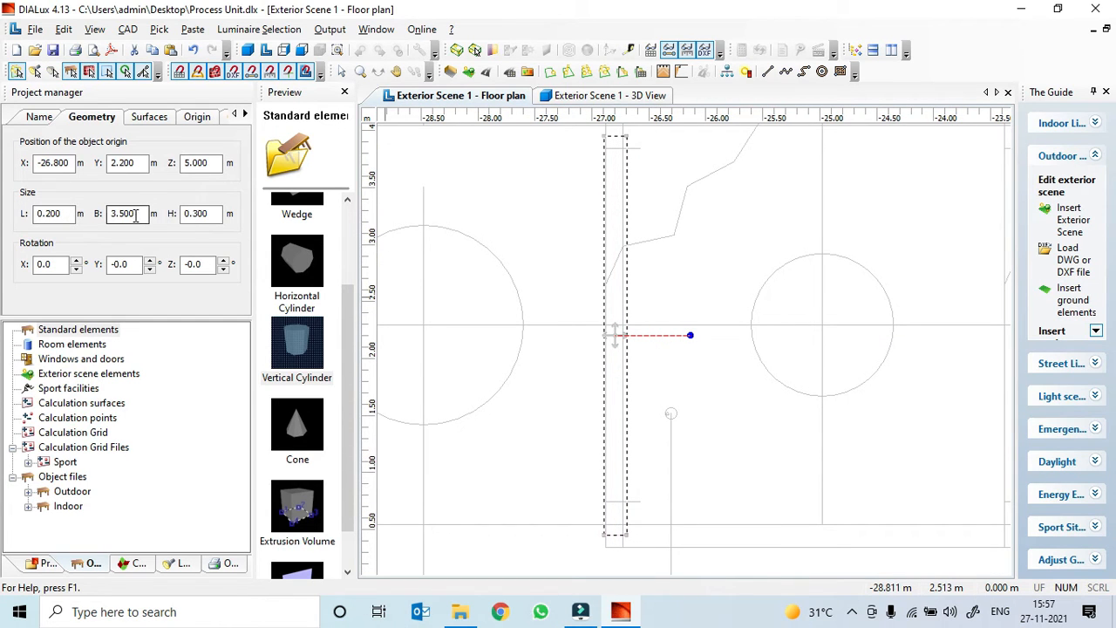
- Set the crossbeam's width to 3.8 m and shift it to about Y 2.33 m to span the frame
drag(135, 215, 120, 215)
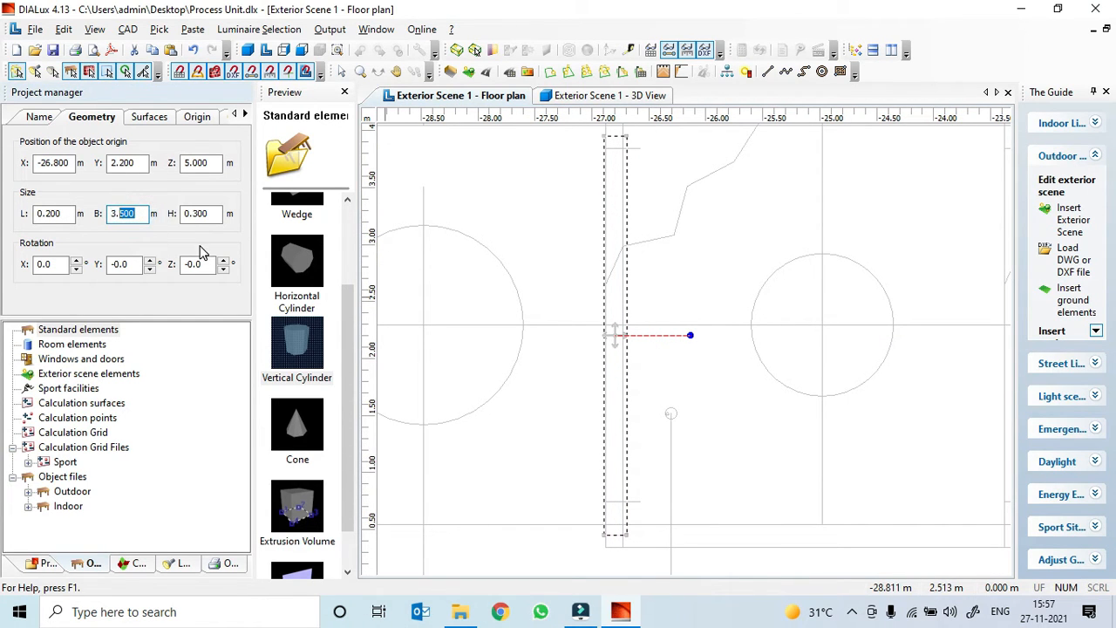
key(Tab)
scroll(638, 389, down, 1)
middle_drag(638, 389, 640, 460)
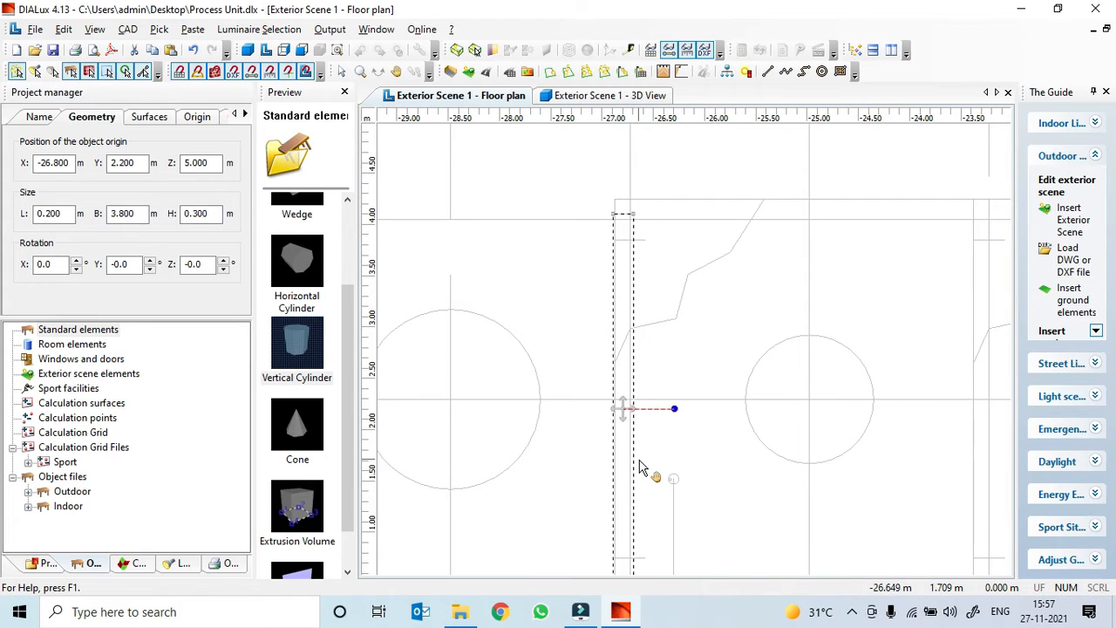
drag(623, 410, 624, 397)
- Place copies of the crossbeam on the frame's two inner dividing lines, at about X -23.3 m and X -19.6 m, Y 2.3 m
scroll(627, 400, down, 3)
middle_drag(641, 414, 524, 419)
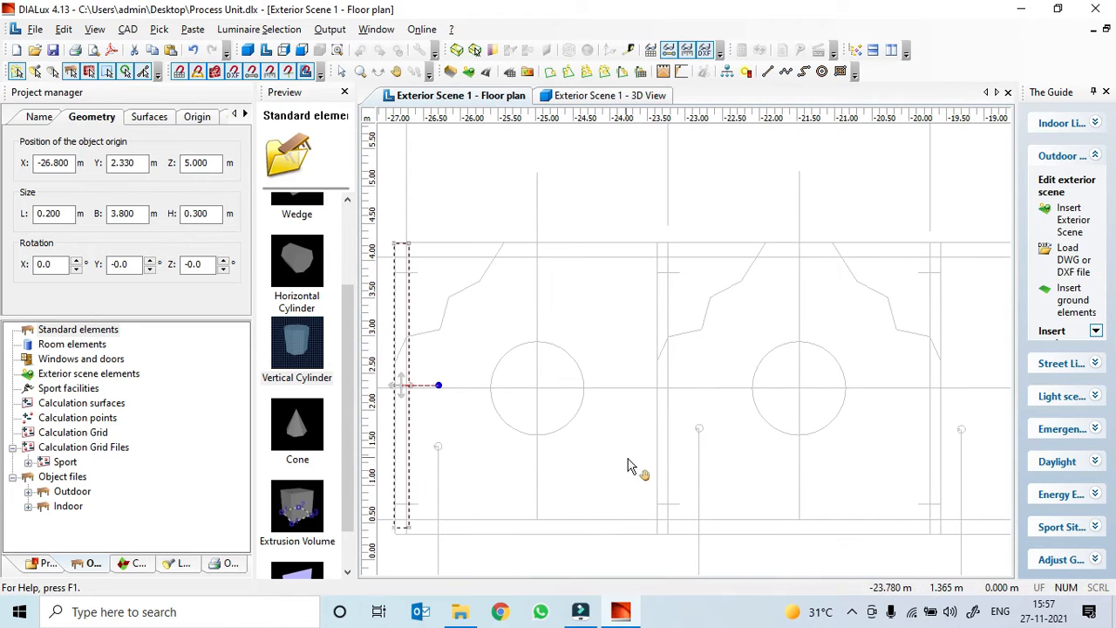
drag(477, 312, 683, 401)
middle_drag(753, 418, 636, 428)
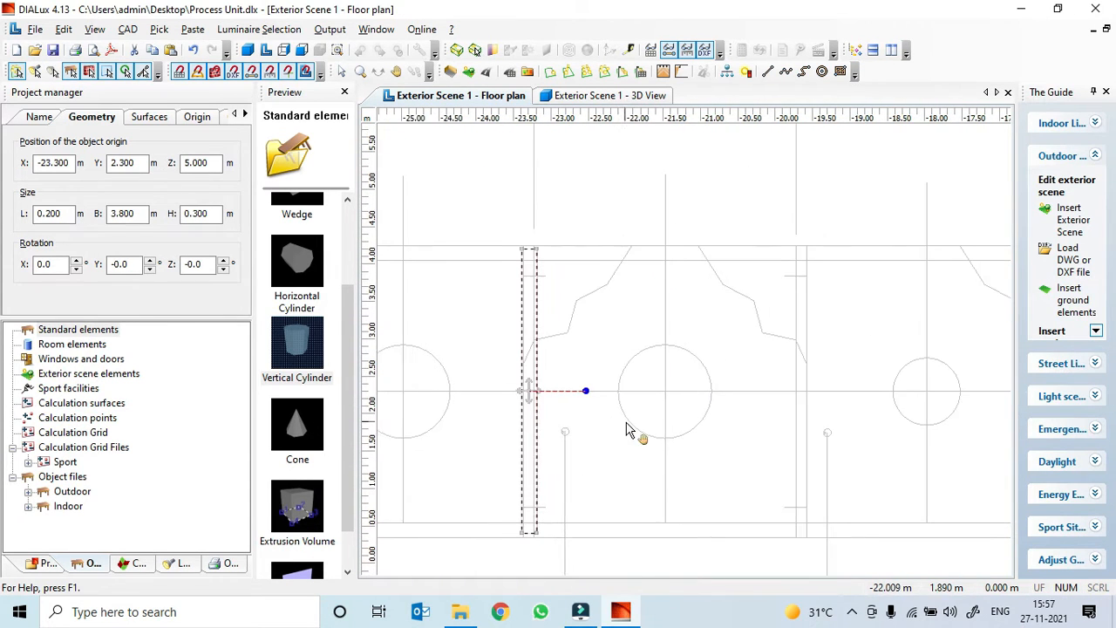
scroll(497, 392, down, 2)
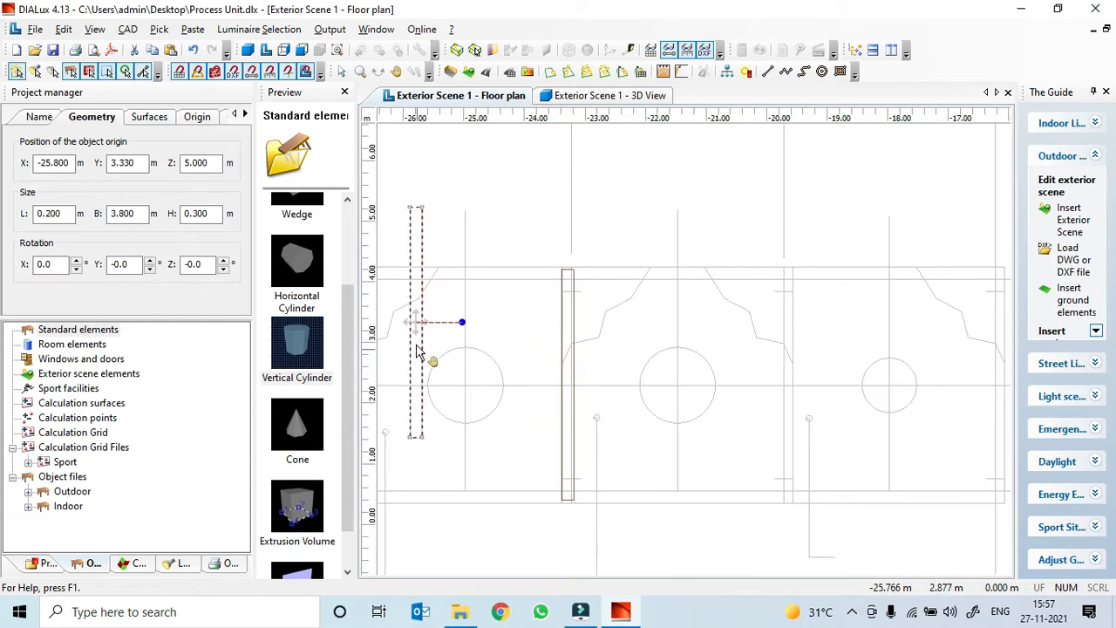
drag(420, 328, 791, 384)
middle_drag(841, 409, 751, 413)
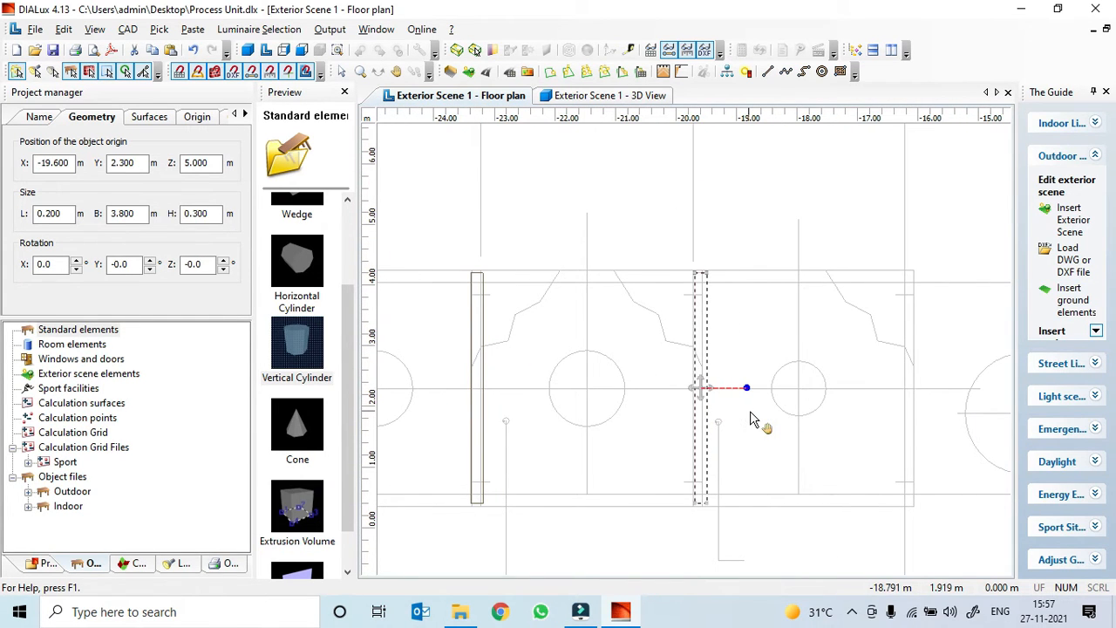
- Paste another copy of the crossbeam and place it on the right edge of the three-bay frame
key(ctrl+v)
middle_drag(539, 383, 640, 387)
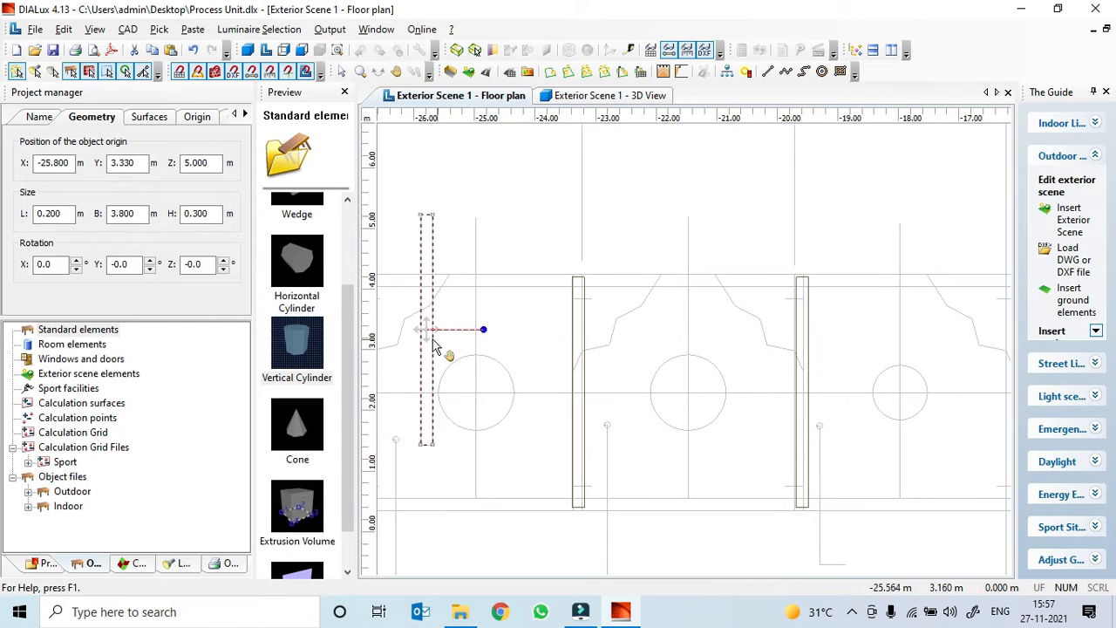
drag(419, 328, 934, 399)
middle_drag(934, 398, 728, 406)
drag(715, 394, 816, 414)
- Set the Z position of the frame's left-edge crossbeam and the first inner crossbeam to 3 m
scroll(720, 433, down, 1)
scroll(721, 433, down, 2)
middle_drag(721, 436, 937, 449)
right_click(560, 421)
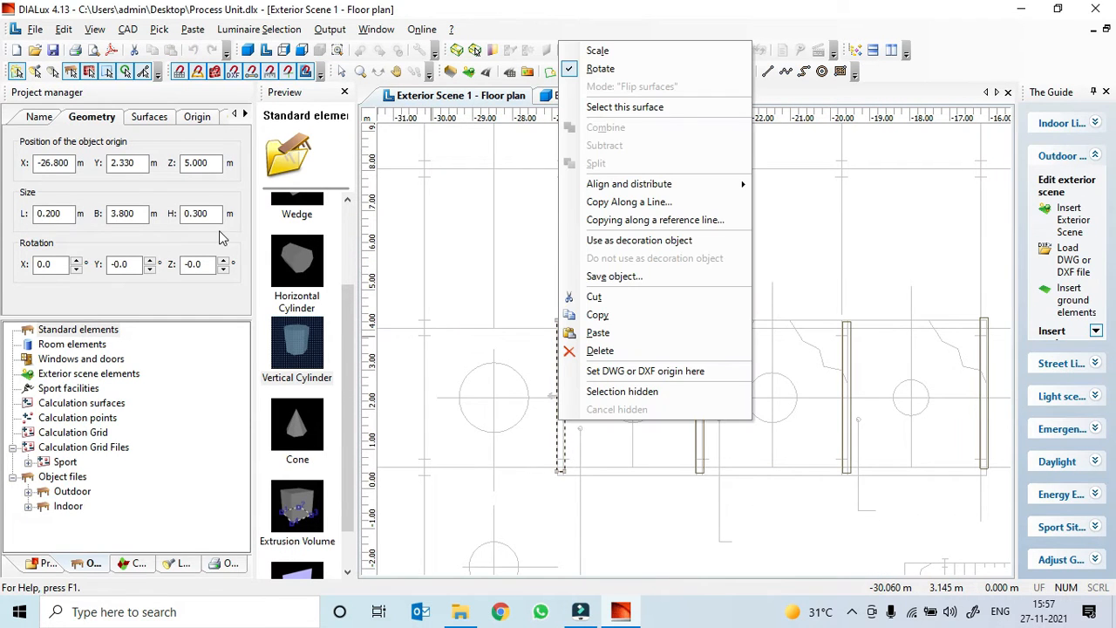
double_click(210, 165)
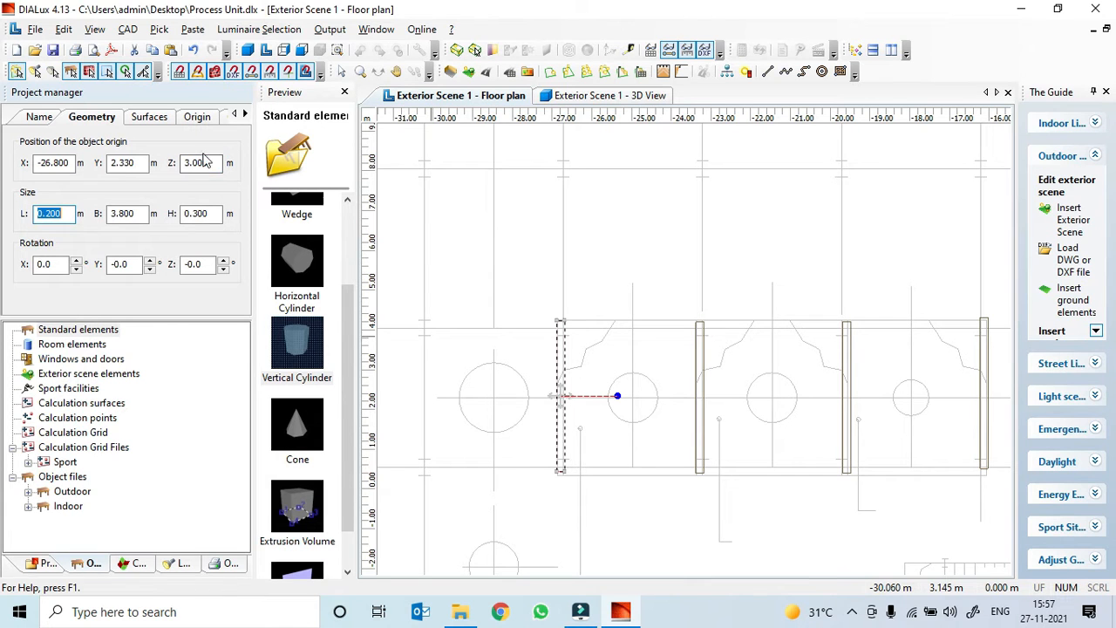
right_click(701, 463)
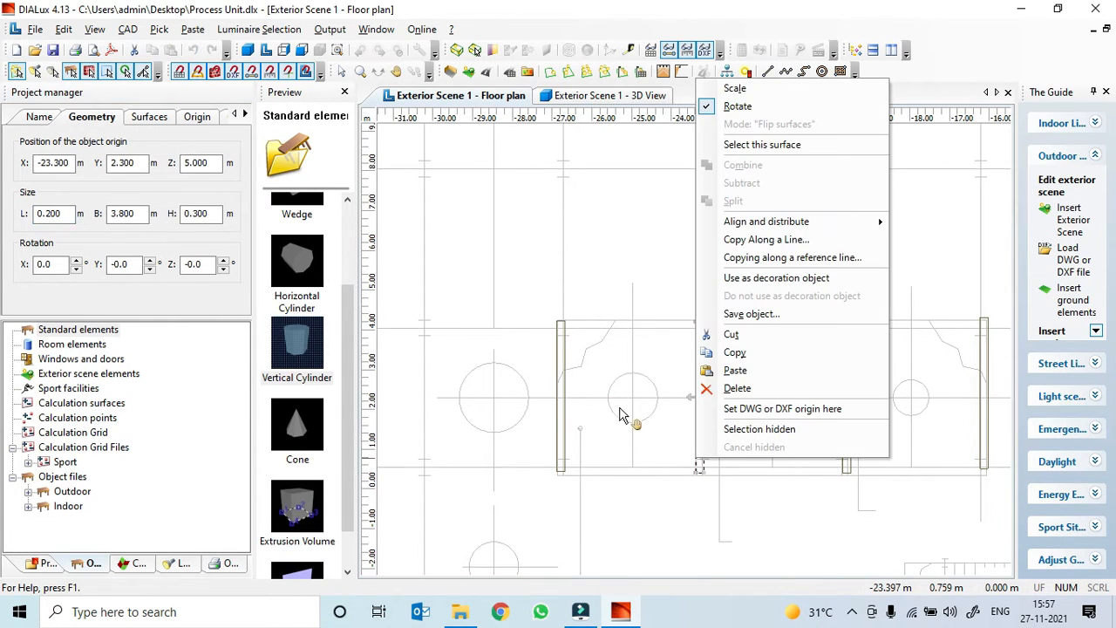
double_click(203, 165)
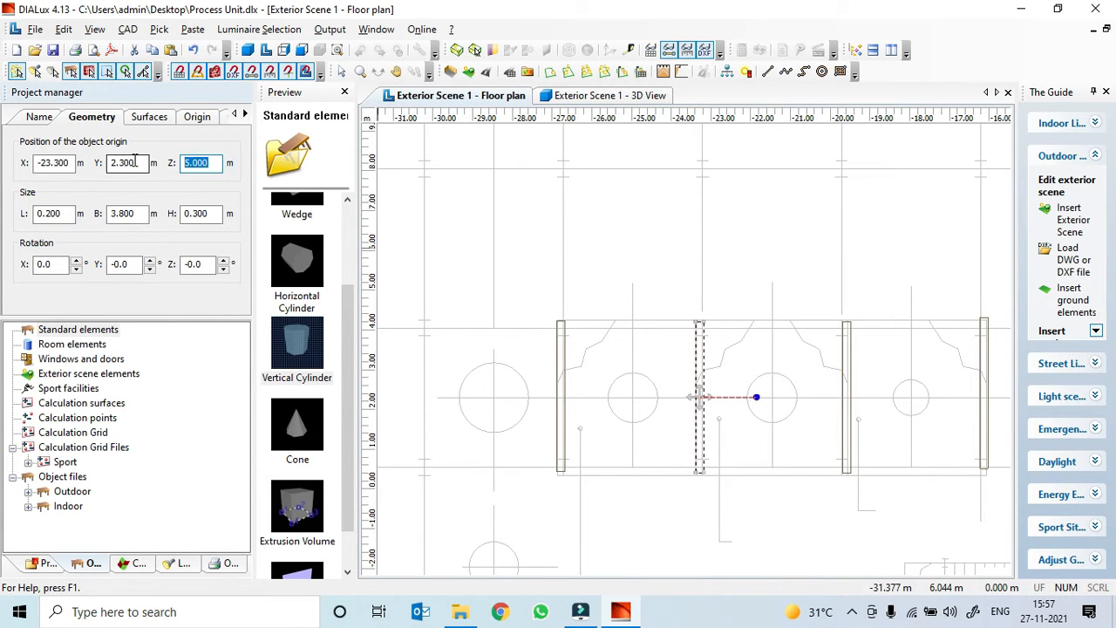
key(Tab)
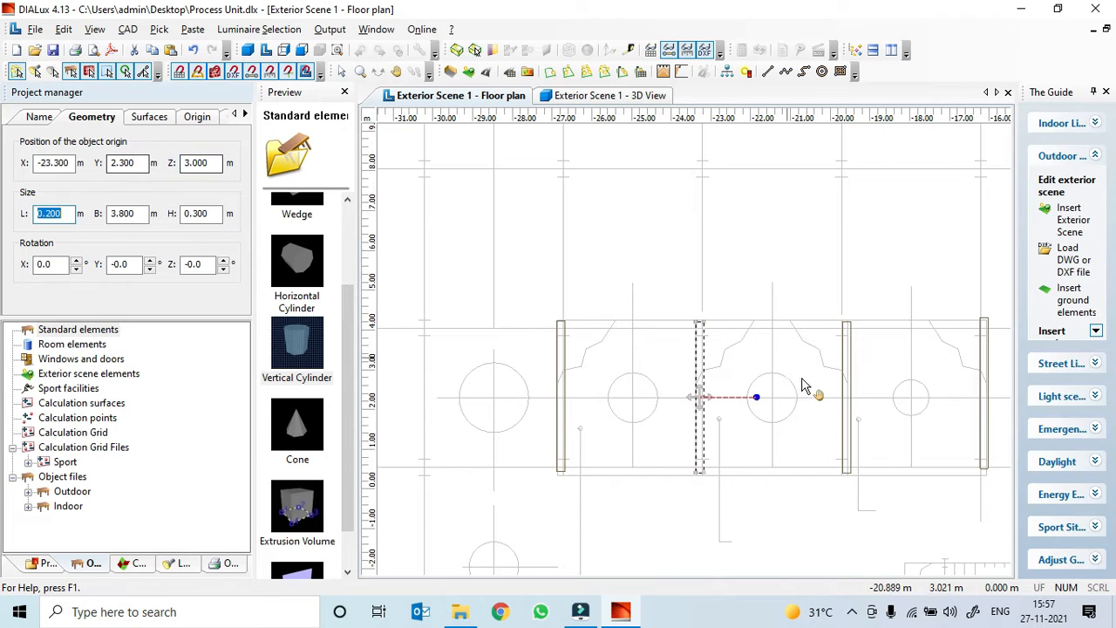
- Set the Z position of the second inner crossbeam and the frame's right-edge crossbeam to 3 m
right_click(848, 464)
double_click(206, 166)
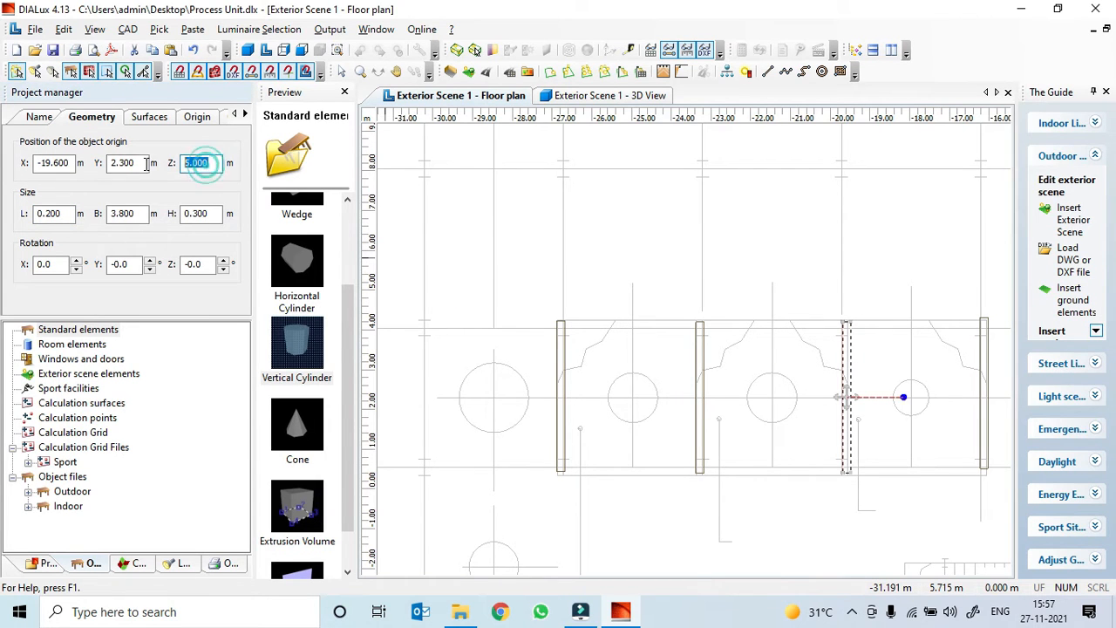
text(3)
key(Tab)
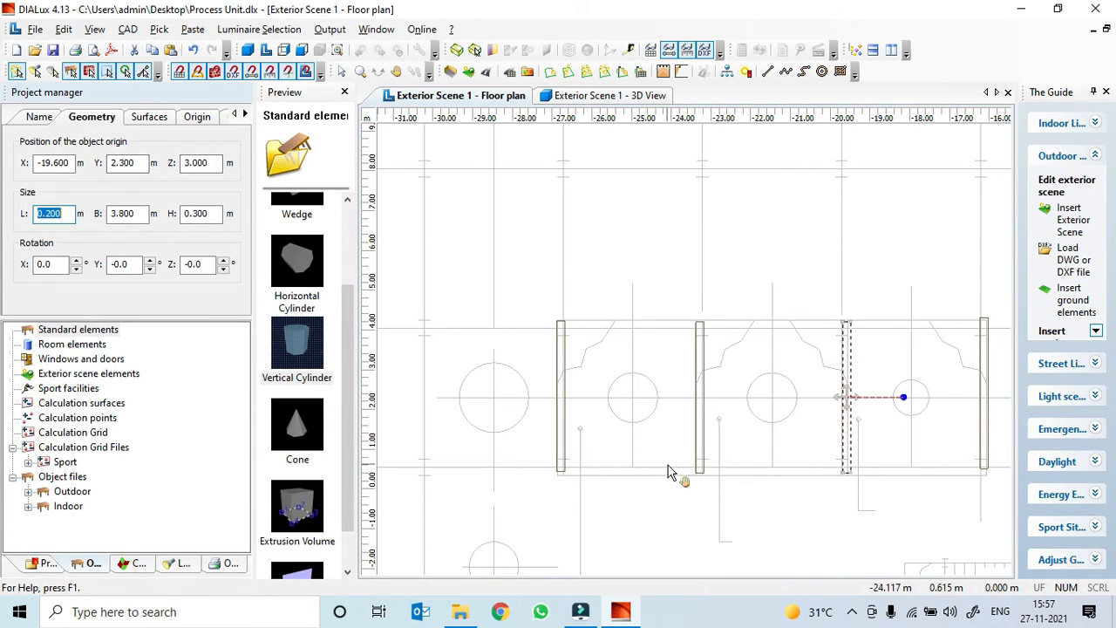
right_click(984, 436)
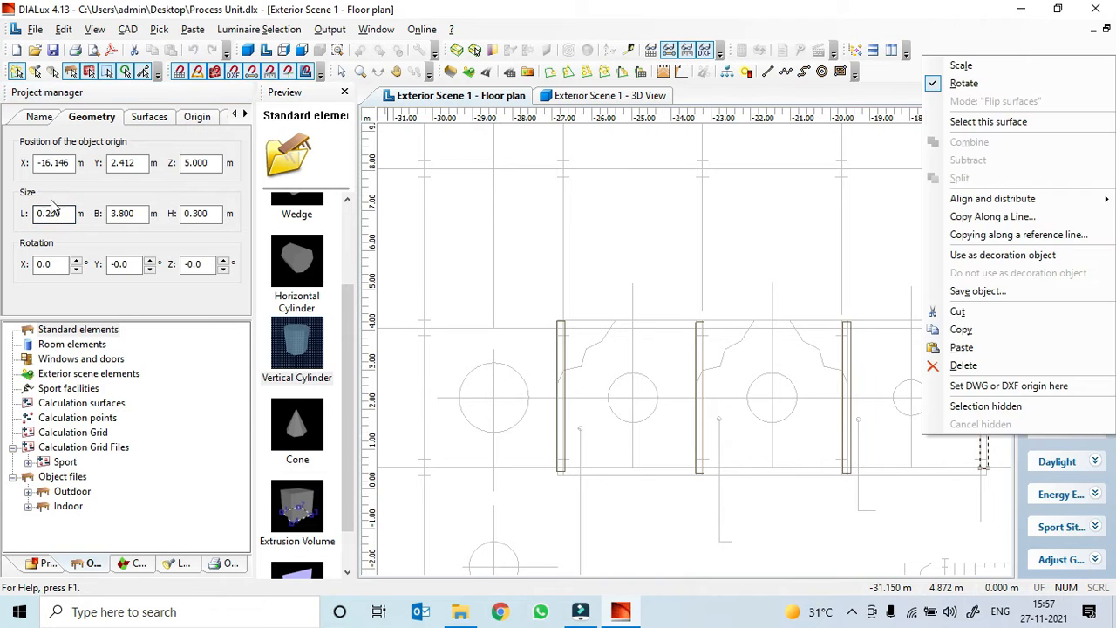
double_click(206, 166)
text(3)
key(Tab)
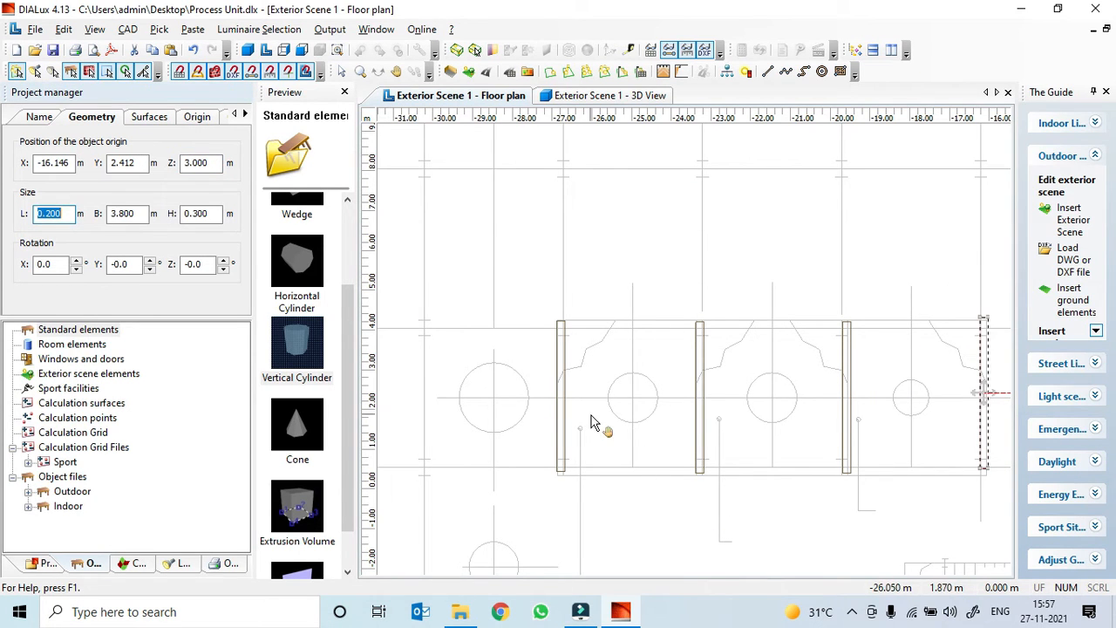
- Measure the frame's upper edge from the left crossbeam to the right crossbeam
drag(590, 423, 495, 482)
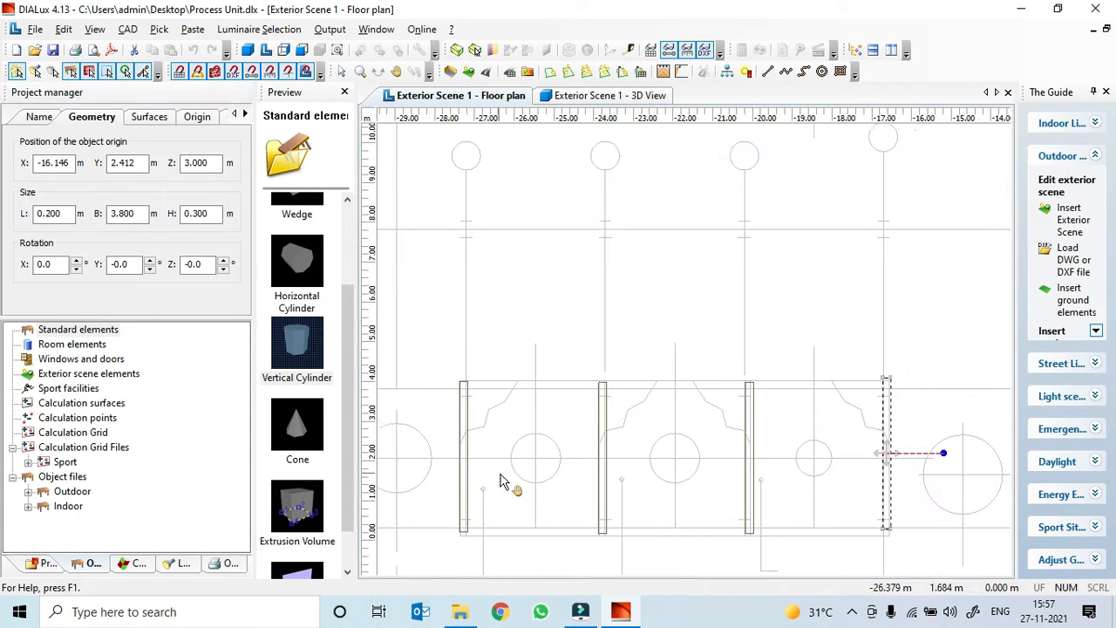
click(630, 52)
drag(466, 384, 882, 385)
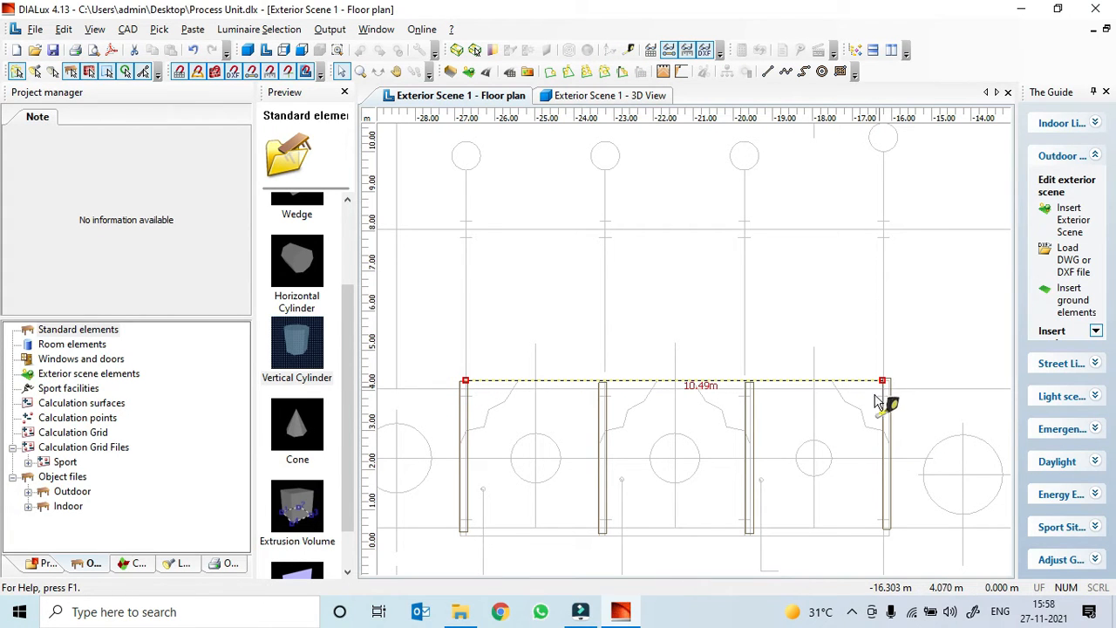
- Copy the first inner crossbeam, paste a duplicate beside it and show the duplicate's geometry settings
right_click(608, 494)
click(645, 397)
click(590, 350)
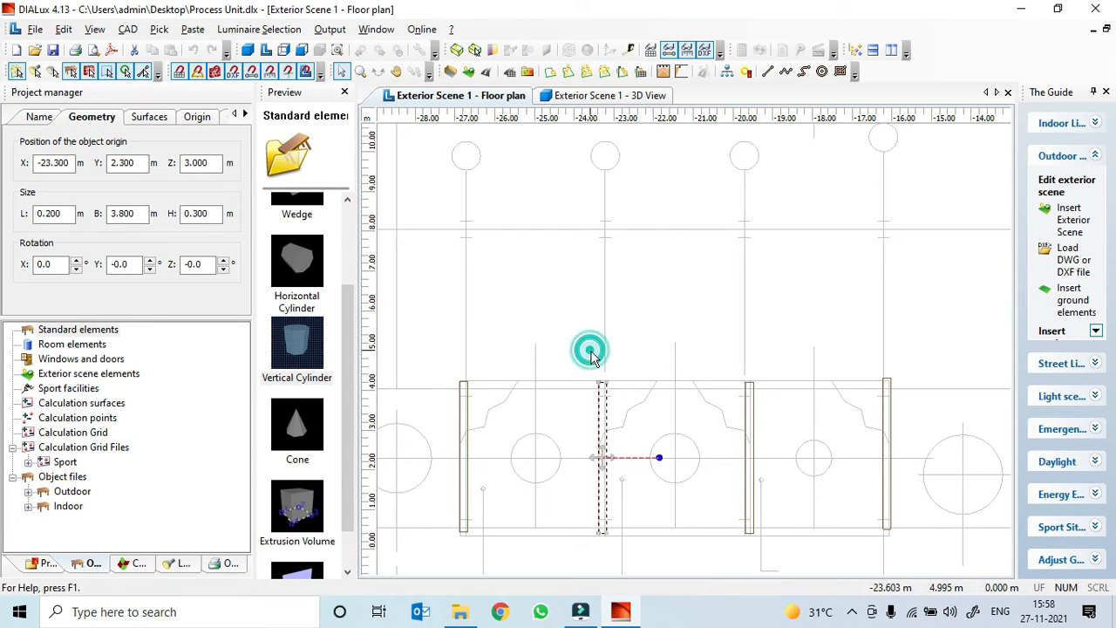
key(ctrl+v)
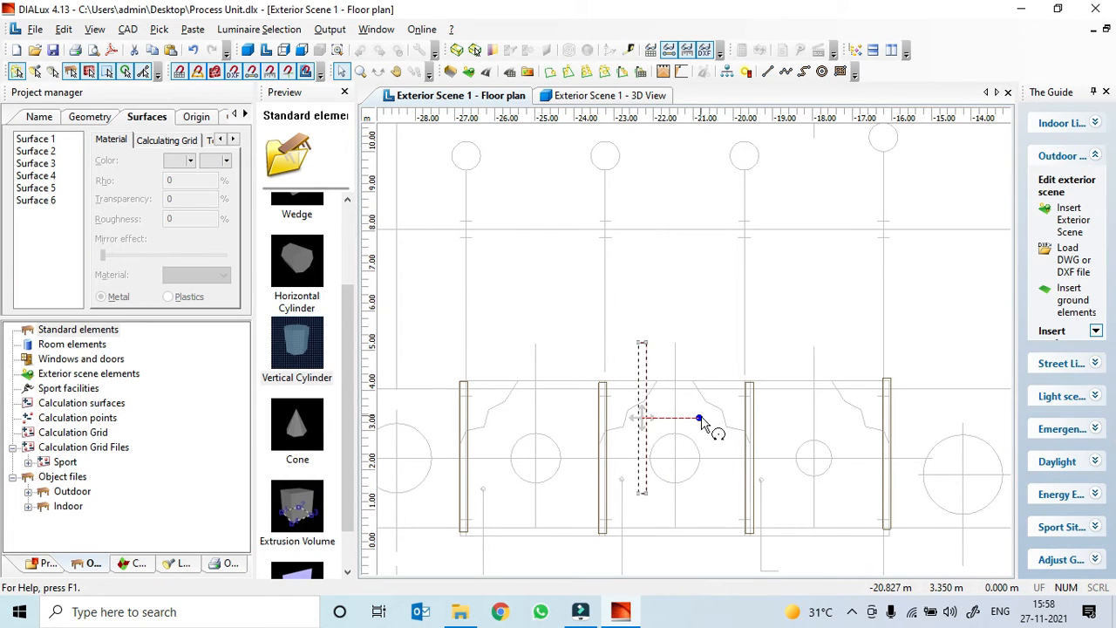
click(91, 118)
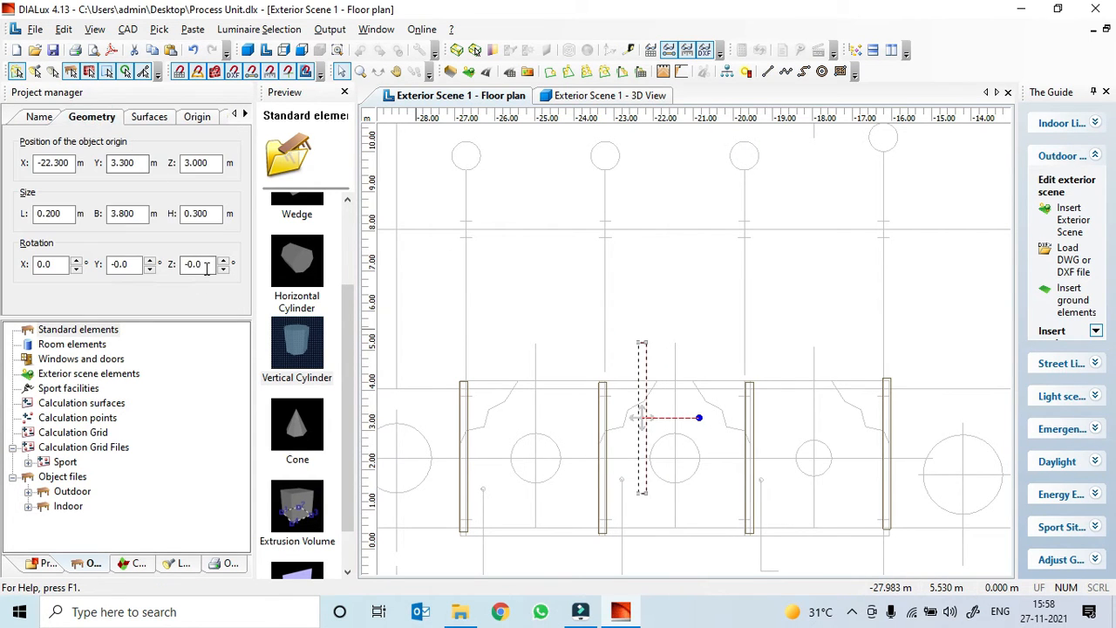
- Try to turn the pasted beam by rotating it 90° about the X axis
double_click(193, 263)
double_click(43, 264)
text(90)
key(Tab)
scroll(280, 346, down, 1)
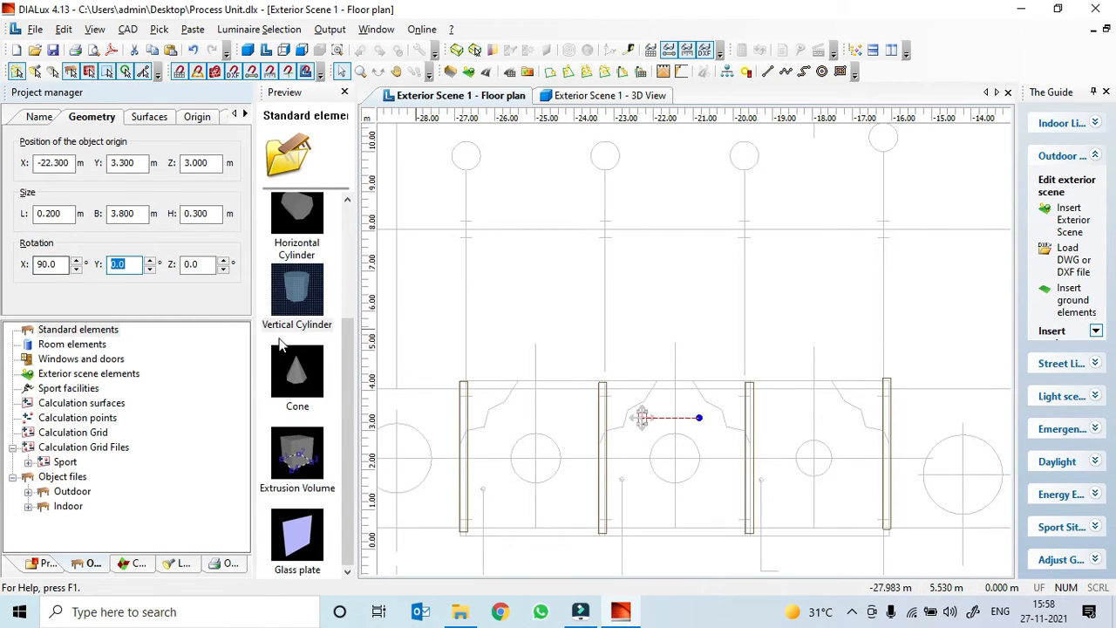
- Set the pasted beam's rotation to 0° about X and 90° about Z, and move it to about X -24.7 m, Y 4.2 m
double_click(69, 264)
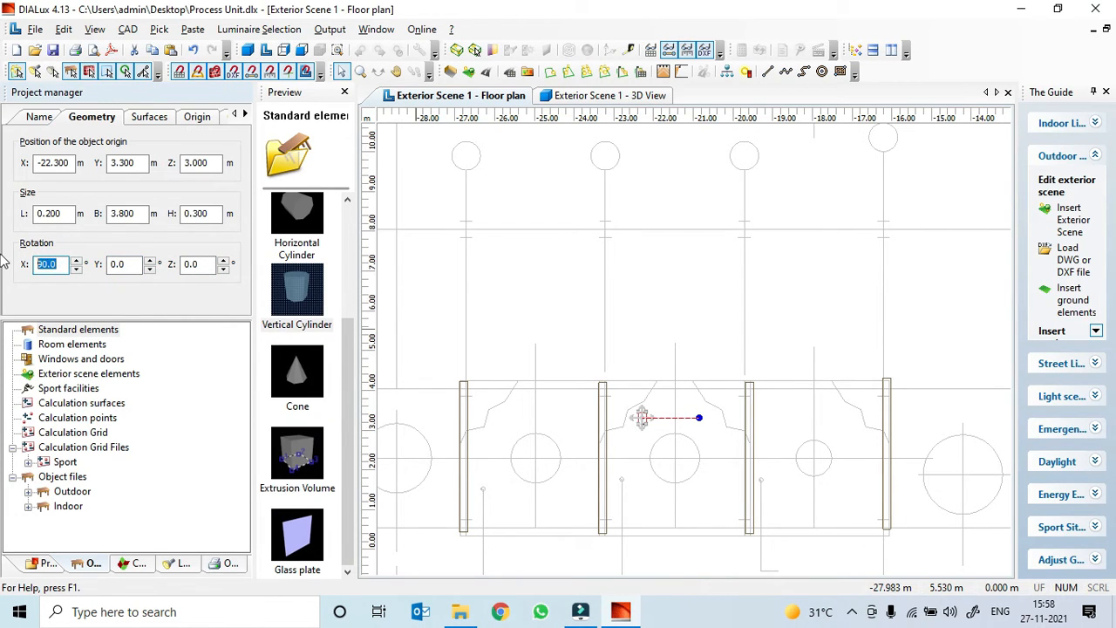
double_click(200, 263)
text(90)
key(Tab)
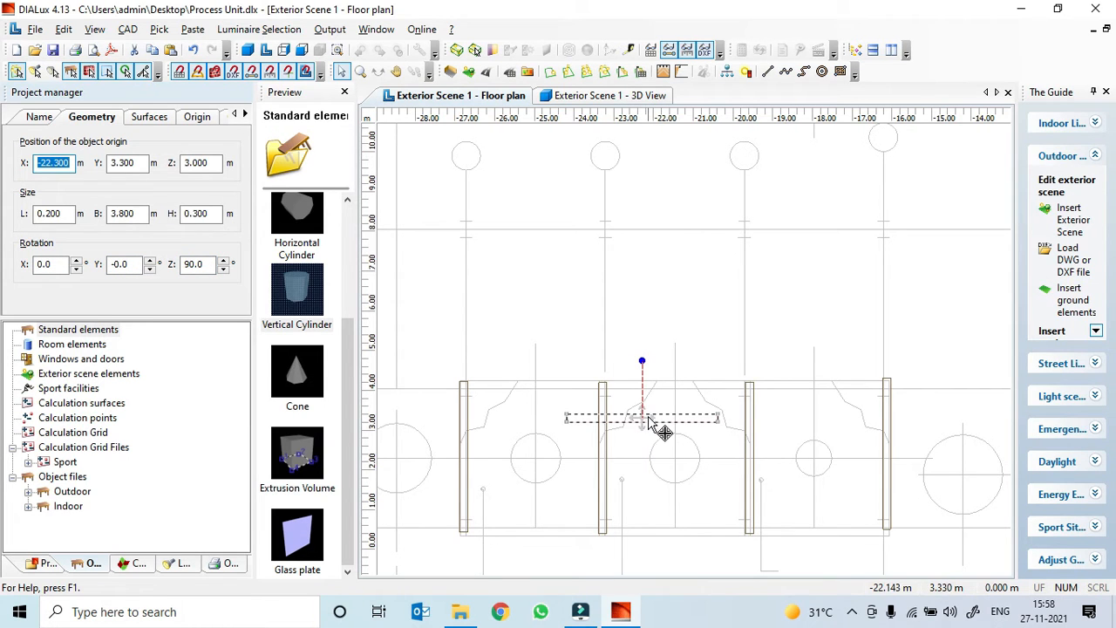
drag(660, 434, 564, 396)
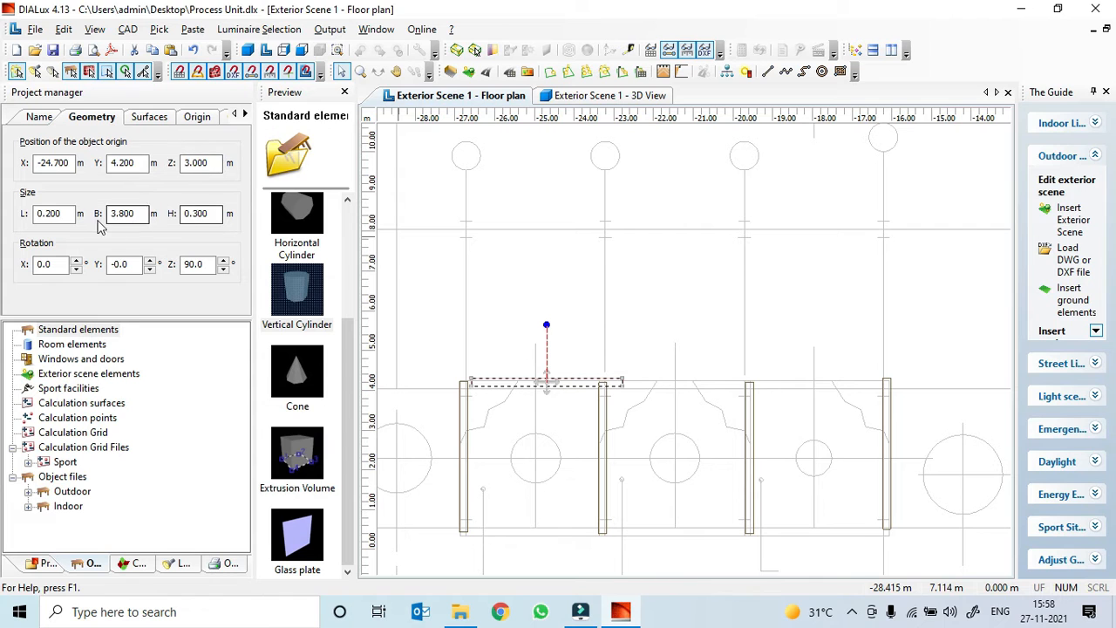
- Set the rotated beam's width to 10.5 m and shift it to about X -21.55 m, Y 4.1 m along the frame's upper edge
double_click(142, 214)
text(10)
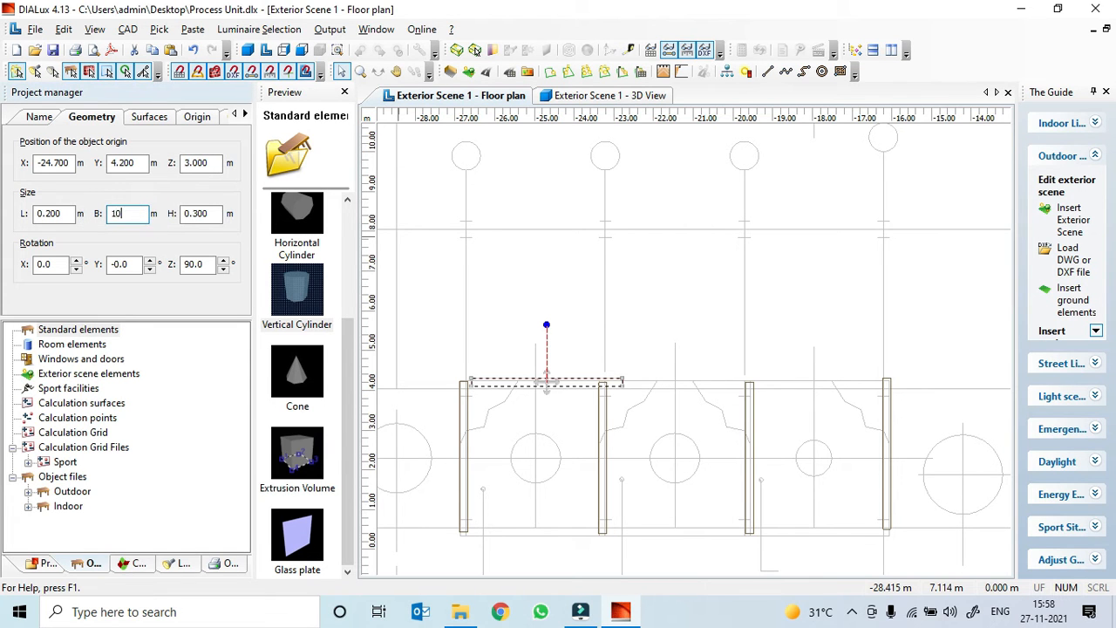
text(.5)
key(Tab)
scroll(606, 362, down, 2)
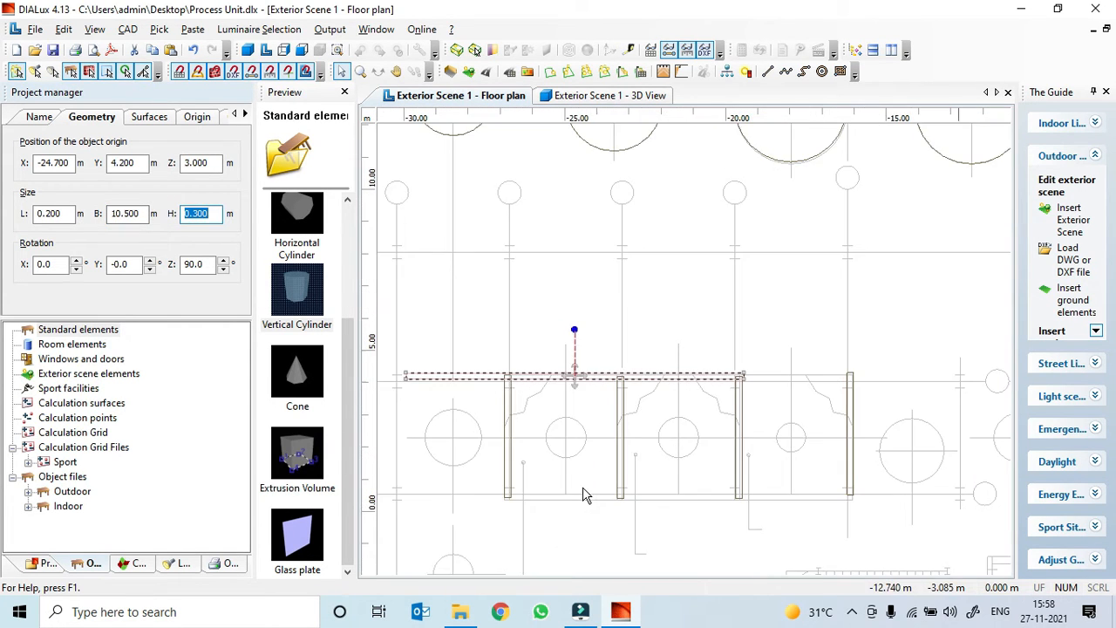
drag(596, 347, 714, 369)
middle_drag(747, 391, 645, 390)
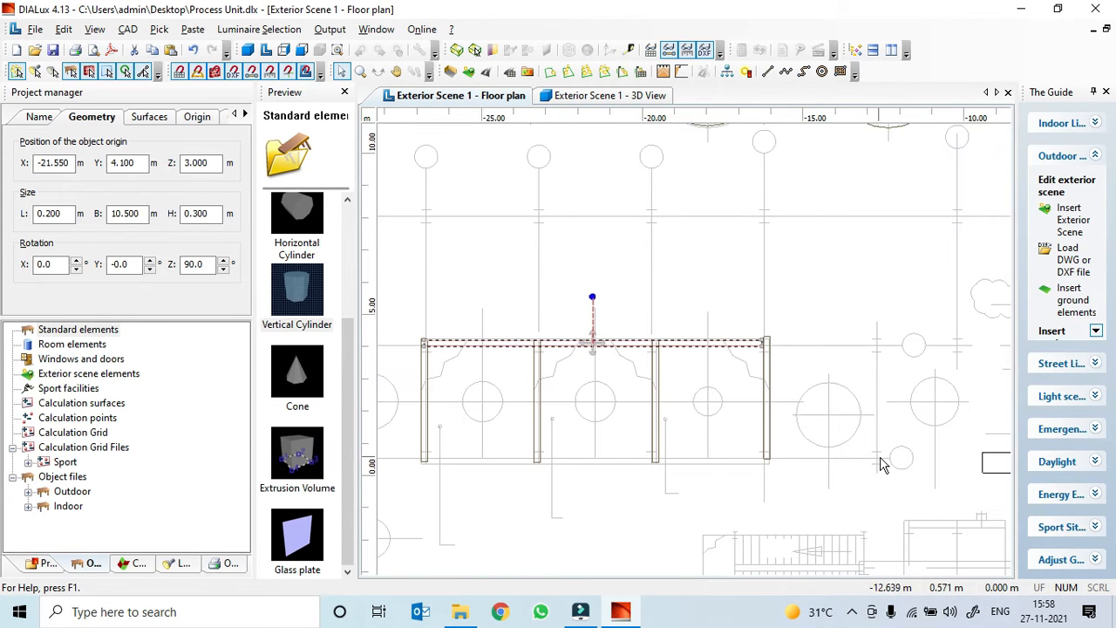
- Place a copy of the right-edge crossbeam on the grid line beyond the large circle, at about X -12.8 m
right_click(771, 439)
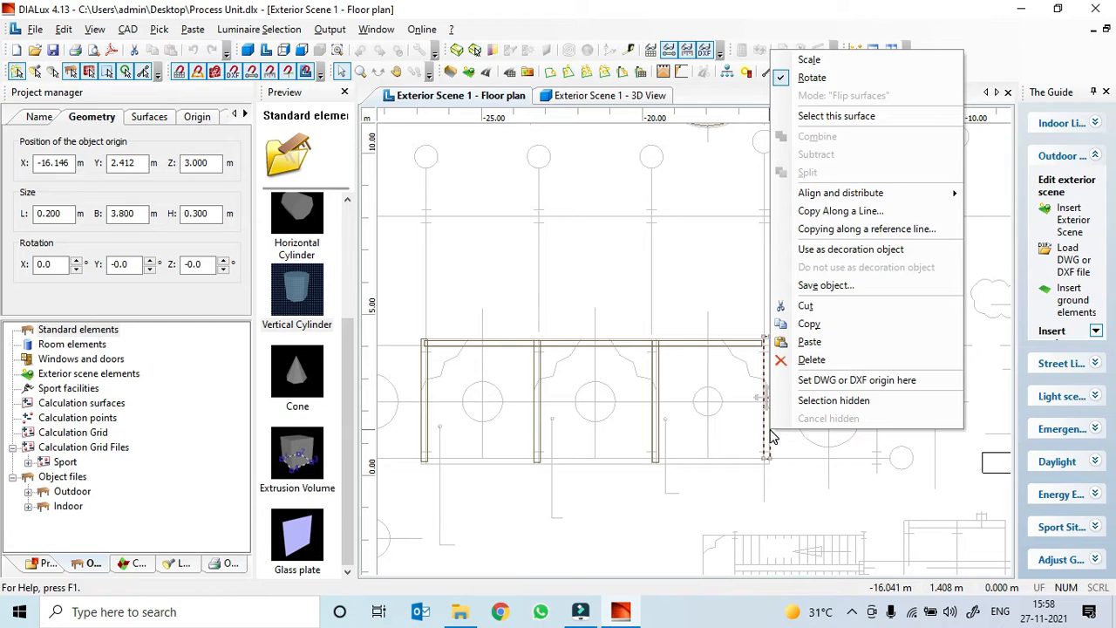
click(807, 321)
click(832, 418)
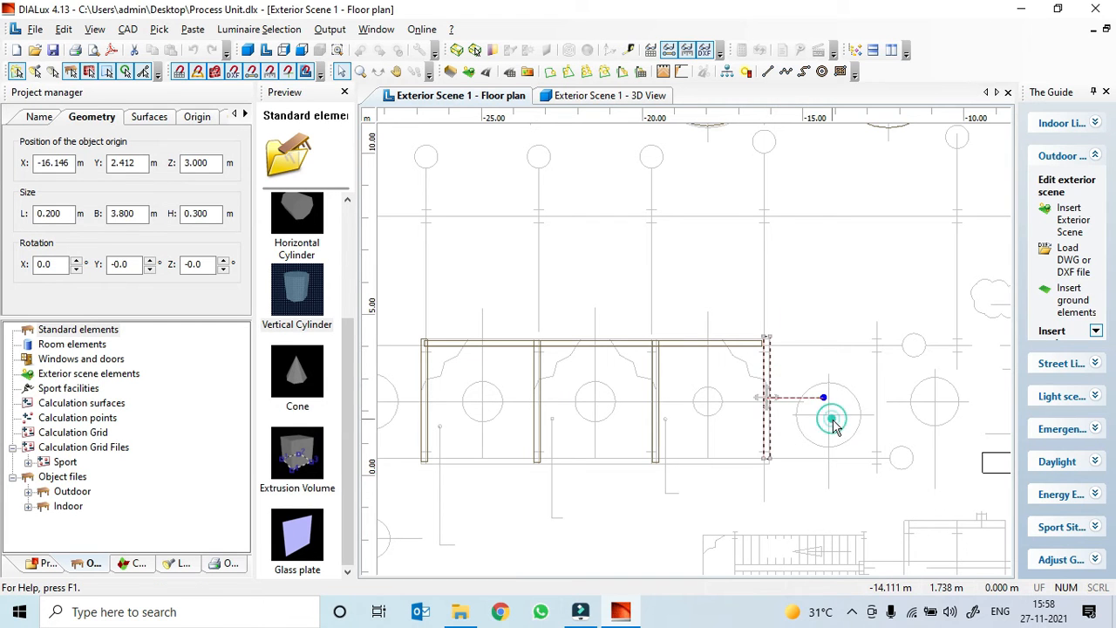
key(ctrl+v)
drag(803, 369, 875, 404)
scroll(876, 405, up, 1)
scroll(876, 411, up, 1)
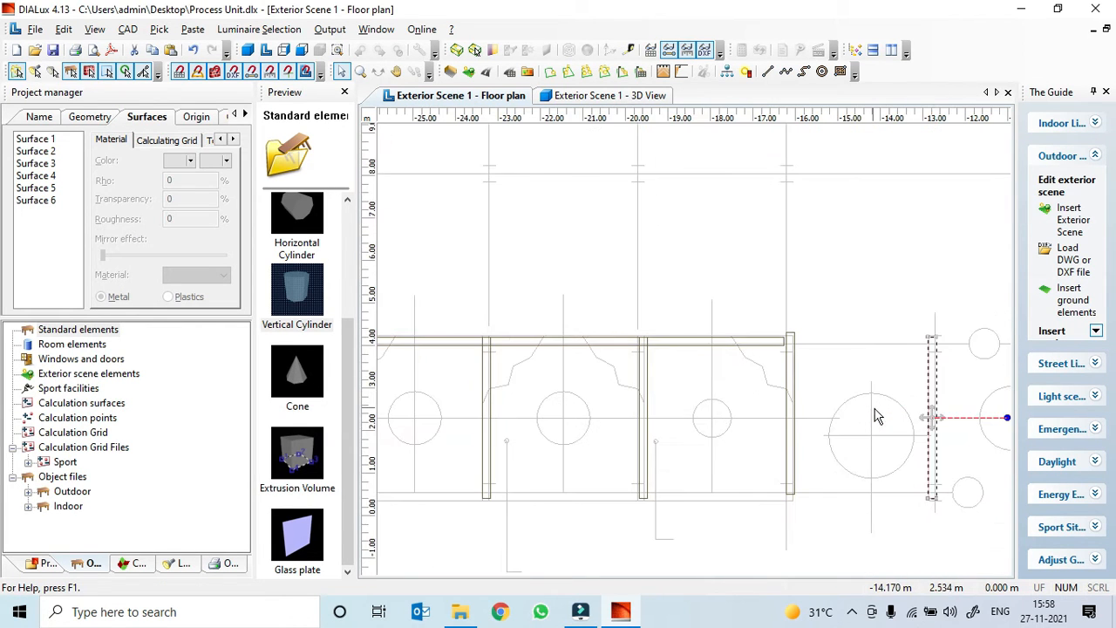
middle_drag(876, 417, 748, 375)
scroll(774, 383, up, 1)
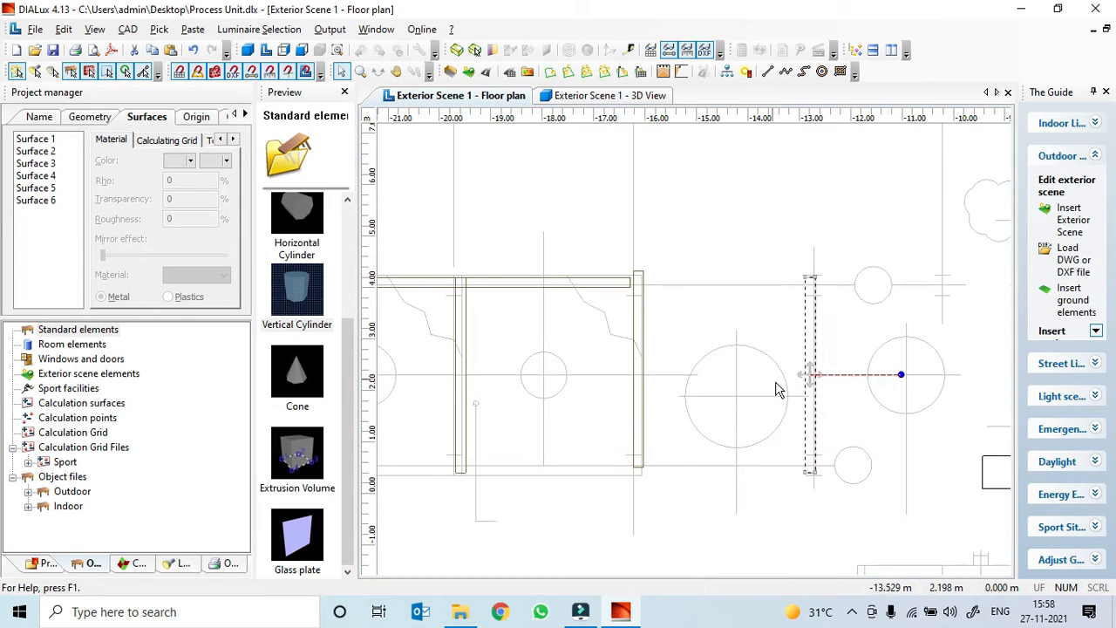
scroll(803, 407, up, 1)
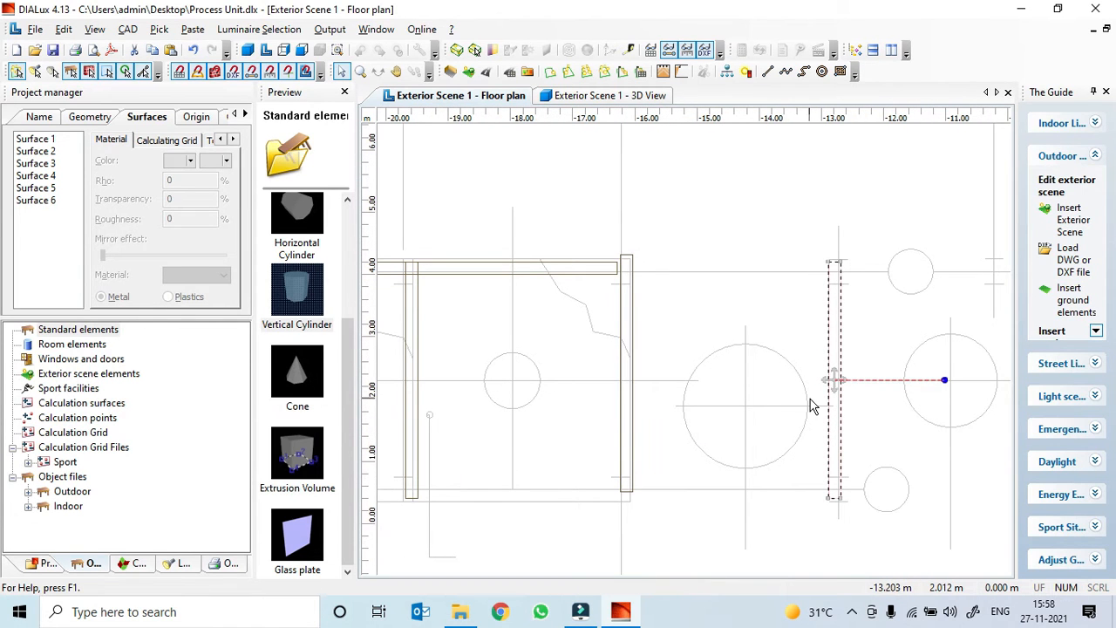
- Measure the distance from the frame's left crossbeam to the crossbeam beyond the large circle
right_click(601, 273)
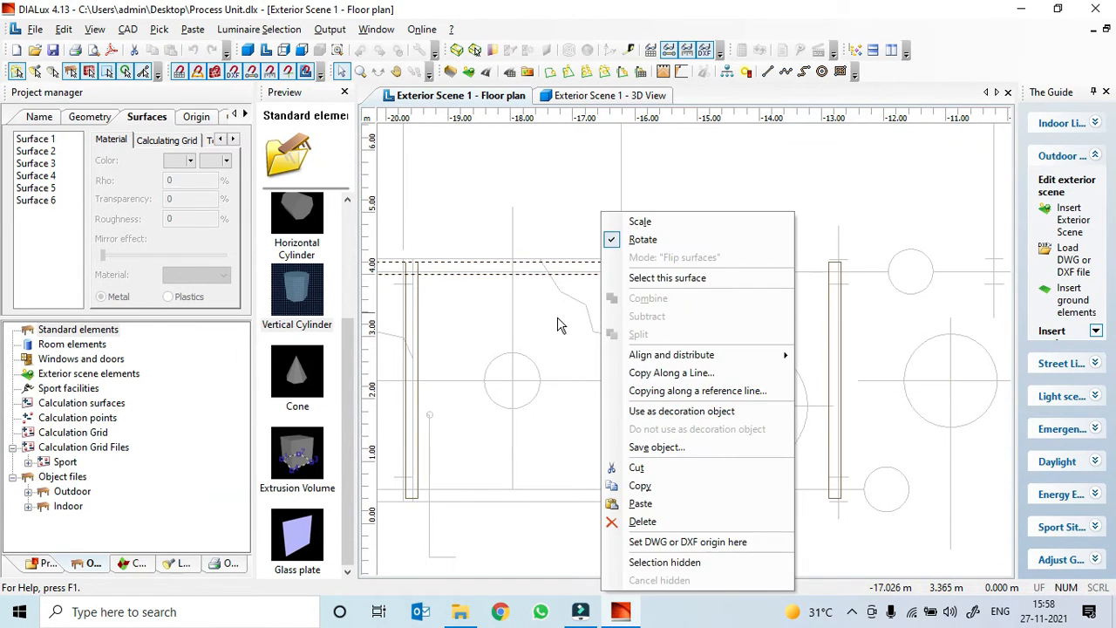
middle_drag(556, 329, 632, 361)
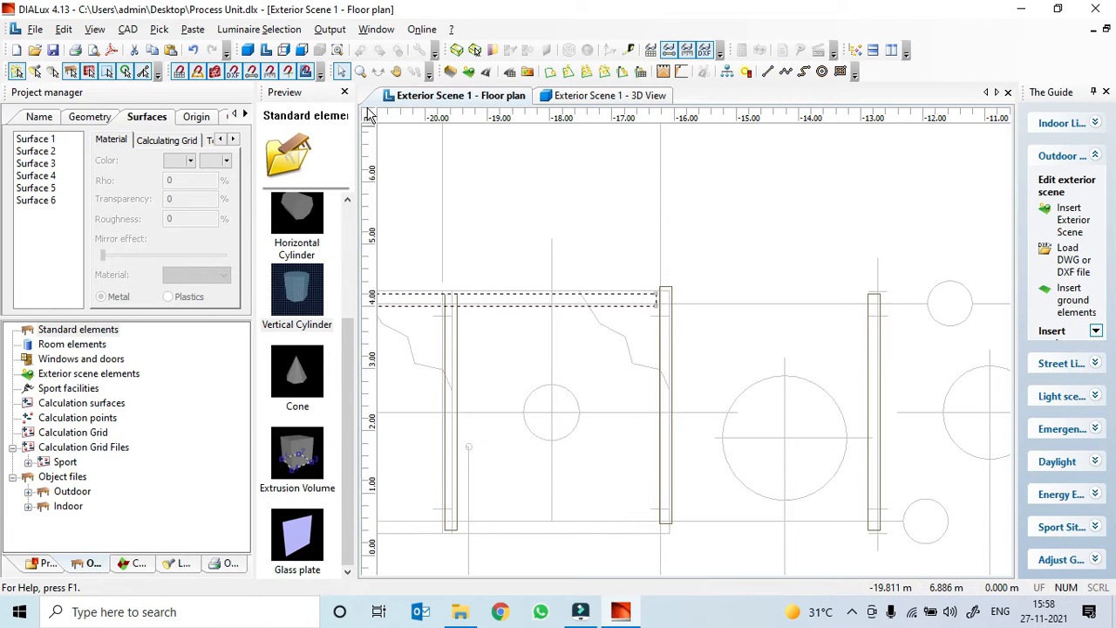
scroll(428, 351, down, 8)
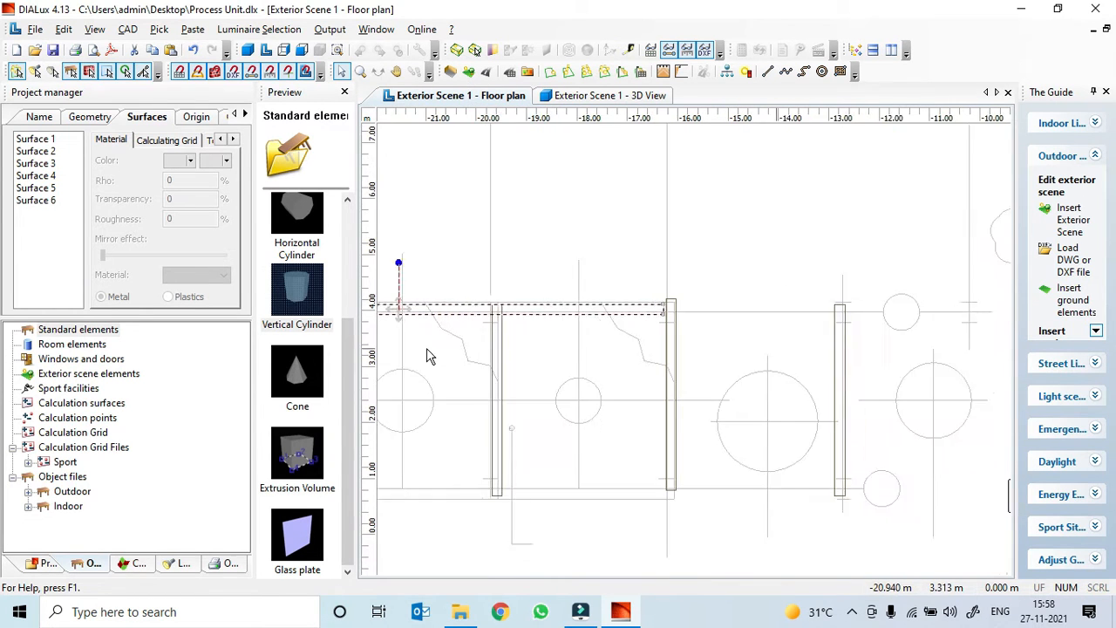
middle_drag(646, 328, 744, 233)
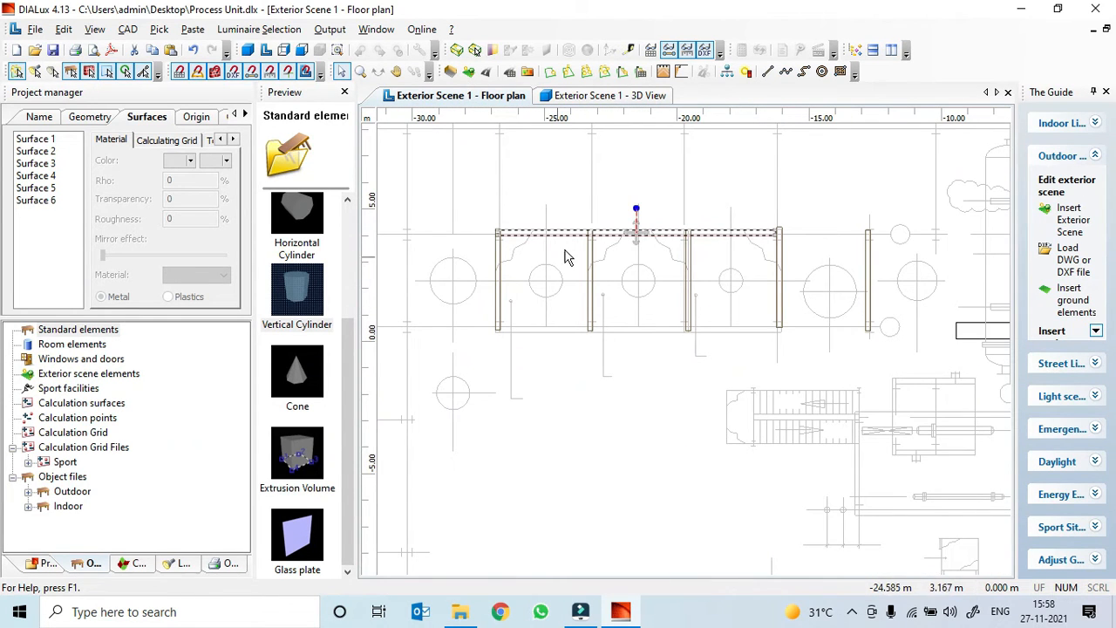
click(626, 50)
drag(494, 332, 869, 340)
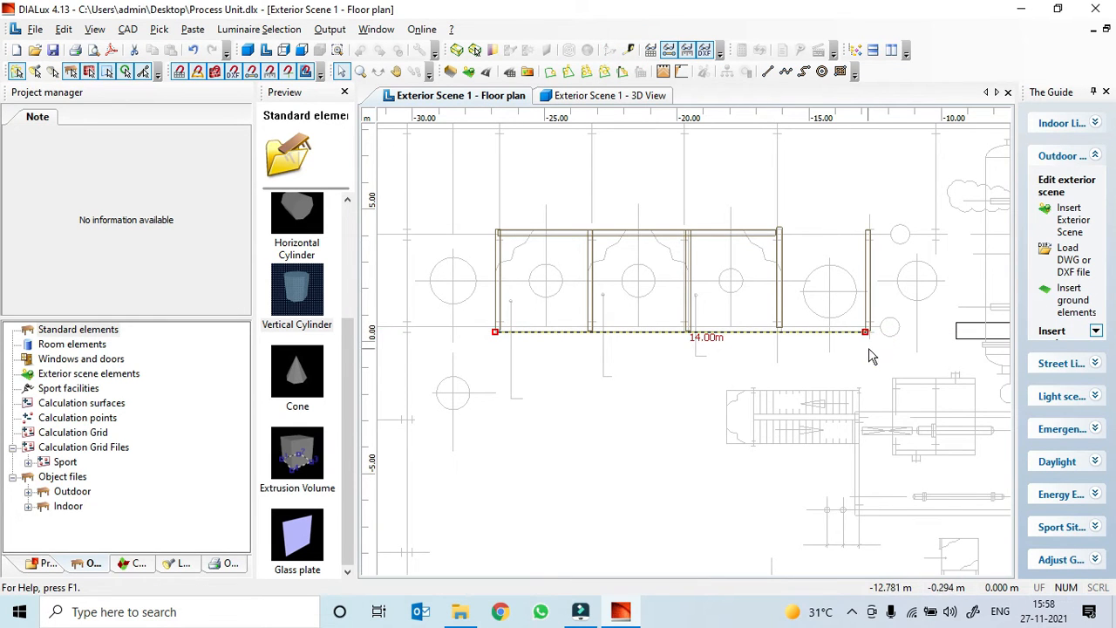
- Set the long upper beam's width to 14 m and shift it to about X -19.7 m, Y 4.15 m to span all five crossbeams
click(742, 242)
right_click(741, 241)
click(78, 117)
double_click(140, 214)
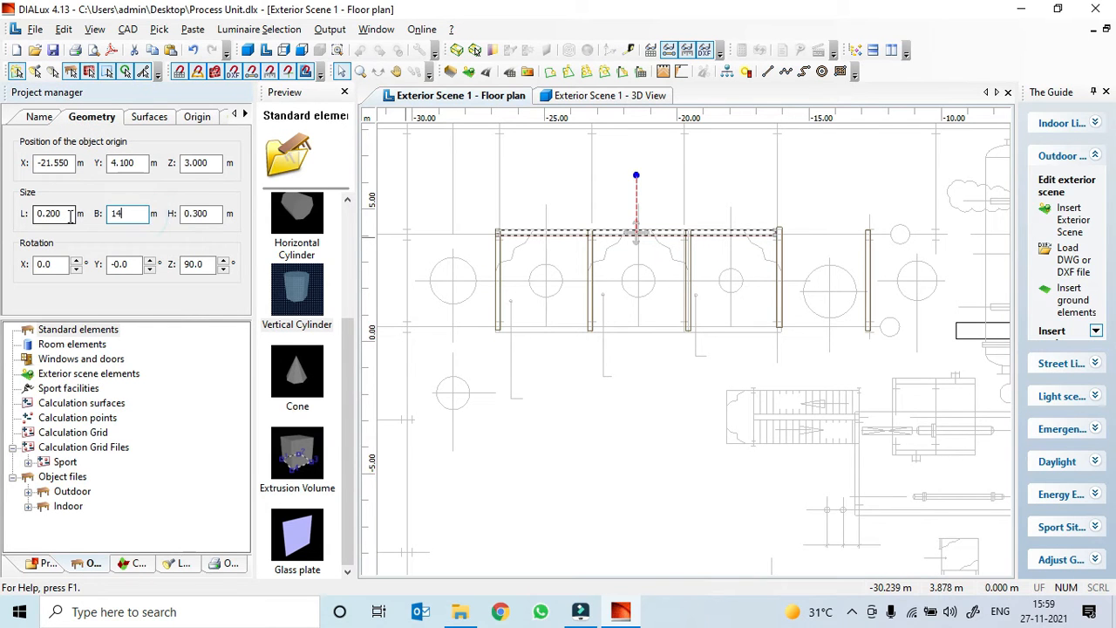
key(Tab)
drag(652, 241, 684, 246)
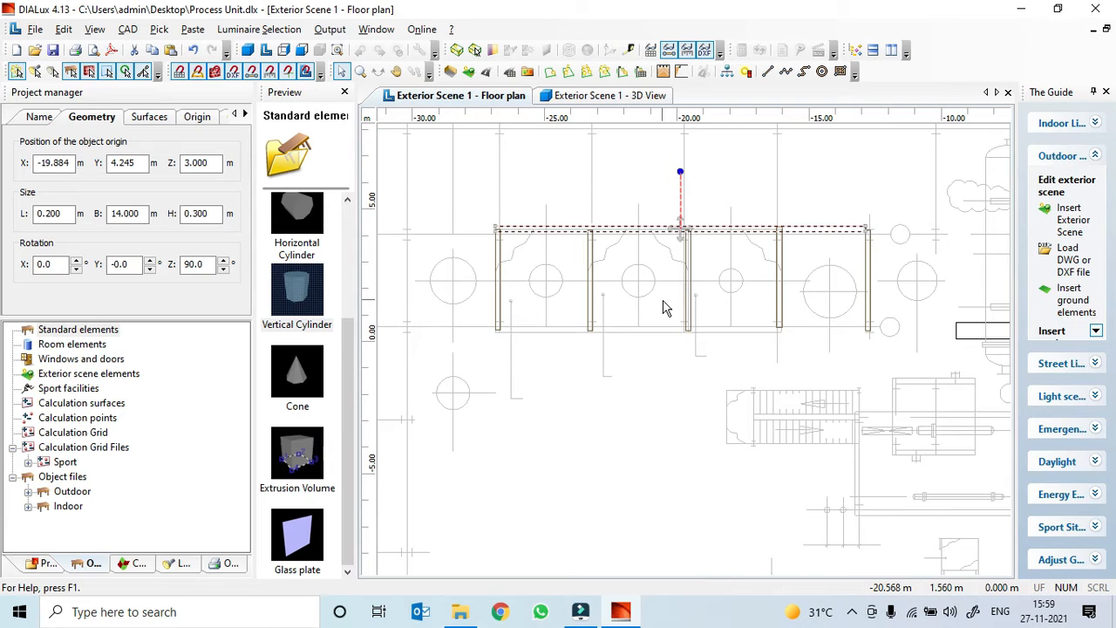
scroll(672, 224, up, 2)
scroll(632, 346, up, 4)
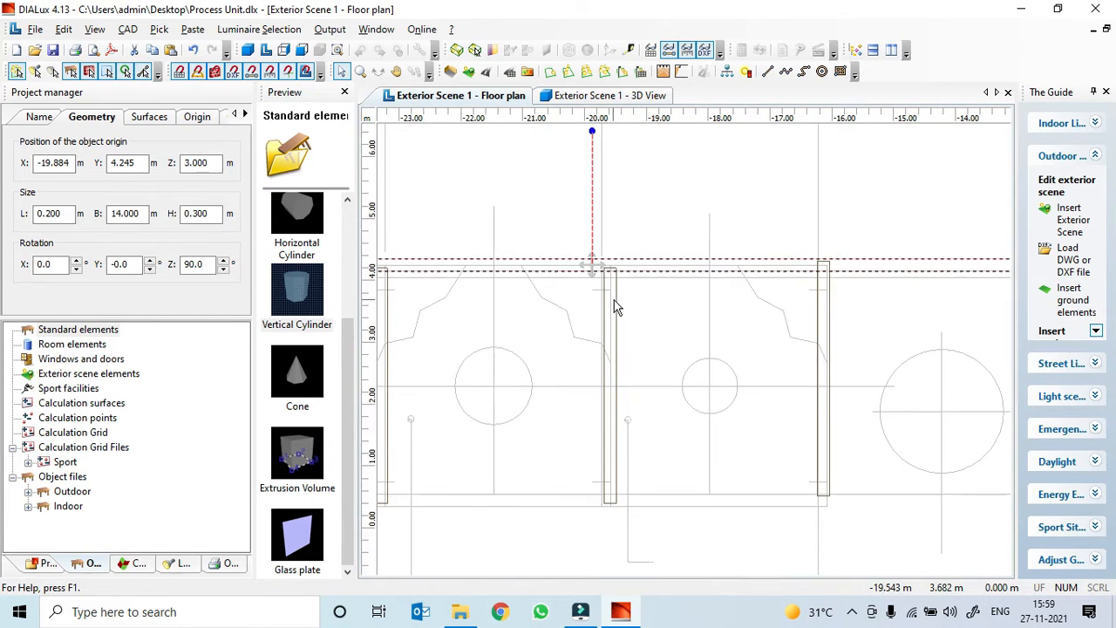
drag(710, 340, 736, 352)
scroll(728, 359, down, 5)
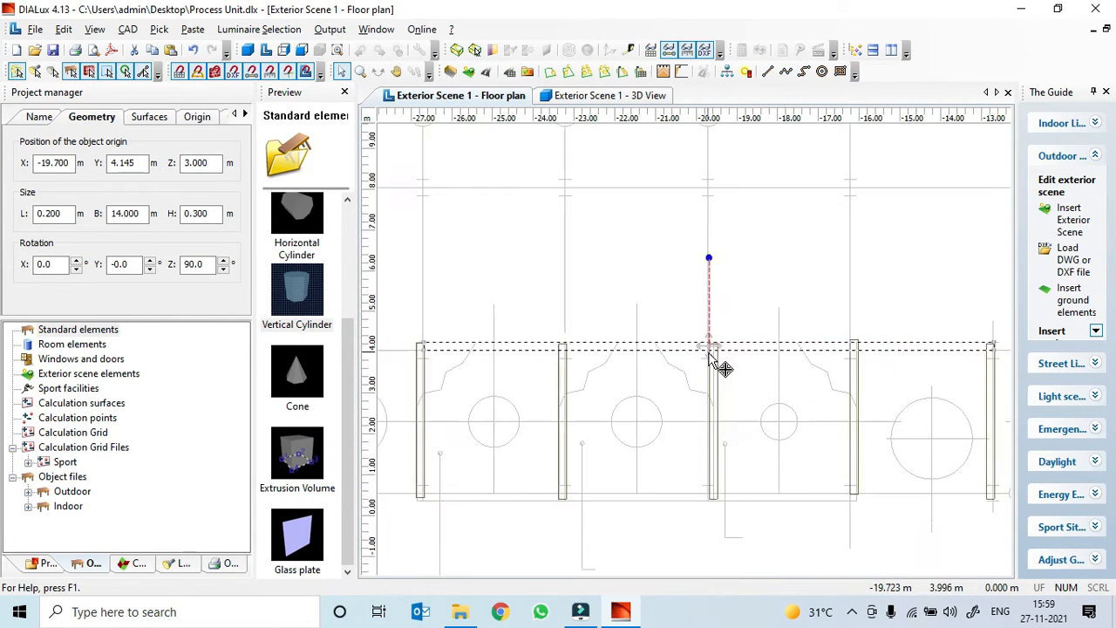
- Place a copy of the 14 m beam along the frame's lower edge, at about X -19.65 m, Y 0.4 m
key(ctrl+c)
key(ctrl+v)
drag(723, 316, 718, 466)
scroll(717, 466, up, 10)
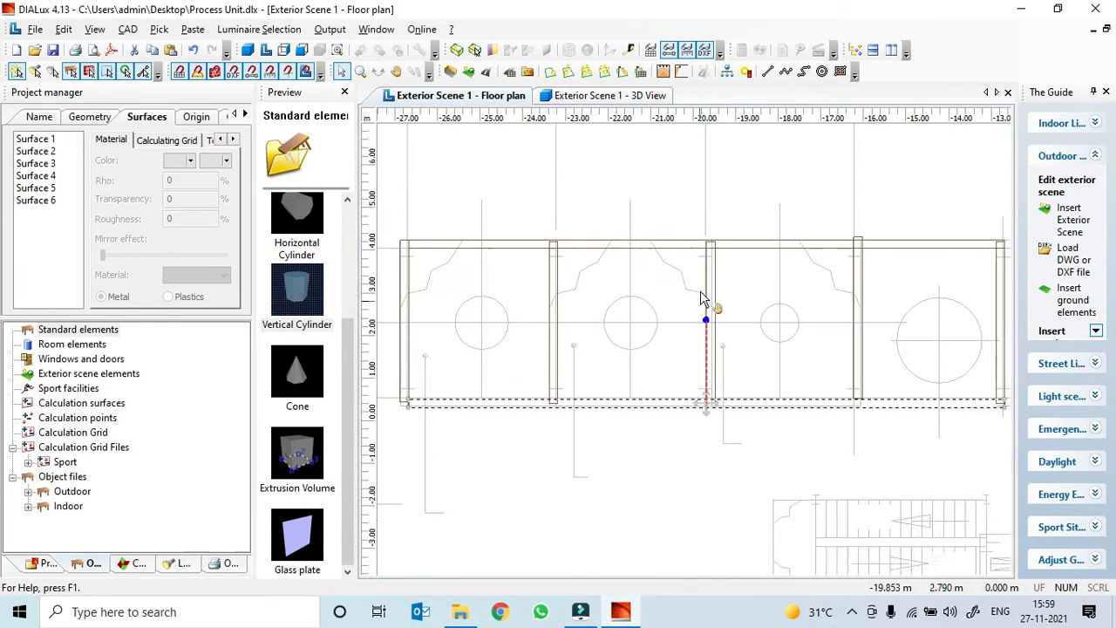
drag(739, 312, 740, 308)
scroll(745, 312, up, 4)
mouse_move(793, 269)
mouse_down()
mouse_move(793, 254)
mouse_move(819, 257)
mouse_move(810, 264)
mouse_up()
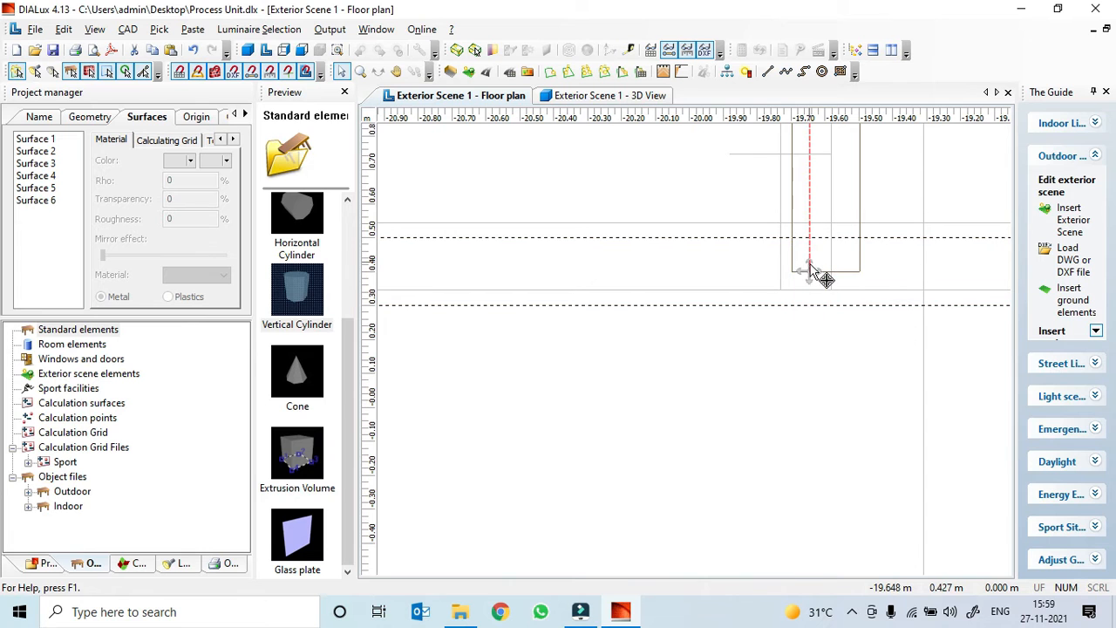
scroll(815, 266, up, 1)
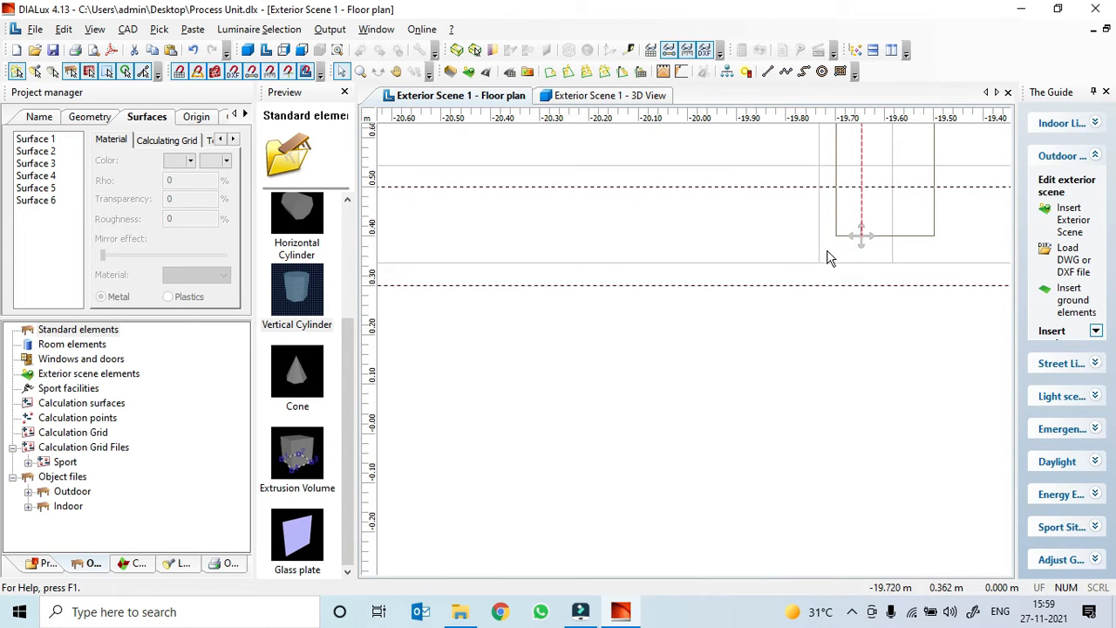
scroll(812, 346, down, 5)
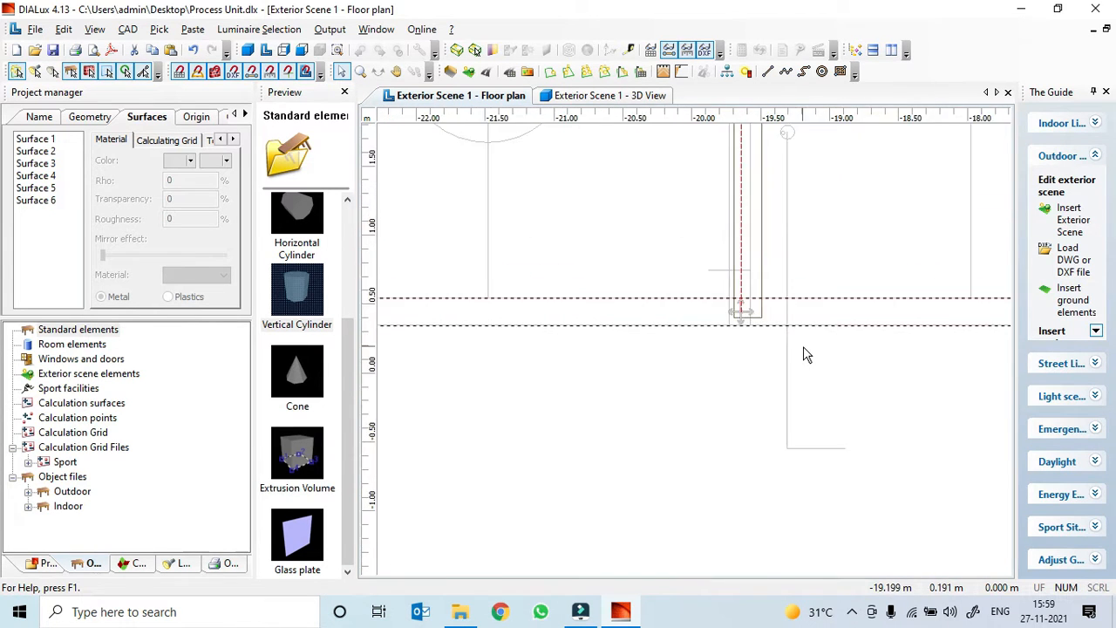
scroll(801, 354, down, 1)
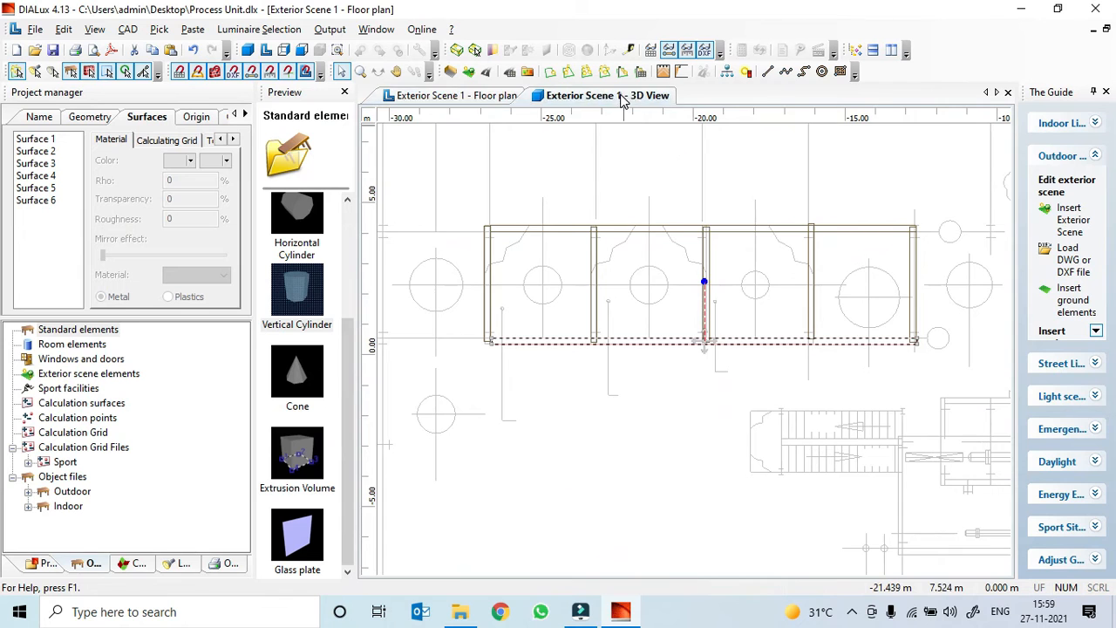
- Examine the beam frame beside the vertical vessels in the 3D view from a higher angle
click(610, 95)
right_click(638, 348)
click(575, 350)
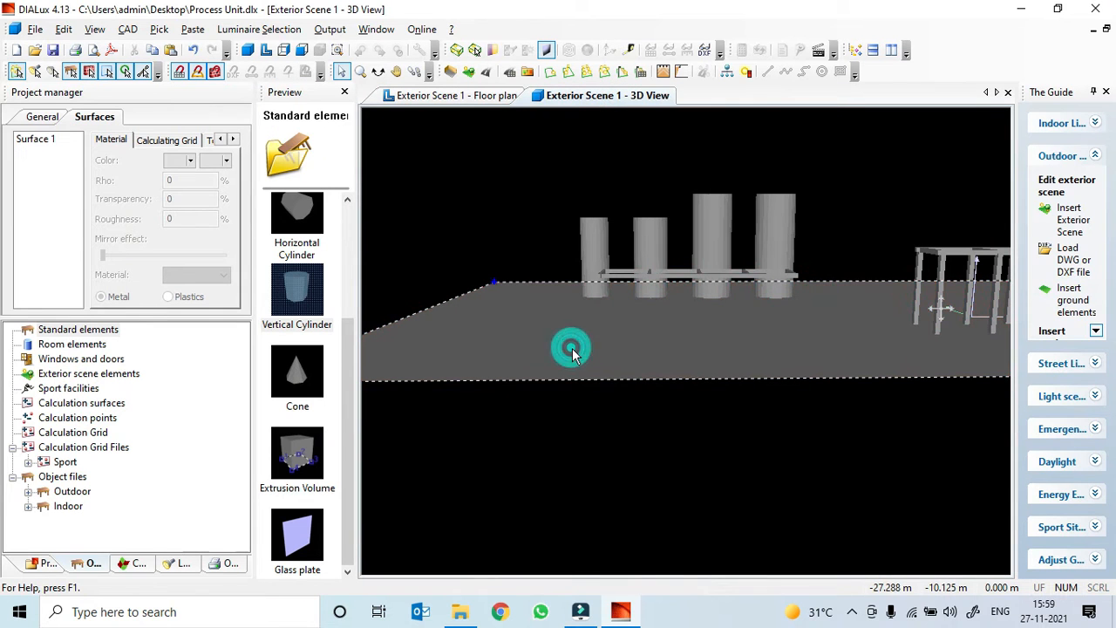
click(377, 71)
drag(535, 401, 614, 386)
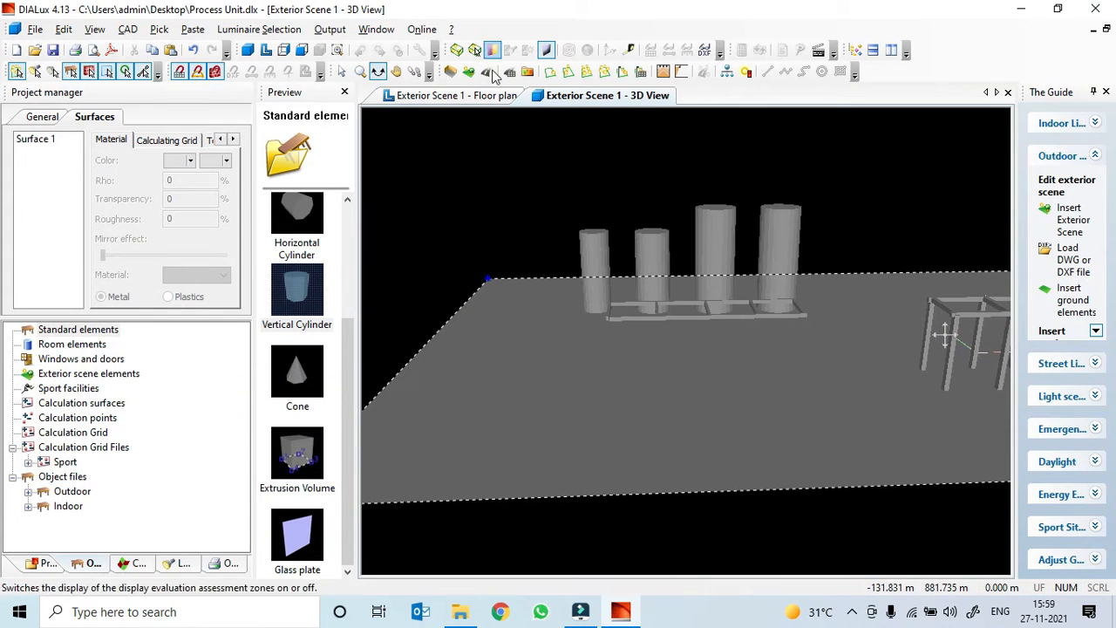
- In the floor plan, copy the second column on the upper edge of the neighbouring pipe-rack frame
click(455, 95)
scroll(495, 304, down, 1)
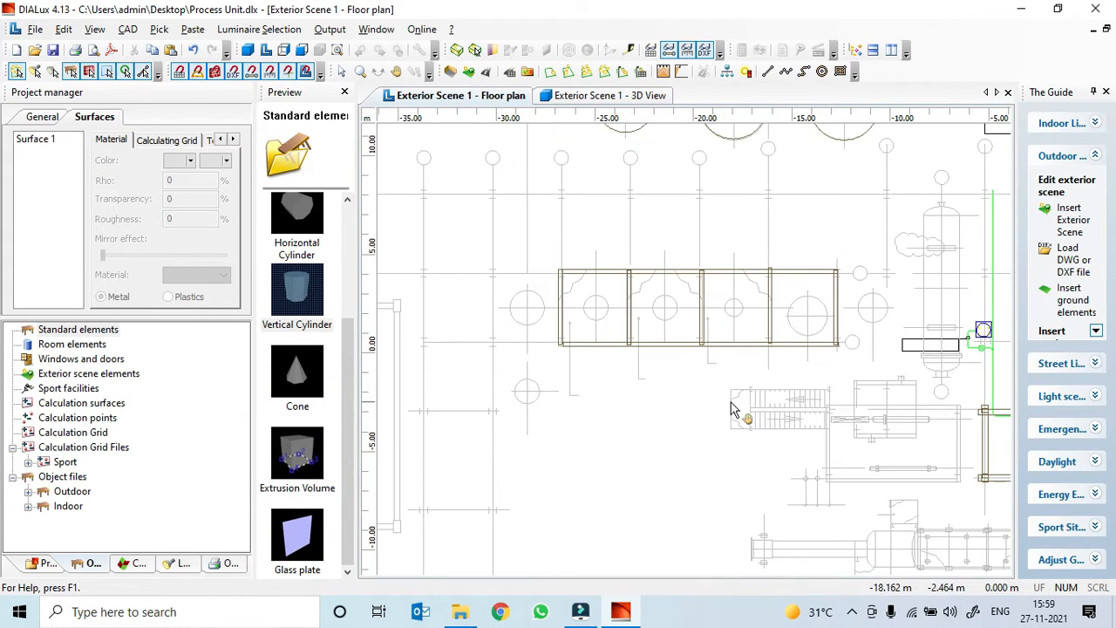
drag(631, 419, 539, 318)
drag(788, 422, 731, 421)
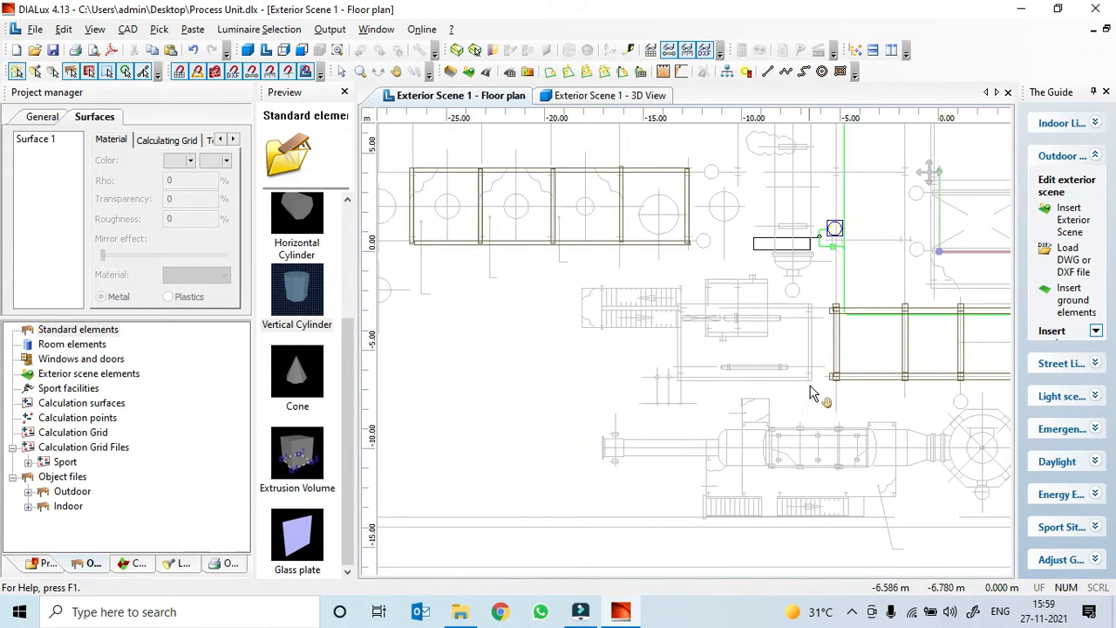
right_click(836, 379)
click(837, 390)
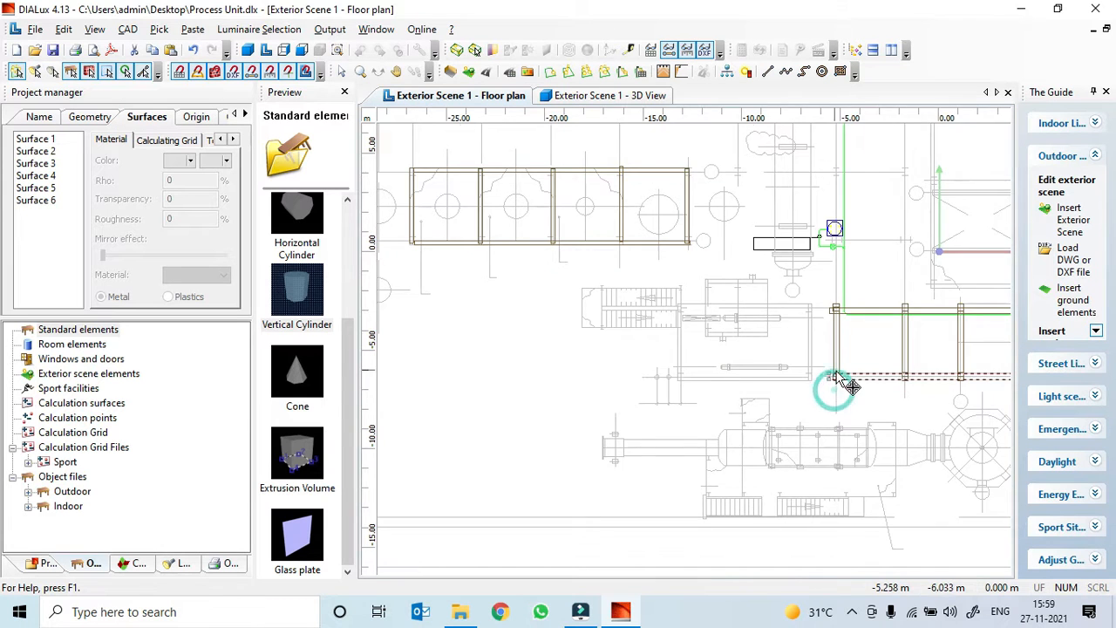
scroll(870, 349, up, 3)
drag(870, 347, 679, 393)
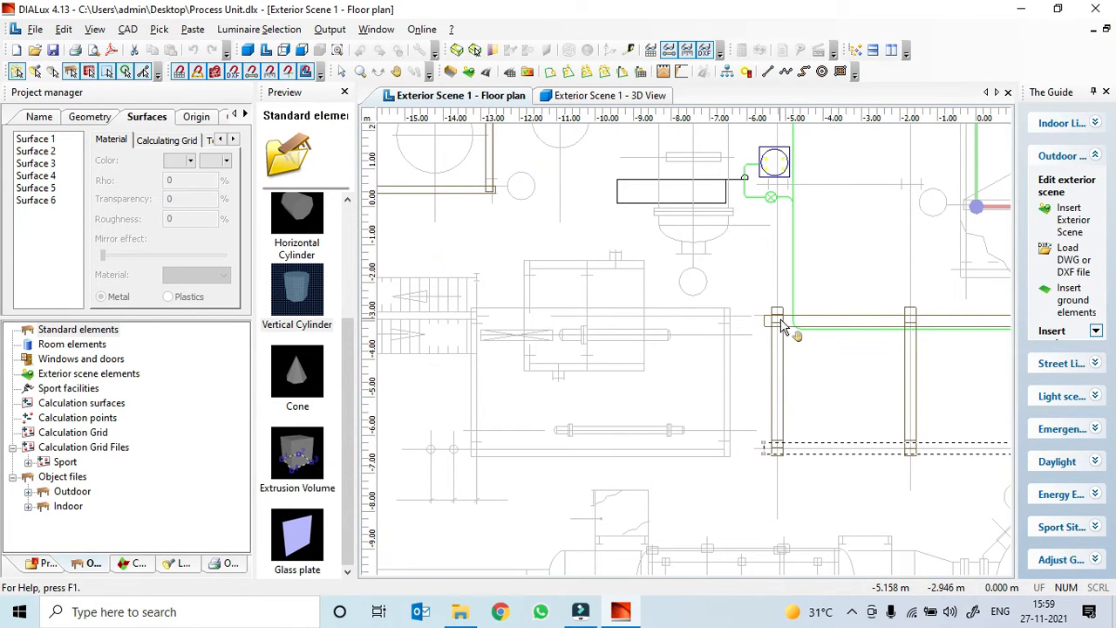
right_click(782, 325)
right_click(779, 321)
click(696, 359)
middle_drag(823, 423, 633, 270)
scroll(677, 280, up, 1)
middle_drag(733, 150, 680, 253)
scroll(679, 253, up, 1)
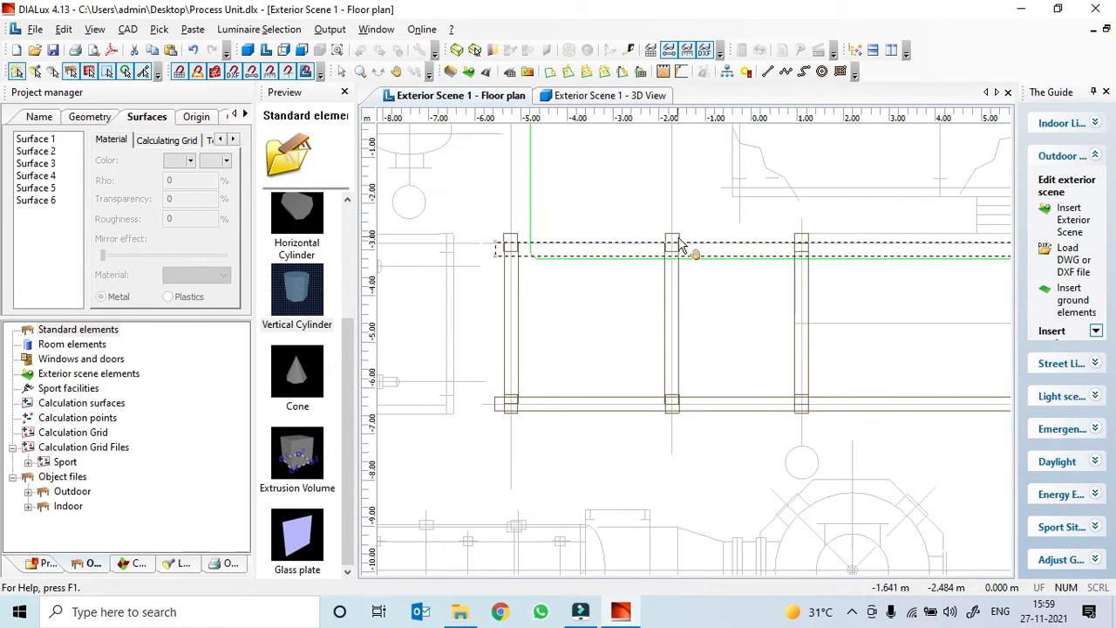
right_click(677, 234)
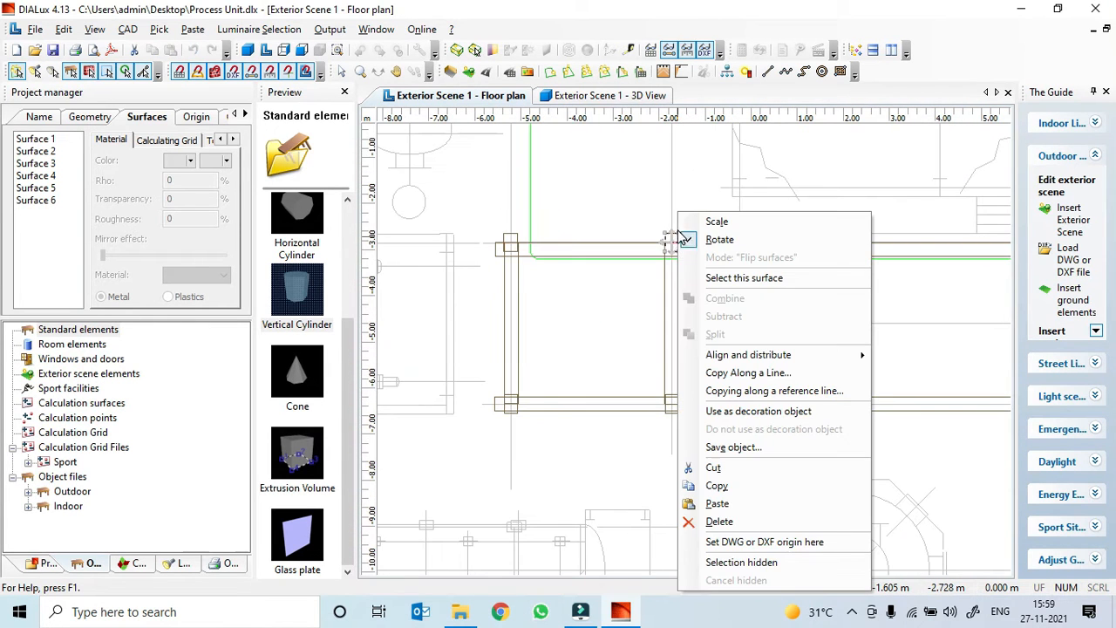
click(719, 486)
- Paste the copied column and bring it just below the new frame's first bay
scroll(541, 332, down, 2)
middle_drag(541, 331, 800, 425)
scroll(615, 349, down, 2)
middle_drag(612, 349, 821, 398)
scroll(541, 387, up, 2)
middle_drag(563, 411, 671, 488)
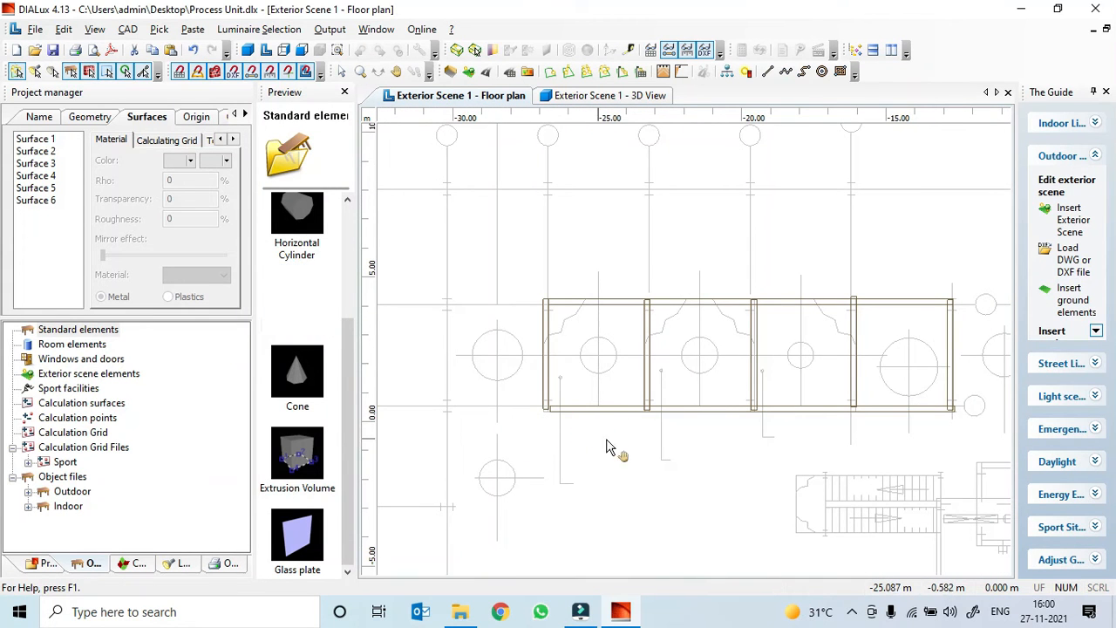
scroll(608, 461, down, 2)
middle_drag(608, 461, 527, 361)
scroll(527, 354, down, 2)
middle_drag(737, 421, 770, 423)
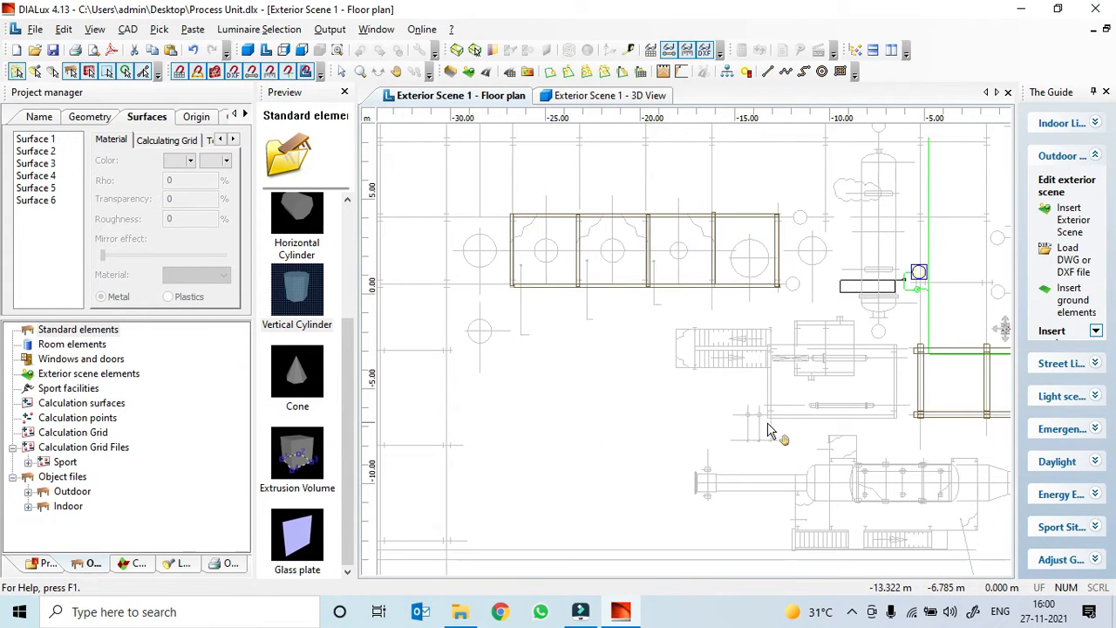
middle_drag(869, 420, 769, 415)
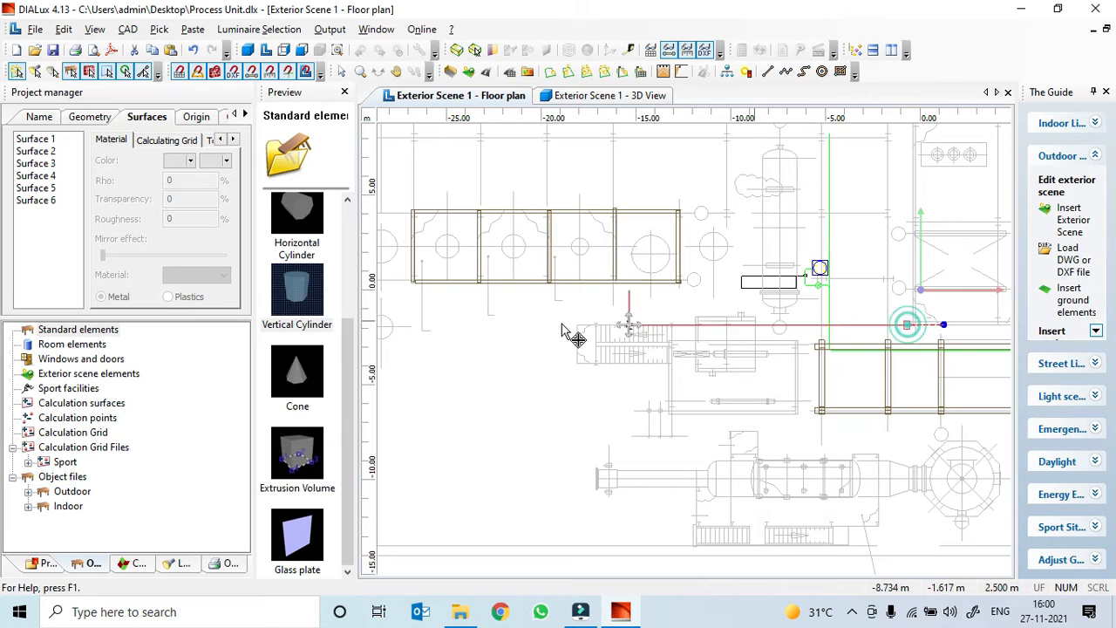
middle_drag(462, 330, 641, 398)
scroll(641, 399, up, 3)
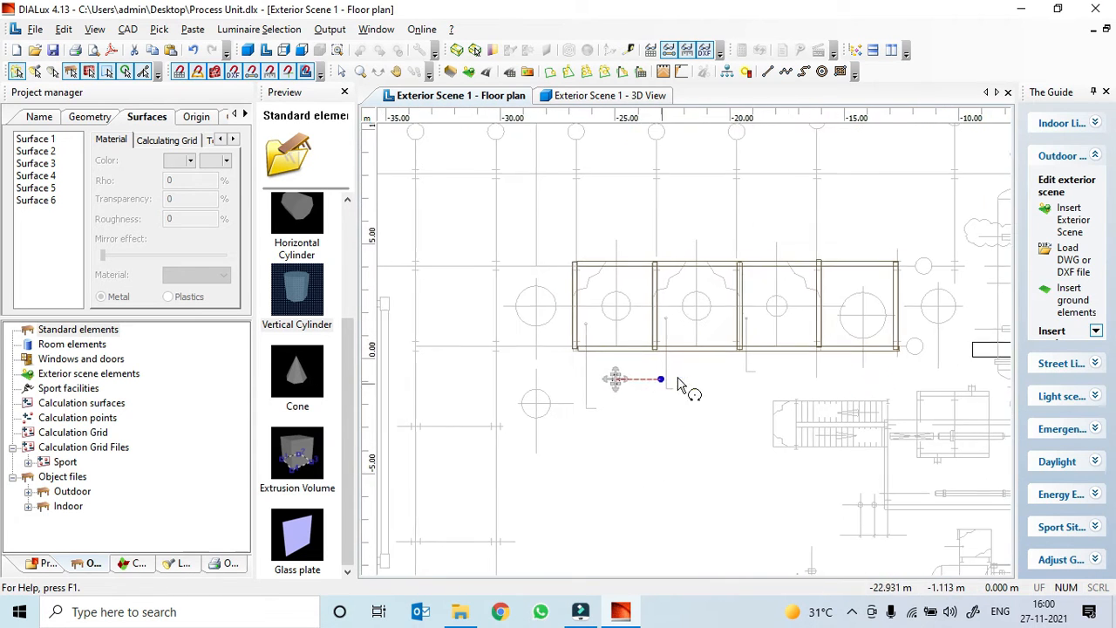
- Move the pasted column onto the frame's lower-left corner, at about X -26.7 m, Y 0.5 m
mouse_move(648, 379)
mouse_down()
mouse_move(580, 328)
mouse_move(589, 336)
mouse_up()
scroll(593, 331, up, 3)
middle_drag(669, 362, 760, 376)
scroll(759, 376, up, 2)
middle_drag(525, 375, 660, 382)
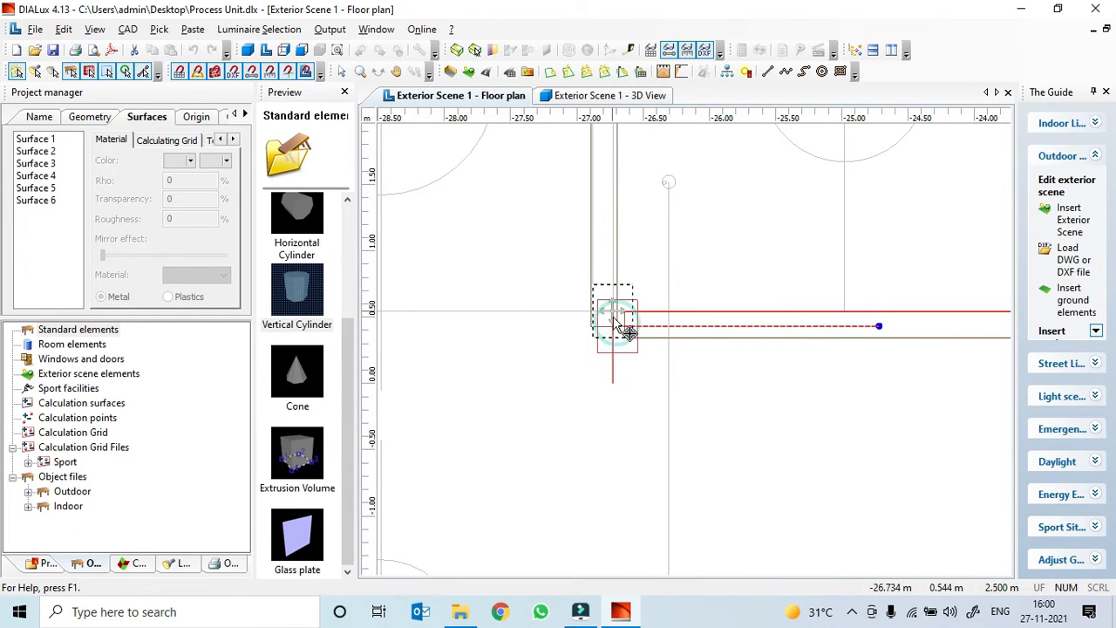
scroll(741, 405, down, 1)
middle_drag(736, 408, 539, 408)
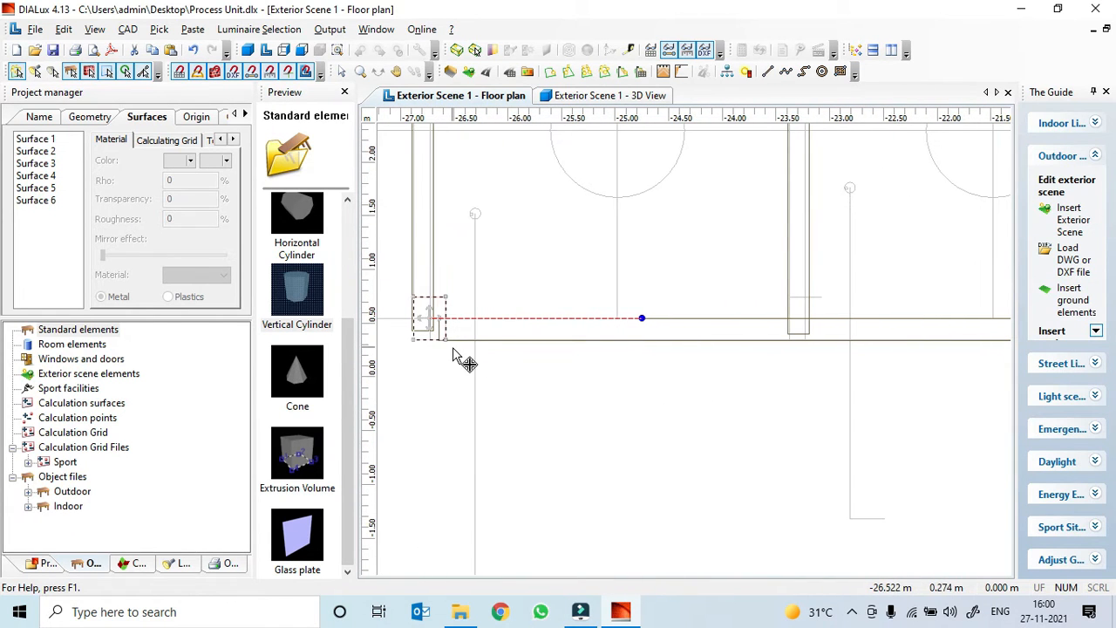
- Place a column copy where the second crossbeam meets the lower beam, at about X -23.3 m
key(ctrl+v)
drag(538, 214, 797, 326)
scroll(800, 355, up, 3)
middle_drag(802, 355, 656, 406)
drag(722, 349, 754, 352)
scroll(755, 436, down, 3)
middle_drag(775, 461, 626, 443)
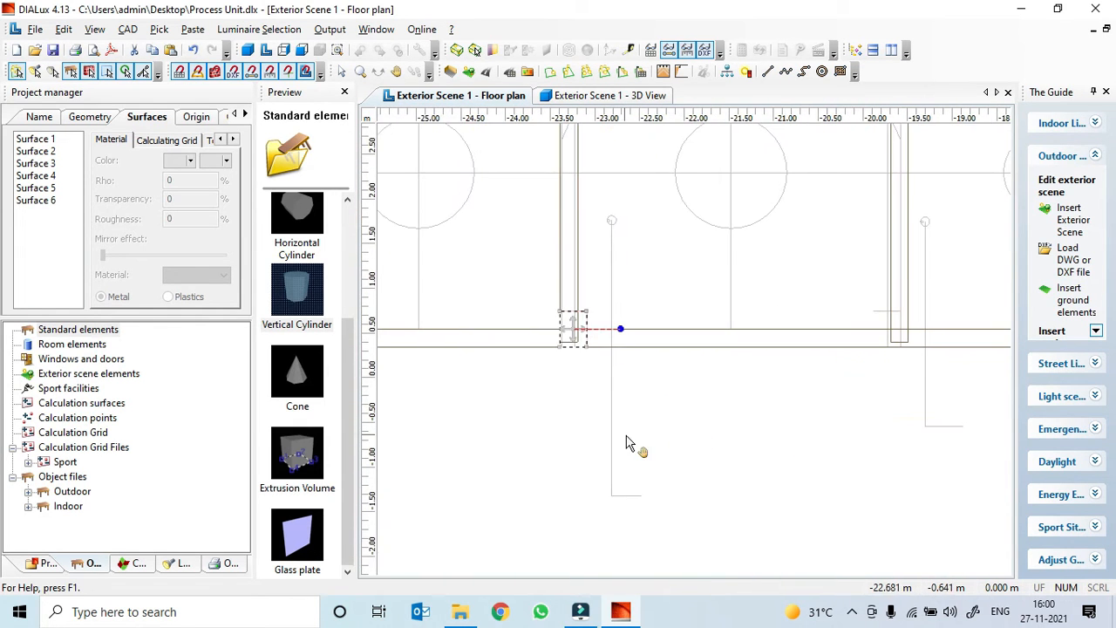
- Place a column copy where the middle crossbeam meets the lower beam, at about X -19.7 m
click(791, 437)
key(ctrl+v)
drag(662, 237, 910, 341)
scroll(898, 336, up, 3)
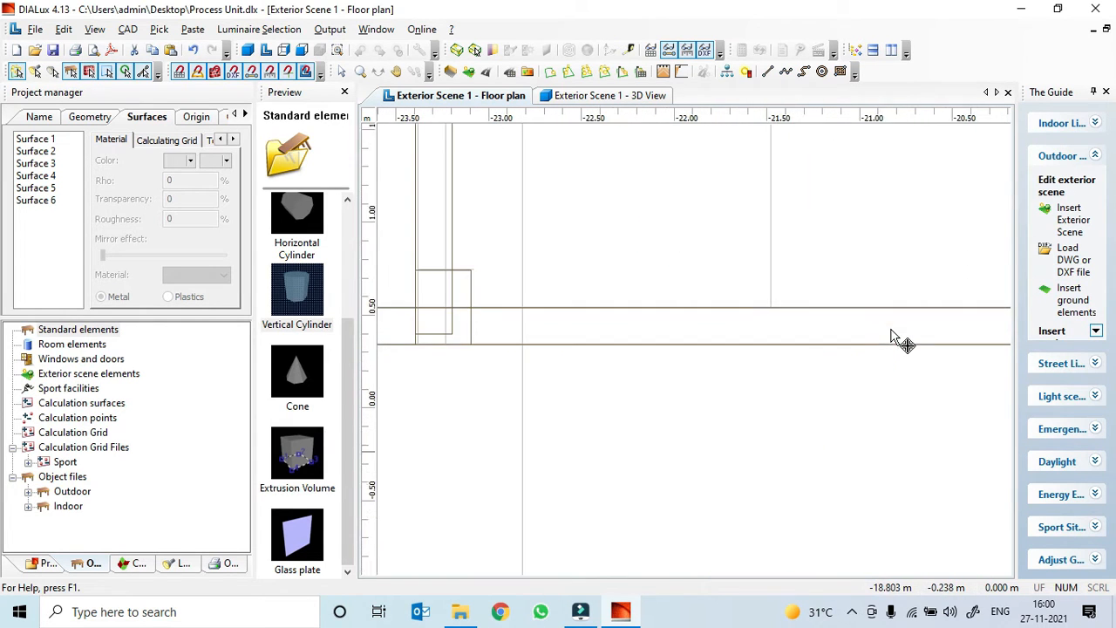
scroll(761, 399, up, 2)
click(754, 395)
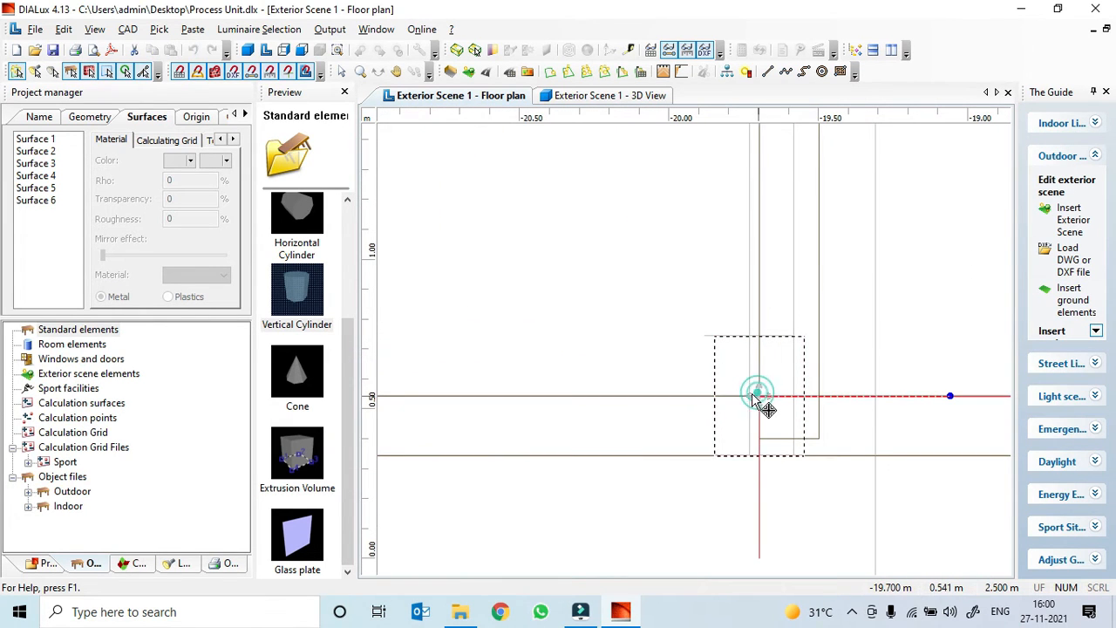
scroll(737, 428, down, 5)
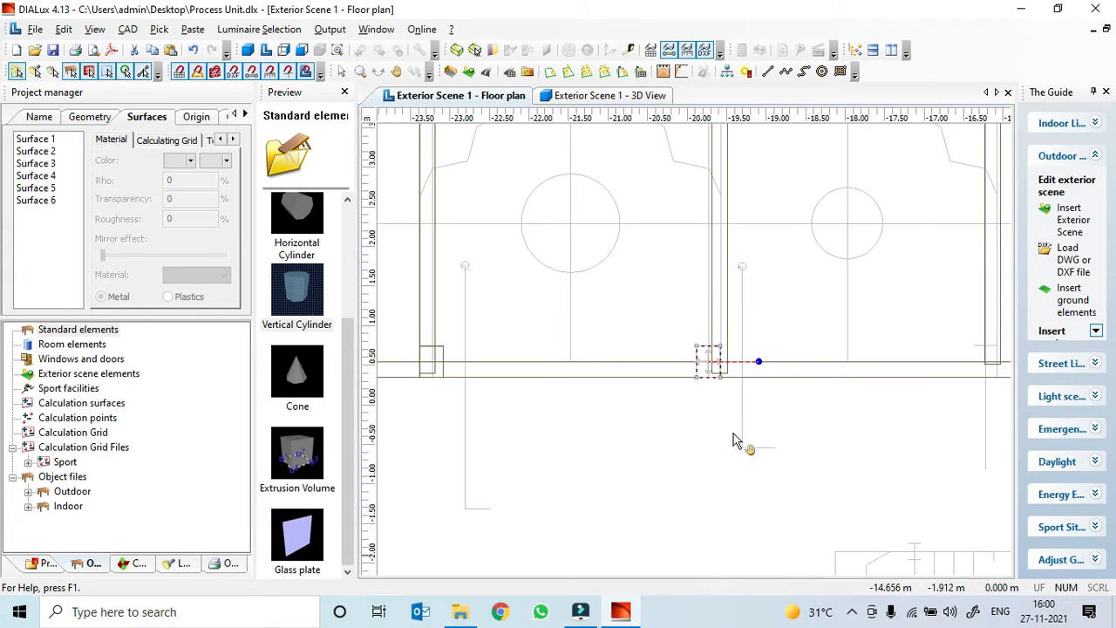
- Place a column copy where the fourth crossbeam meets the lower beam, at about X -16.3 m
scroll(735, 435, down, 2)
middle_drag(823, 433, 648, 430)
scroll(703, 355, up, 4)
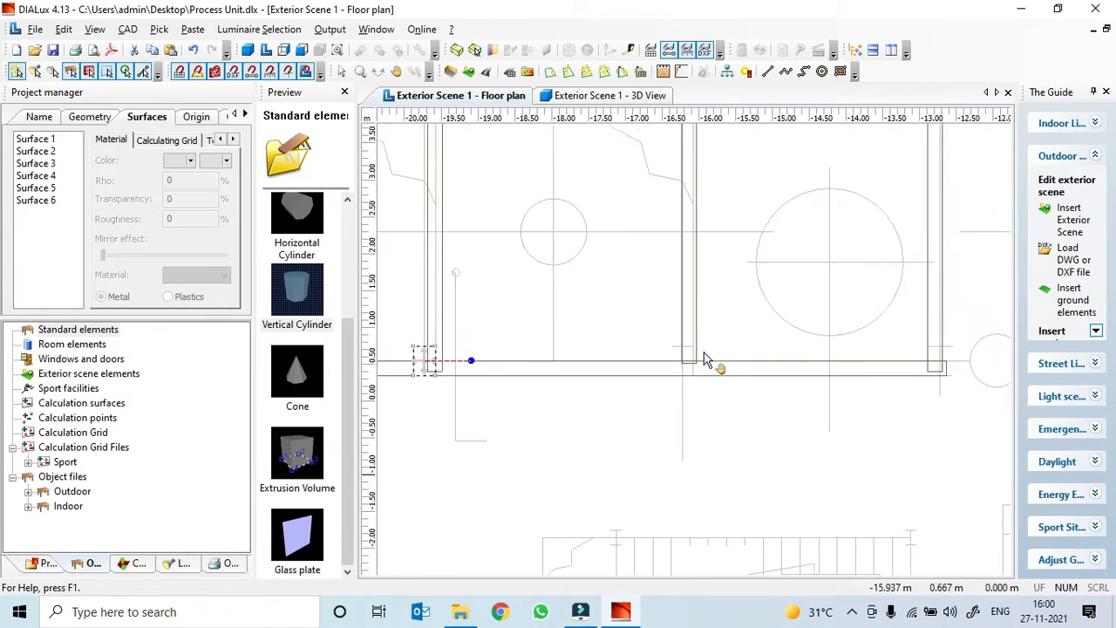
scroll(740, 353, up, 1)
scroll(408, 324, down, 3)
middle_drag(408, 325, 582, 341)
drag(520, 297, 740, 374)
scroll(738, 374, up, 7)
drag(873, 453, 801, 454)
scroll(799, 453, down, 7)
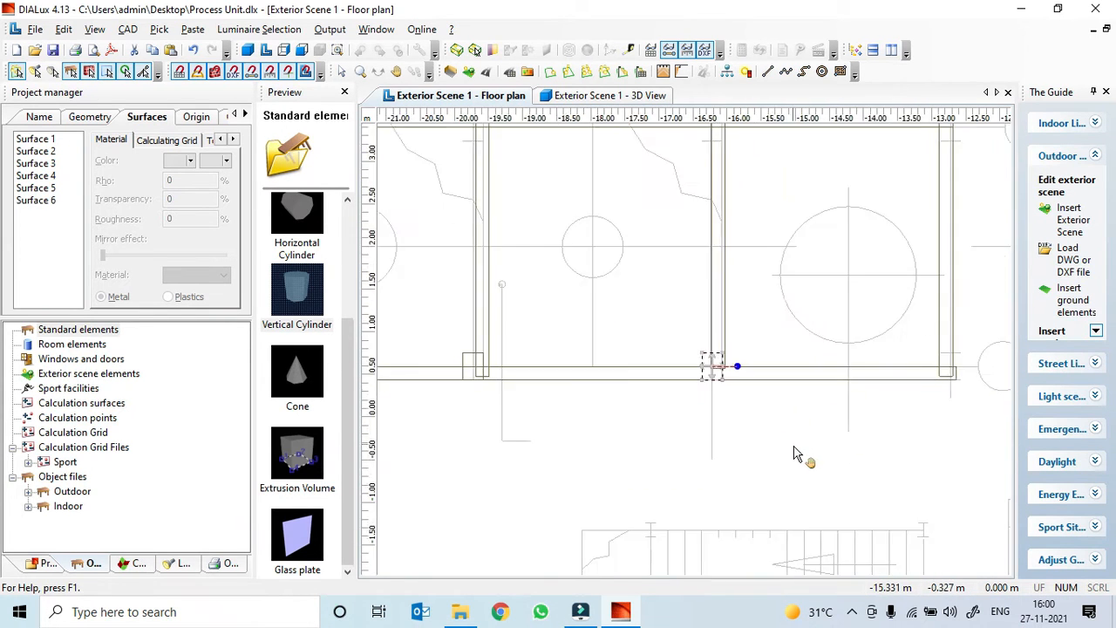
- Place a column copy at the frame's lower-right corner, at about X -12.7 m, Y 0.5 m
scroll(794, 453, down, 1)
drag(757, 323, 868, 371)
scroll(858, 361, up, 7)
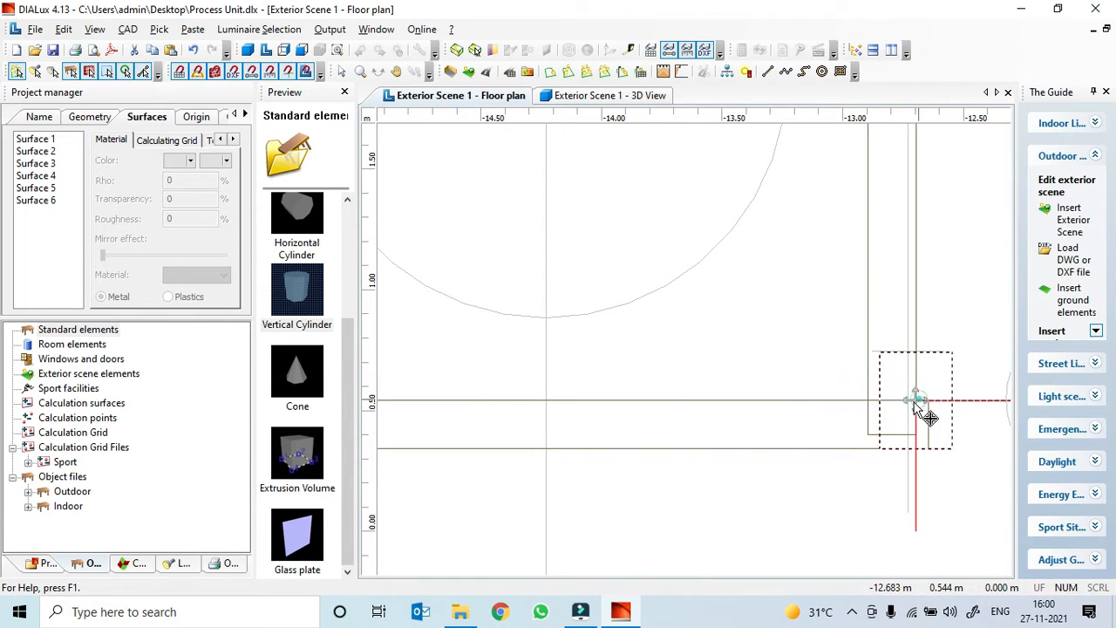
scroll(918, 407, up, 2)
drag(882, 426, 874, 425)
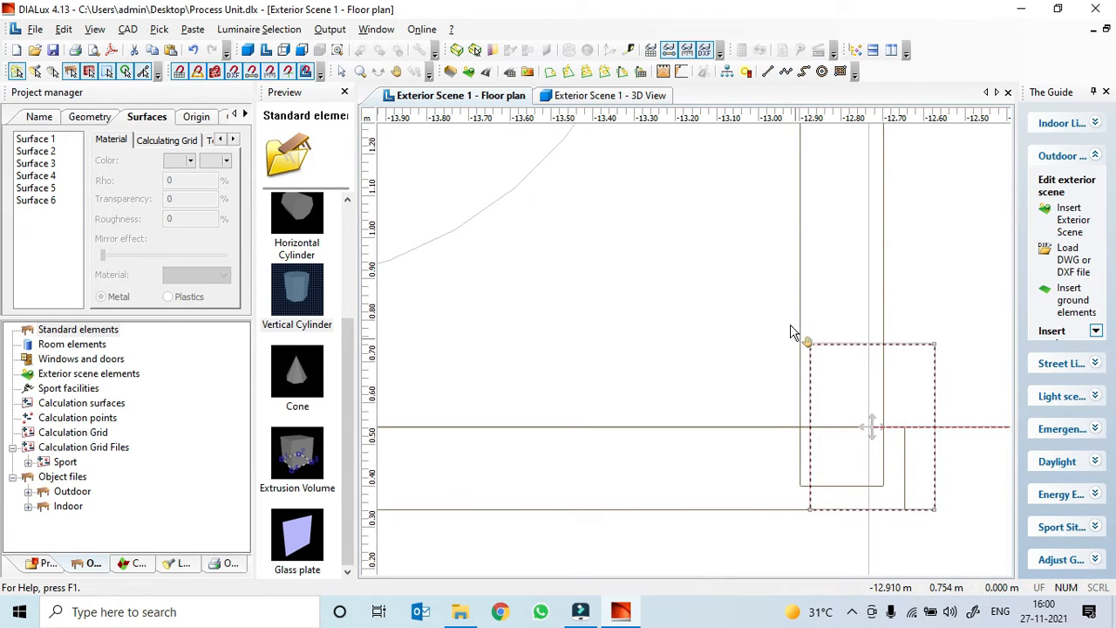
scroll(792, 332, down, 7)
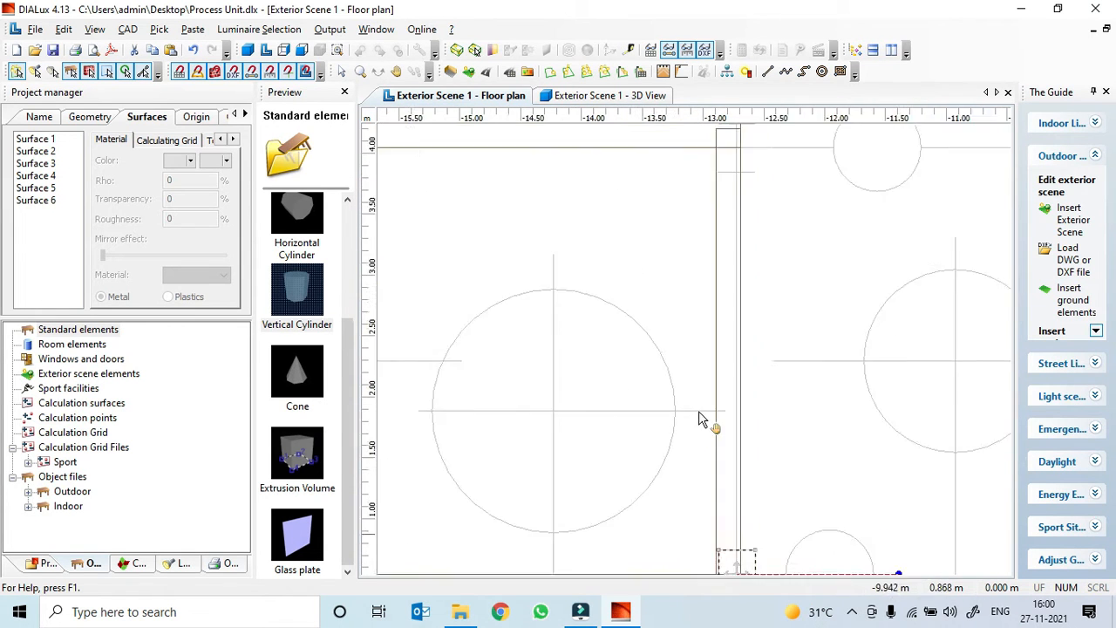
- Place a column copy at the frame's upper-right corner, at about X -12.7 m, Y 4 m
scroll(698, 411, down, 2)
drag(809, 426, 734, 228)
scroll(723, 224, up, 3)
middle_drag(686, 308, 687, 475)
scroll(750, 379, up, 3)
drag(798, 347, 784, 350)
scroll(644, 406, down, 5)
middle_drag(570, 410, 870, 428)
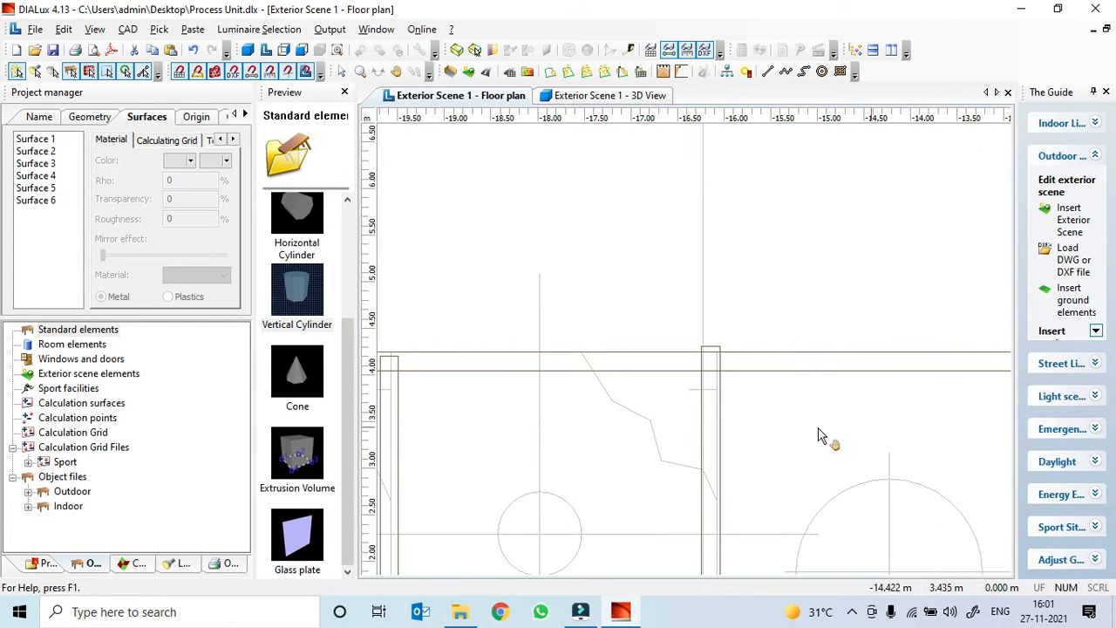
- Place a column copy where the fourth crossbeam meets the upper beam, at about X -16.2 m, Y 4 m
scroll(759, 436, down, 3)
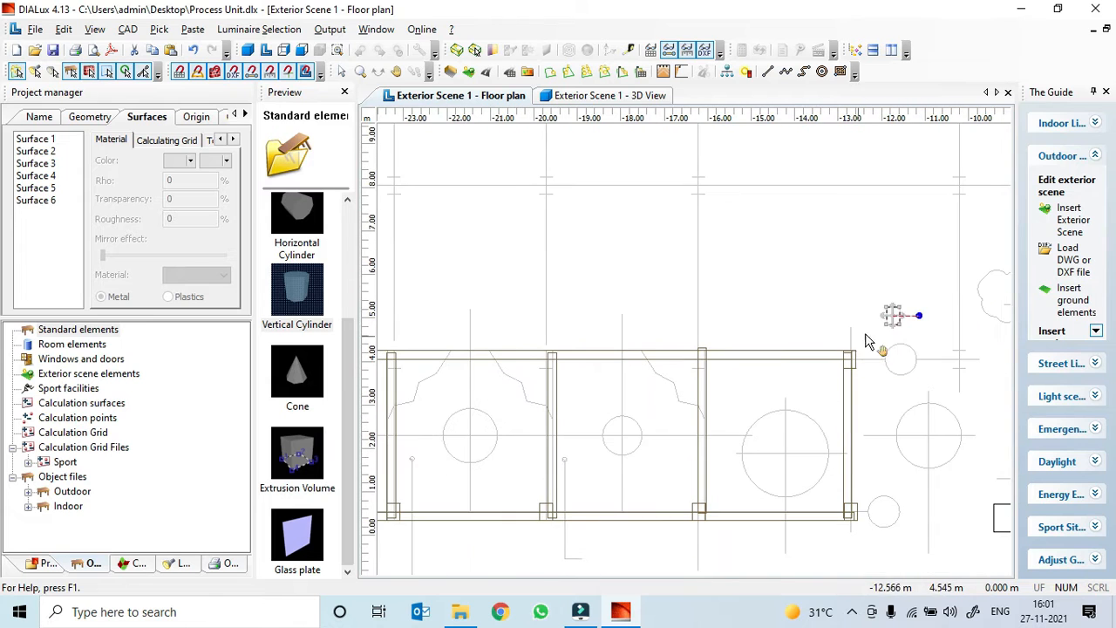
drag(898, 321, 717, 394)
scroll(703, 370, up, 3)
scroll(695, 364, up, 4)
scroll(716, 395, up, 2)
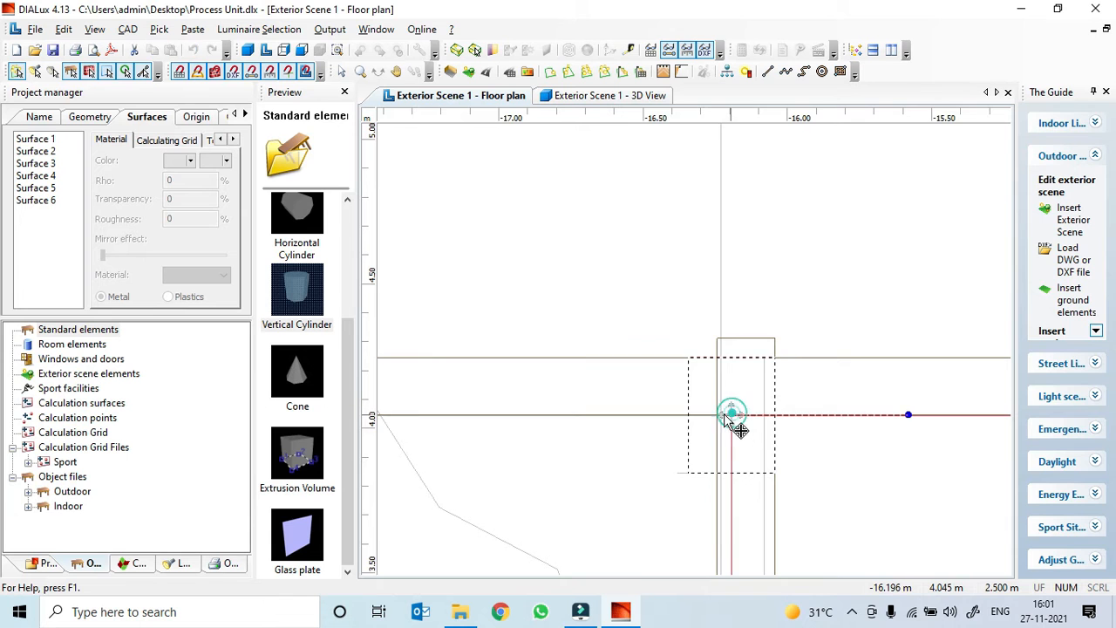
scroll(725, 417, up, 2)
drag(748, 454, 743, 455)
scroll(548, 555, down, 4)
middle_drag(684, 509, 911, 507)
- Place a column copy where the middle crossbeam meets the upper beam, at about X -19.7 m, Y 4 m
key(ctrl+v)
scroll(614, 471, down, 3)
drag(864, 285, 518, 371)
scroll(518, 373, up, 2)
middle_drag(518, 370, 927, 328)
scroll(727, 384, up, 3)
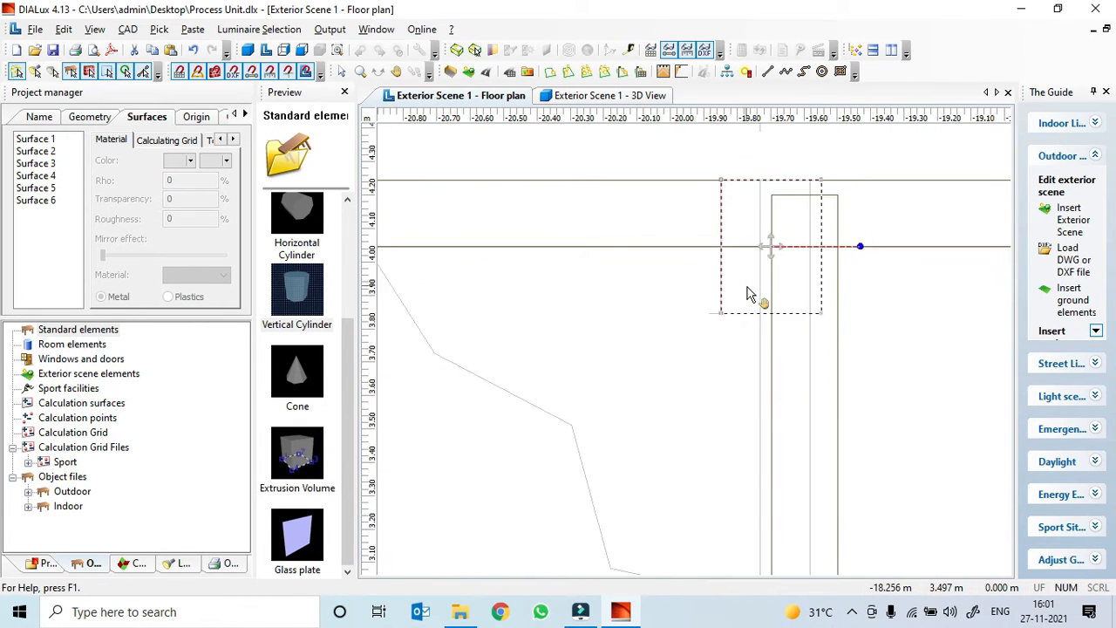
scroll(747, 288, up, 1)
drag(787, 226, 776, 225)
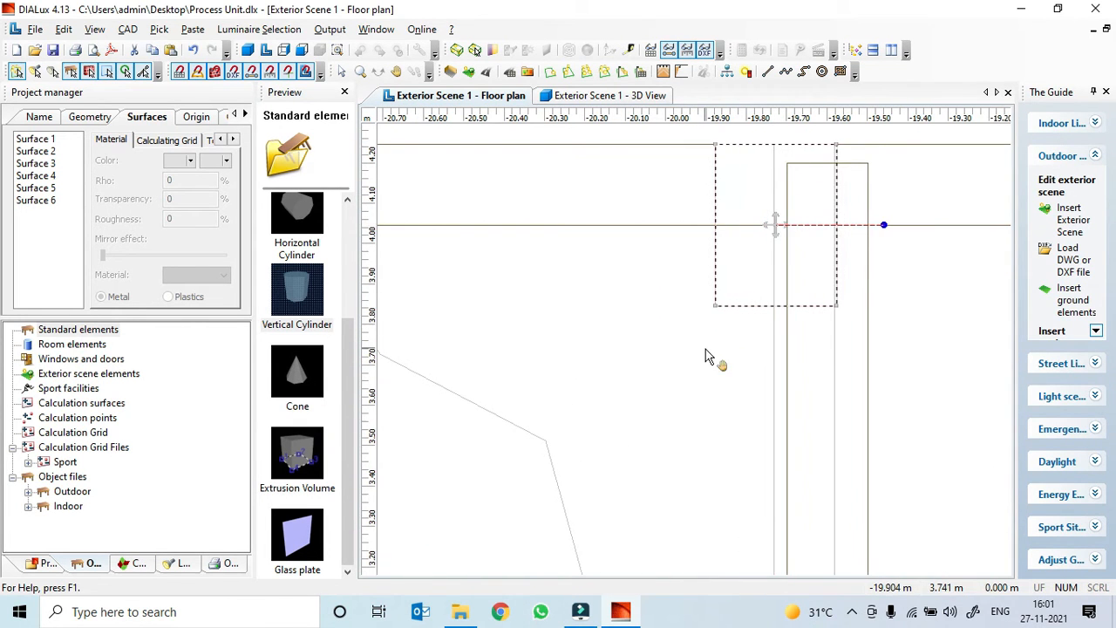
- Place a column copy where the second crossbeam meets the upper beam, at about X -23.2 m, Y 4 m
scroll(593, 389, down, 2)
middle_drag(589, 387, 927, 495)
scroll(730, 452, down, 9)
middle_drag(655, 434, 742, 436)
key(ctrl+v)
drag(986, 295, 623, 373)
scroll(621, 370, up, 5)
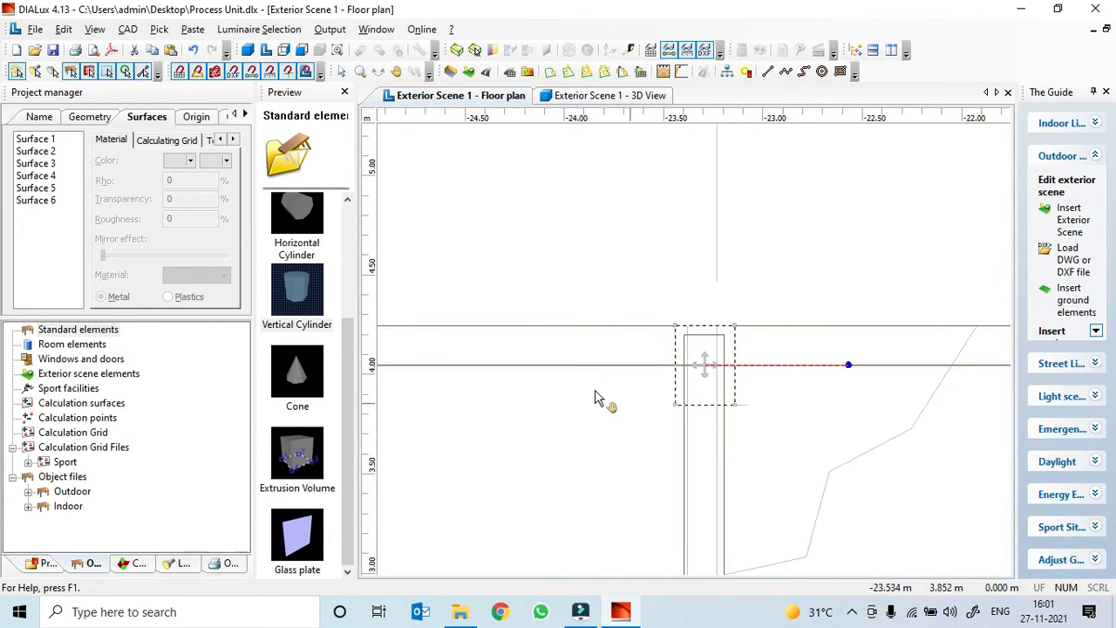
scroll(674, 390, up, 3)
scroll(730, 389, up, 2)
drag(724, 396, 750, 395)
scroll(741, 401, down, 2)
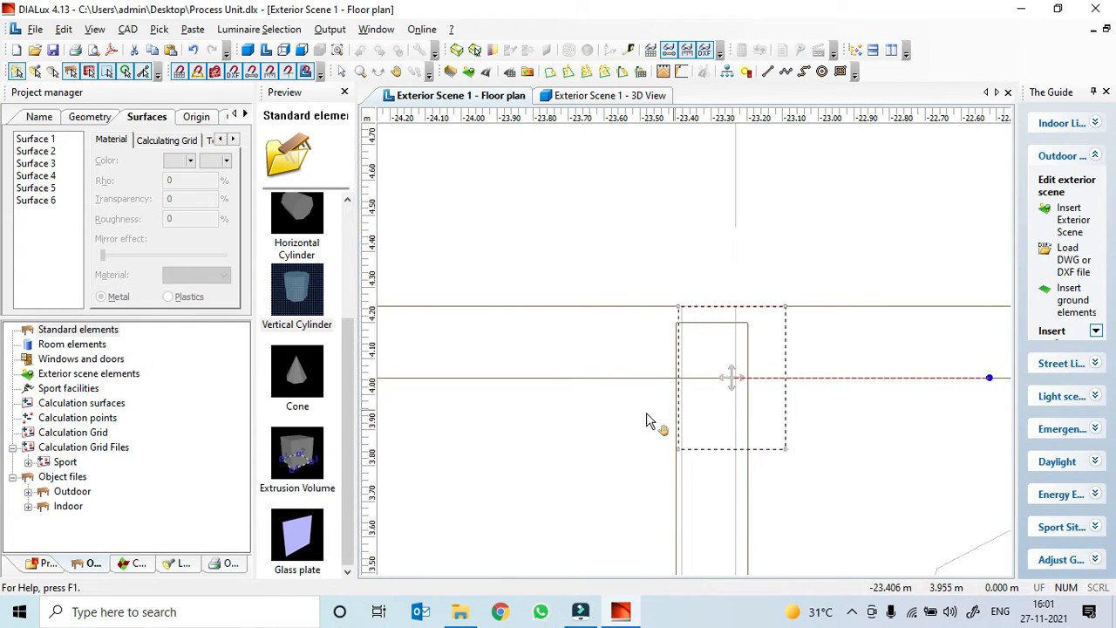
- Place a column copy at the frame's upper-left corner, at about X -26.7 m, Y 4 m
scroll(647, 421, down, 4)
middle_drag(431, 406, 750, 407)
scroll(750, 407, down, 2)
click(588, 384)
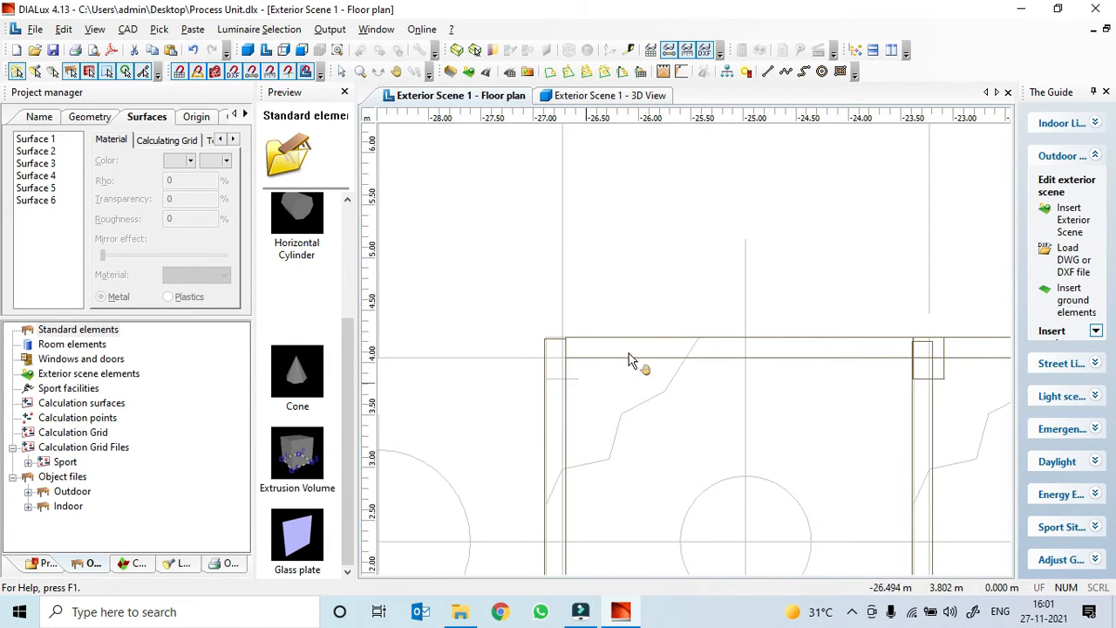
scroll(785, 381, down, 3)
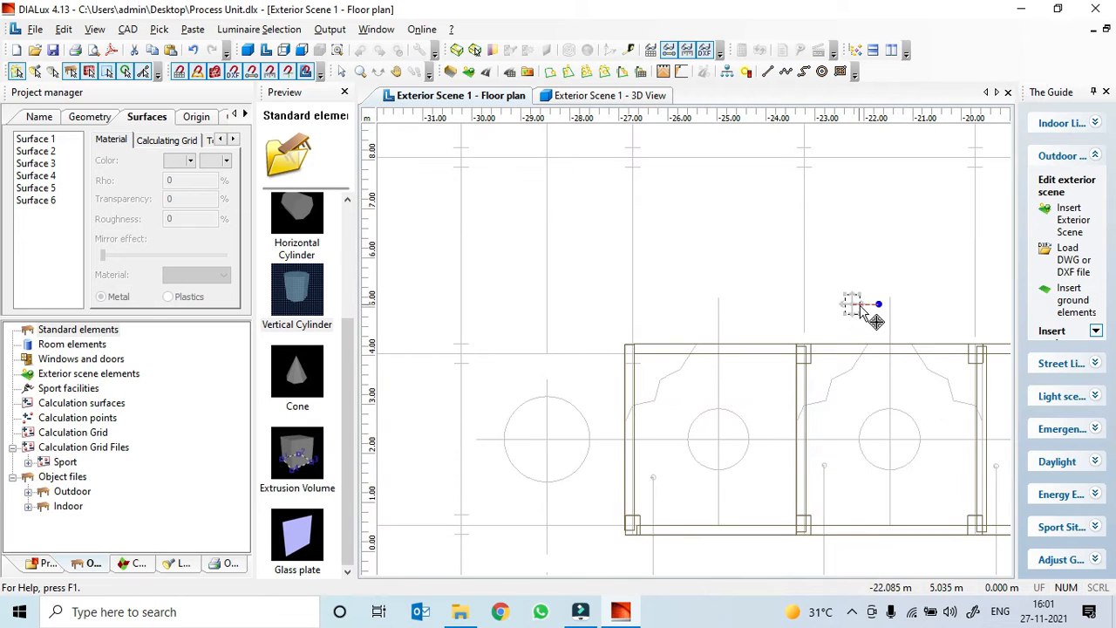
drag(852, 305, 636, 363)
scroll(637, 362, up, 2)
scroll(711, 401, up, 6)
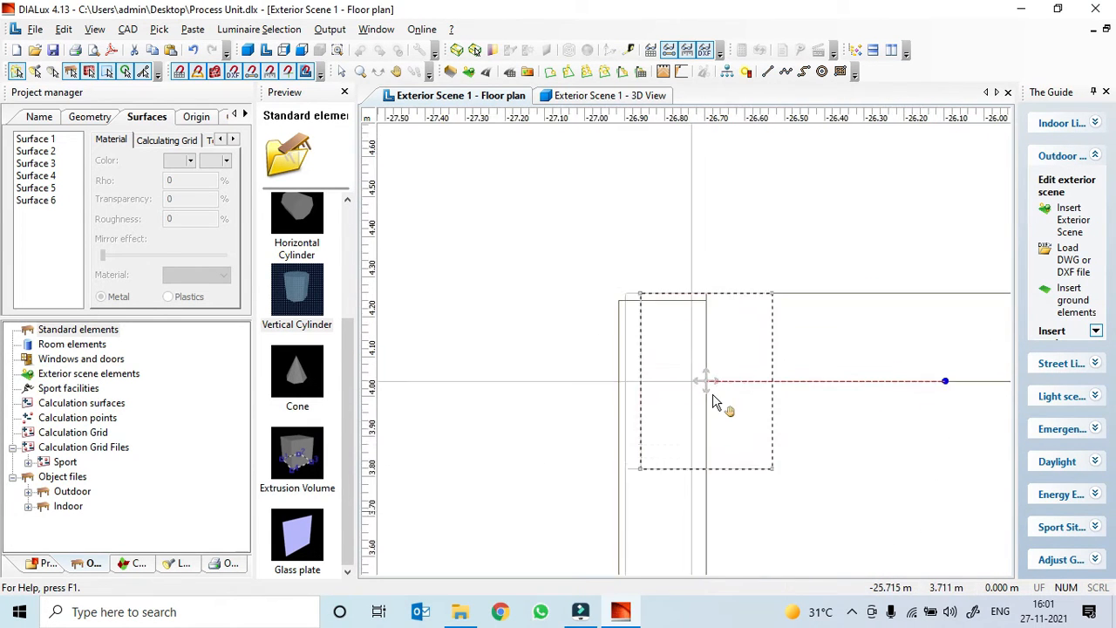
mouse_move(708, 395)
mouse_down()
mouse_move(668, 392)
mouse_move(688, 394)
mouse_up()
scroll(689, 396, down, 5)
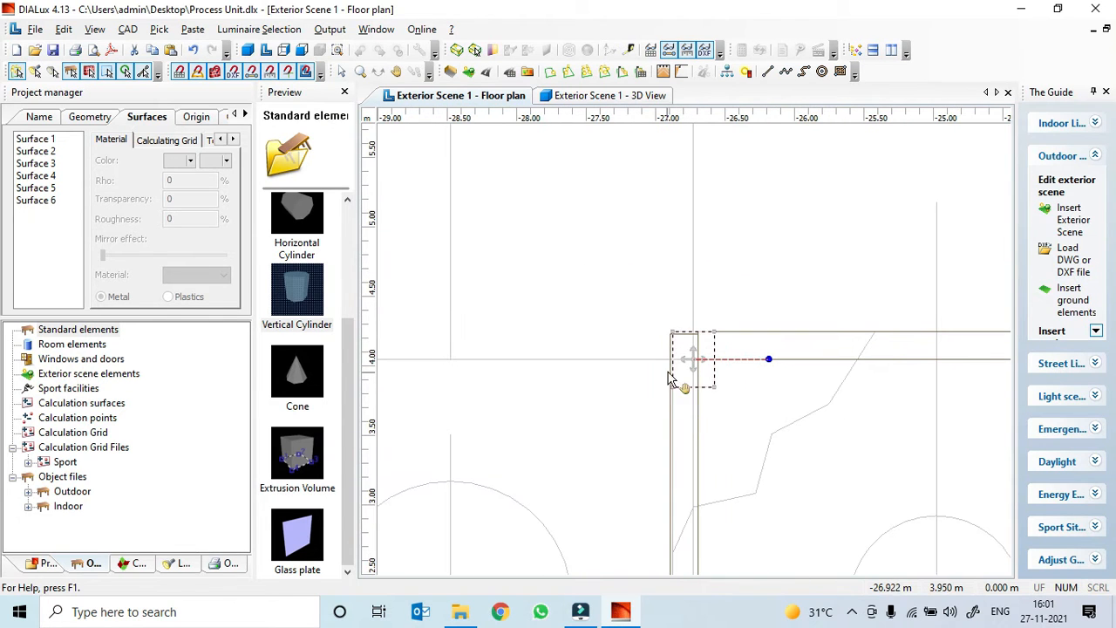
- Check the columns against the beams in 3D, and set the upper-left corner column's height to 3 m in the floor plan
click(637, 96)
right_click(623, 453)
mouse_move(496, 448)
mouse_down()
mouse_move(495, 434)
mouse_move(509, 432)
mouse_move(488, 442)
mouse_move(486, 470)
mouse_move(485, 460)
mouse_up()
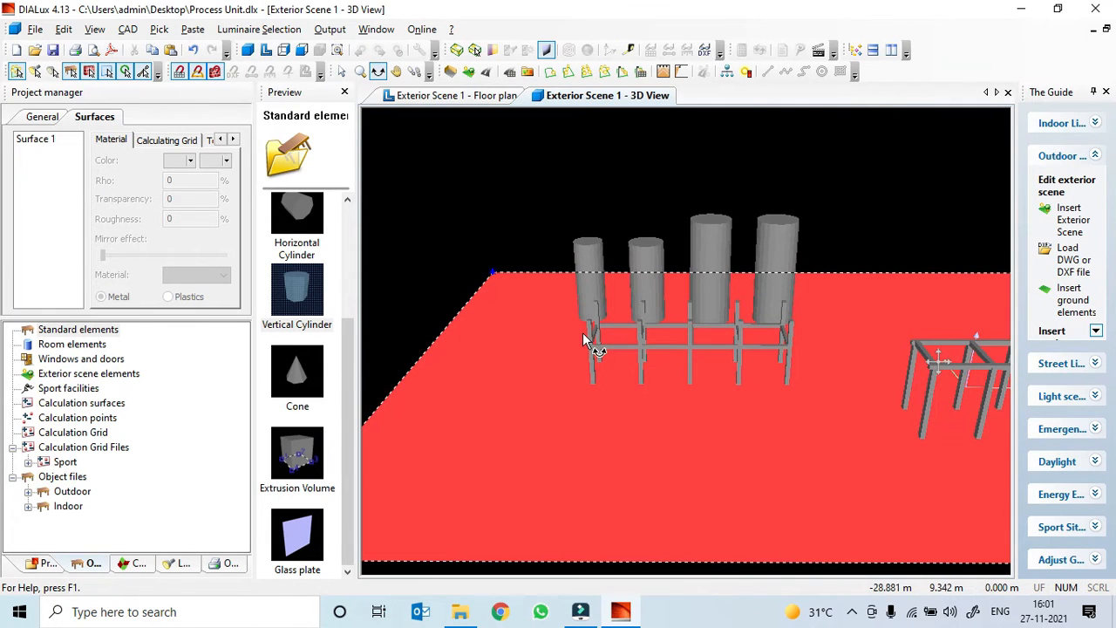
click(471, 96)
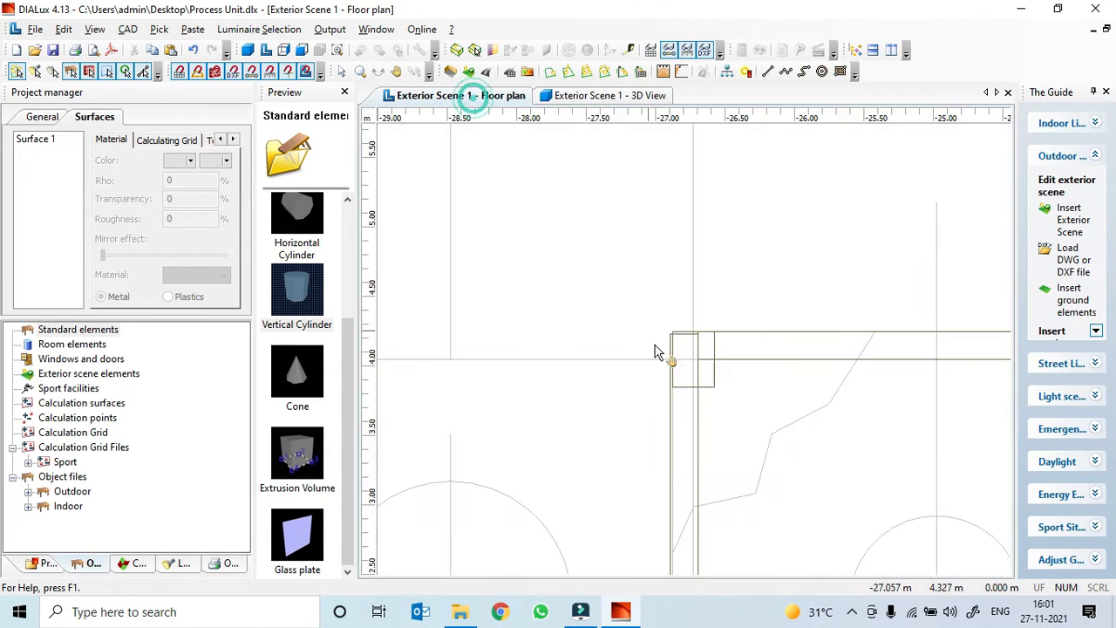
right_click(714, 393)
click(90, 117)
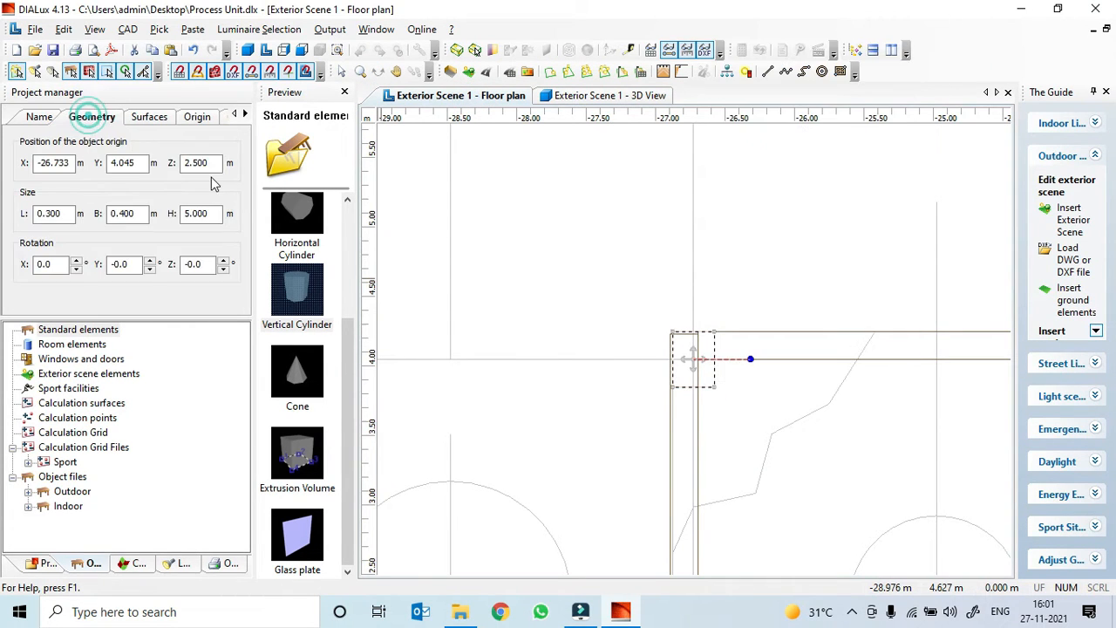
double_click(198, 213)
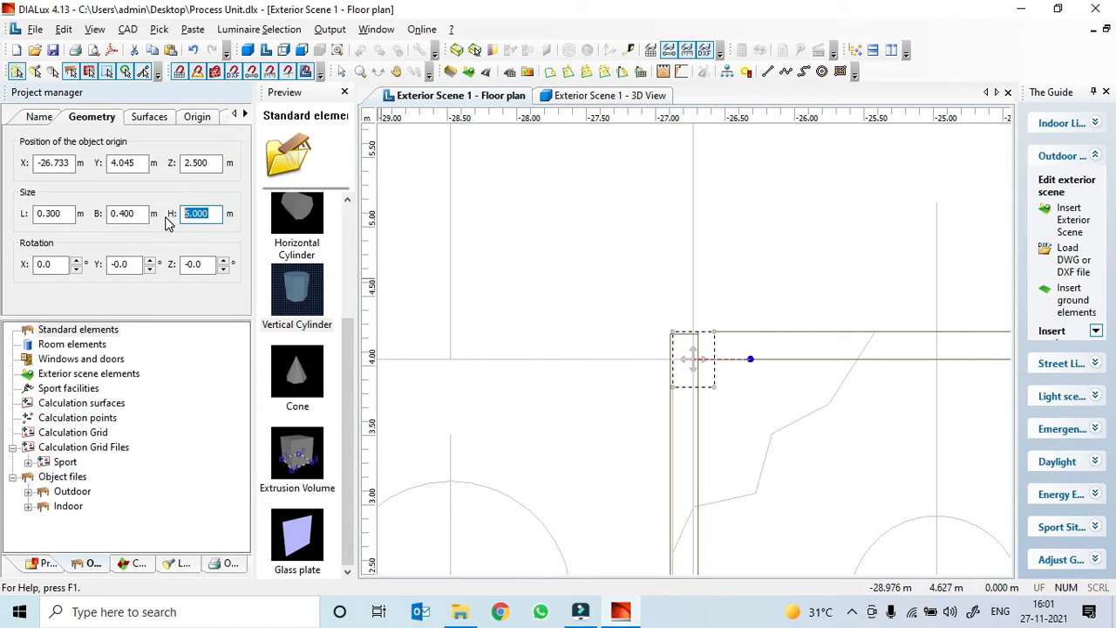
key(Return)
scroll(531, 397, down, 3)
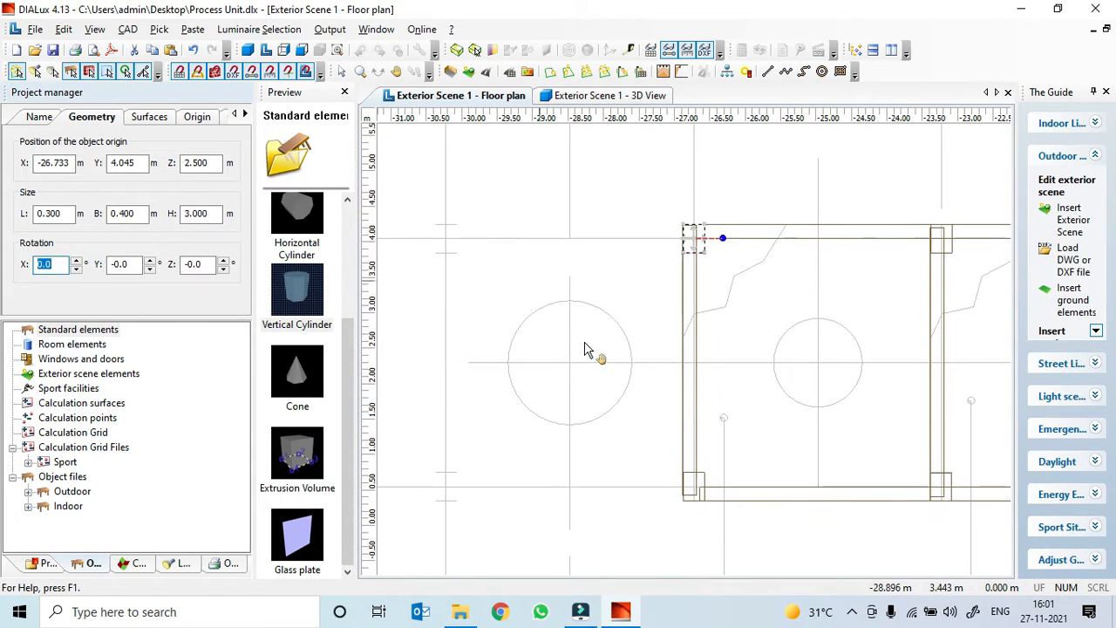
- Set the lower-left corner column's height to 3 m and its Z position to 1.5 m
right_click(707, 487)
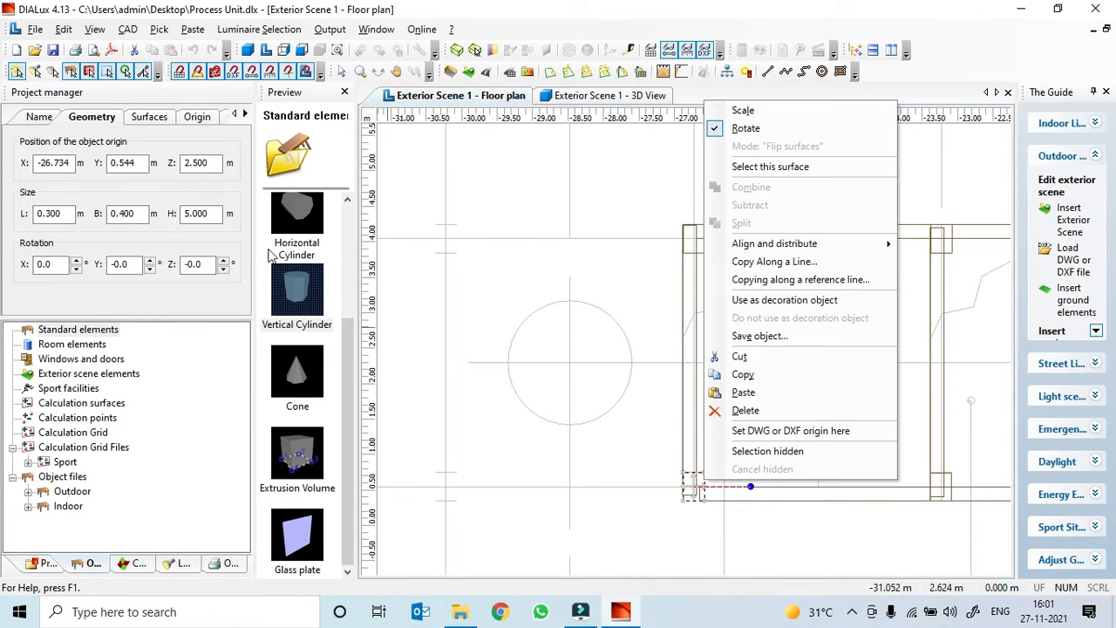
click(186, 213)
double_click(192, 214)
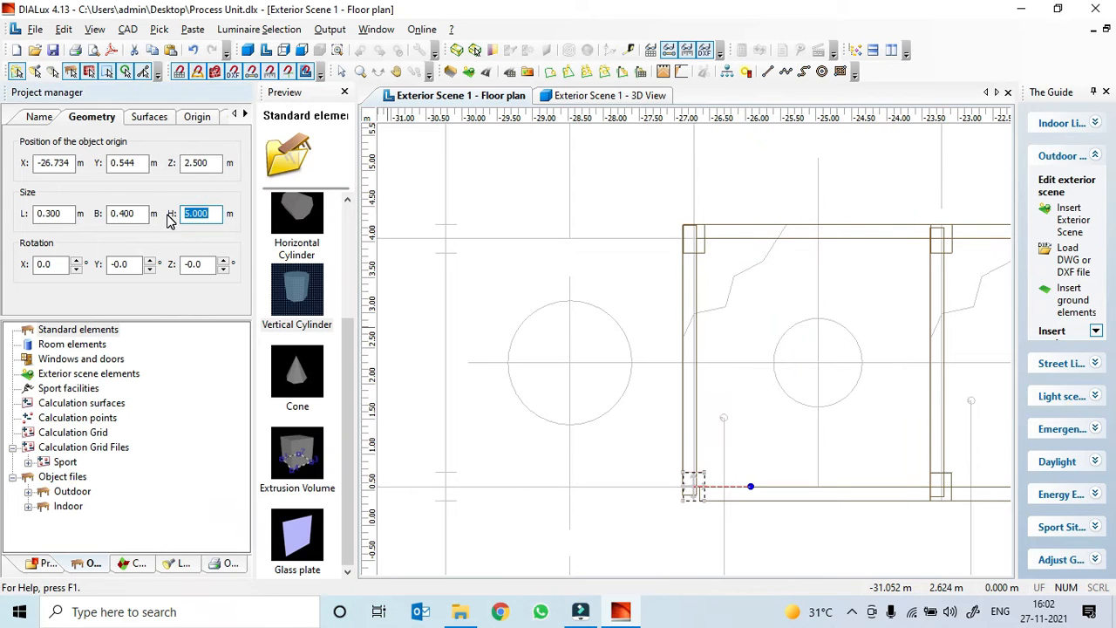
key(Return)
drag(212, 162, 173, 162)
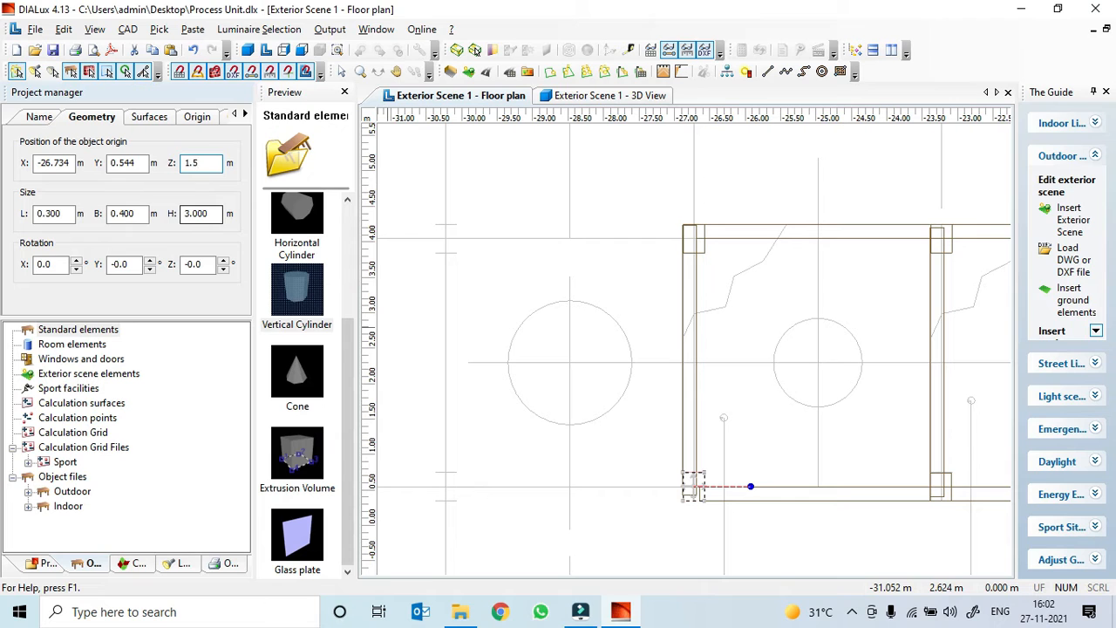
- Lower the upper-left corner column's Z position to match the lower-left corner column
right_click(711, 253)
drag(212, 164, 173, 172)
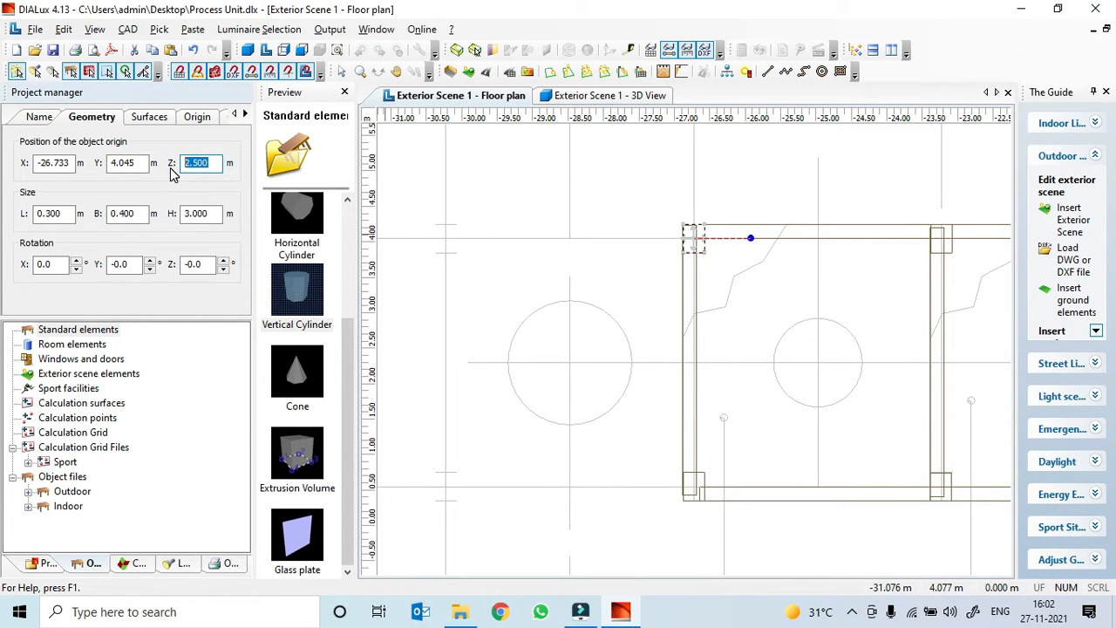
key(Tab)
- Set the column where the second crossbeam meets the upper beam to 3 m high with its Z position at 1.5 m
middle_drag(788, 297, 615, 329)
right_click(775, 288)
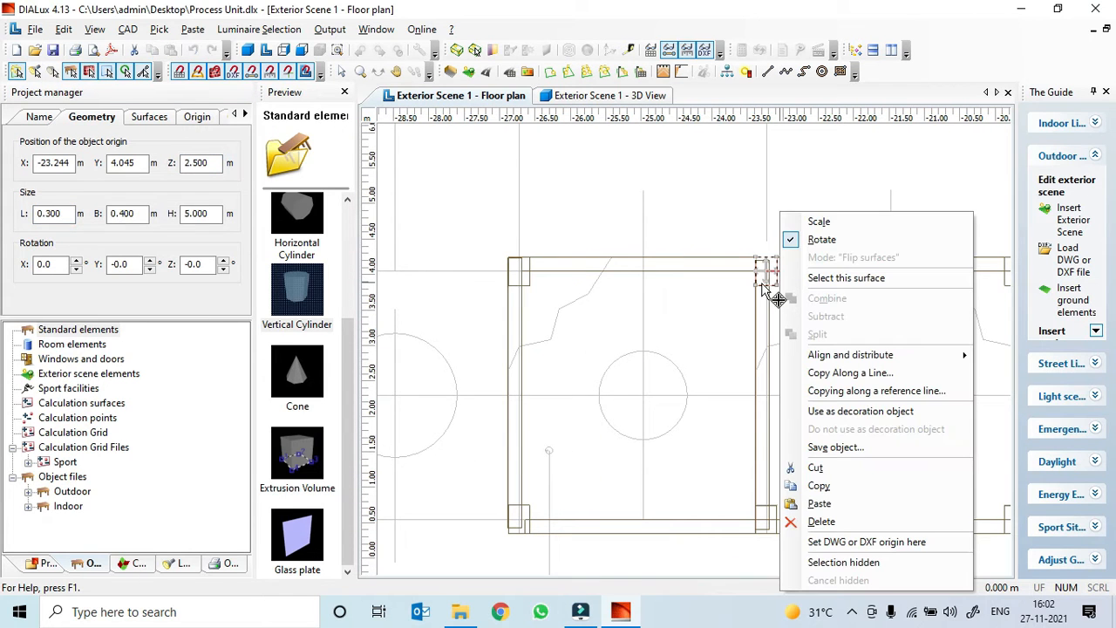
click(208, 217)
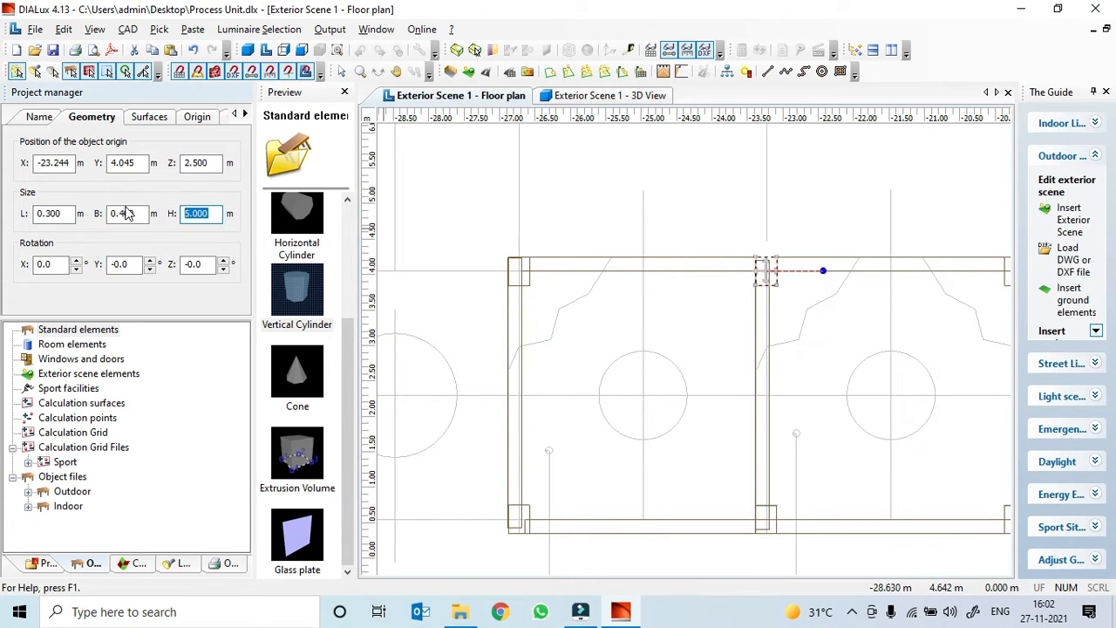
click(183, 162)
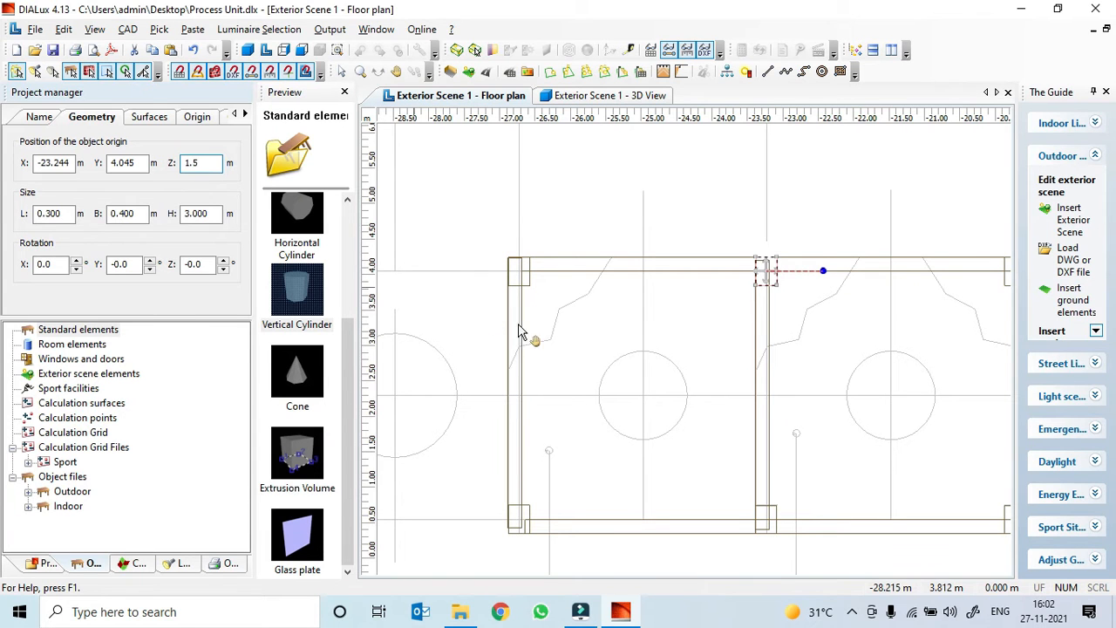
- Set the column where the second crossbeam meets the lower beam to 3 m high with its Z position at 1.5 m
scroll(638, 379, down, 2)
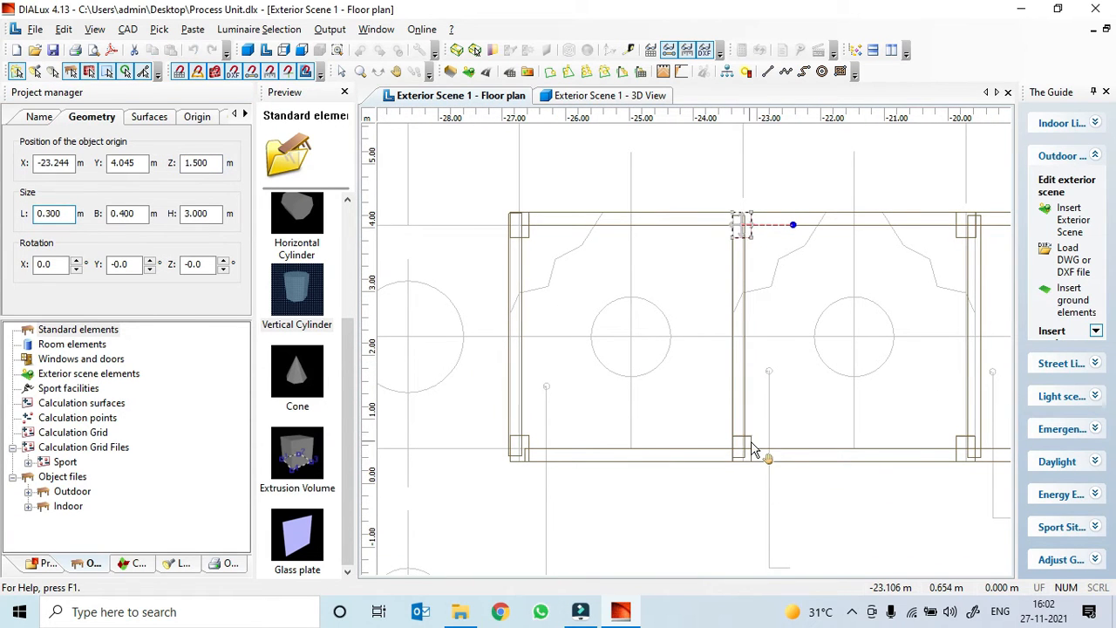
right_click(755, 450)
click(216, 213)
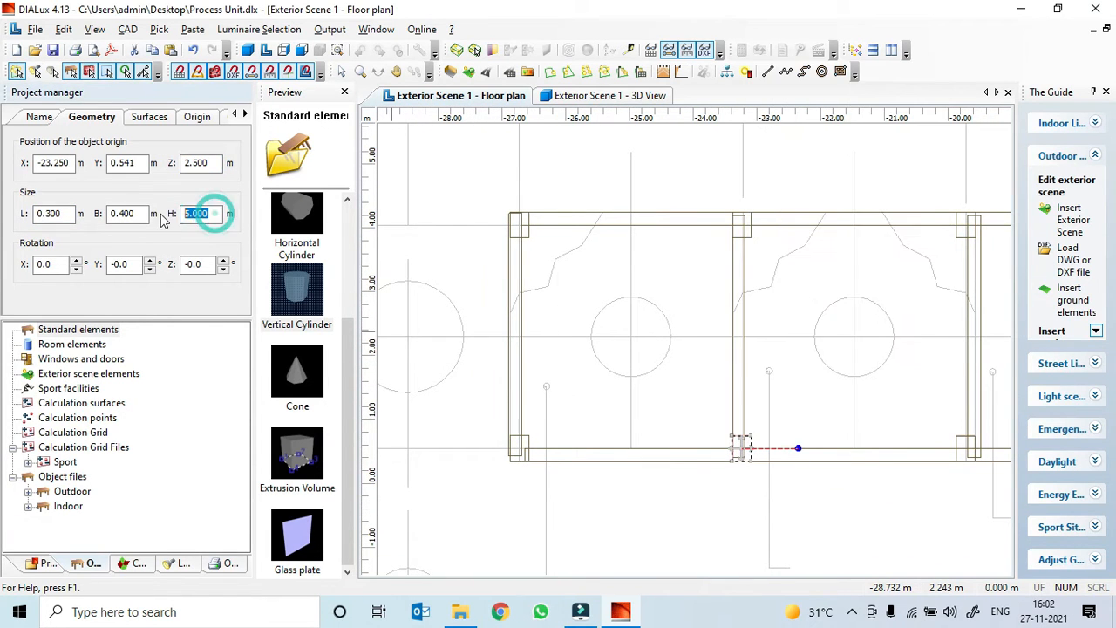
click(201, 163)
text(1.5)
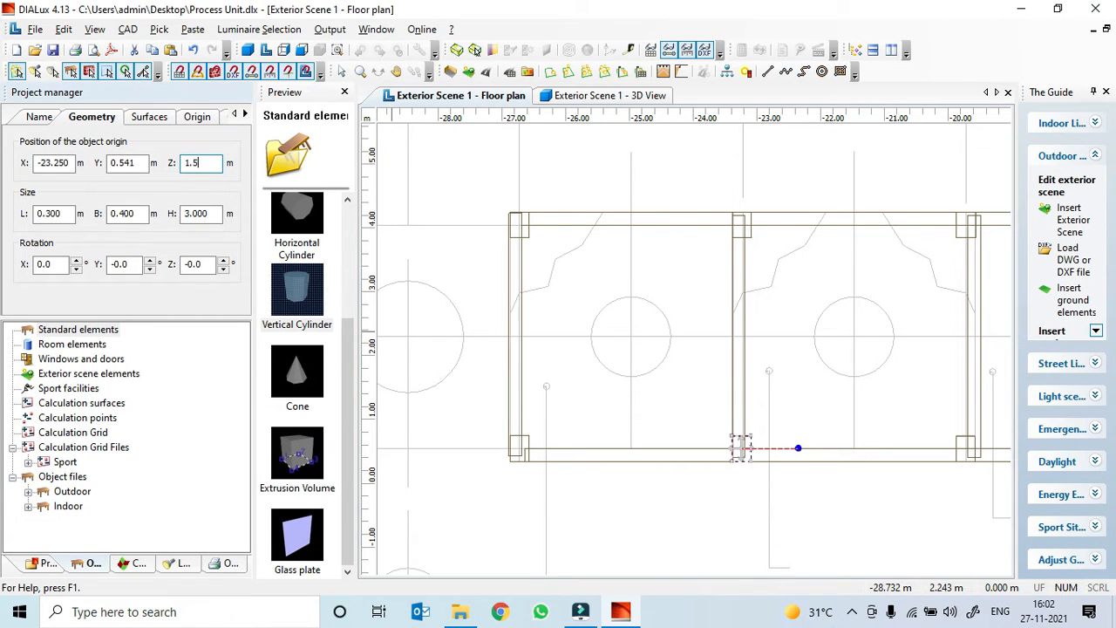
key(Tab)
- Set the column where the middle crossbeam meets the upper beam to 3 m high with its Z position at 1.5 m
scroll(805, 397, down, 1)
middle_drag(787, 388, 605, 395)
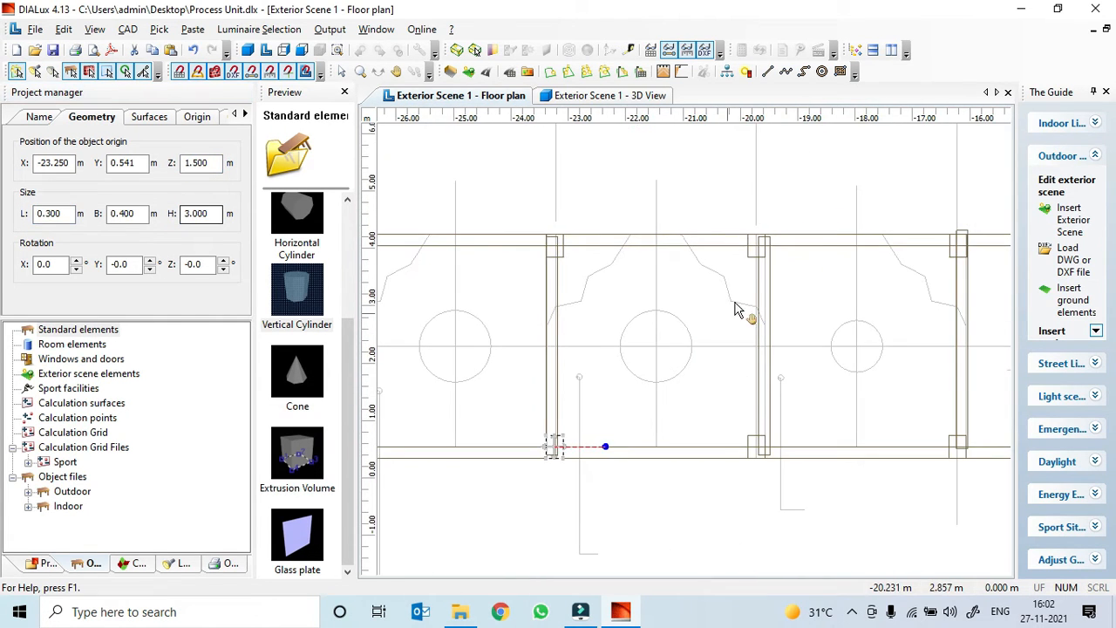
right_click(757, 263)
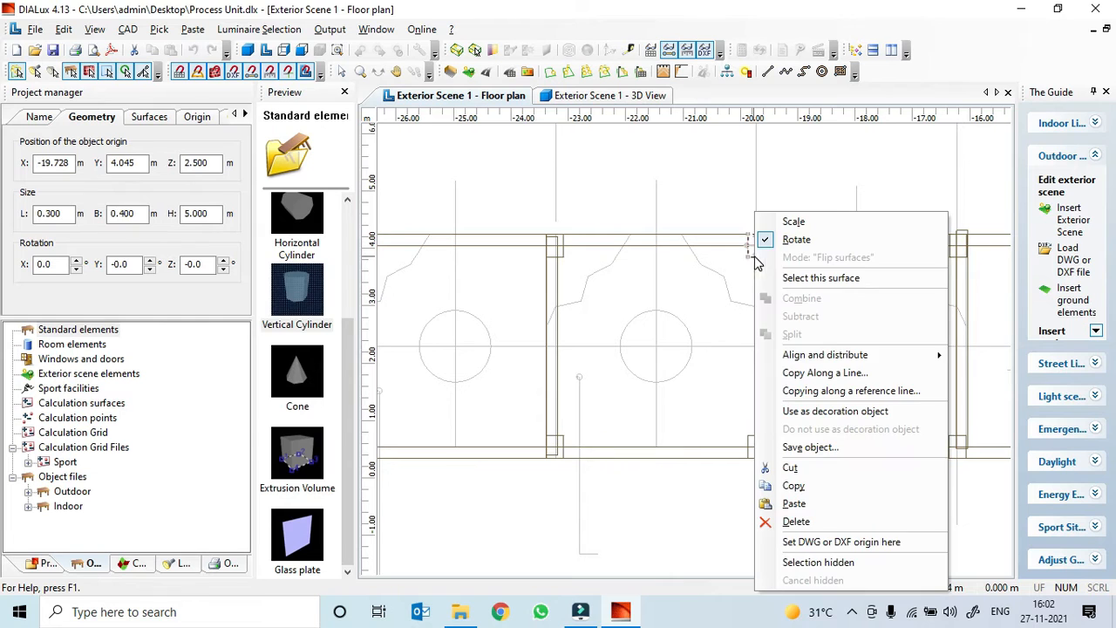
click(207, 219)
click(199, 163)
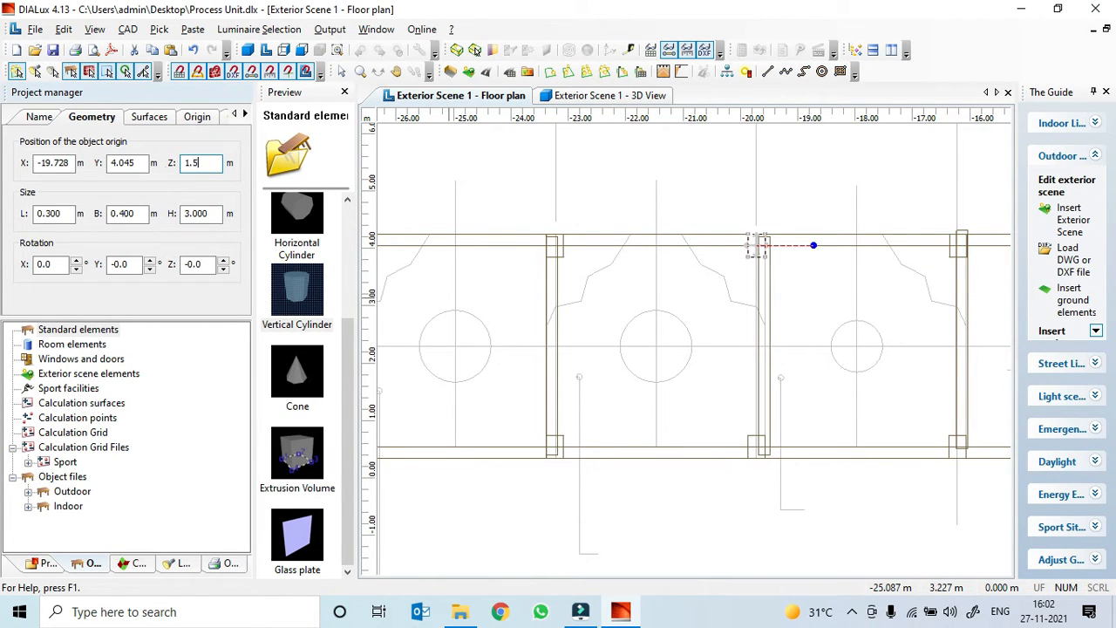
key(Return)
- Set the column where the fourth crossbeam meets the lower beam to 3 m high with its Z position at 1.5 m
scroll(461, 379, up, 1)
scroll(715, 448, up, 1)
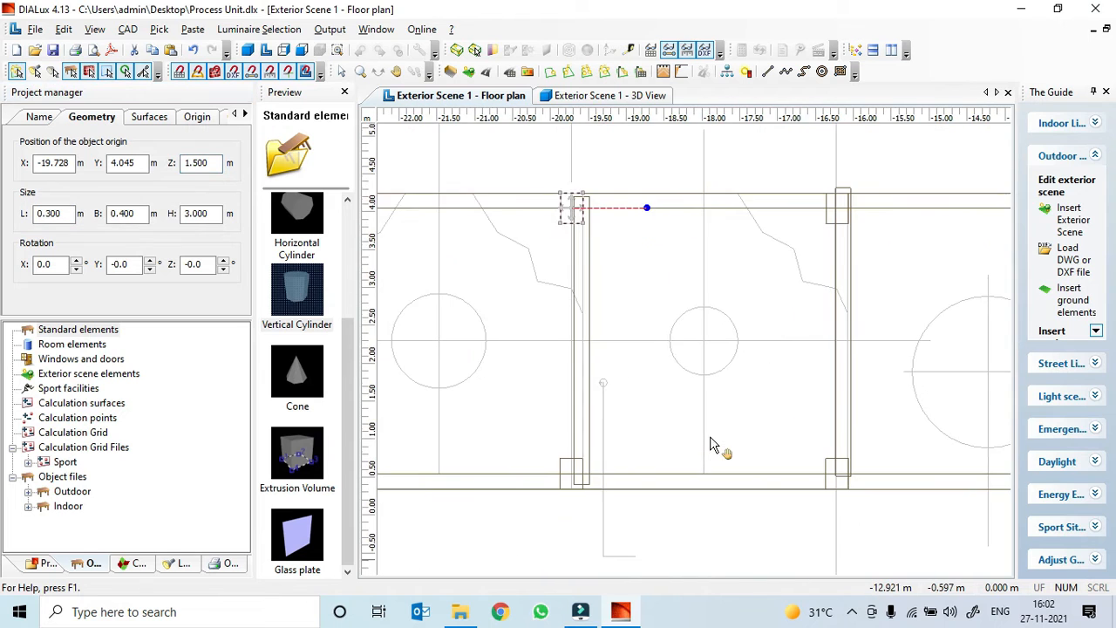
scroll(600, 436, right, 2)
scroll(700, 464, up, 1)
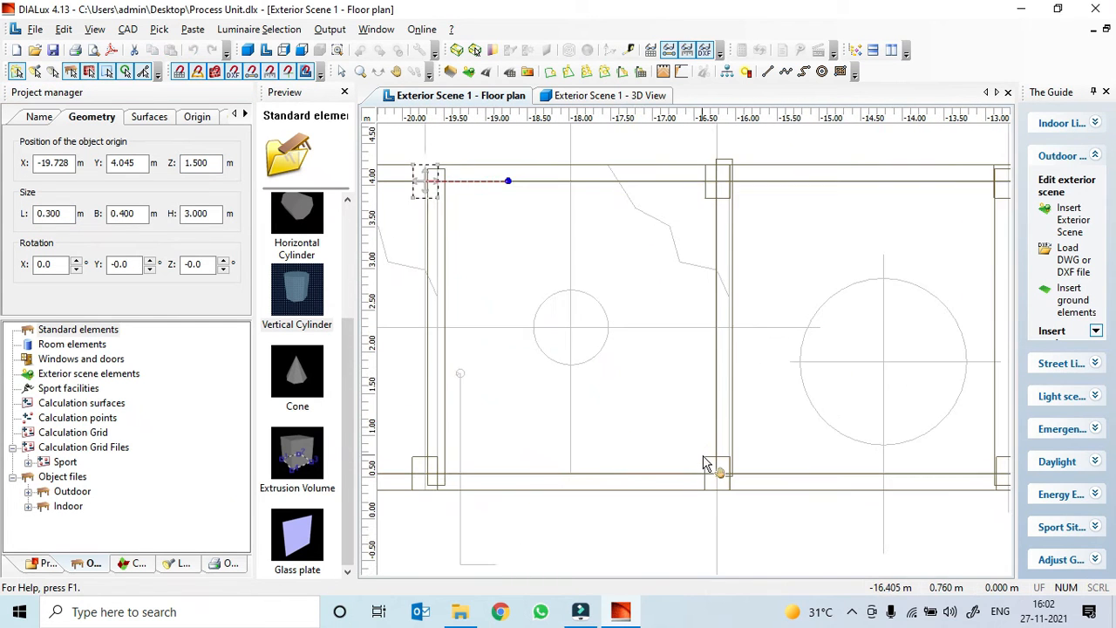
right_click(711, 471)
double_click(209, 215)
text(3)
double_click(208, 163)
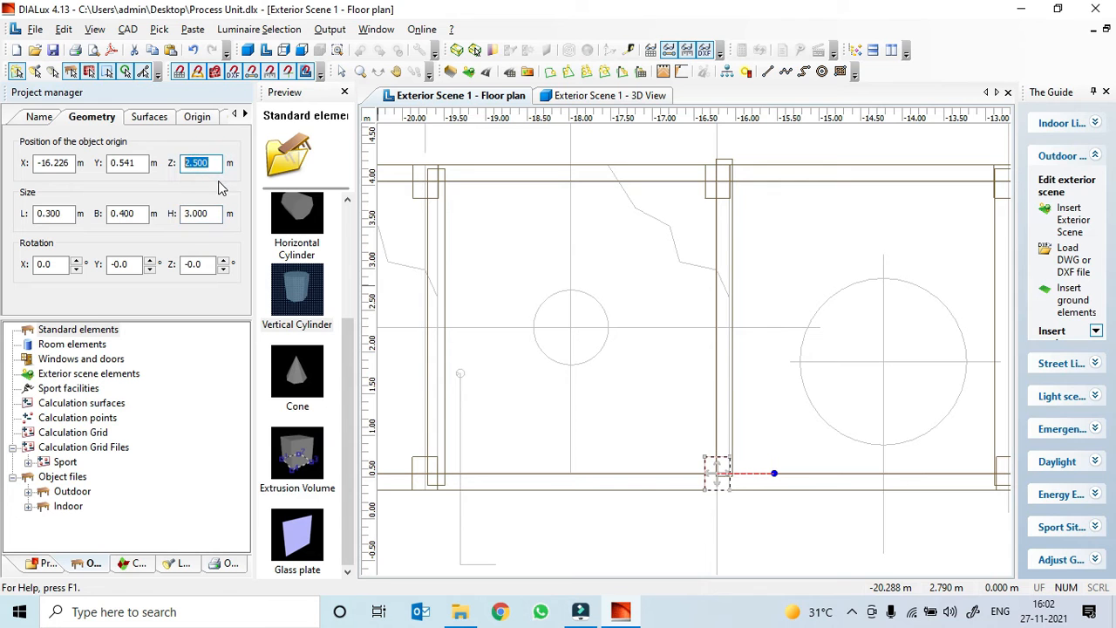
key(Tab)
- Set the lower-right corner column's height to 3 m and its Z position to 1.5 m
middle_drag(810, 399, 582, 419)
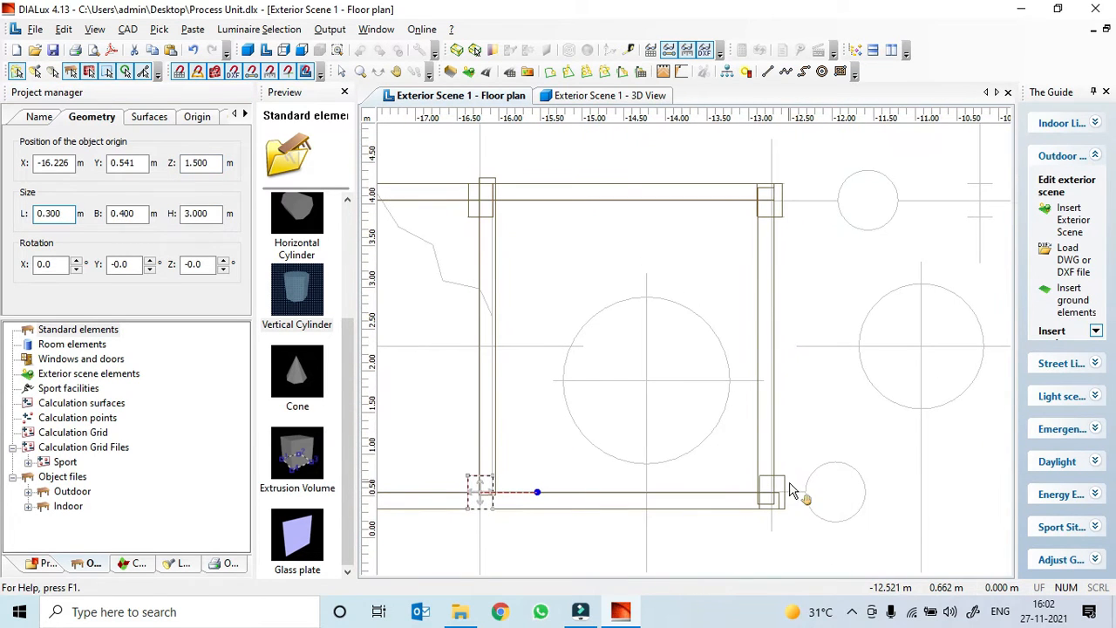
right_click(785, 490)
double_click(205, 214)
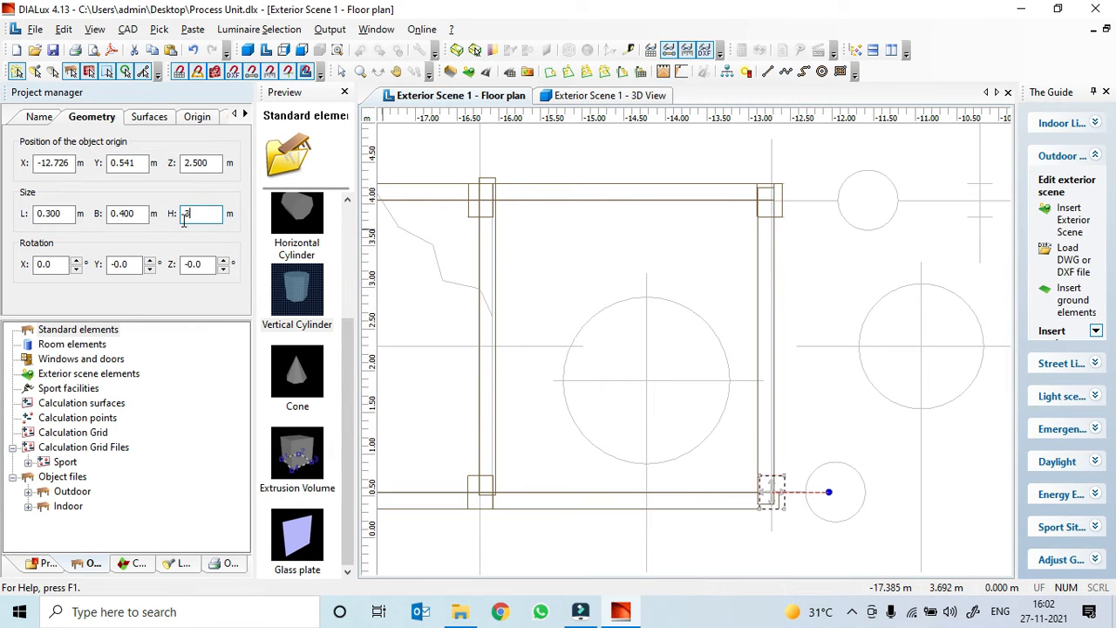
drag(211, 166, 119, 163)
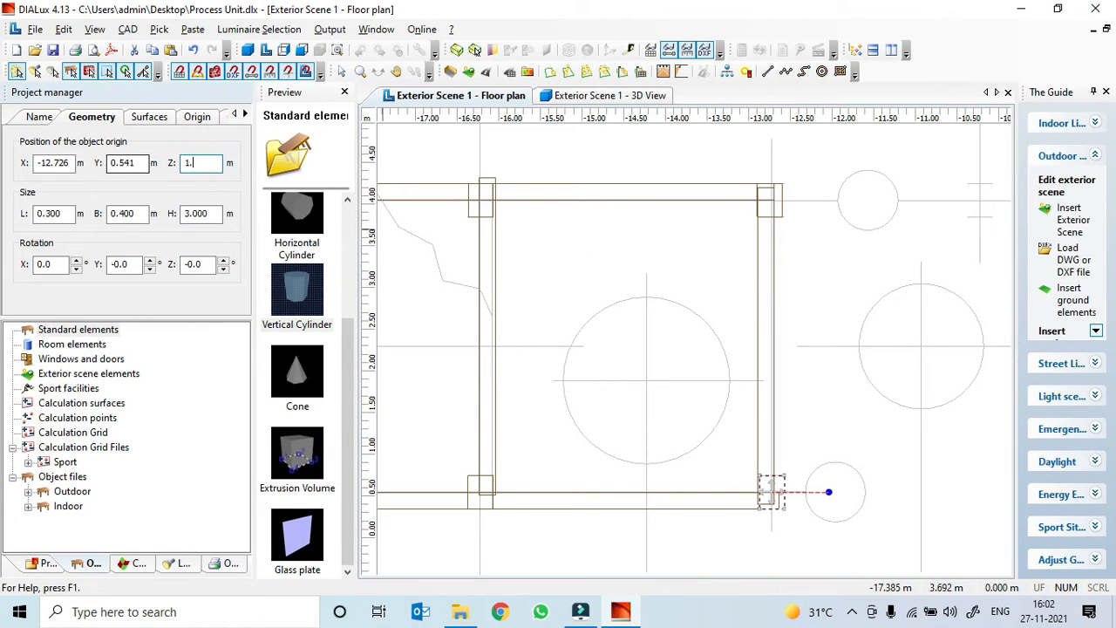
- Set the upper-right corner column's height to 3 m and its Z position to 1.5 m
right_click(770, 205)
double_click(199, 214)
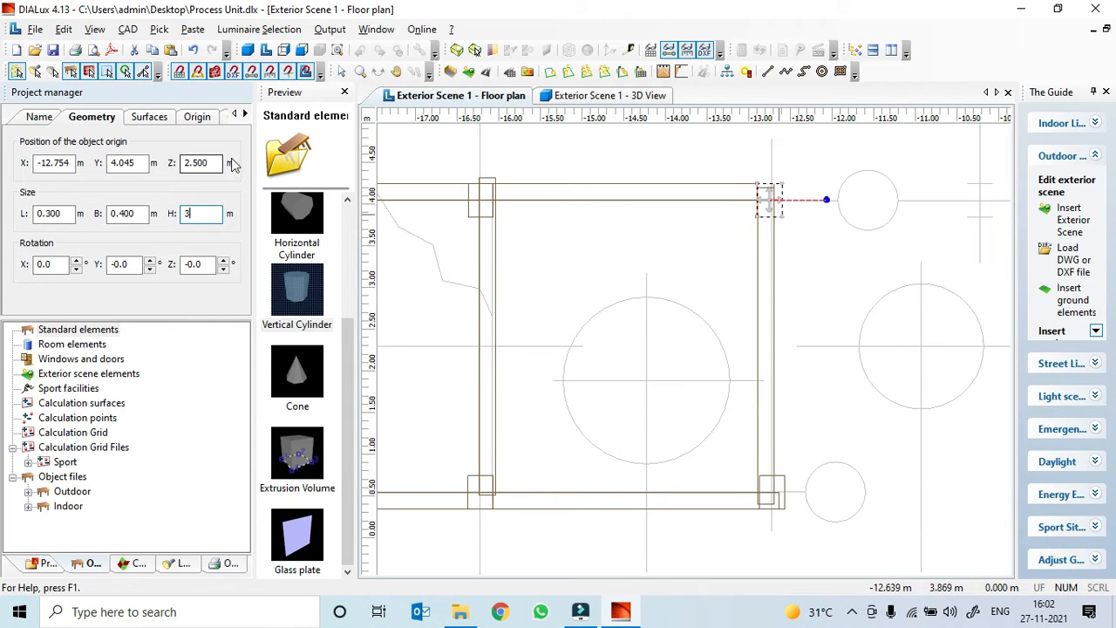
drag(210, 163, 162, 168)
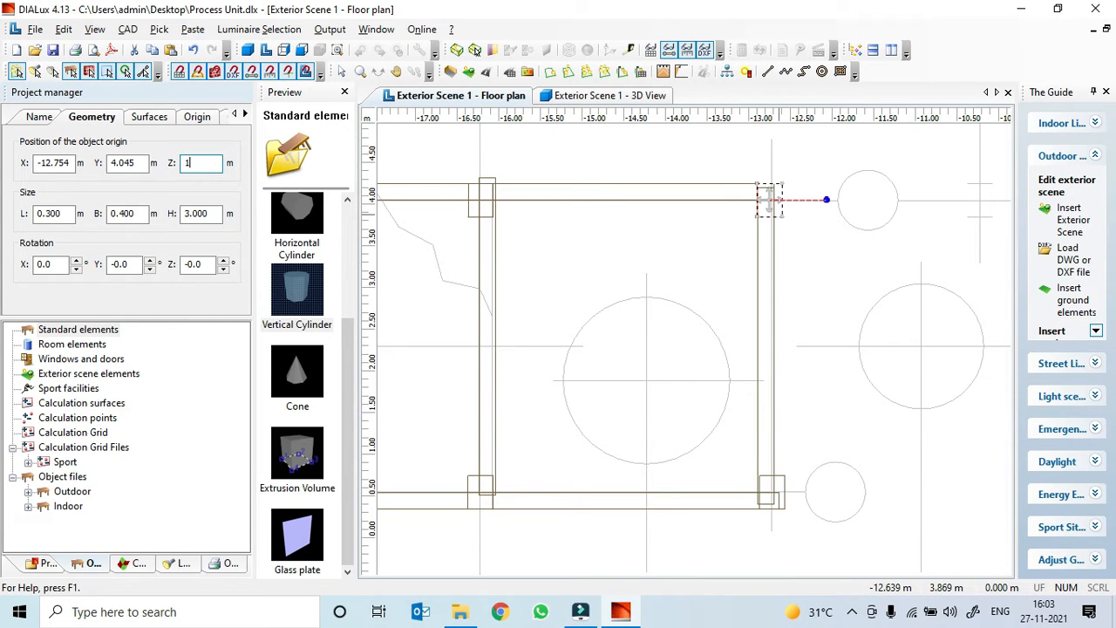
click(631, 350)
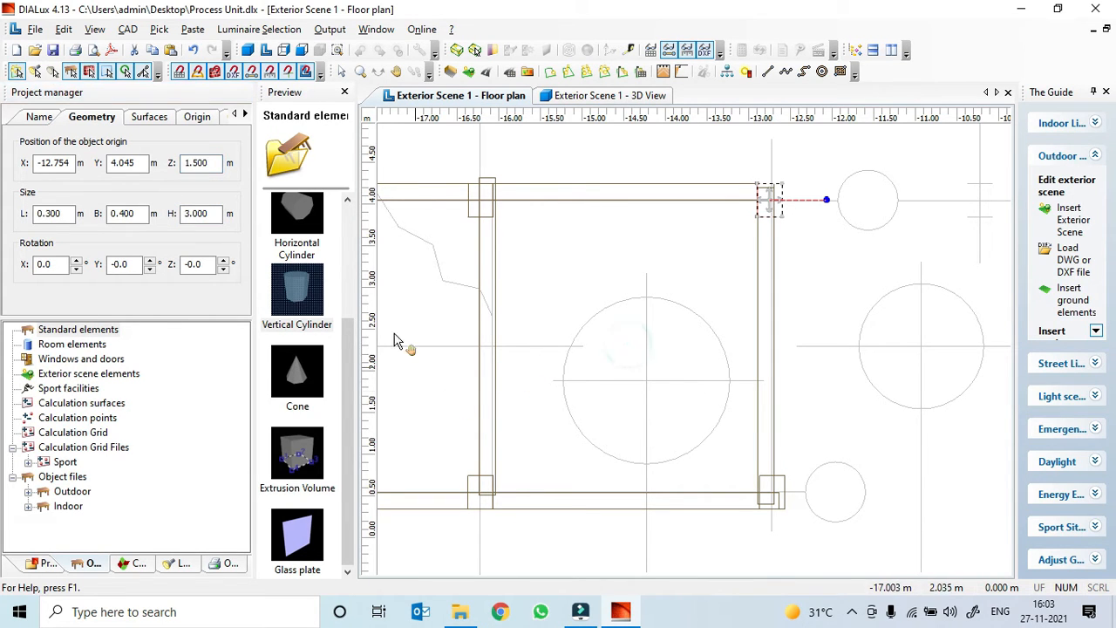
- In the 3D view, set the over-tall column at the fourth crossbeam and upper beam to 3 m high with its Z position at 1.5 m
click(569, 96)
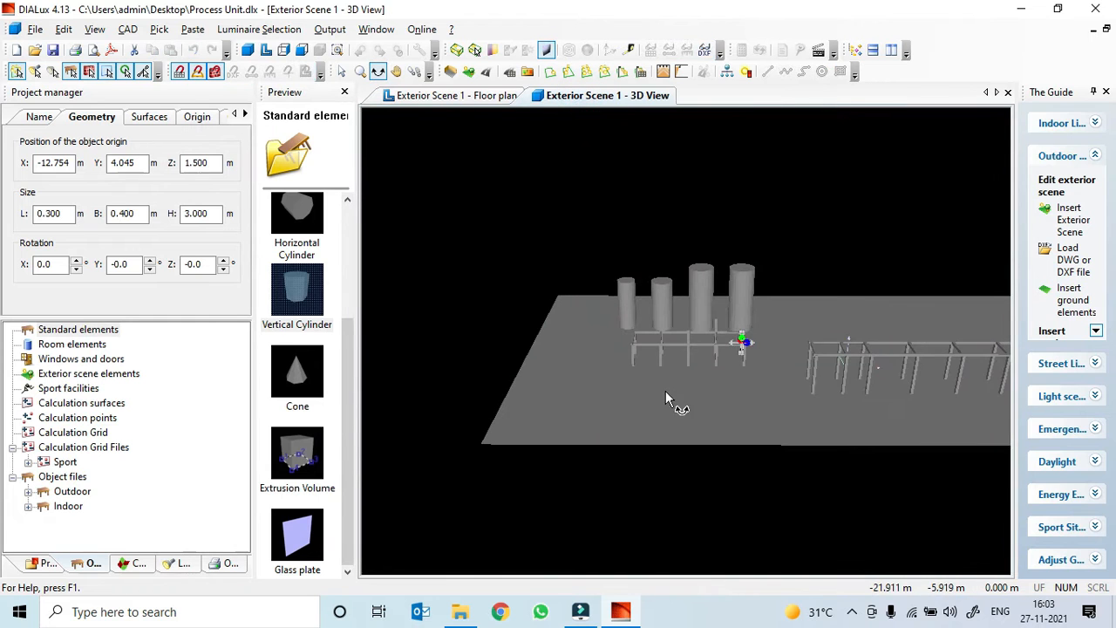
right_click(666, 391)
click(599, 388)
scroll(706, 387, up, 2)
middle_drag(706, 387, 682, 451)
scroll(682, 451, up, 5)
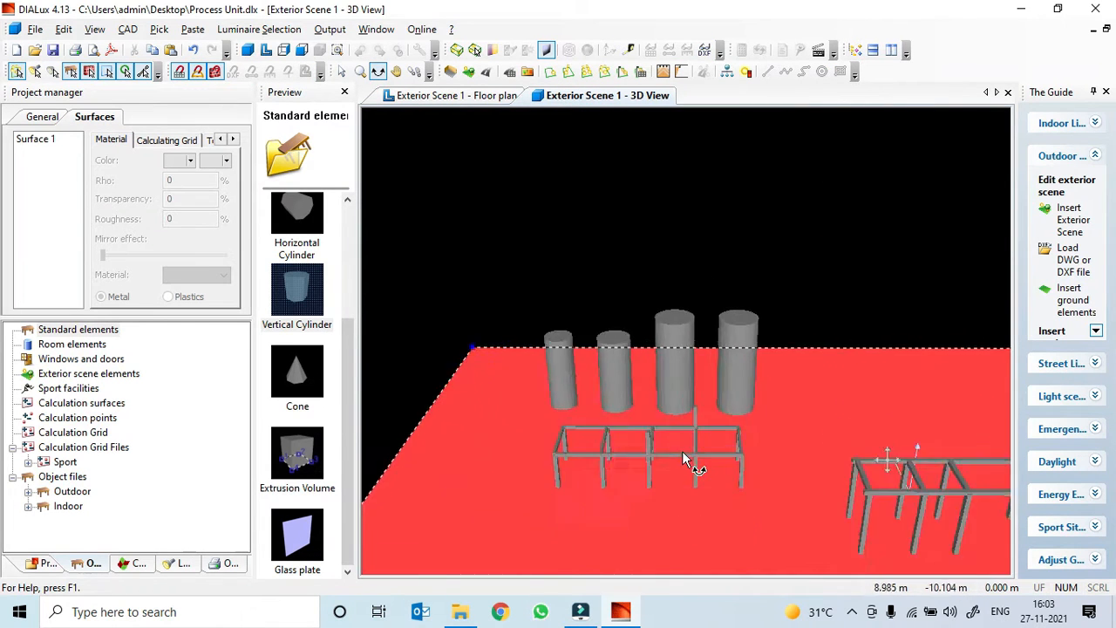
middle_drag(688, 490, 670, 373)
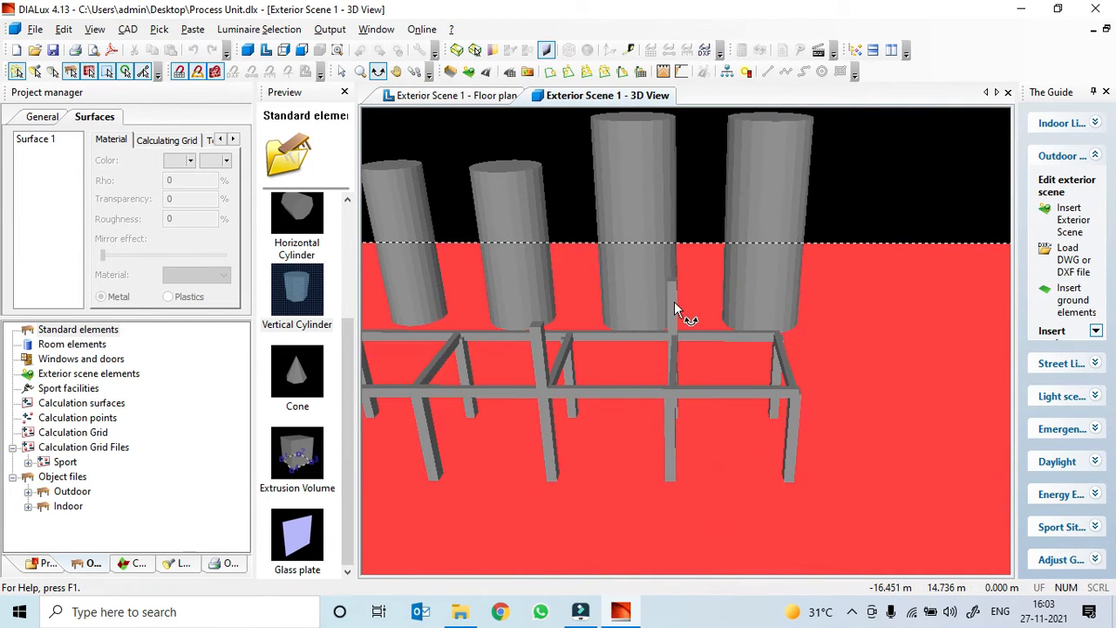
right_click(674, 302)
click(105, 119)
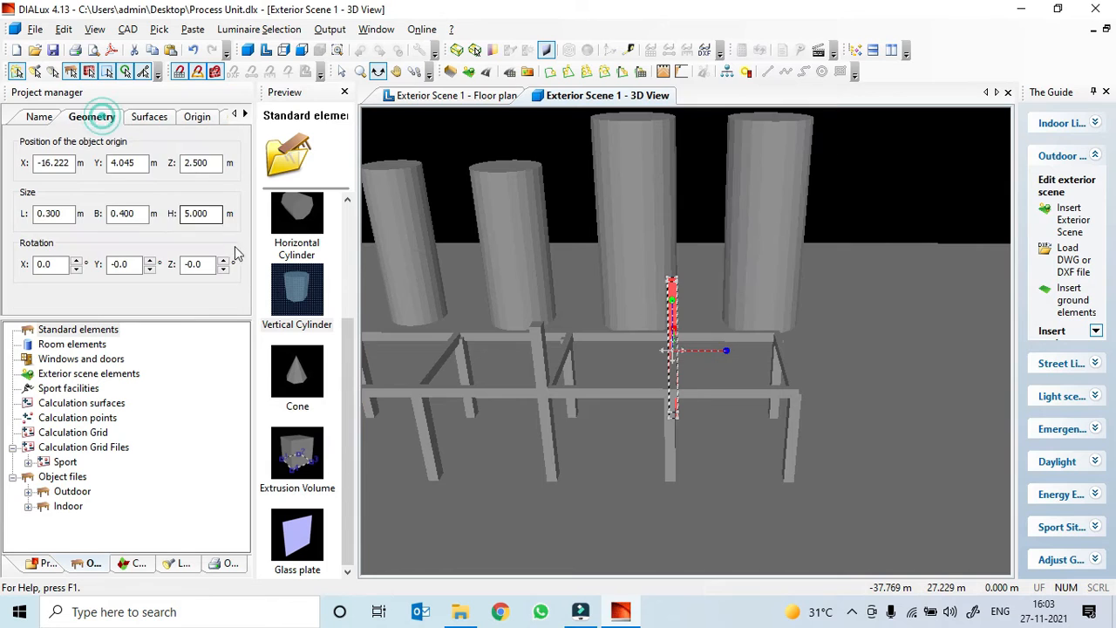
click(197, 212)
click(205, 166)
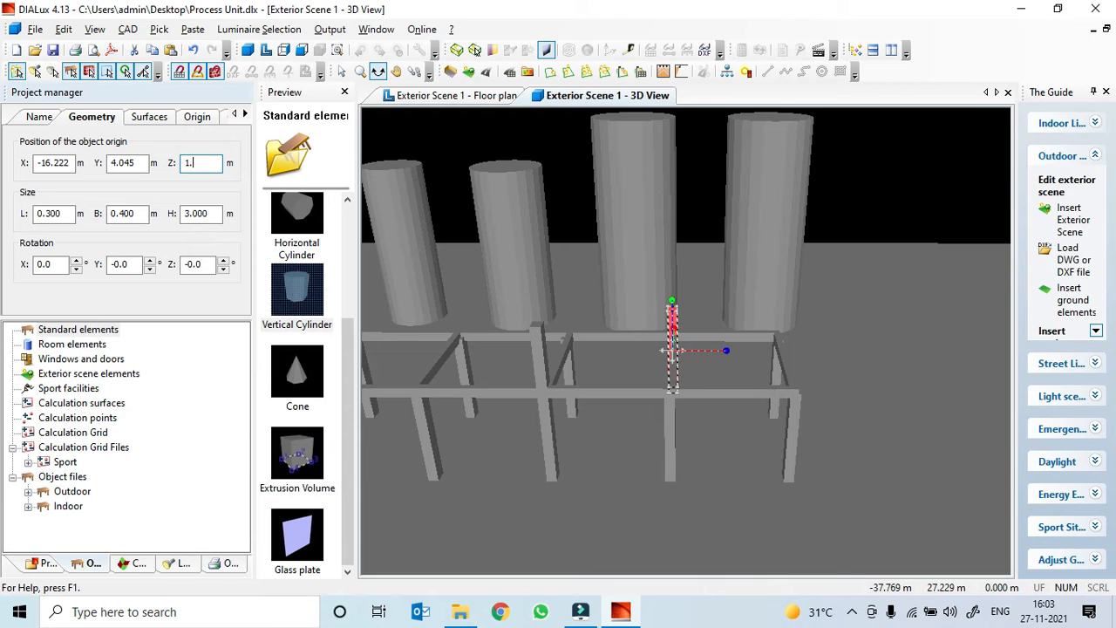
key(Tab)
- Set the over-tall column at the middle crossbeam and lower beam to 3 m high with its Z position at 1.5 m
scroll(625, 467, down, 2)
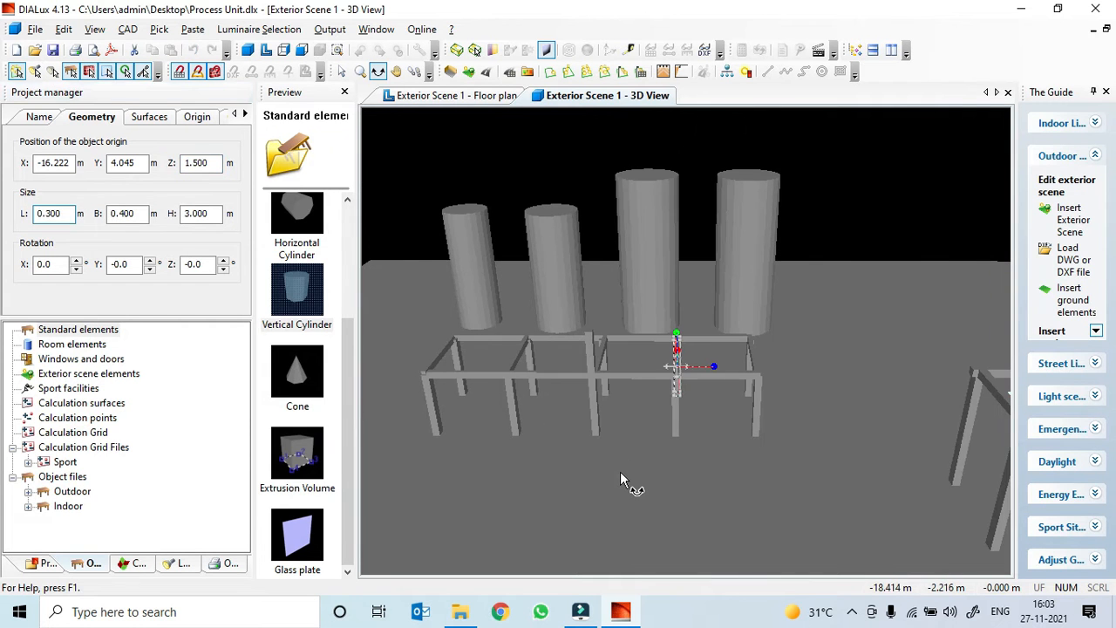
right_click(619, 471)
drag(518, 484, 520, 516)
scroll(525, 486, down, 3)
scroll(611, 462, up, 2)
drag(691, 551, 773, 424)
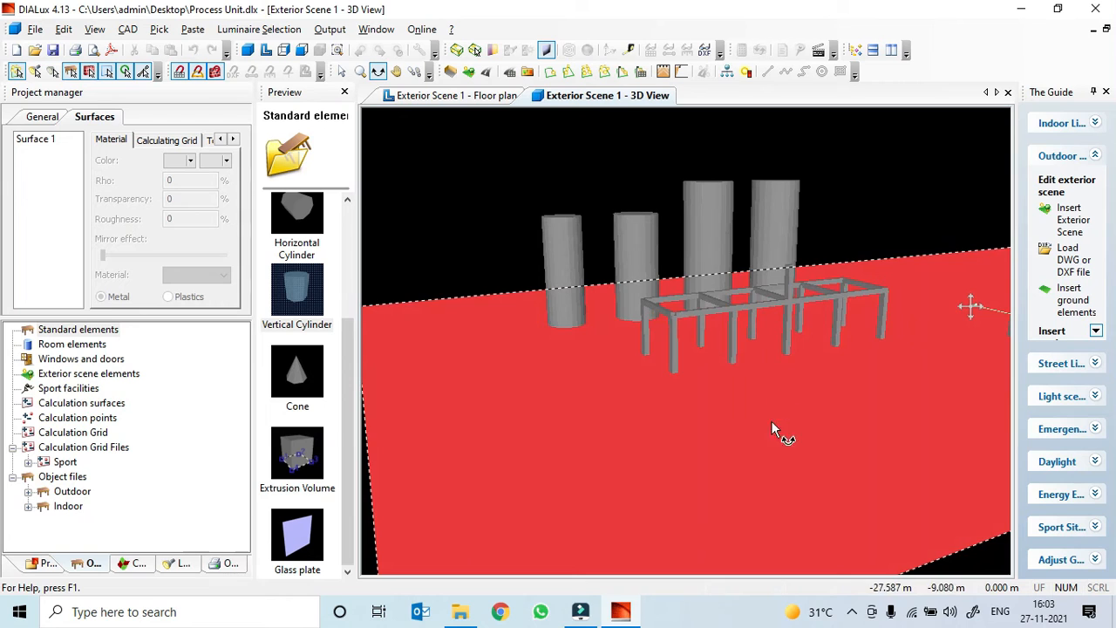
right_click(793, 280)
key(Escape)
right_click(810, 273)
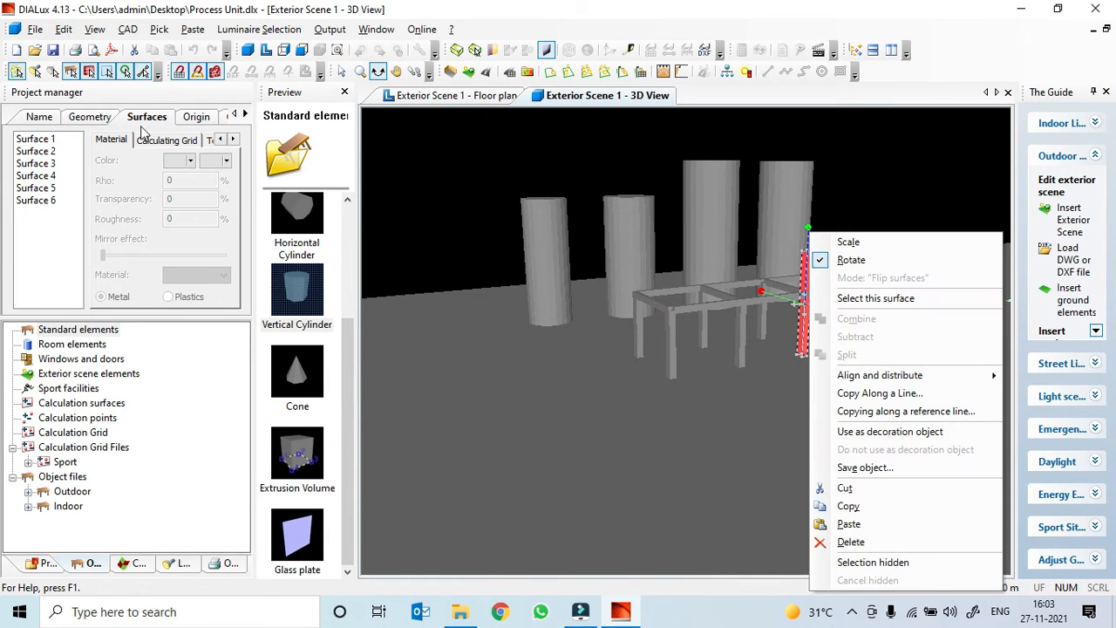
click(82, 127)
click(92, 111)
drag(214, 210, 155, 208)
text(3)
double_click(211, 165)
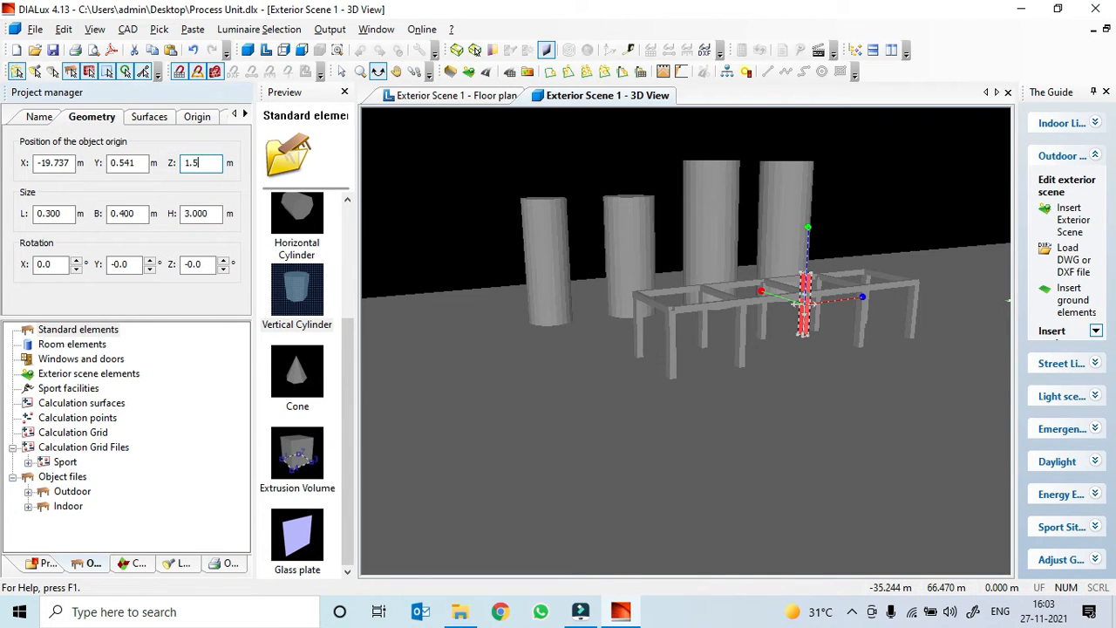
key(Tab)
- Examine the drawing around the four-bay frame in the floor plan for the next structure to model
scroll(725, 413, down, 3)
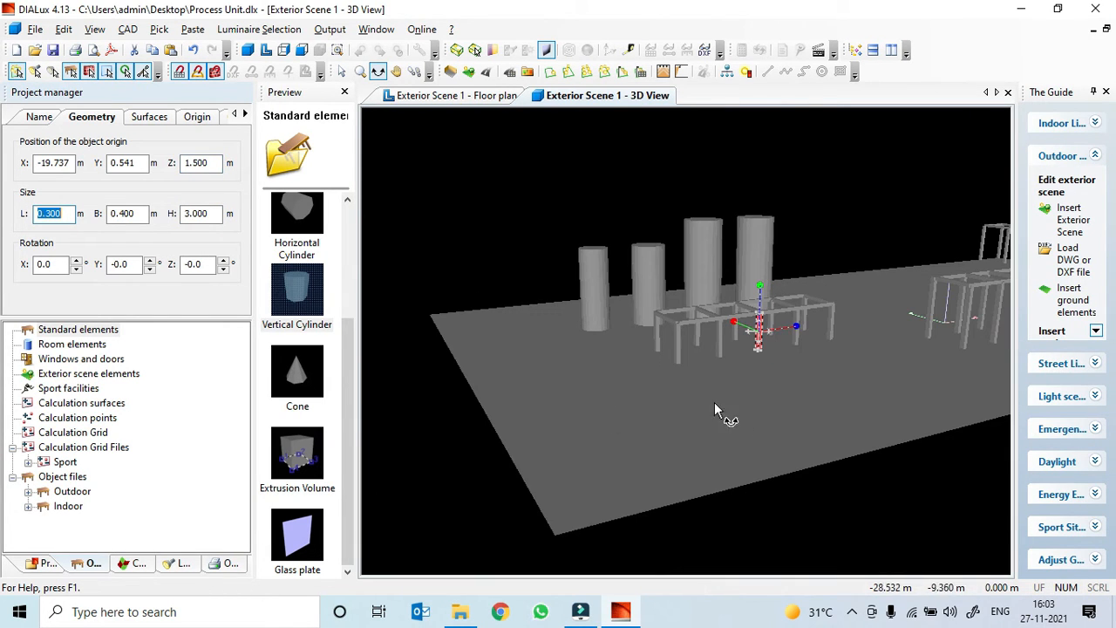
click(463, 96)
scroll(613, 386, down, 5)
scroll(698, 352, down, 2)
middle_drag(668, 347, 768, 348)
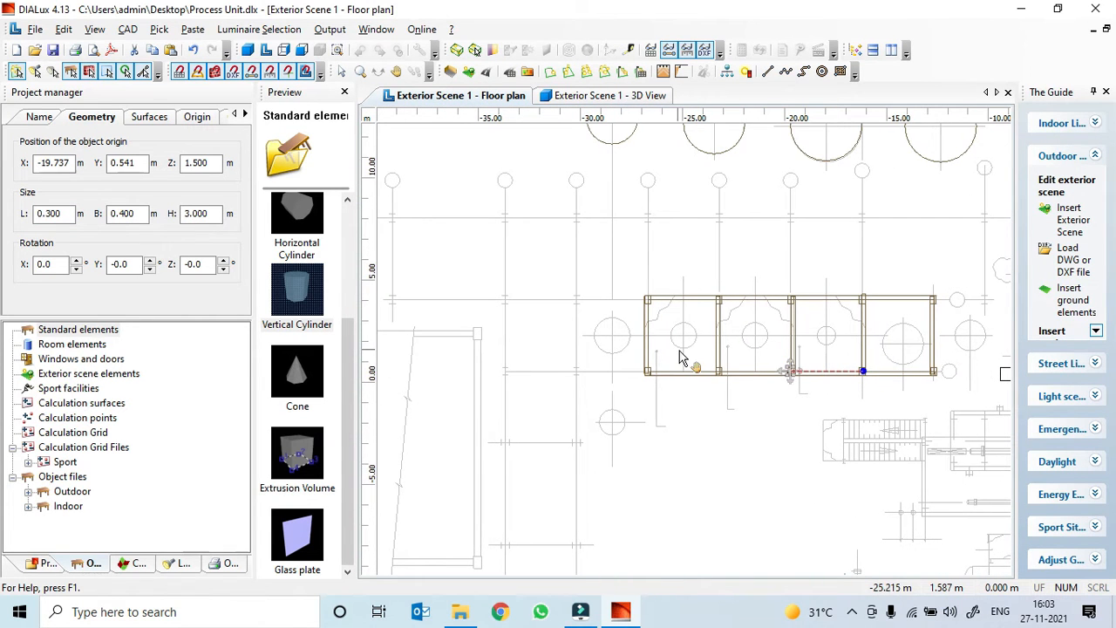
middle_drag(580, 388, 584, 304)
scroll(614, 390, down, 2)
middle_drag(616, 399, 622, 362)
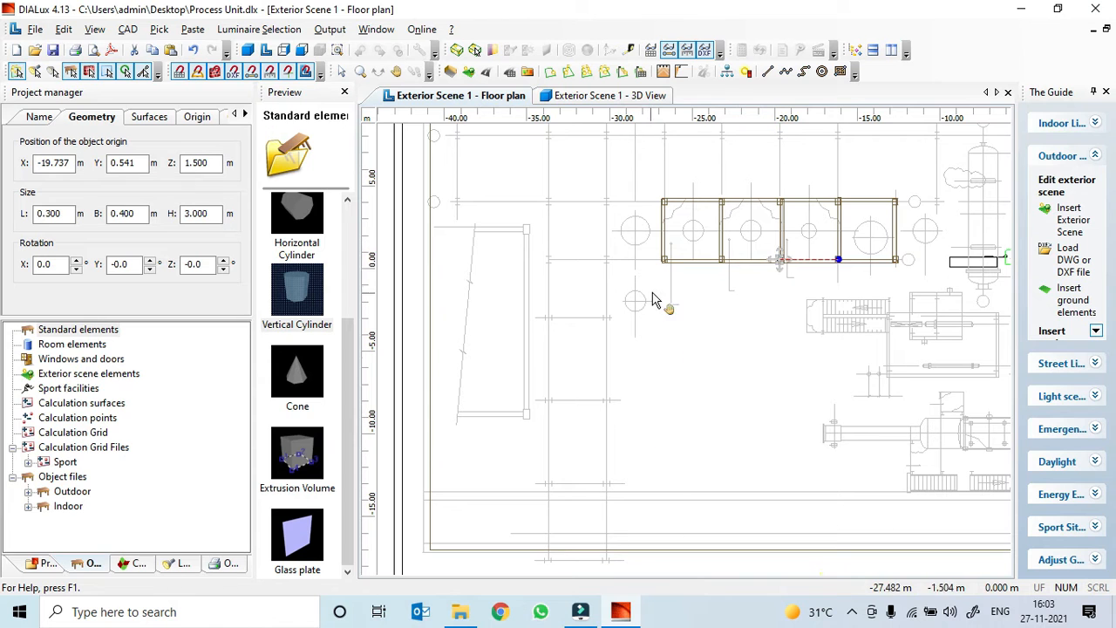
scroll(668, 332, down, 2)
middle_drag(668, 339, 668, 375)
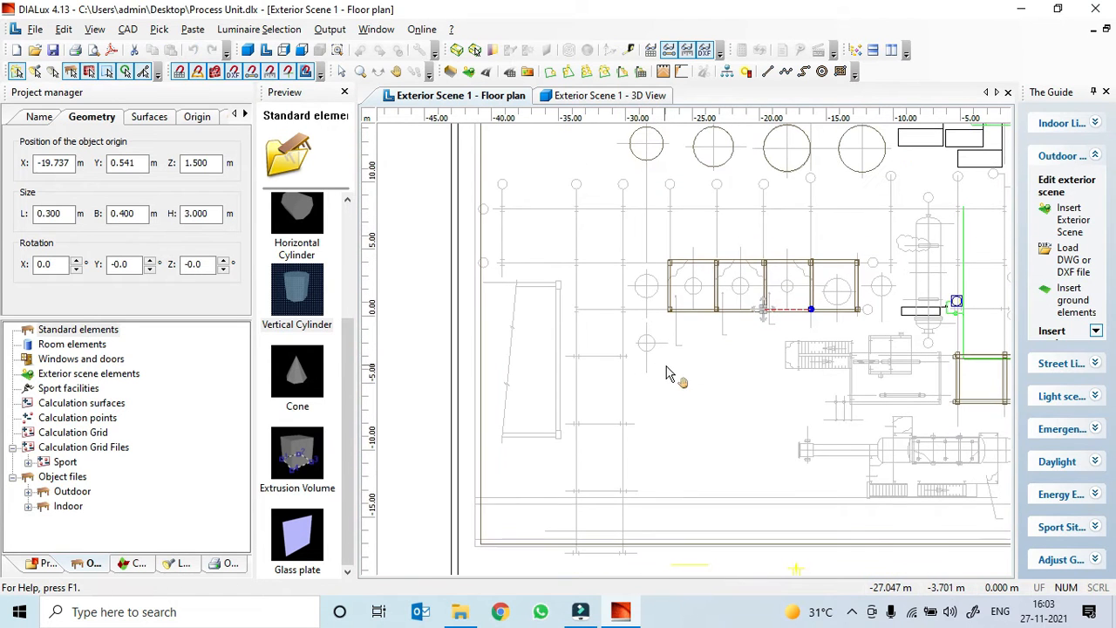
drag(677, 361, 624, 427)
scroll(617, 306, up, 3)
scroll(628, 436, down, 2)
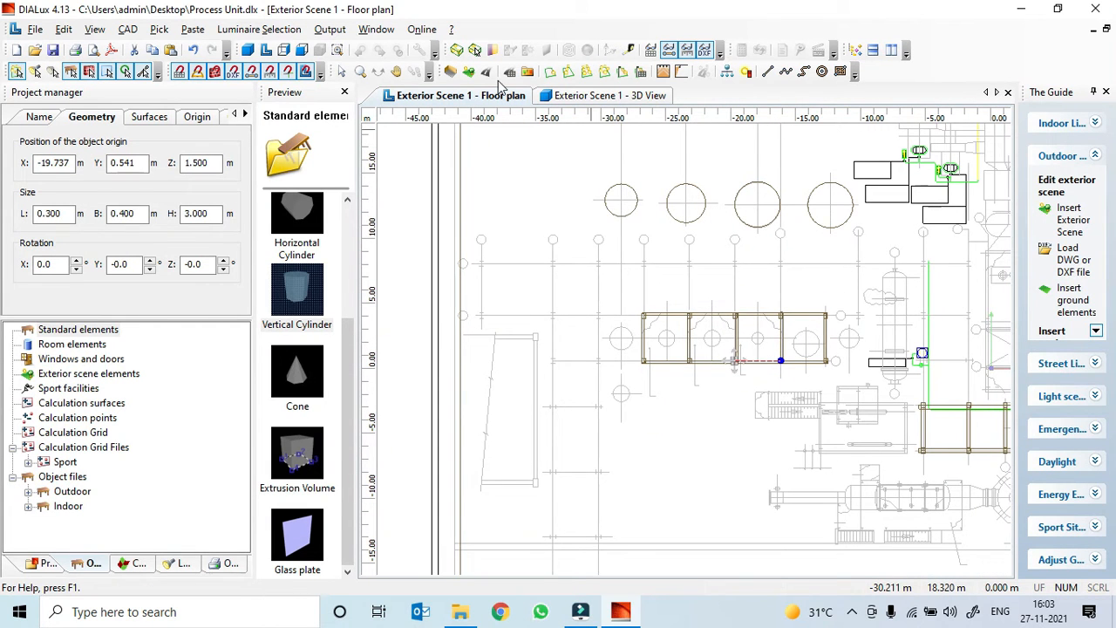
- Measure the length of the long horizontal grid line between the frame and the vertical vessels
click(629, 49)
scroll(468, 320, up, 2)
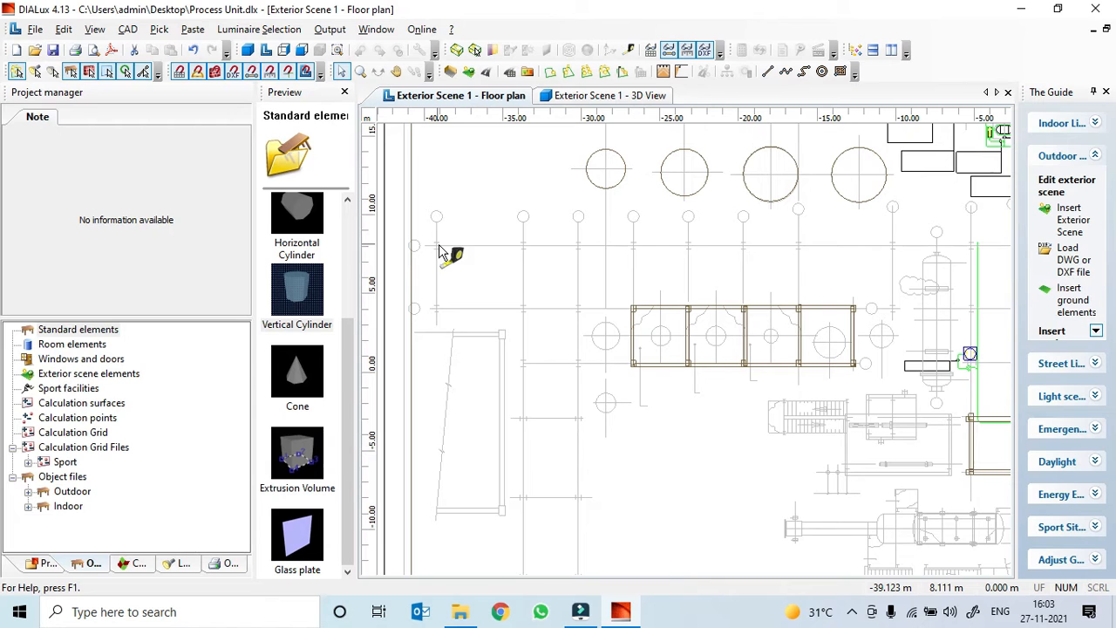
click(436, 248)
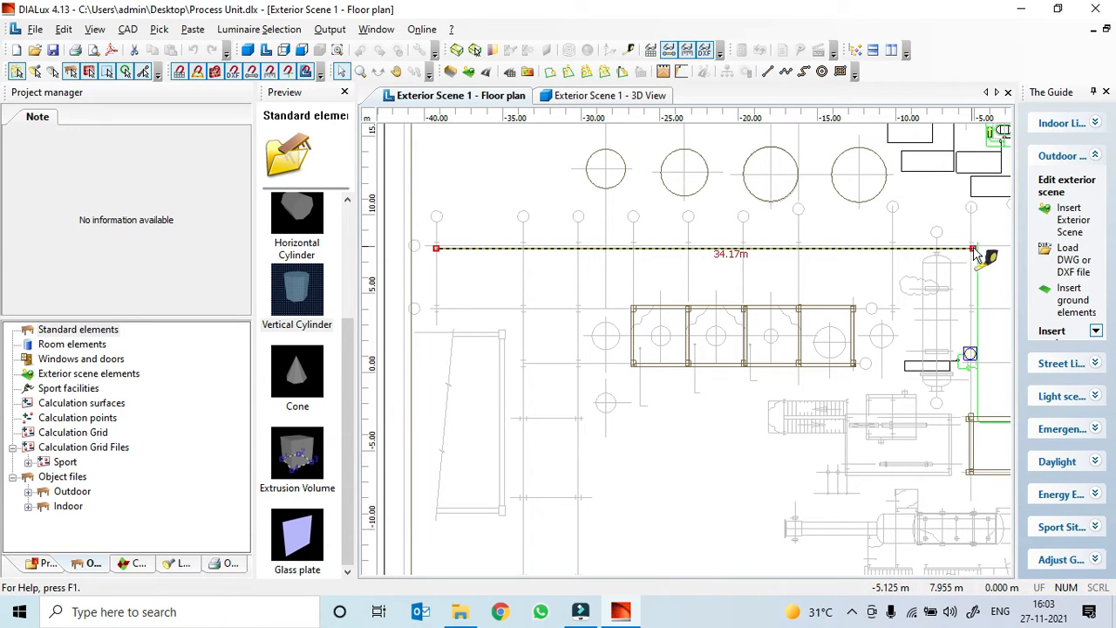
click(973, 249)
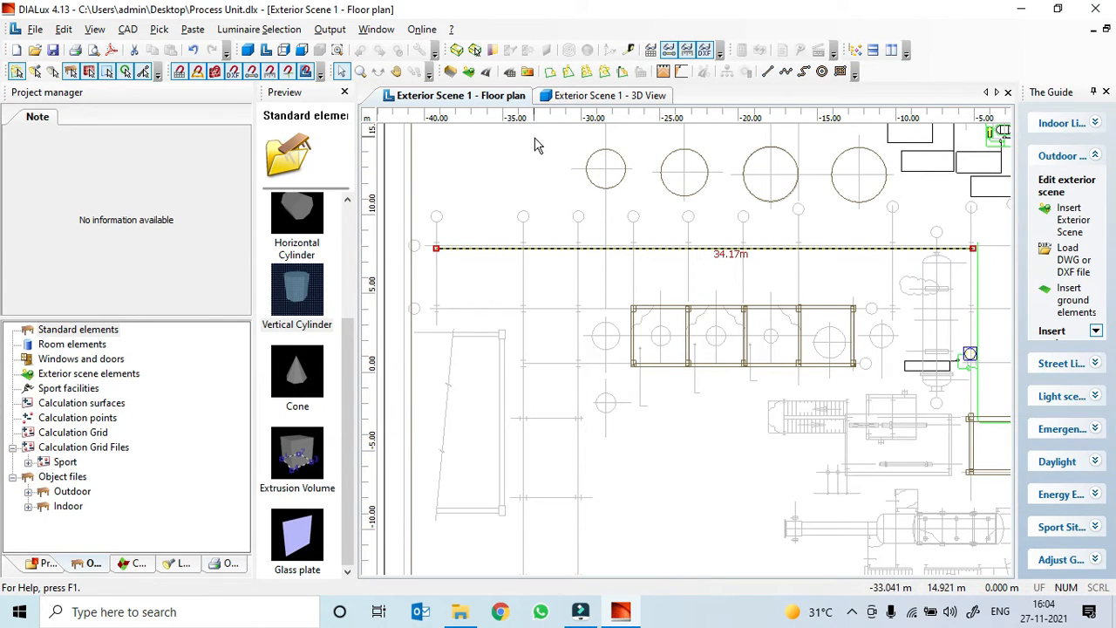
- Copy the frame's upper beam, save the project, and paste the copy just above the frame
right_click(658, 310)
click(715, 277)
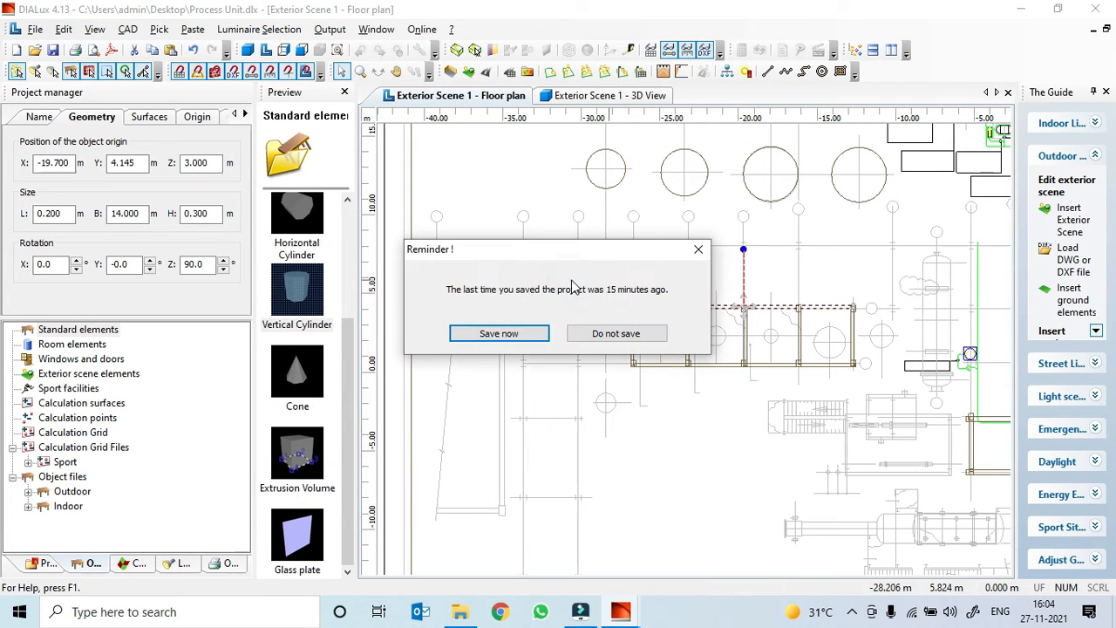
click(519, 333)
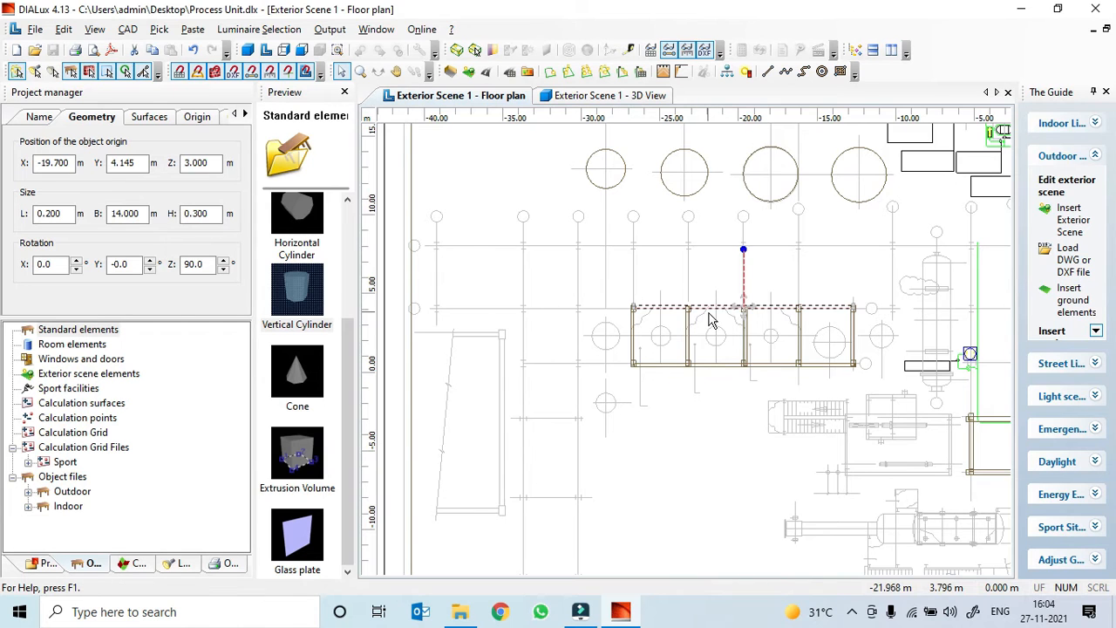
scroll(711, 320, down, 2)
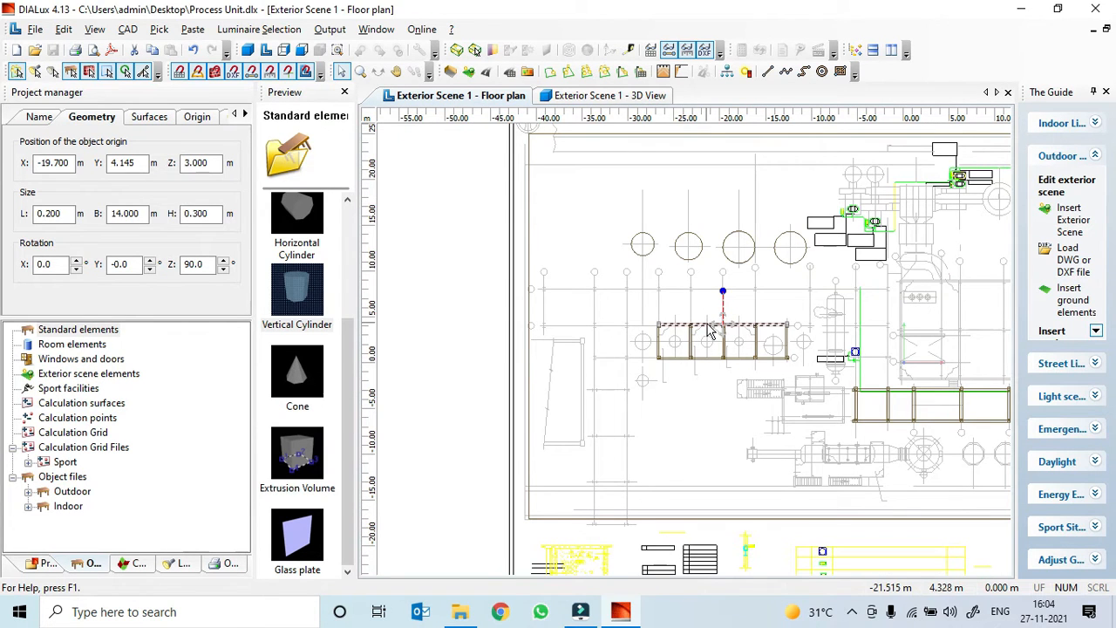
click(606, 303)
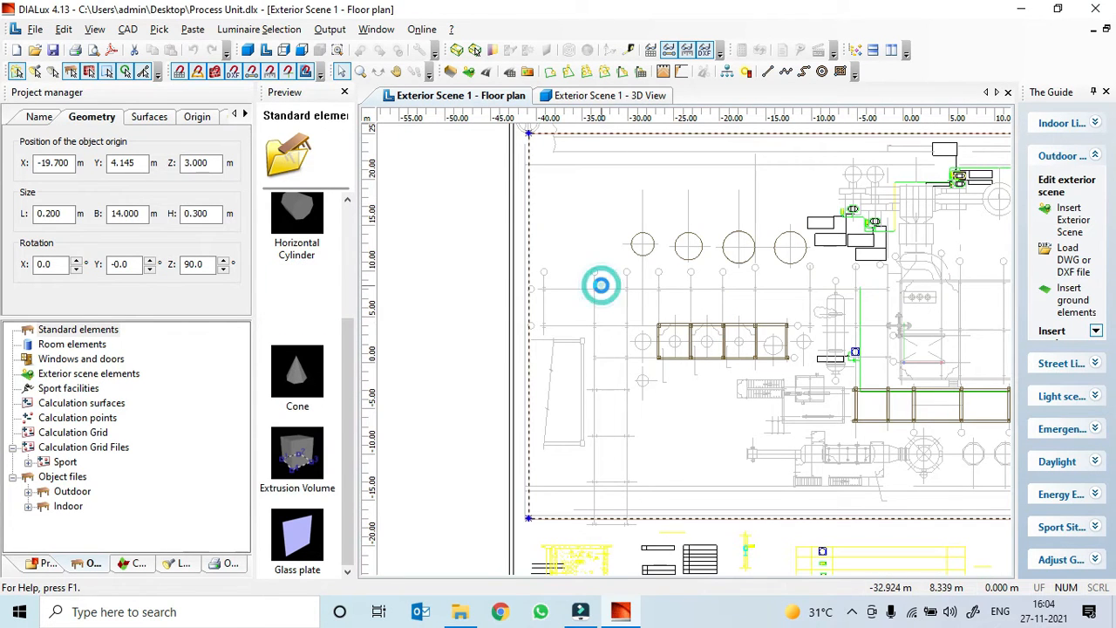
click(689, 310)
- Set the copied beam's B size to 34 m
click(713, 310)
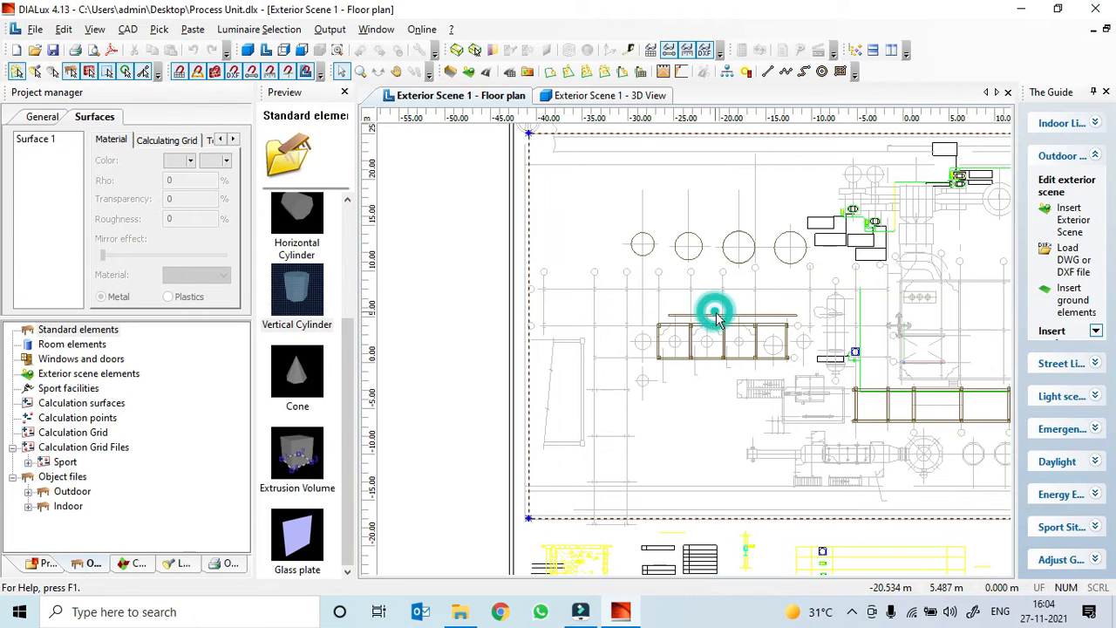
click(90, 116)
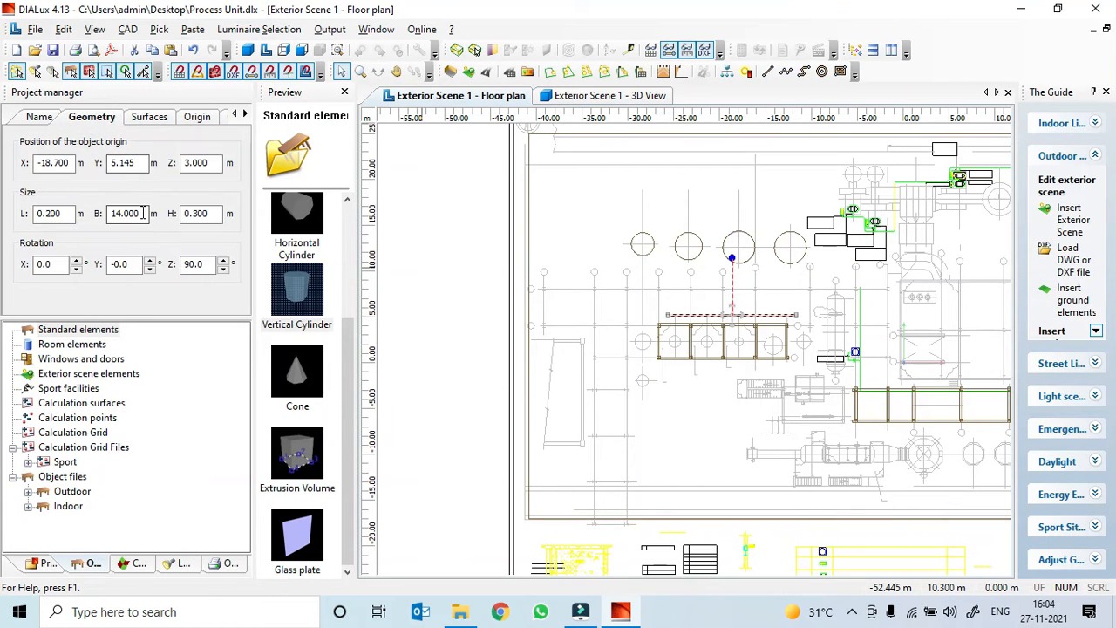
double_click(129, 214)
text(34)
key(Tab)
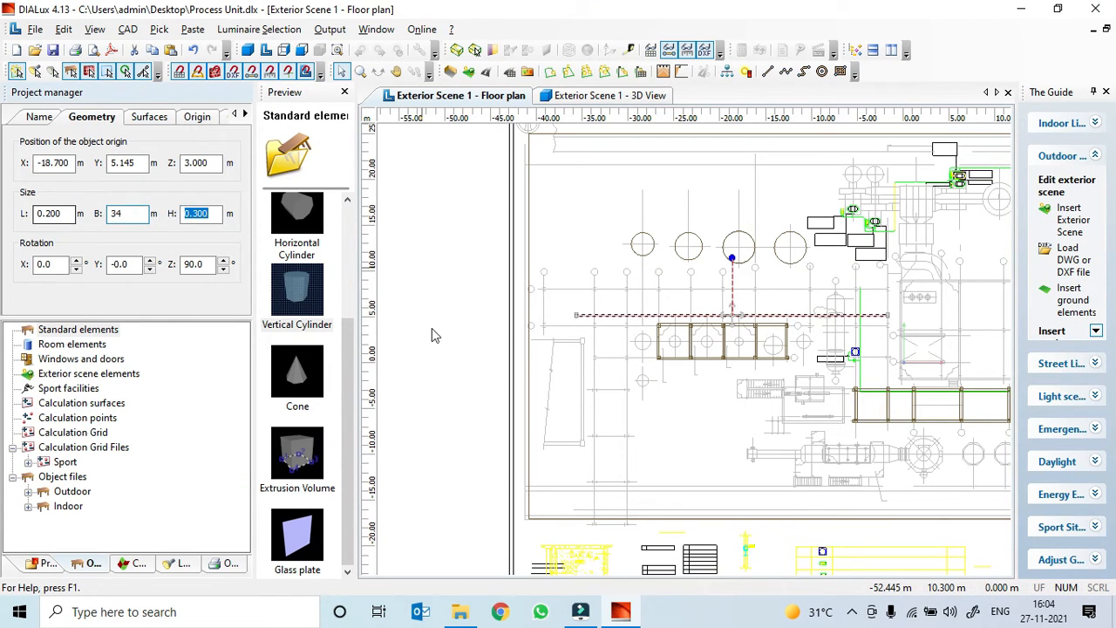
- Move the 34 m beam up onto the horizontal grid line below the vessels, to about X -22.970 m and Y 8.051 m
scroll(737, 354, up, 2)
drag(730, 344, 681, 316)
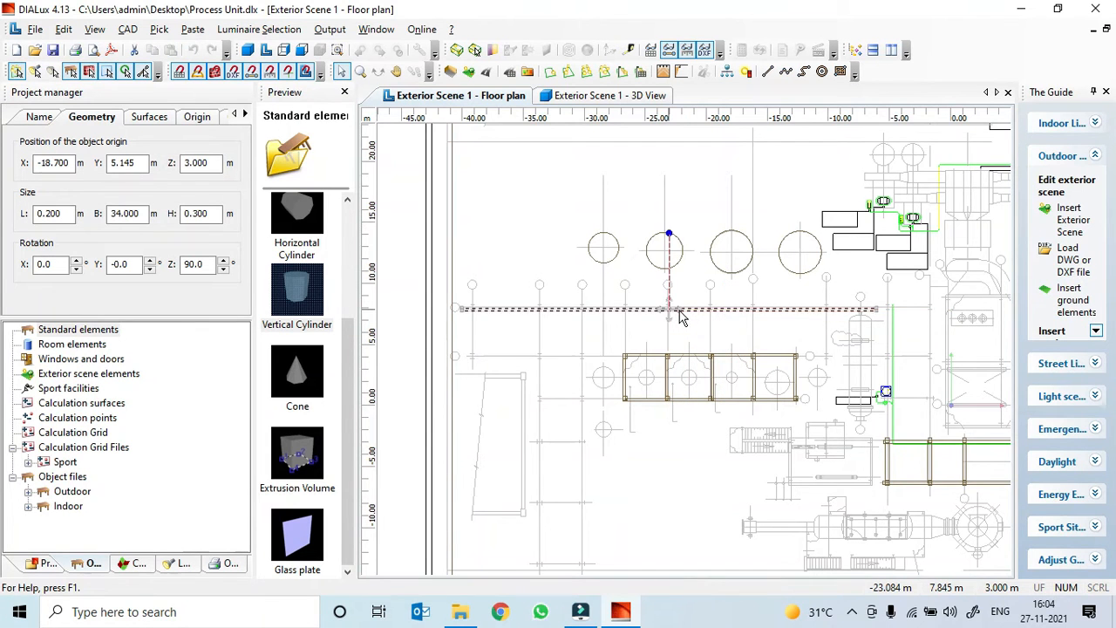
scroll(684, 321, up, 5)
scroll(668, 410, up, 4)
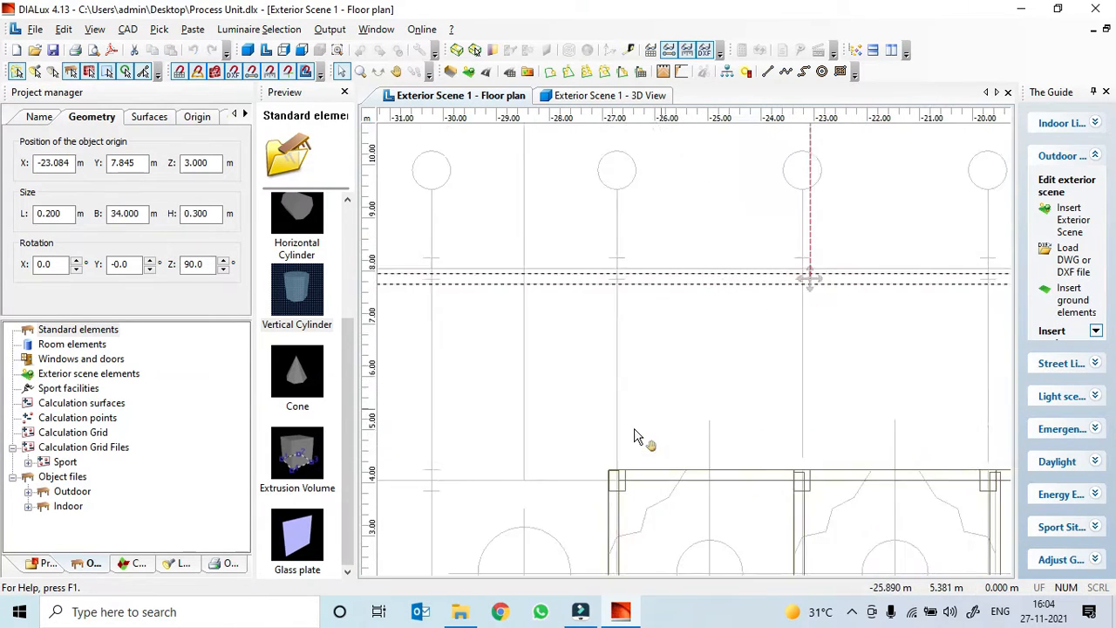
mouse_move(668, 420)
mouse_down()
mouse_move(671, 404)
mouse_move(683, 410)
mouse_up()
scroll(655, 410, down, 6)
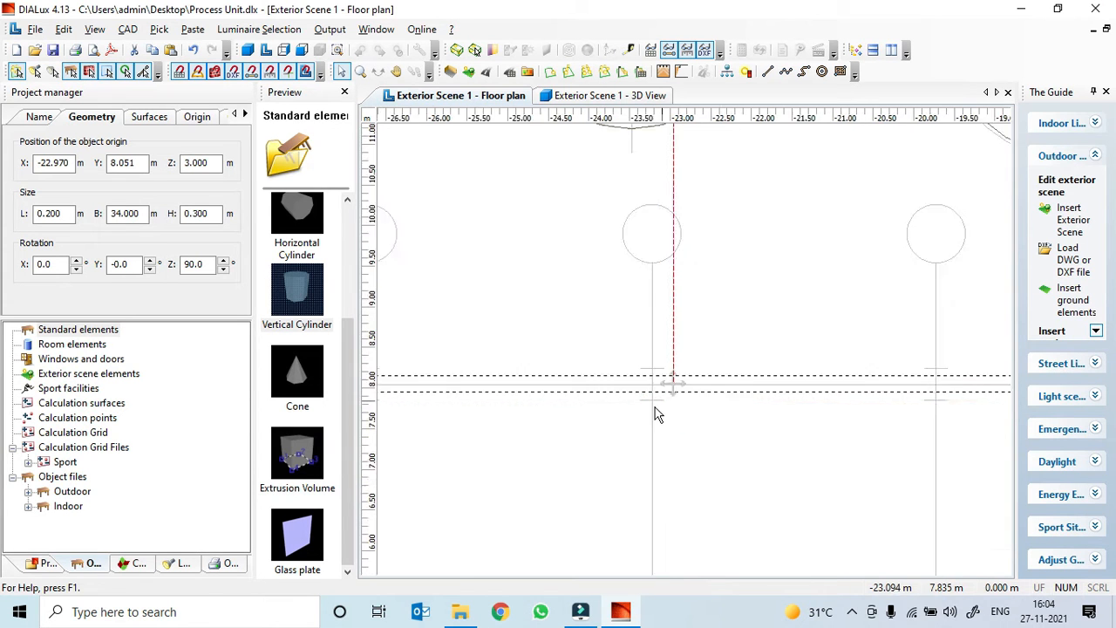
- Shift the 34 m beam along the grid line to about X -22.464 m so its right end meets the last grid axis
middle_drag(888, 421, 770, 421)
scroll(648, 395, up, 2)
middle_drag(620, 398, 465, 458)
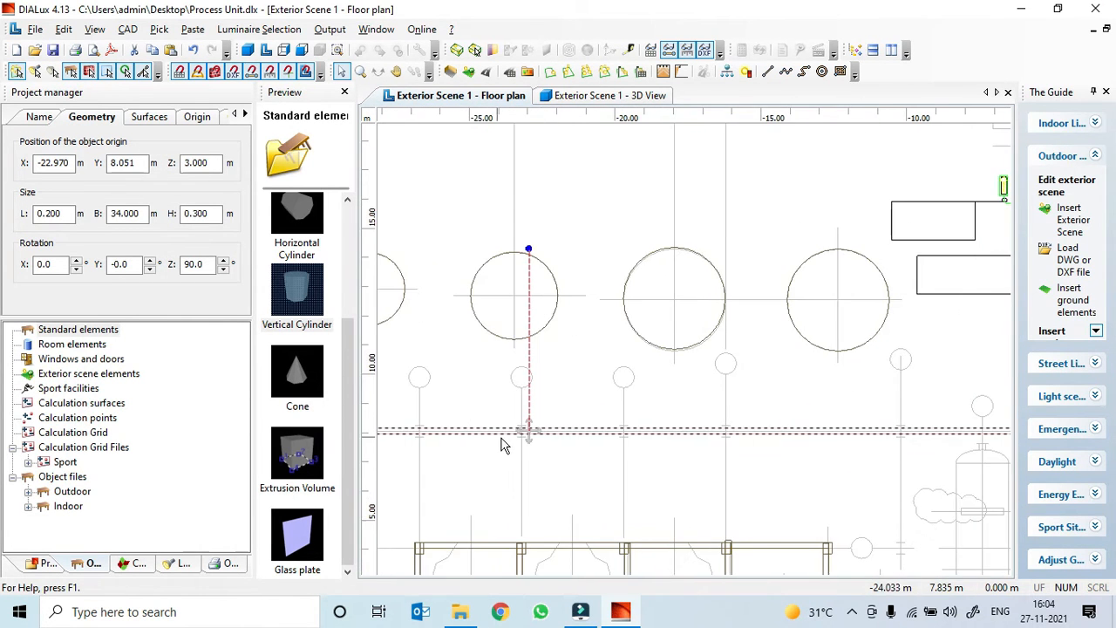
drag(528, 431, 543, 431)
scroll(537, 461, down, 2)
mouse_move(538, 467)
middle_down()
mouse_move(747, 466)
mouse_move(386, 460)
middle_up()
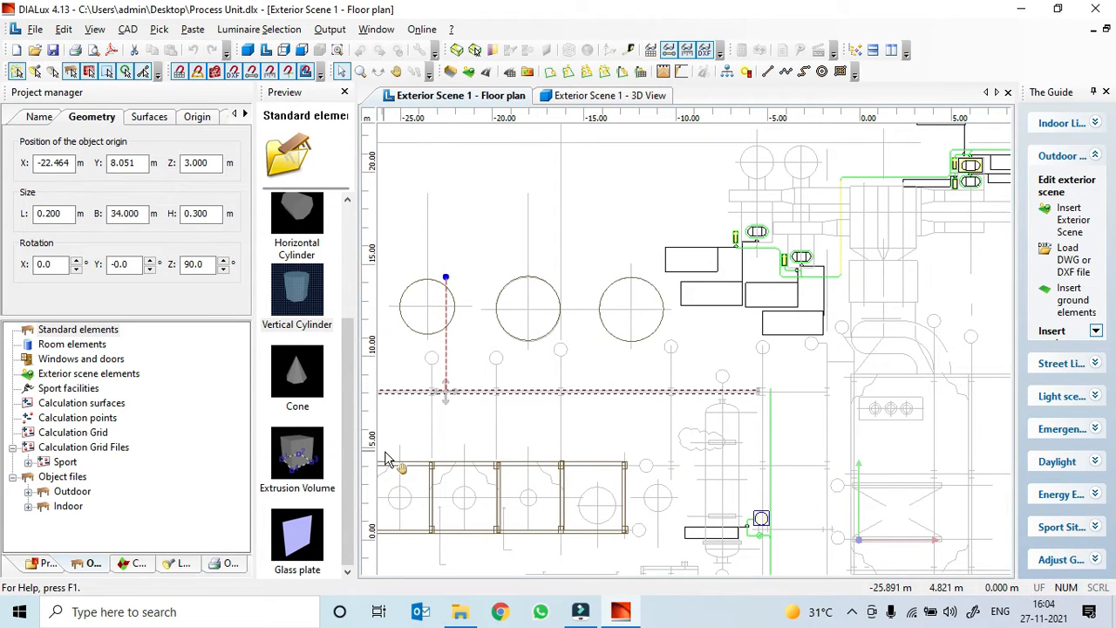
- Duplicate the 34 m beam and place the copy just above the original
scroll(528, 387, up, 6)
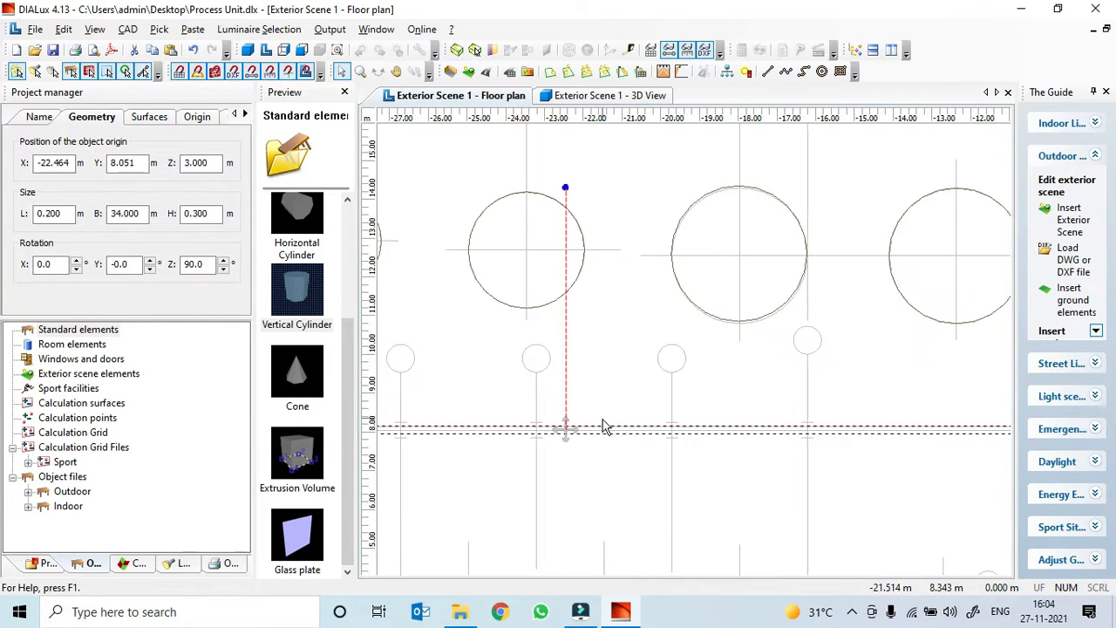
click(643, 369)
scroll(541, 473, up, 3)
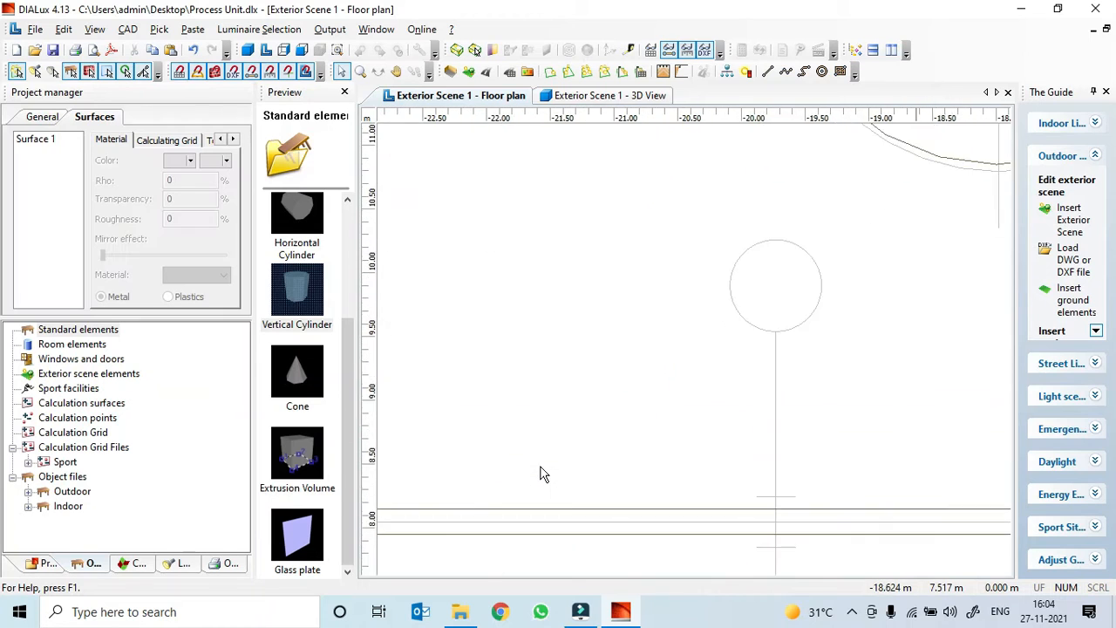
right_click(639, 406)
middle_drag(544, 434, 595, 430)
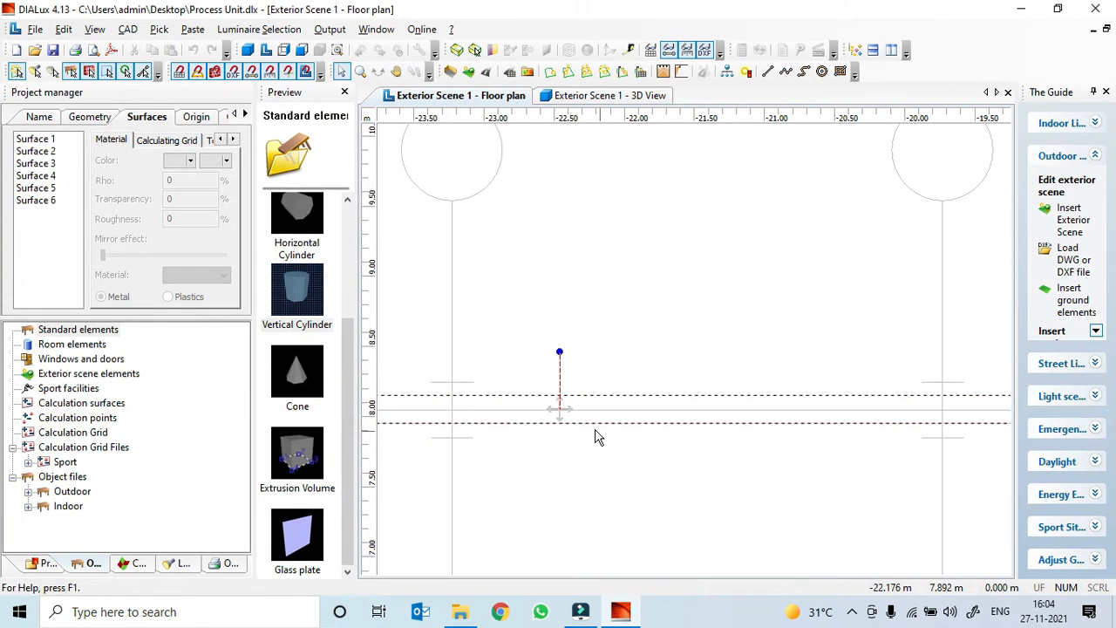
scroll(571, 428, down, 7)
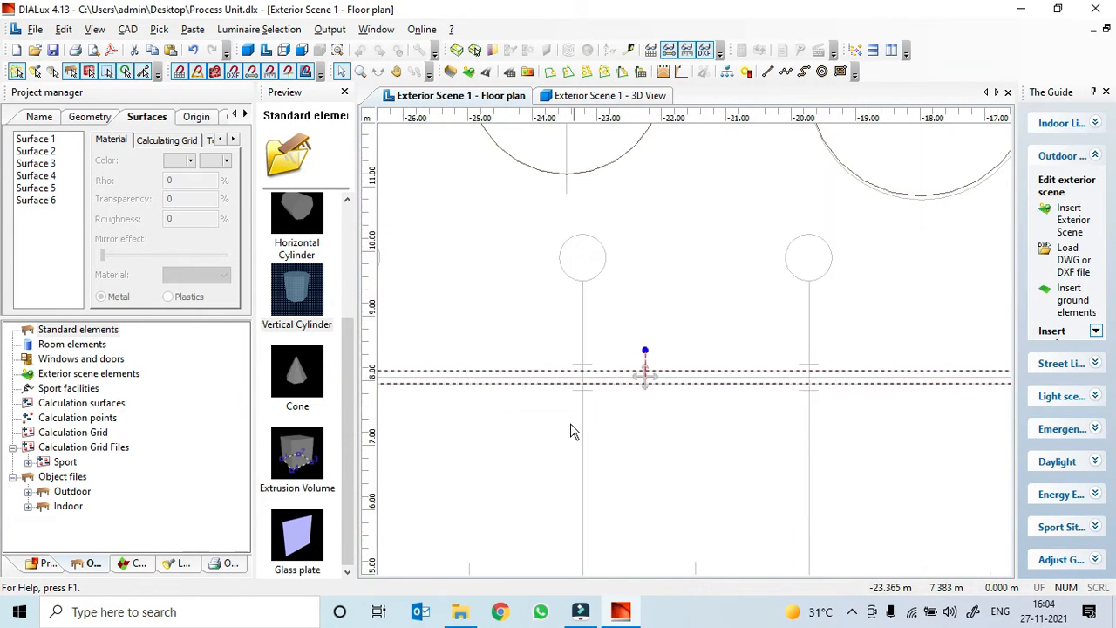
scroll(571, 428, down, 2)
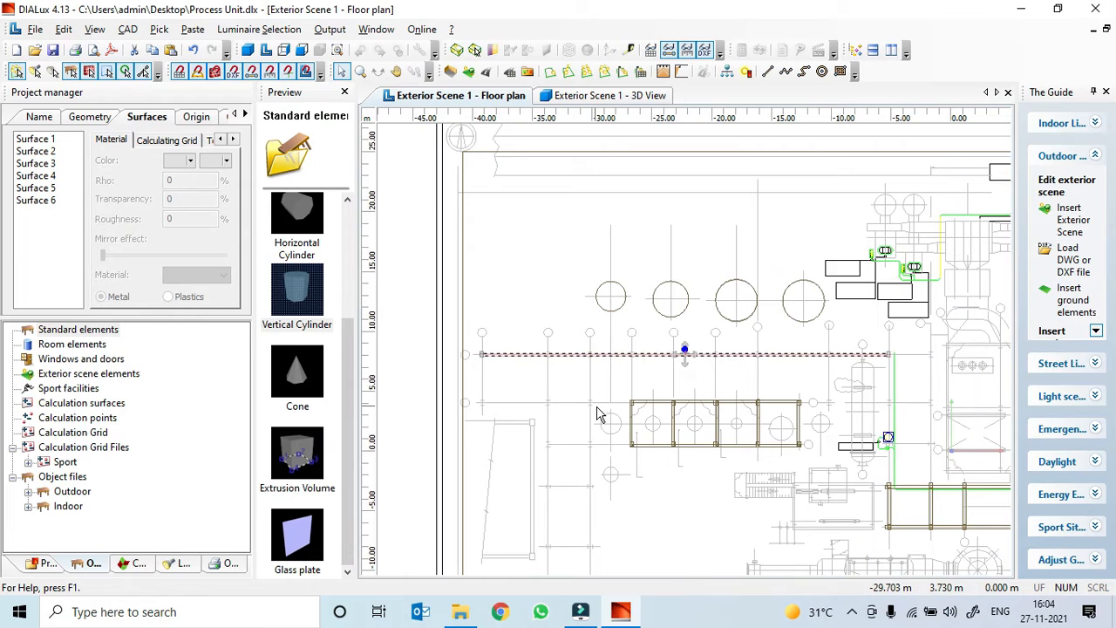
click(594, 387)
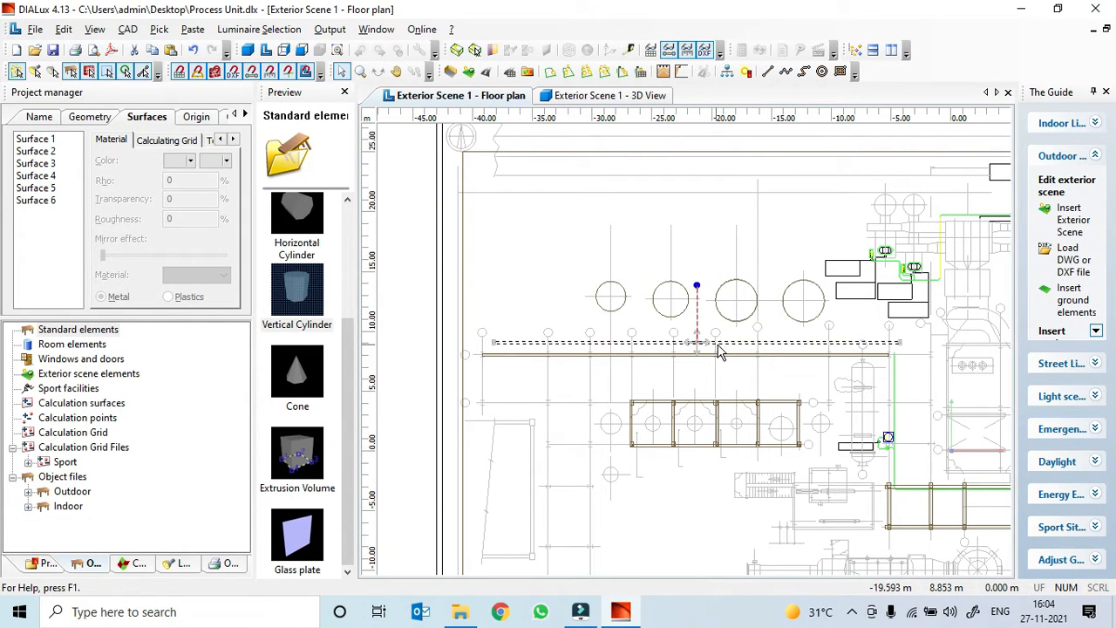
- Move the copied 34 m beam down onto the grid line along the four-bay frame's upper edge
drag(698, 343, 698, 400)
scroll(689, 409, up, 4)
scroll(698, 419, up, 6)
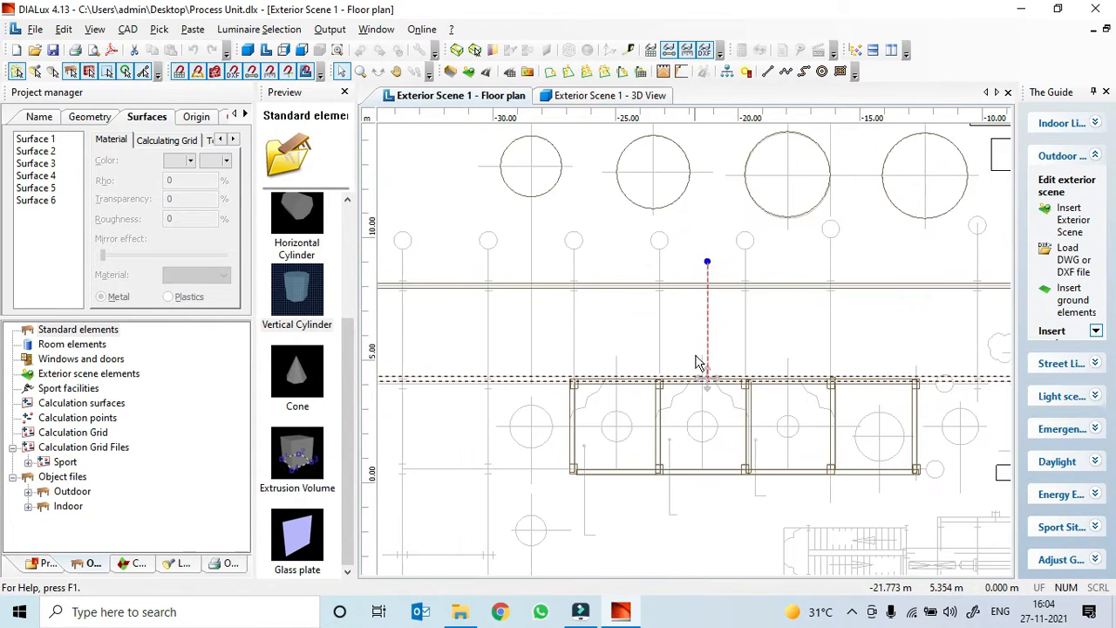
scroll(741, 454, up, 2)
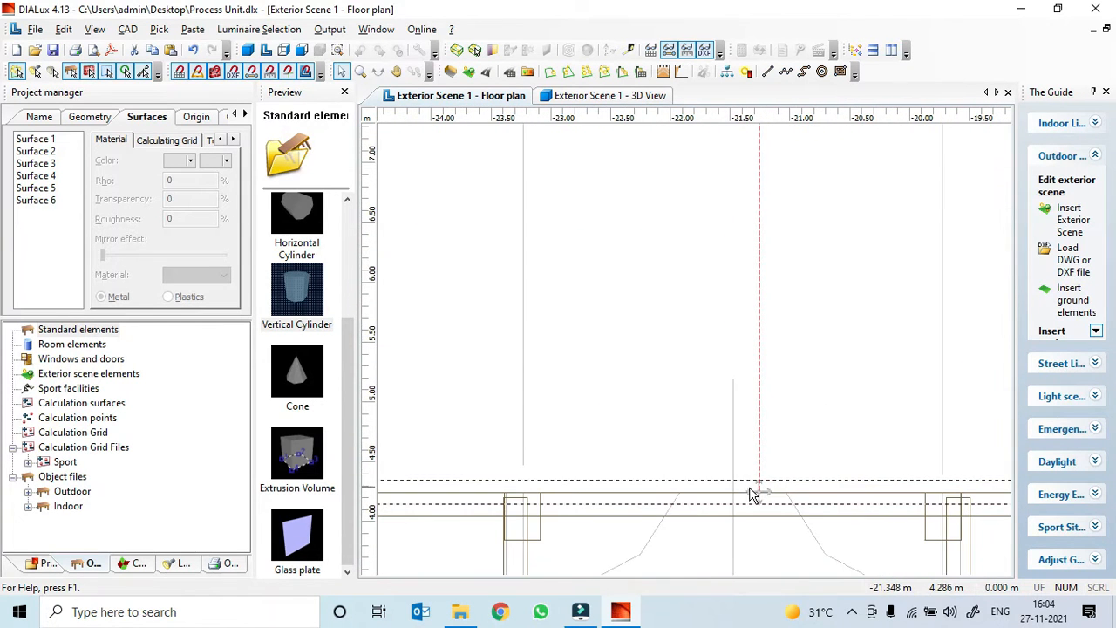
scroll(768, 514, down, 4)
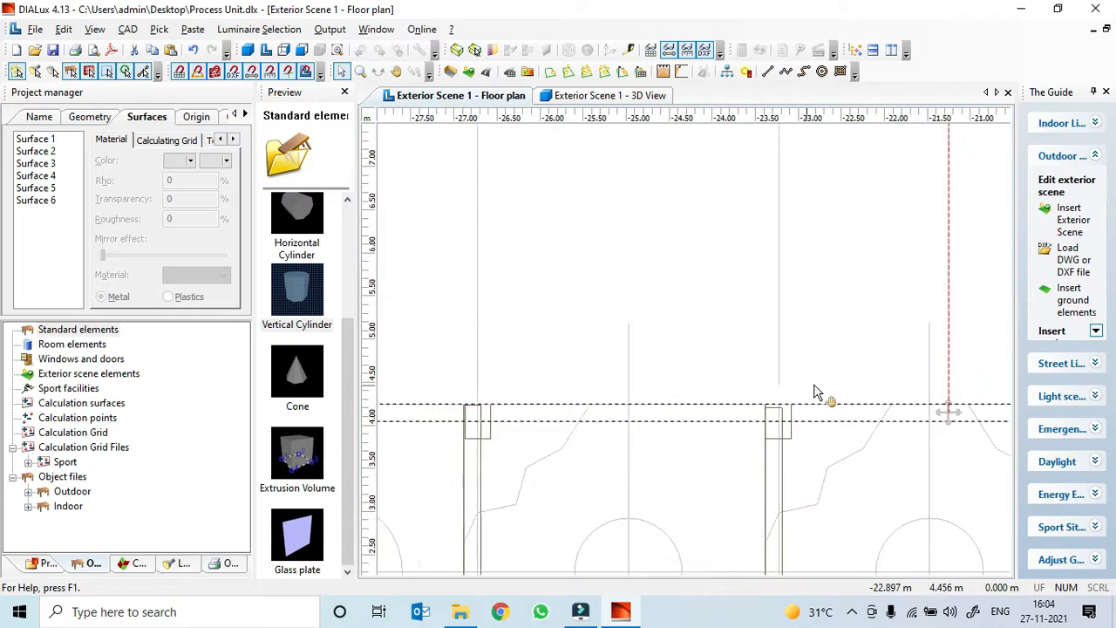
scroll(750, 423, down, 3)
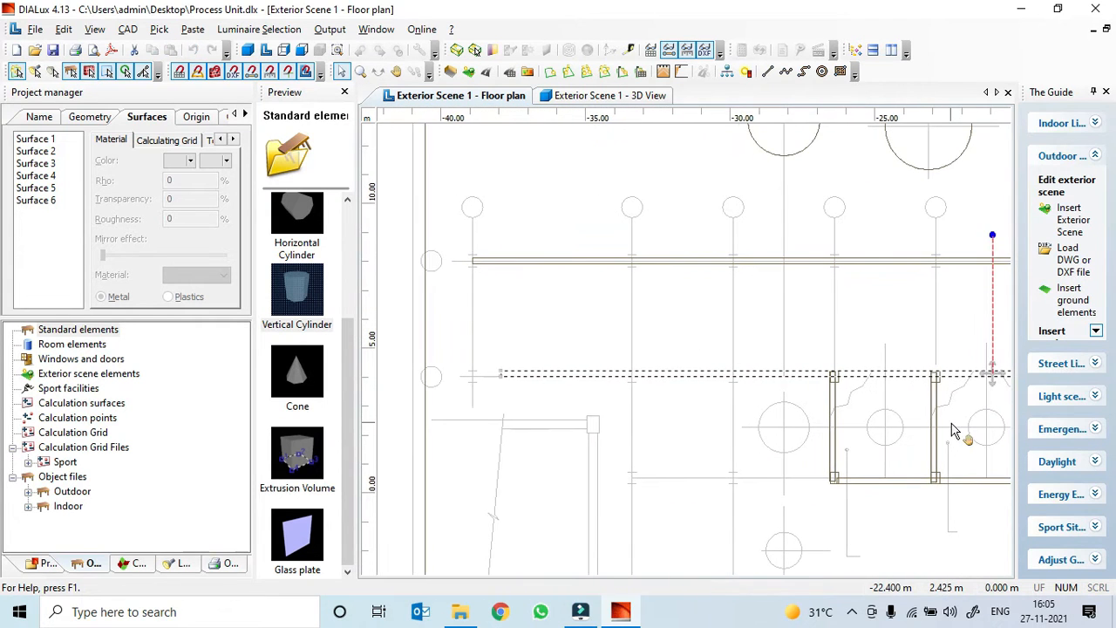
- Shift the copied 34 m beam left along the frame's upper edge to bring its ends towards the outer grid axes
middle_drag(944, 425, 815, 424)
drag(854, 376, 834, 377)
scroll(810, 390, up, 1)
middle_drag(810, 390, 1090, 398)
middle_drag(976, 397, 625, 404)
scroll(916, 375, up, 1)
middle_drag(892, 387, 742, 398)
scroll(741, 398, up, 11)
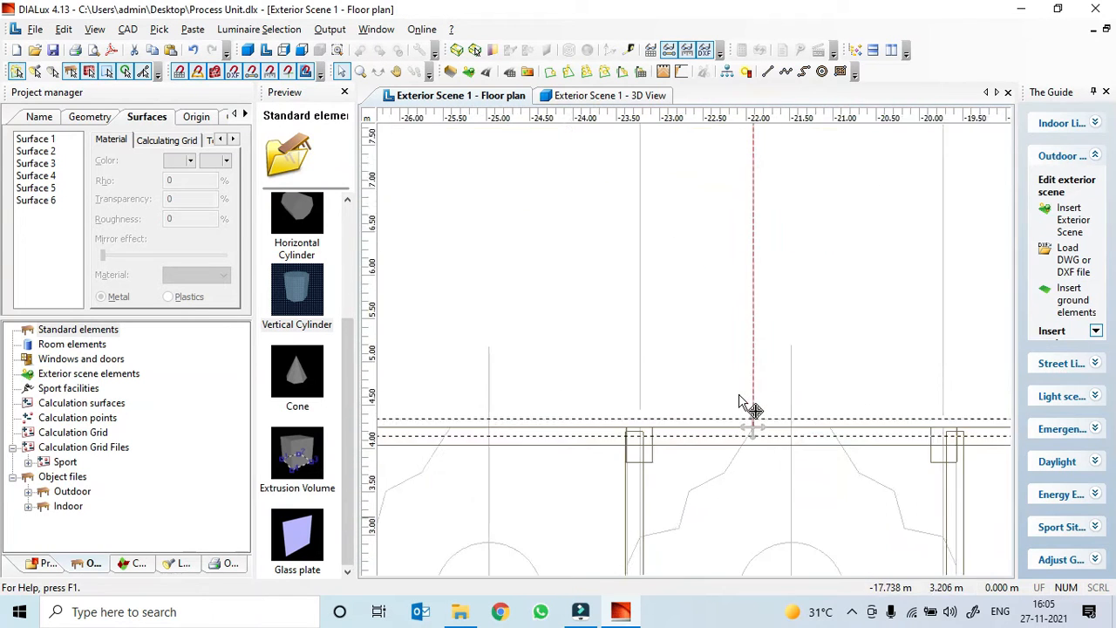
drag(788, 477, 752, 480)
- Fine-tune the lower 34 m beam's position to about X -22.155 m and Y 4.145 m
scroll(752, 489, down, 3)
scroll(723, 494, down, 2)
middle_drag(538, 456, 623, 451)
scroll(738, 379, up, 3)
scroll(777, 428, up, 4)
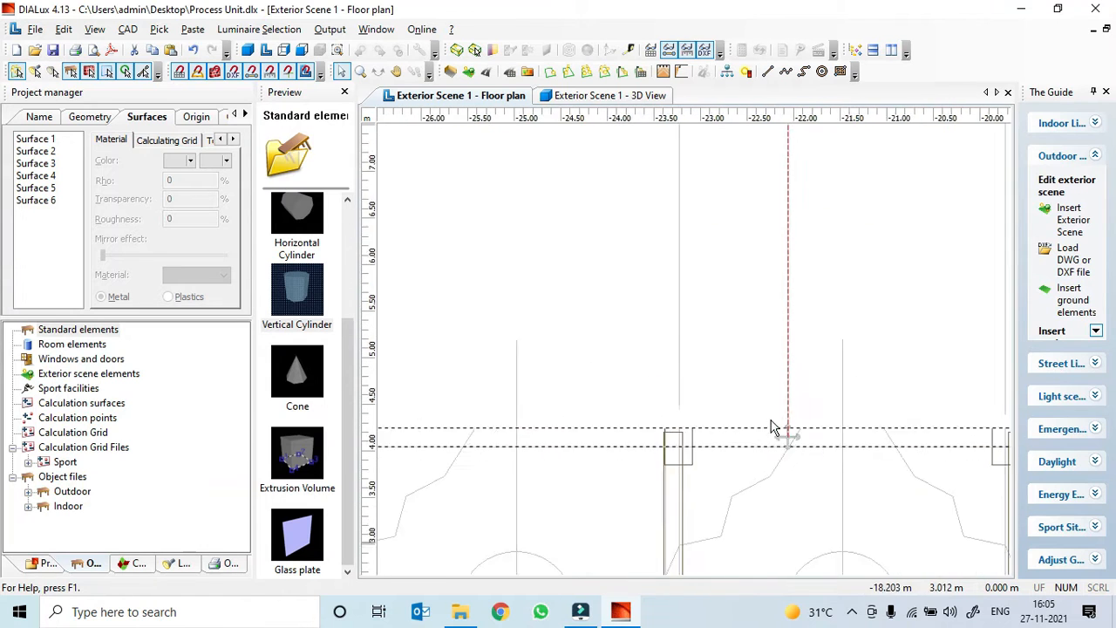
scroll(820, 475, up, 4)
click(845, 486)
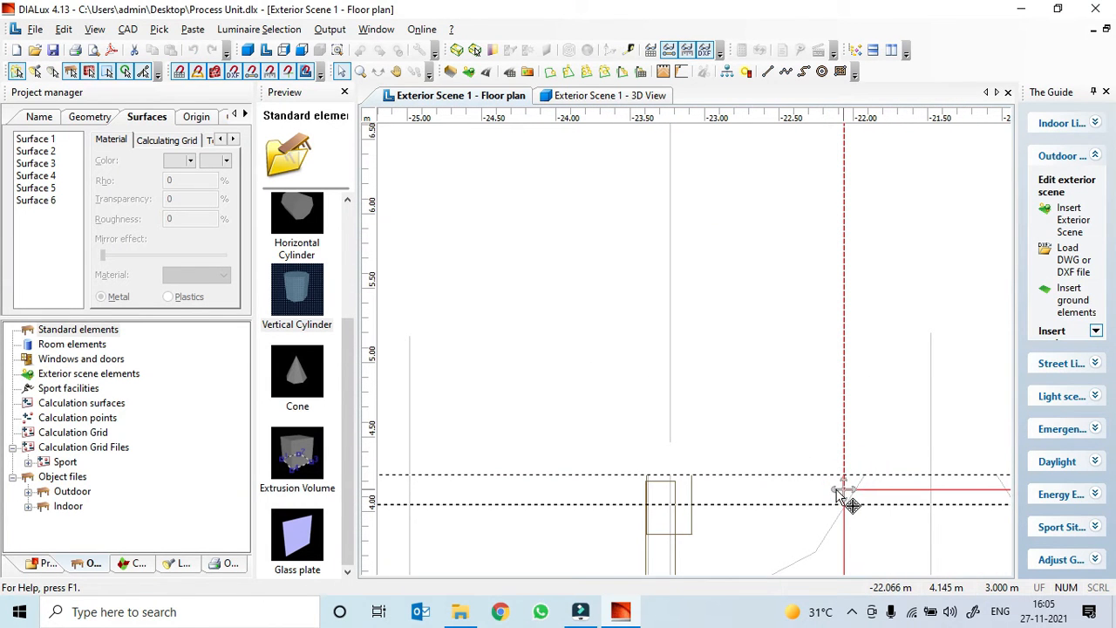
scroll(820, 497, down, 3)
scroll(698, 488, down, 3)
middle_drag(634, 485, 942, 485)
scroll(488, 479, down, 2)
scroll(628, 474, down, 3)
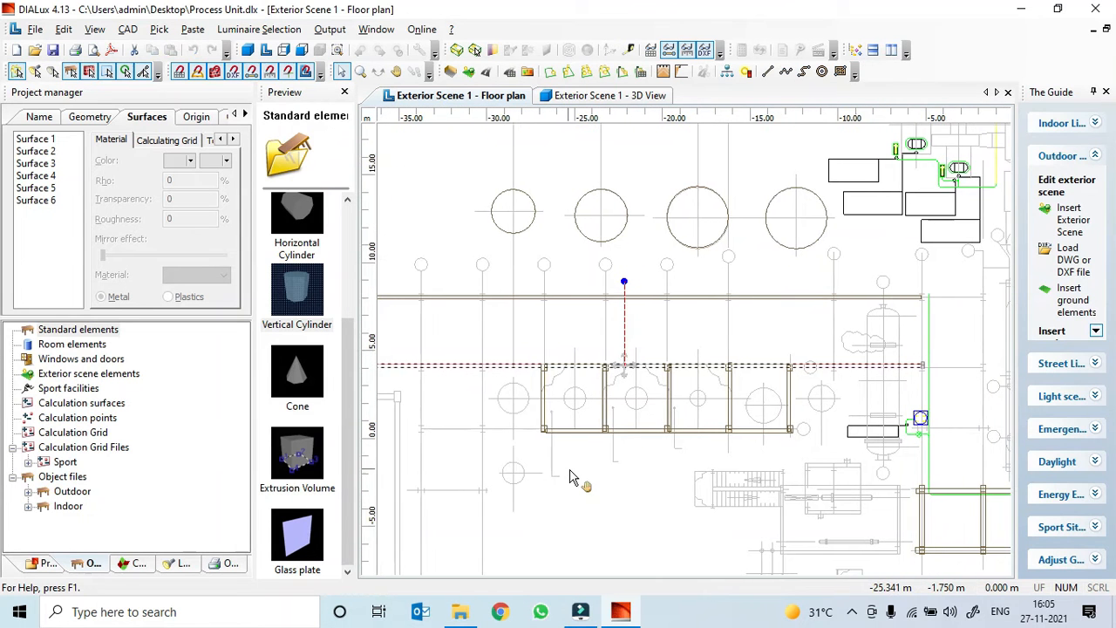
middle_drag(571, 477, 662, 477)
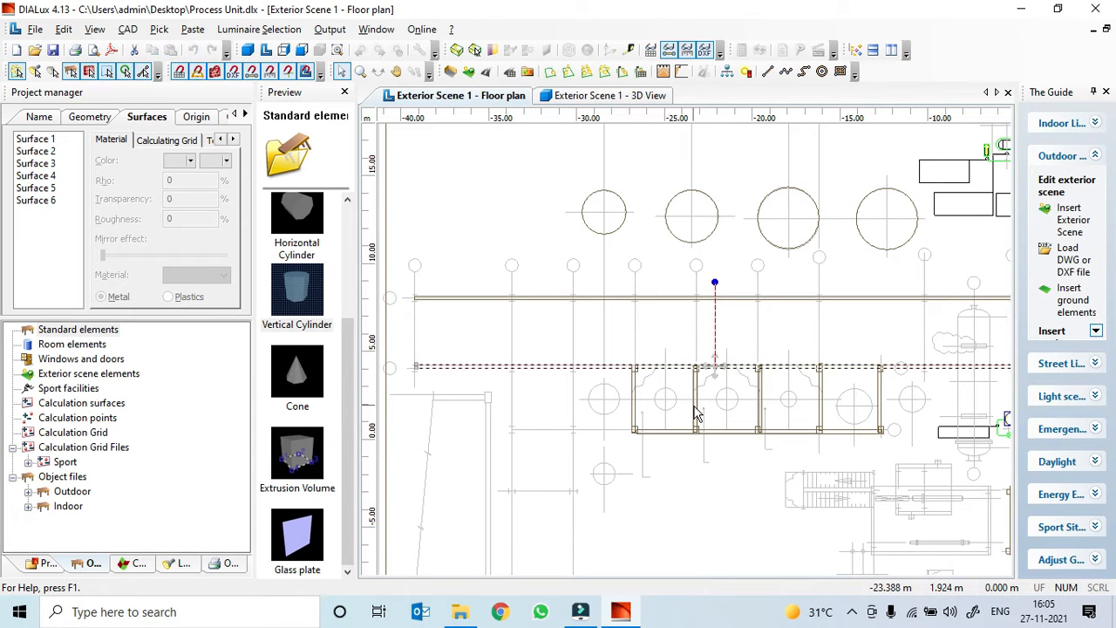
- Copy the four-bay frame's second cross beam from the left to the clipboard
right_click(698, 415)
click(737, 304)
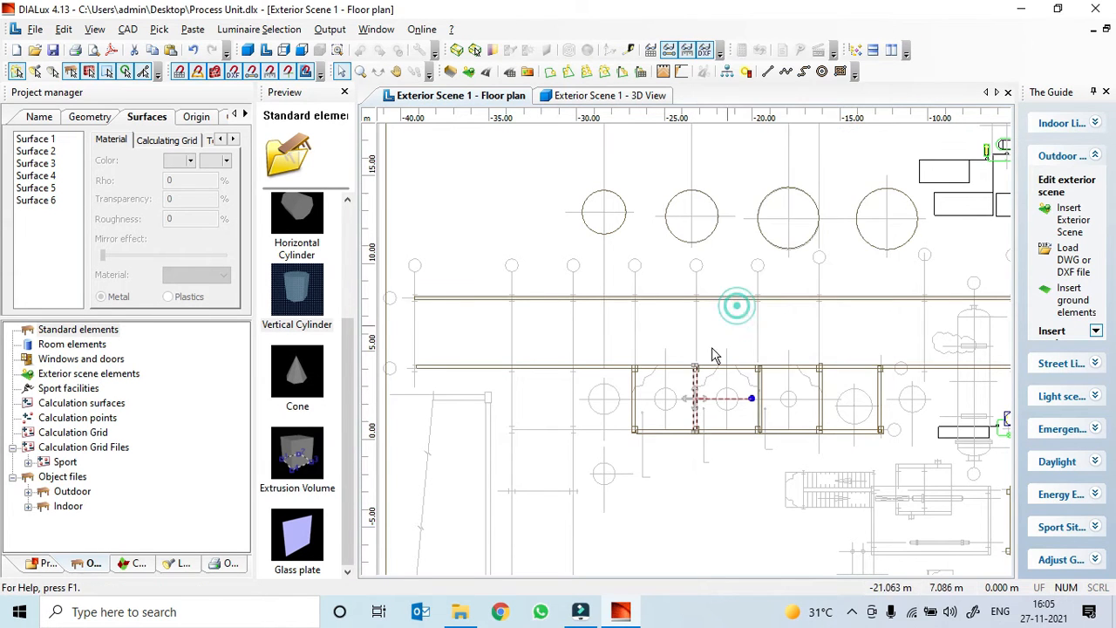
middle_drag(541, 410, 593, 397)
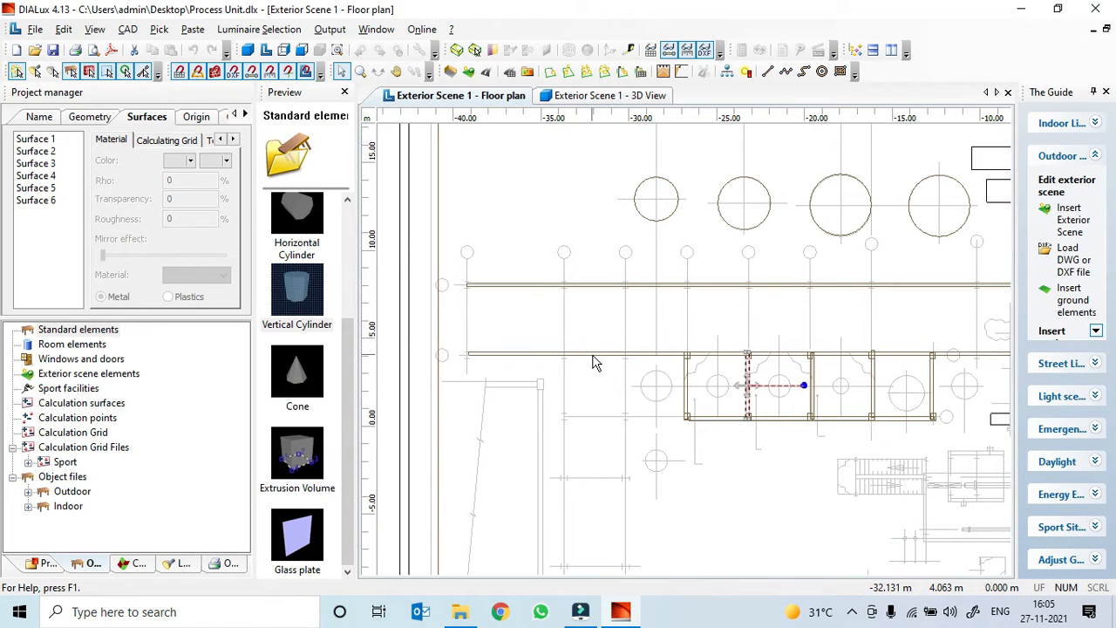
- Inspect the lower 34 m beam in the 3D view and set its Z position to 5 m
right_click(593, 362)
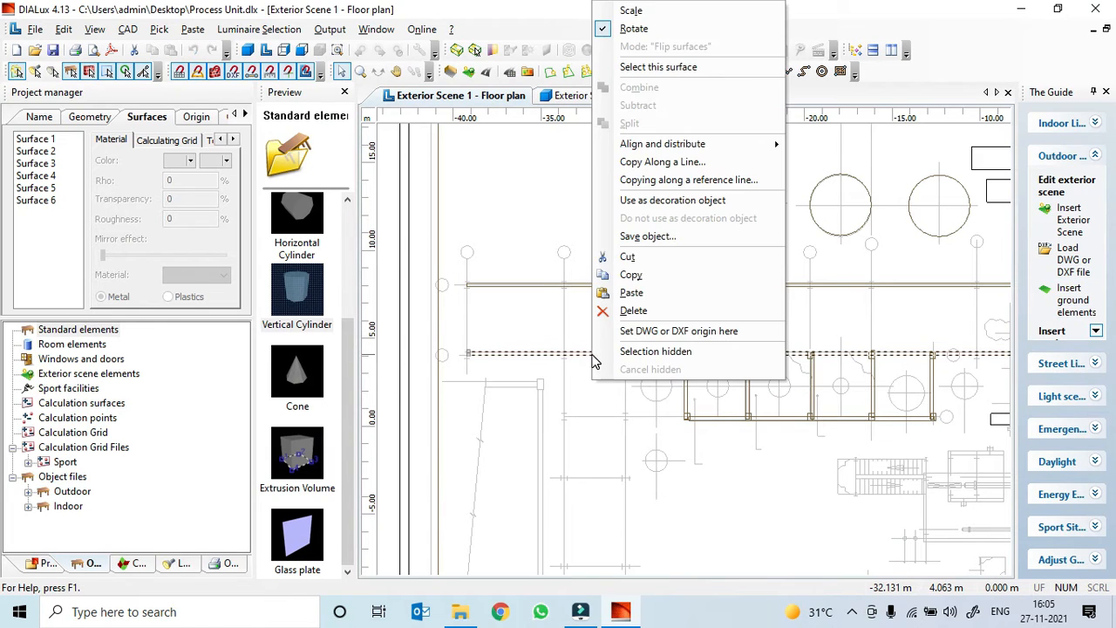
click(86, 119)
drag(218, 217, 186, 210)
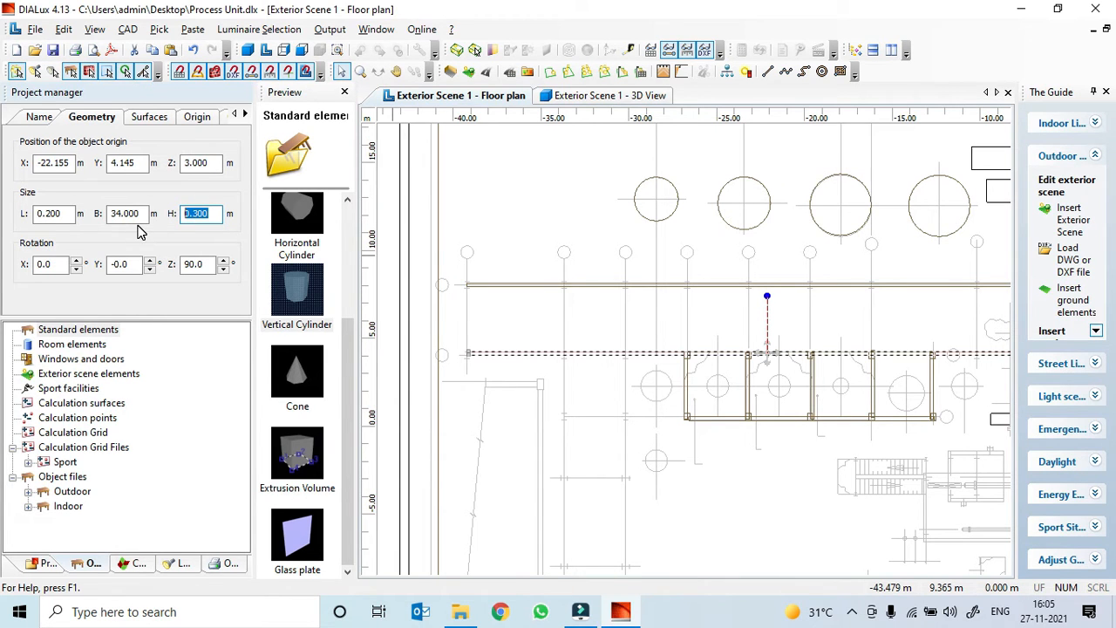
click(606, 95)
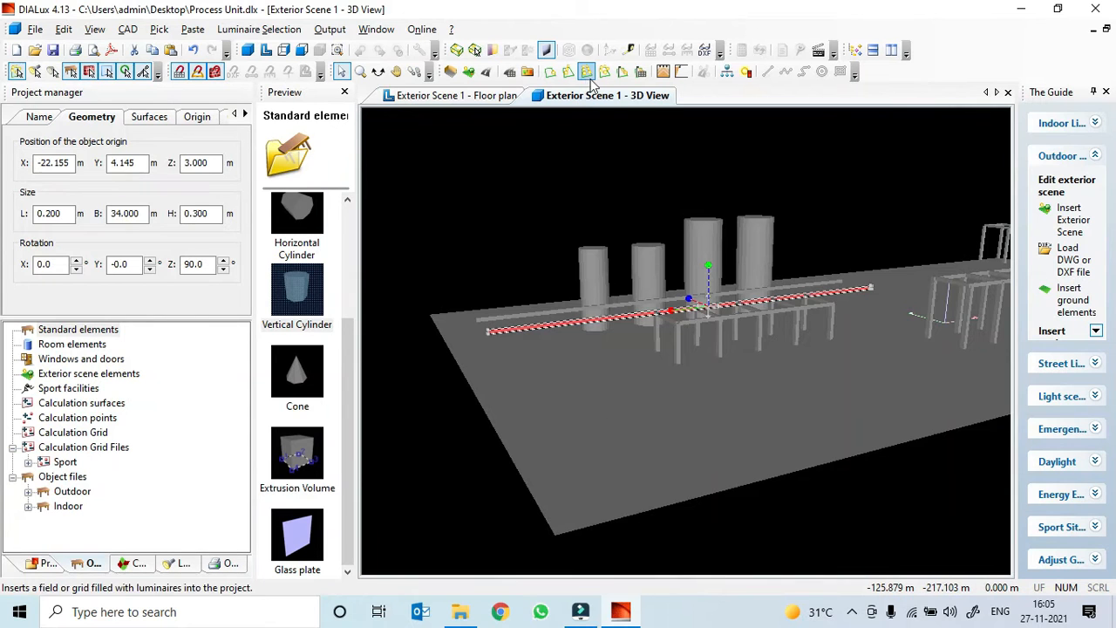
click(378, 70)
mouse_move(624, 444)
mouse_down()
mouse_move(637, 443)
mouse_move(640, 405)
mouse_move(643, 449)
mouse_move(632, 409)
mouse_move(609, 413)
mouse_move(692, 410)
mouse_move(664, 480)
mouse_move(668, 472)
mouse_move(553, 468)
mouse_move(632, 454)
mouse_up()
double_click(195, 164)
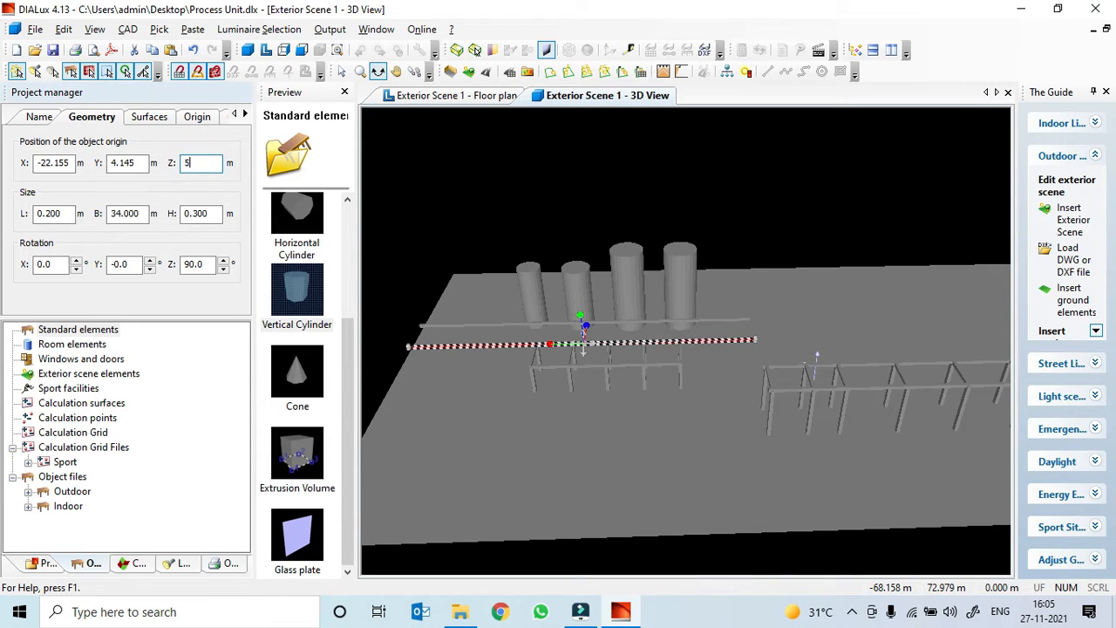
text(5)
key(Tab)
- Select the upper 34 m beam in the floor plan and set its Z position to 5 m
click(513, 99)
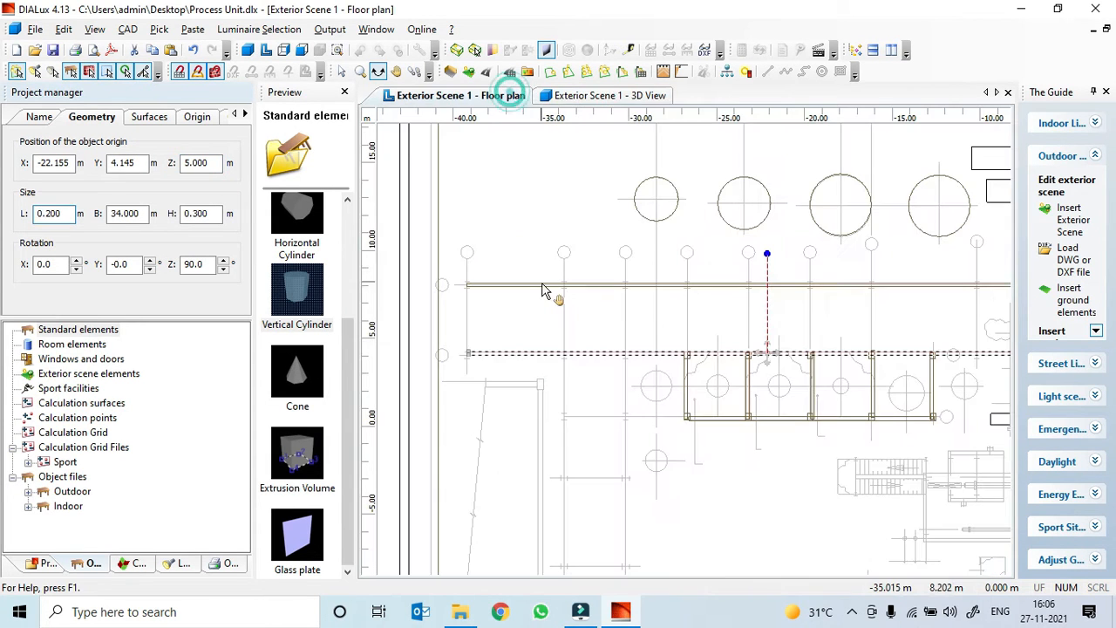
right_click(611, 293)
click(151, 172)
text(5)
key(Tab)
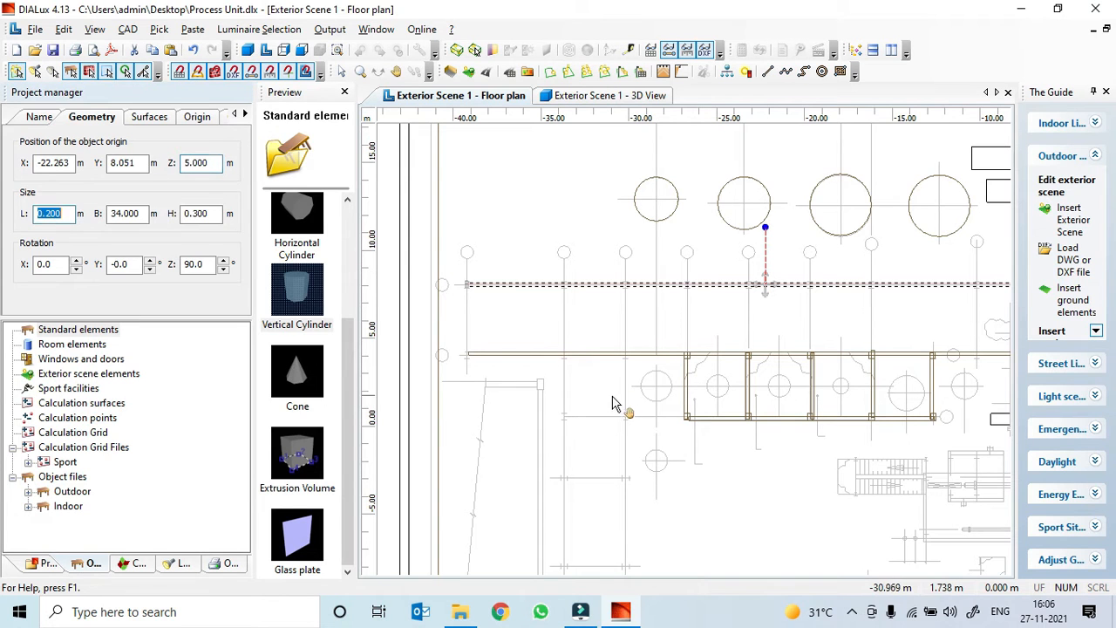
- Duplicate the 3.8 m cross beam at the four-bay frame's left end
click(691, 403)
right_click(691, 403)
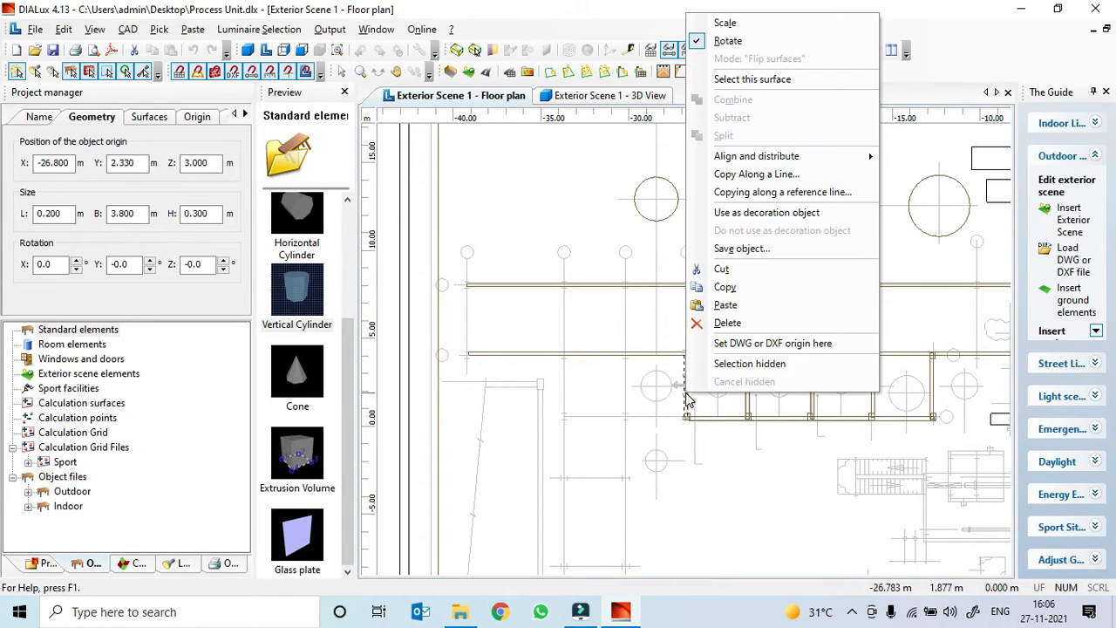
click(722, 292)
key(ctrl+v)
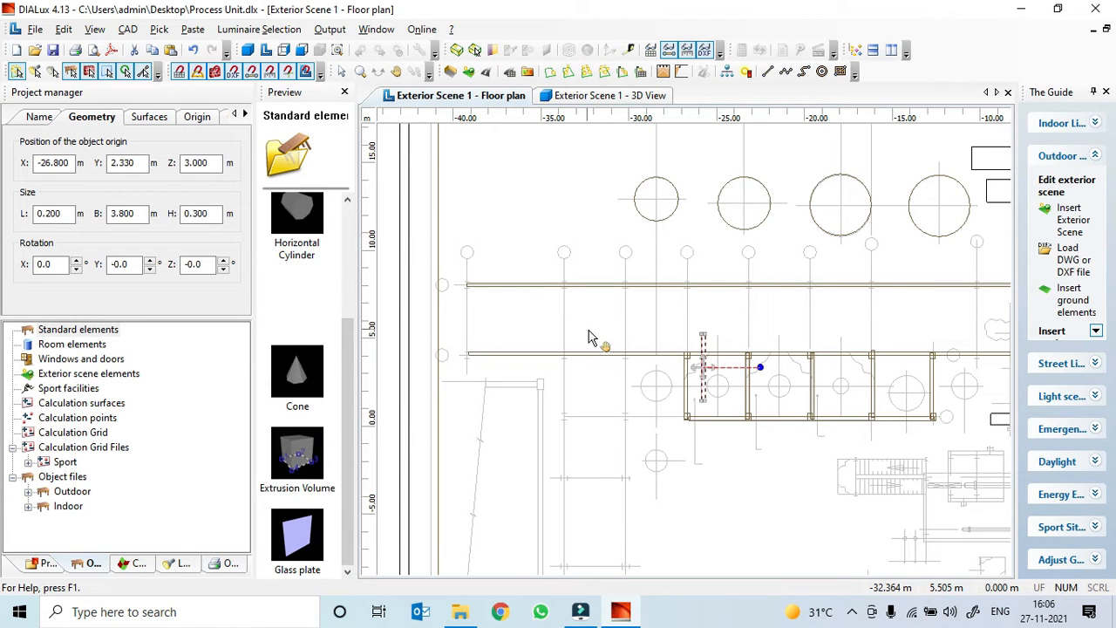
- Move the duplicated cross beam between the left ends of the two 34 m beams, to about X -39.220 m and Y 5.912 m
drag(705, 375, 472, 314)
scroll(479, 318, up, 3)
middle_drag(551, 328, 741, 335)
scroll(567, 311, up, 4)
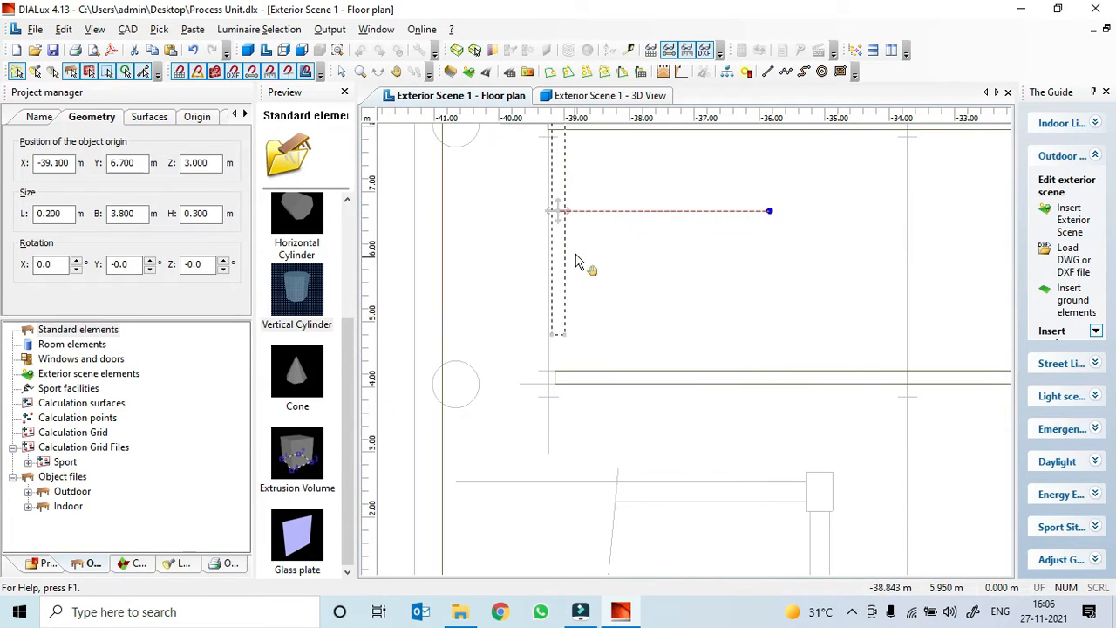
drag(558, 213, 550, 263)
scroll(613, 256, down, 2)
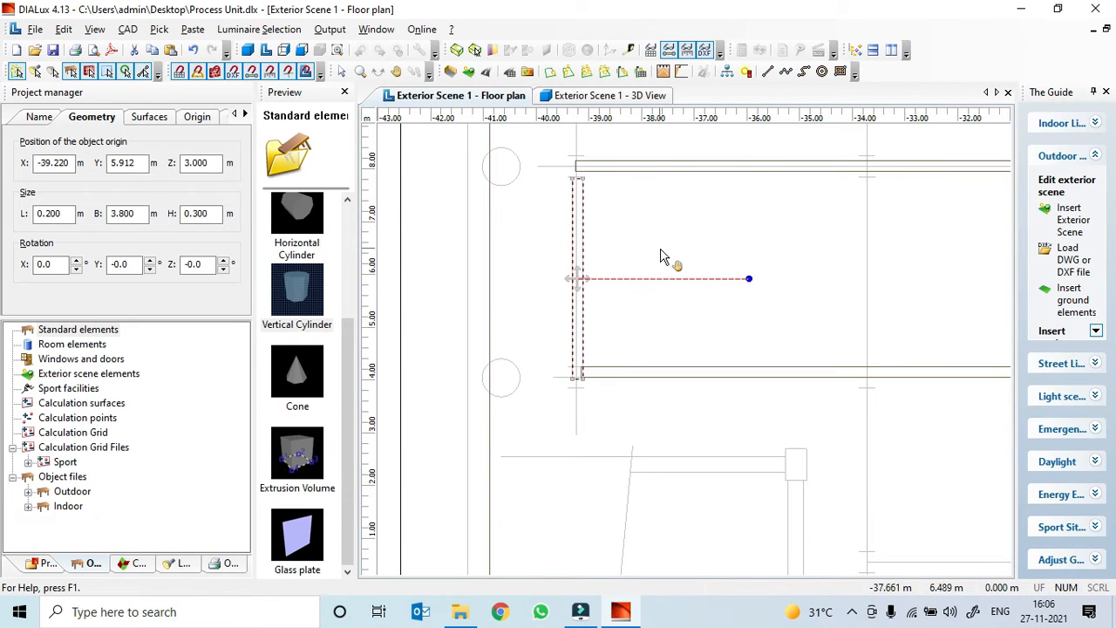
- Set the cross beam's B size to 4 m and shift it up to about Y 6.241 m
drag(136, 216, 110, 223)
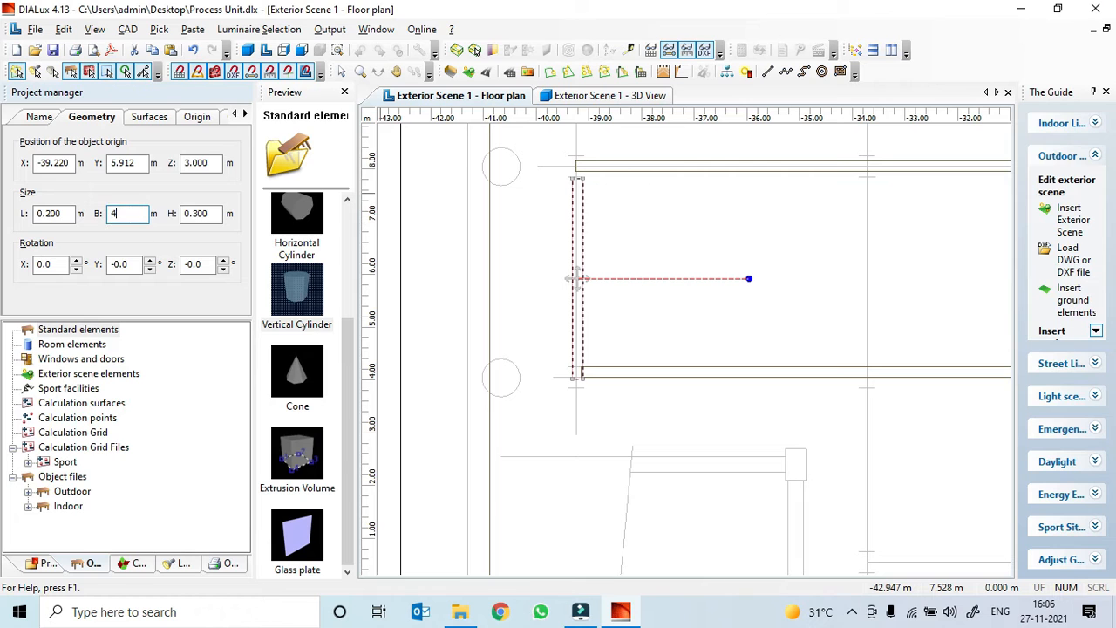
text(4)
key(Tab)
click(568, 323)
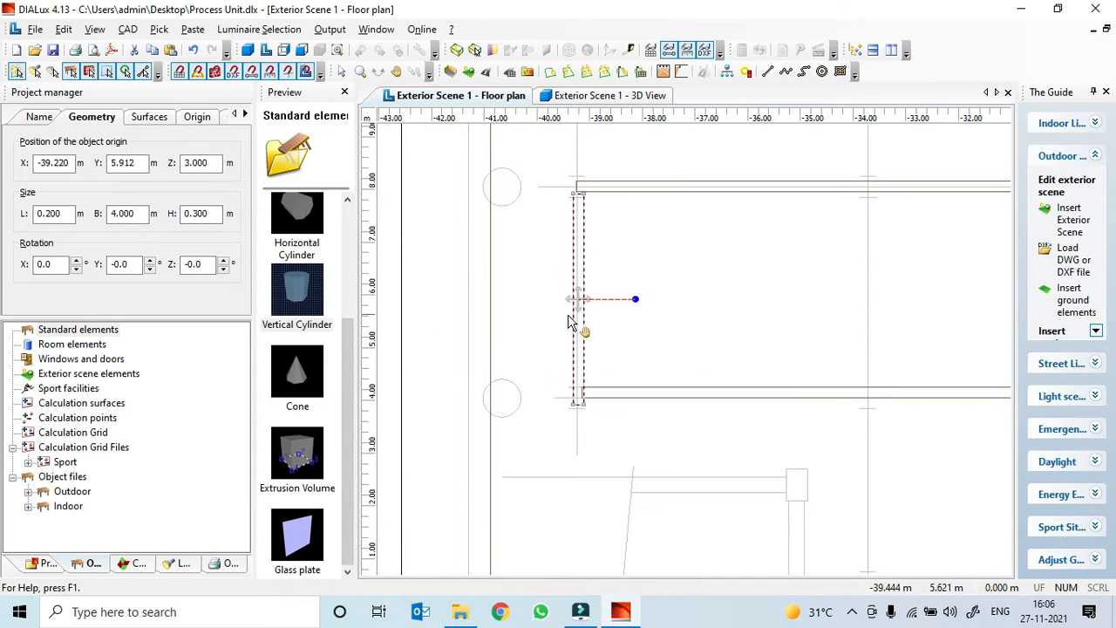
mouse_move(578, 299)
mouse_down()
mouse_move(596, 303)
mouse_move(593, 285)
mouse_up()
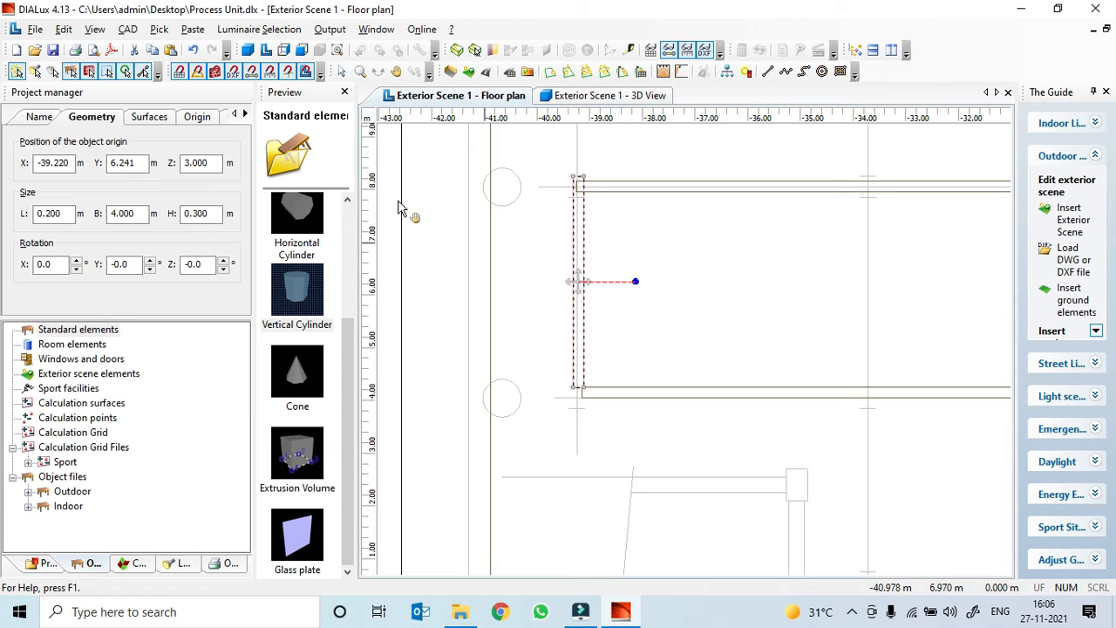
- Set the 4 m cross beam's Z position to 5 m
double_click(207, 163)
text(5)
key(Tab)
- Duplicate the 4 m cross beam and place the copy on the second grid axis, at about X -33.700 m and Y 6.100 m
scroll(690, 348, down, 2)
middle_drag(689, 347, 523, 381)
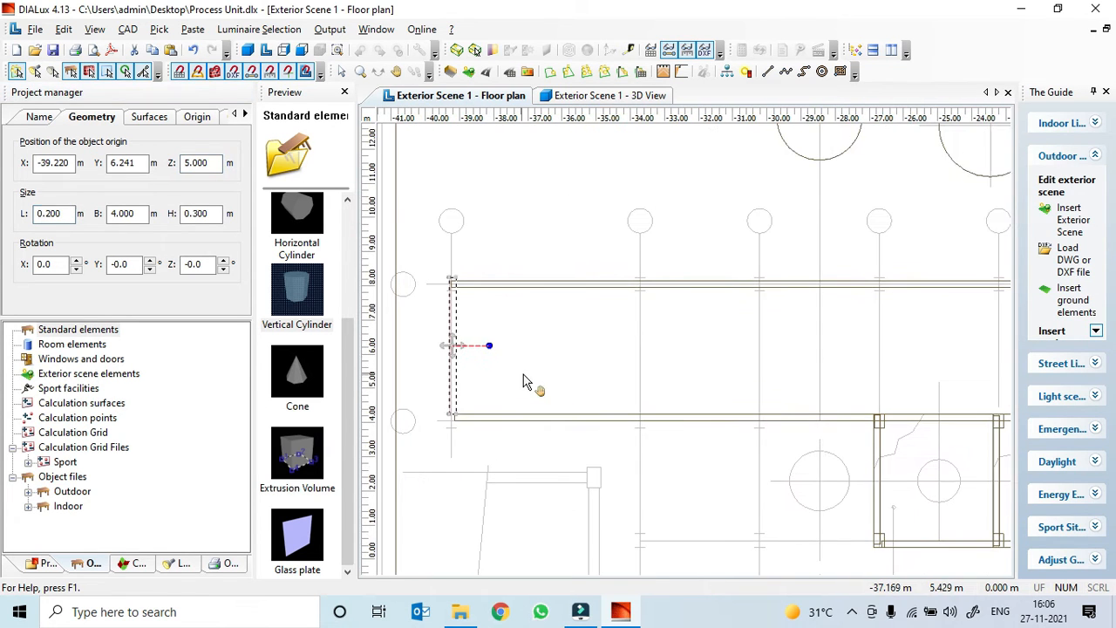
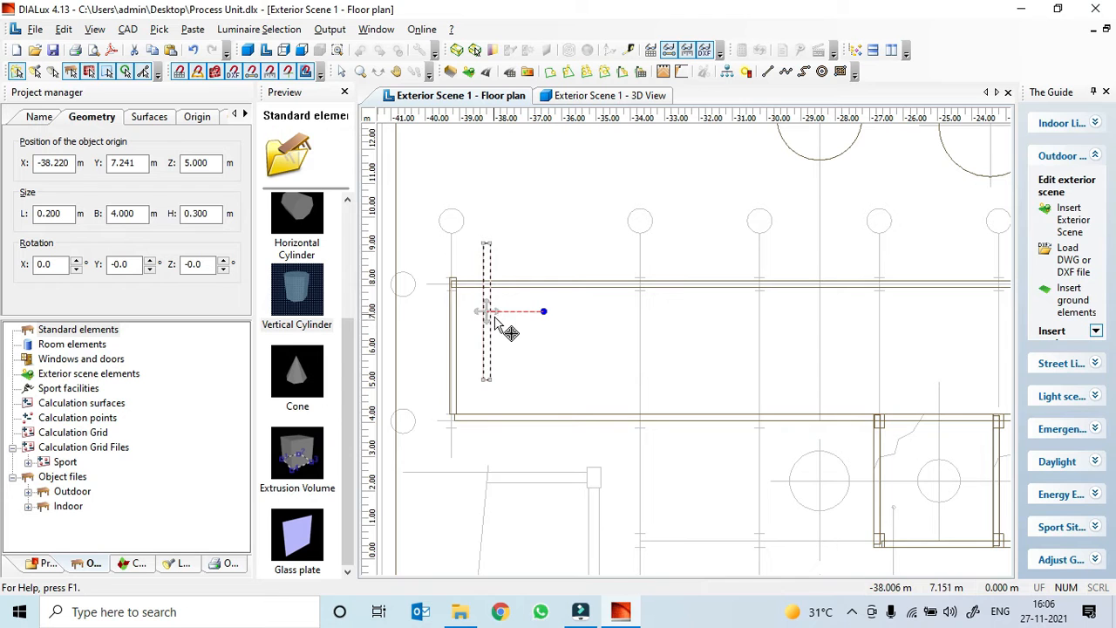
drag(558, 341, 652, 366)
scroll(628, 362, up, 5)
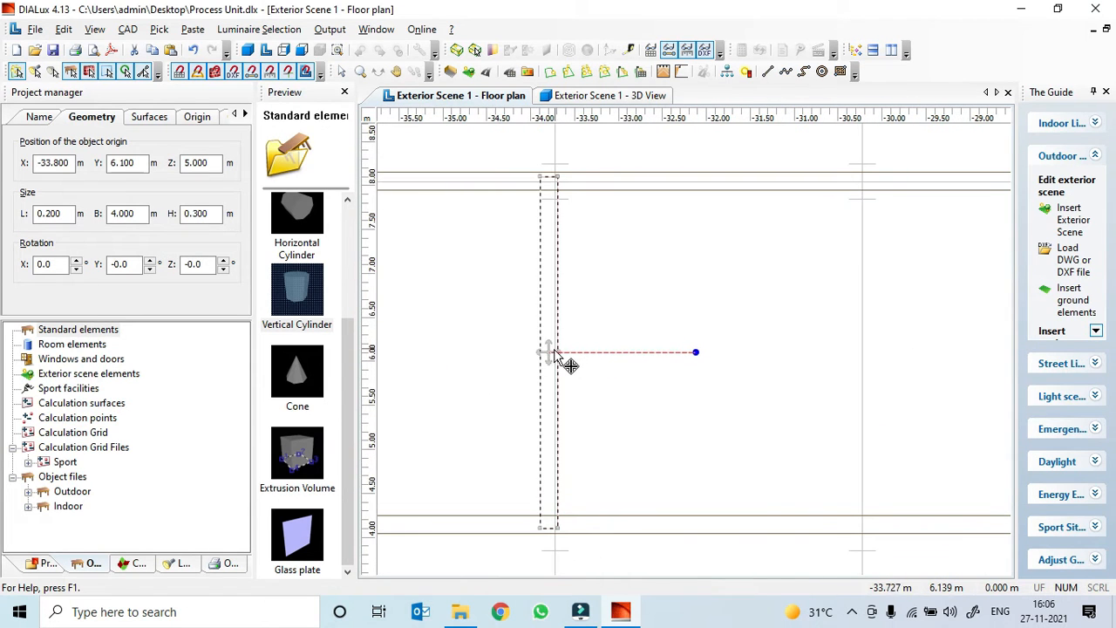
drag(555, 352, 563, 352)
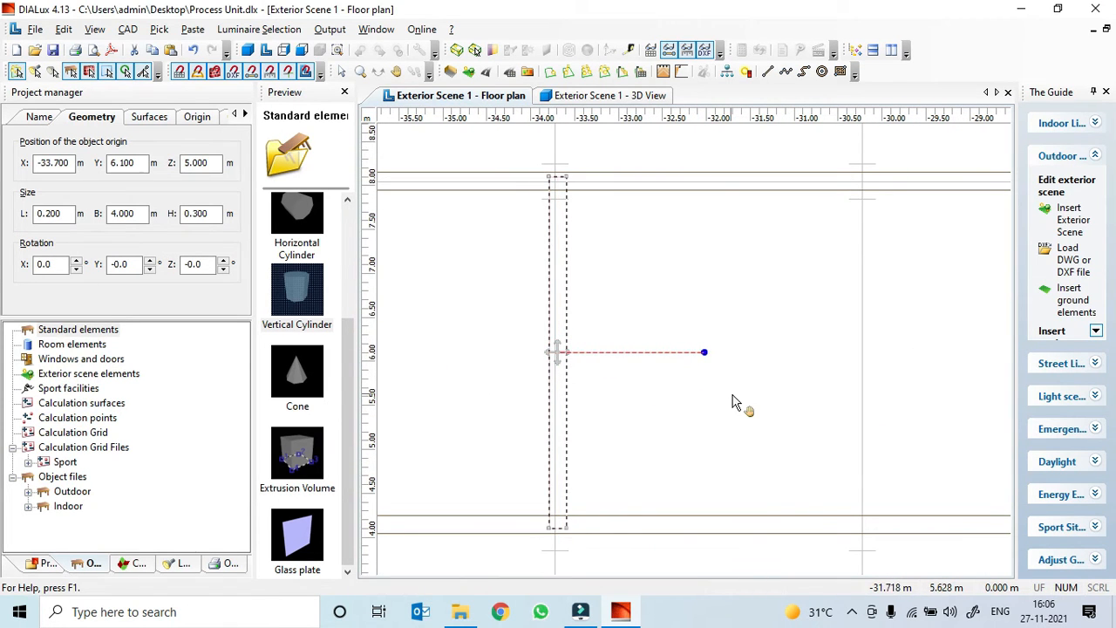
- Duplicate the 4 m cross beam again and place it on the third grid axis, at about X -30.200 m and Y 6.200 m
scroll(722, 398, down, 1)
middle_drag(722, 398, 623, 402)
drag(622, 399, 769, 370)
scroll(623, 381, down, 10)
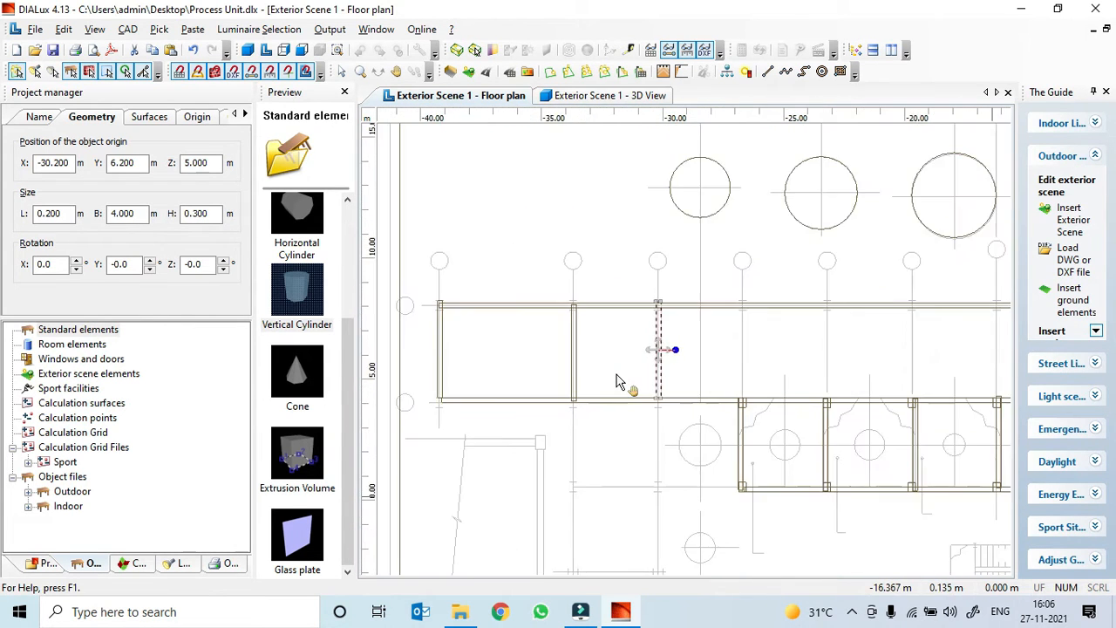
- Place another 4 m cross beam copy on the fourth grid axis, above the frame's left end, at about X -26.738 m and Y 6.051 m
scroll(617, 382, down, 2)
drag(695, 382, 755, 356)
scroll(698, 366, up, 8)
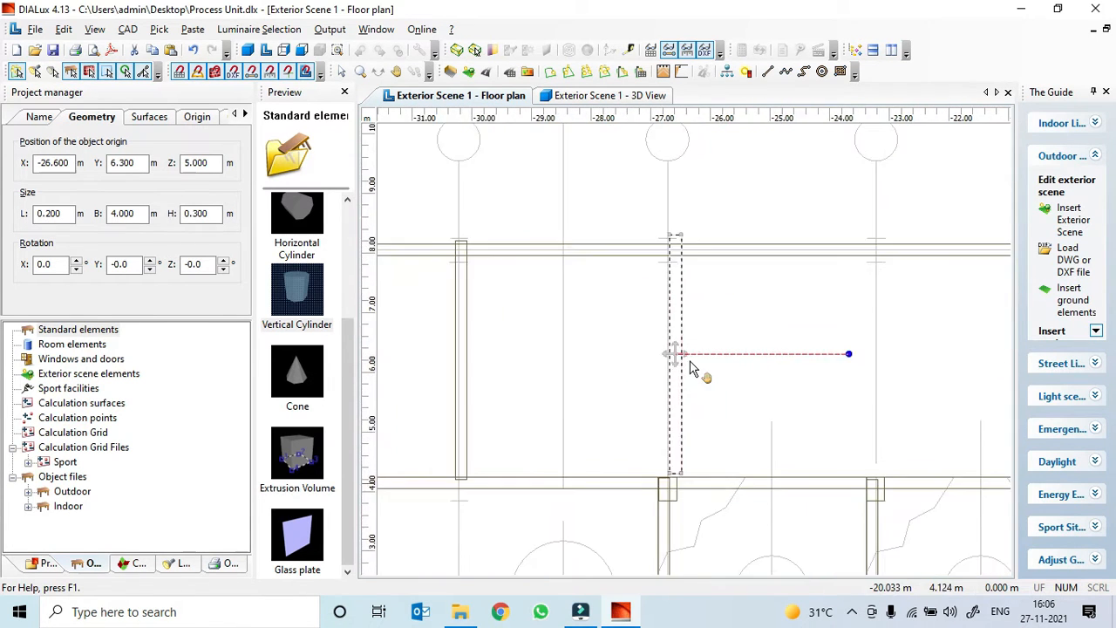
drag(677, 361, 665, 379)
scroll(671, 377, up, 3)
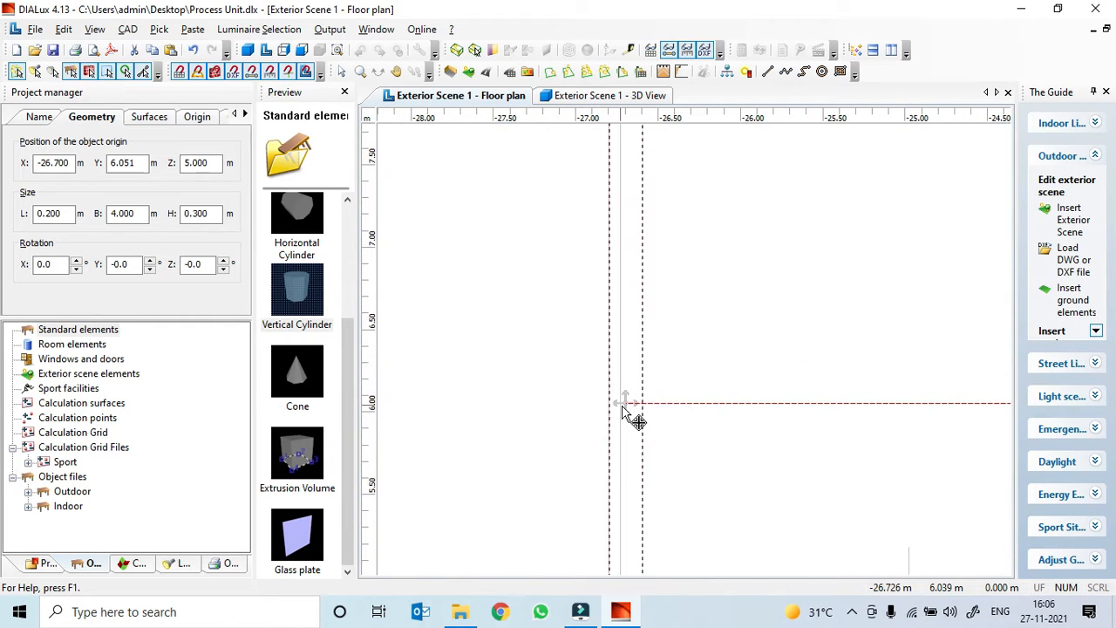
scroll(626, 408, up, 2)
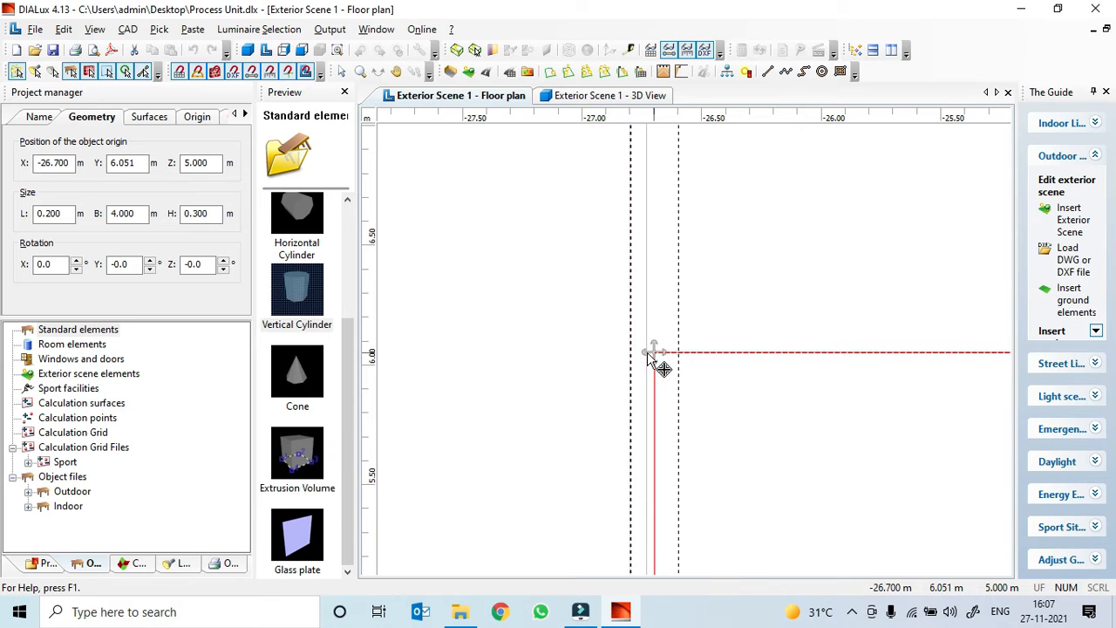
scroll(661, 371, up, 2)
drag(637, 353, 624, 356)
scroll(770, 384, down, 6)
scroll(780, 379, down, 4)
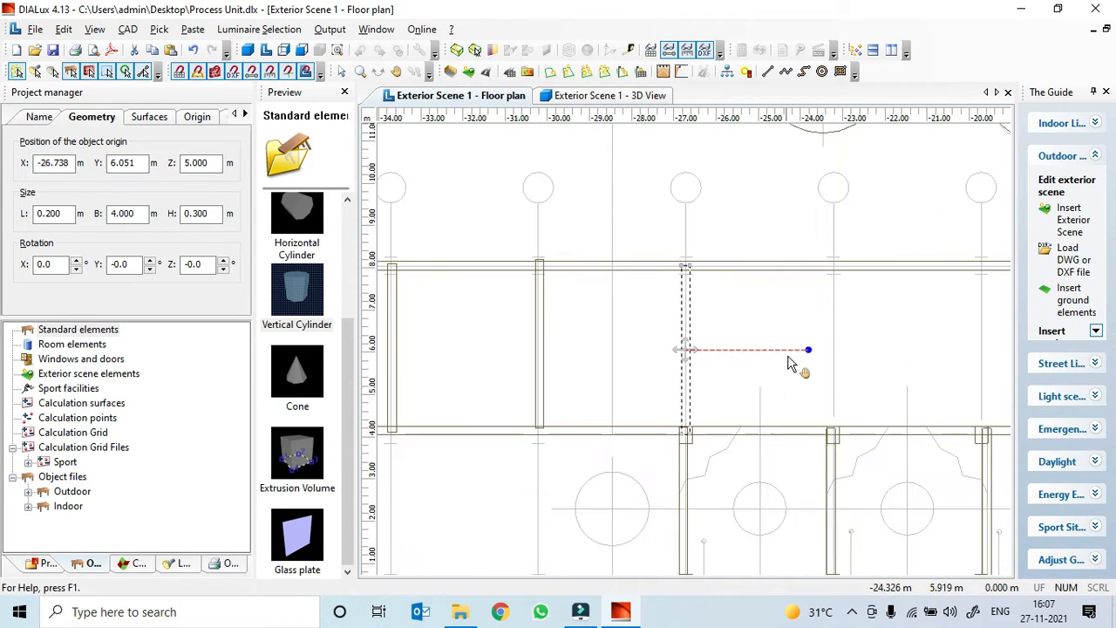
- Place a copy of the 4 m cross beam on the next rack grid line at X -23.238, Y 6.000
scroll(750, 367, up, 2)
drag(668, 314, 797, 374)
scroll(782, 366, up, 2)
scroll(782, 360, up, 3)
middle_drag(994, 400, 772, 353)
scroll(773, 352, up, 5)
drag(651, 294, 673, 306)
scroll(672, 310, down, 1)
scroll(672, 310, down, 2)
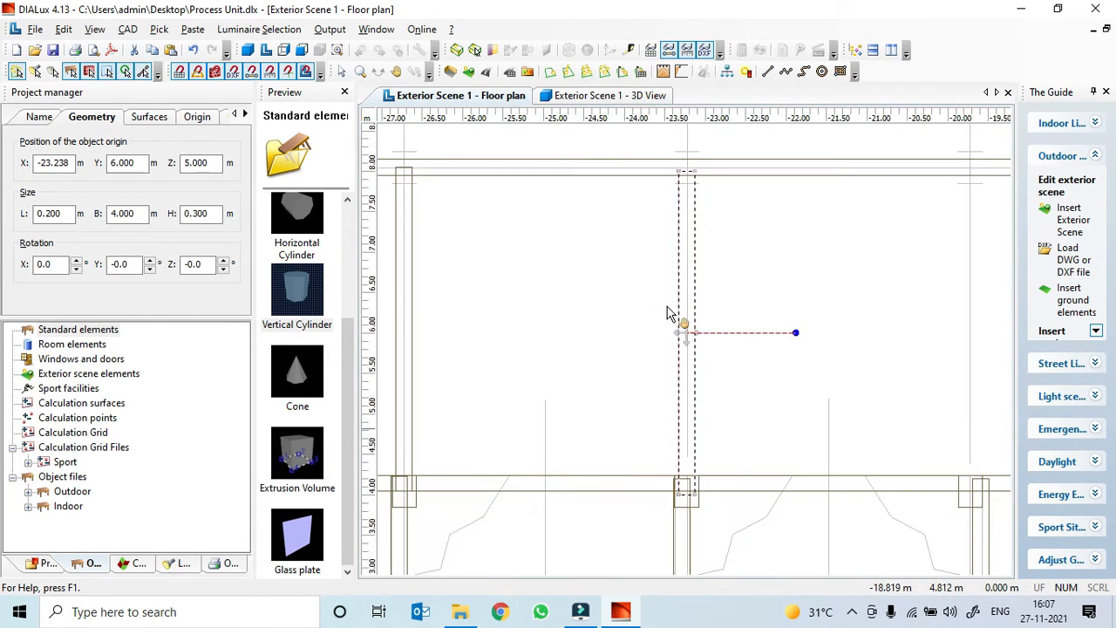
- Copy and paste the cross beam, placing the duplicate on the following grid line at X -19.700, Y 6.100
middle_drag(806, 298, 606, 325)
scroll(764, 307, down, 2)
key(ctrl+c)
key(ctrl+v)
drag(555, 318, 703, 367)
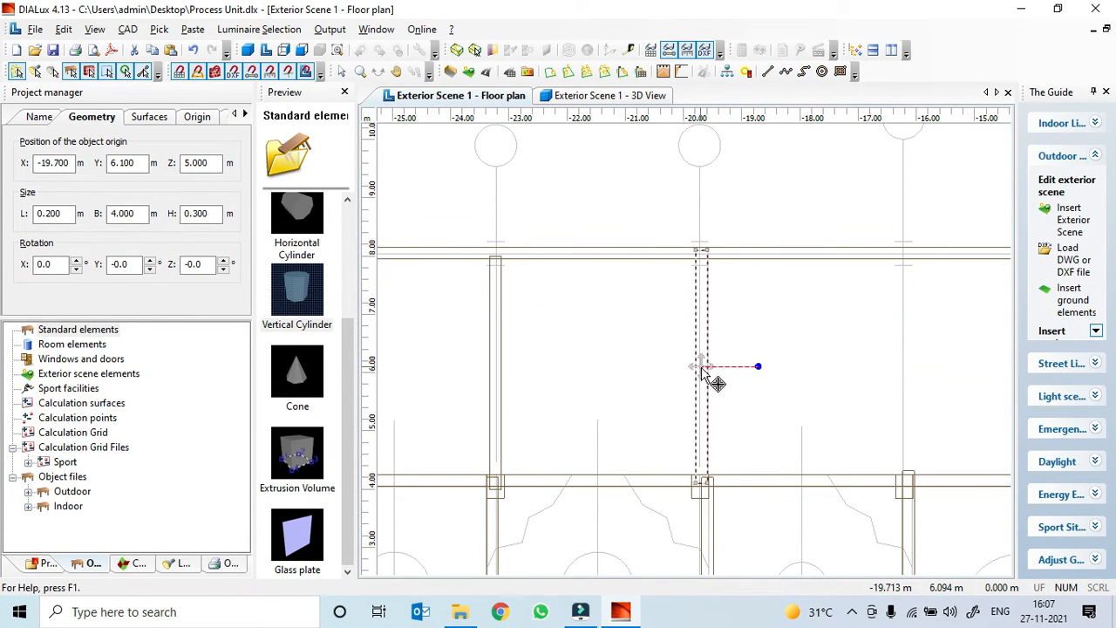
- Place another cross beam copy between the rack's long beams at about X -16.200, Y 6.100
middle_drag(779, 402, 627, 398)
drag(659, 395, 511, 320)
drag(389, 310, 740, 362)
scroll(743, 370, up, 5)
scroll(852, 413, up, 1)
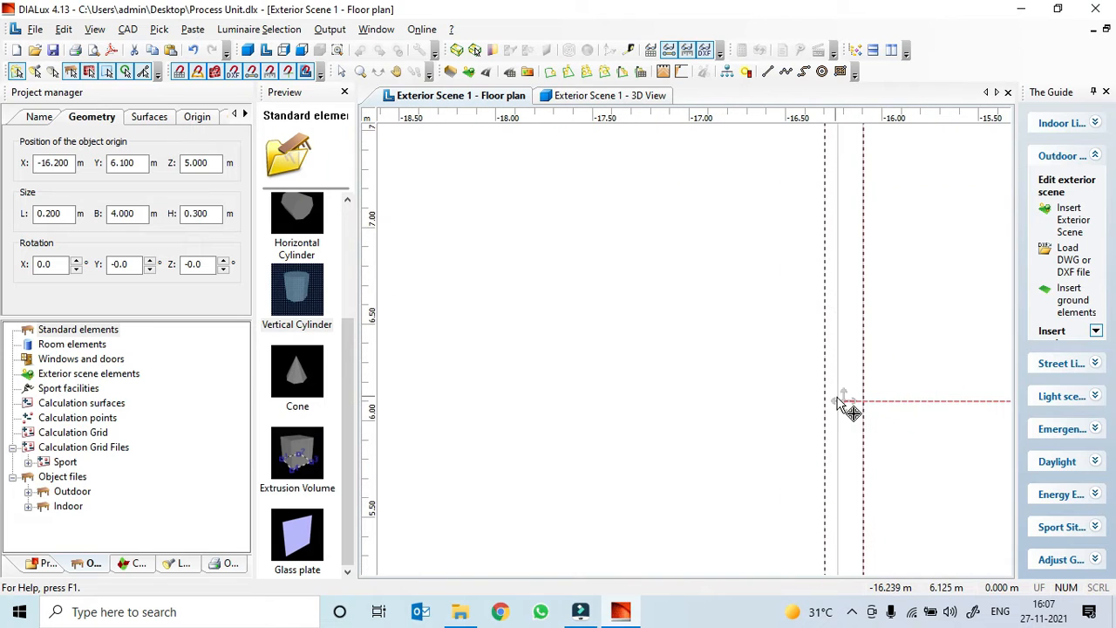
- Fine-align that cross beam with its grid line at X -16.232
drag(833, 407, 841, 403)
scroll(843, 404, down, 1)
scroll(815, 405, up, 4)
middle_drag(864, 429, 796, 428)
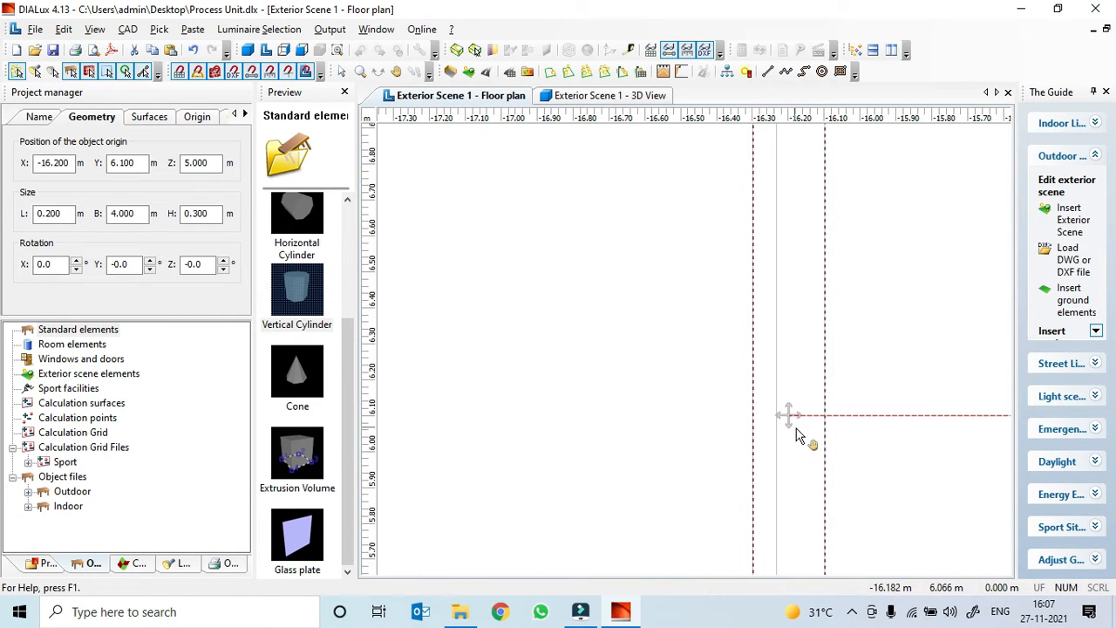
drag(782, 413, 778, 414)
scroll(778, 416, up, 1)
scroll(777, 423, down, 5)
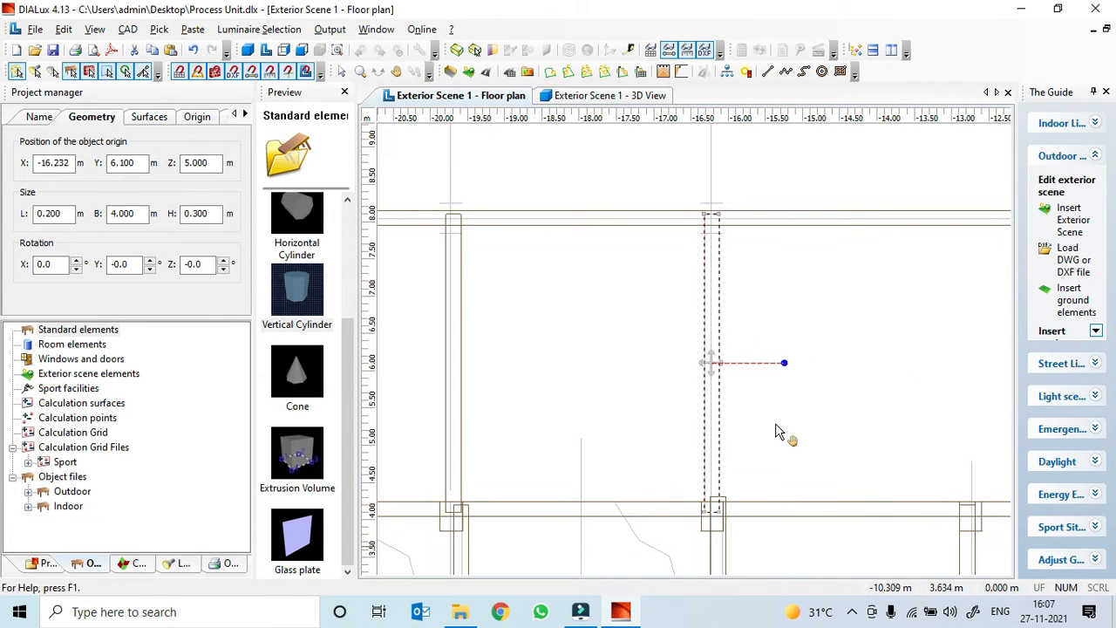
- Place another cross beam copy beside the cloud-shaped outline at about X -10.200, Y 6.100
scroll(775, 425, down, 4)
middle_drag(820, 385, 600, 385)
middle_drag(702, 381, 639, 388)
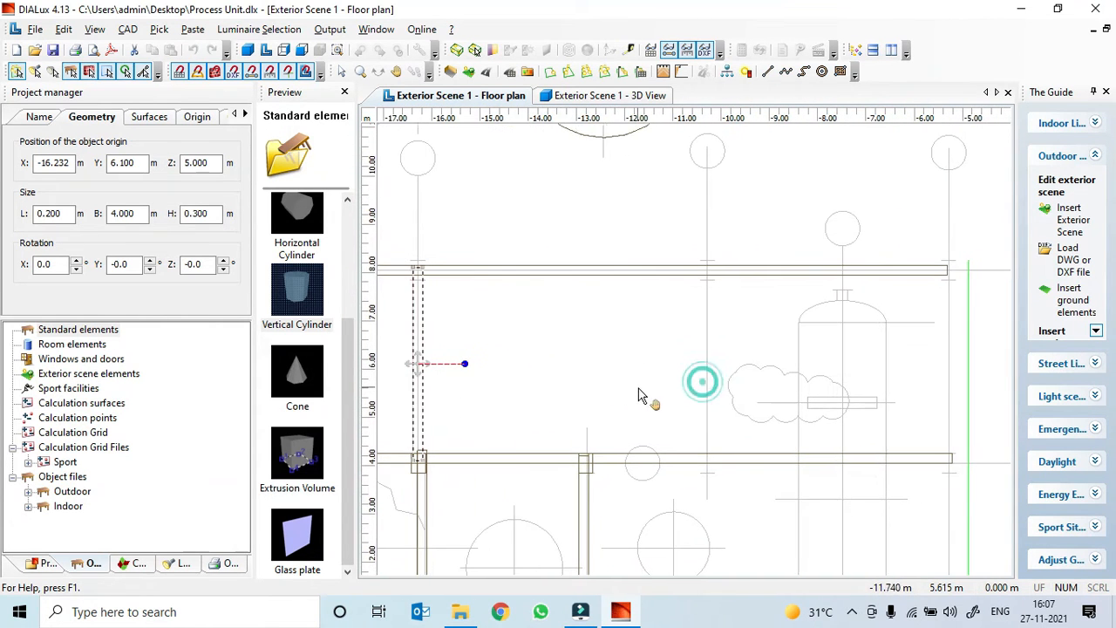
drag(481, 333, 737, 382)
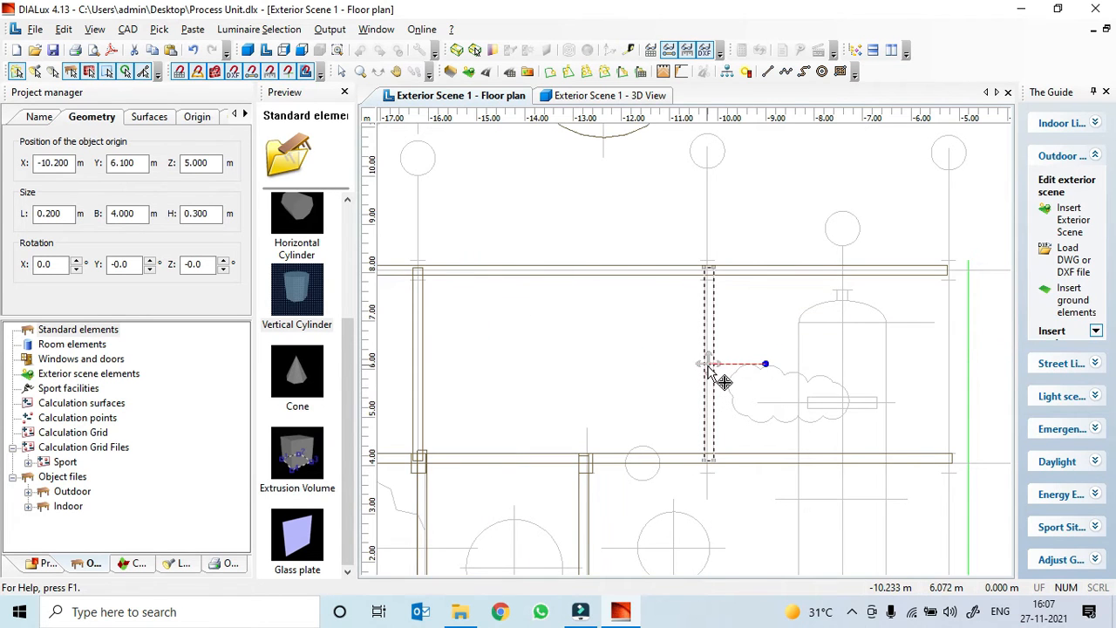
- Centre the cross beam beside the cloud-shaped outline on its grid line at X -10.231
scroll(711, 373, up, 1)
scroll(710, 373, up, 3)
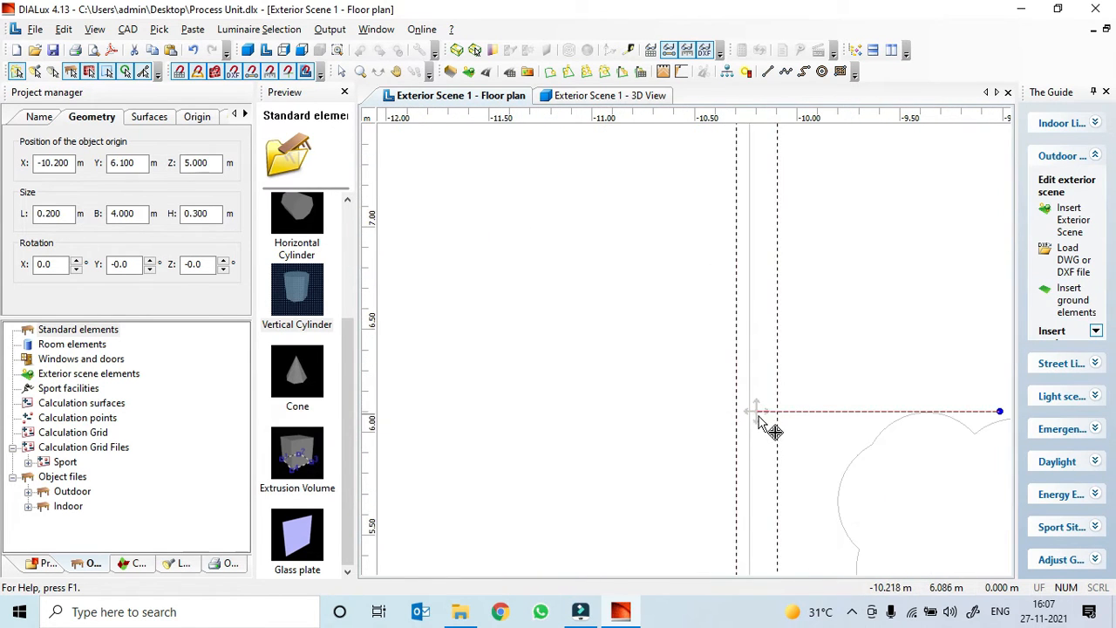
scroll(749, 412, up, 2)
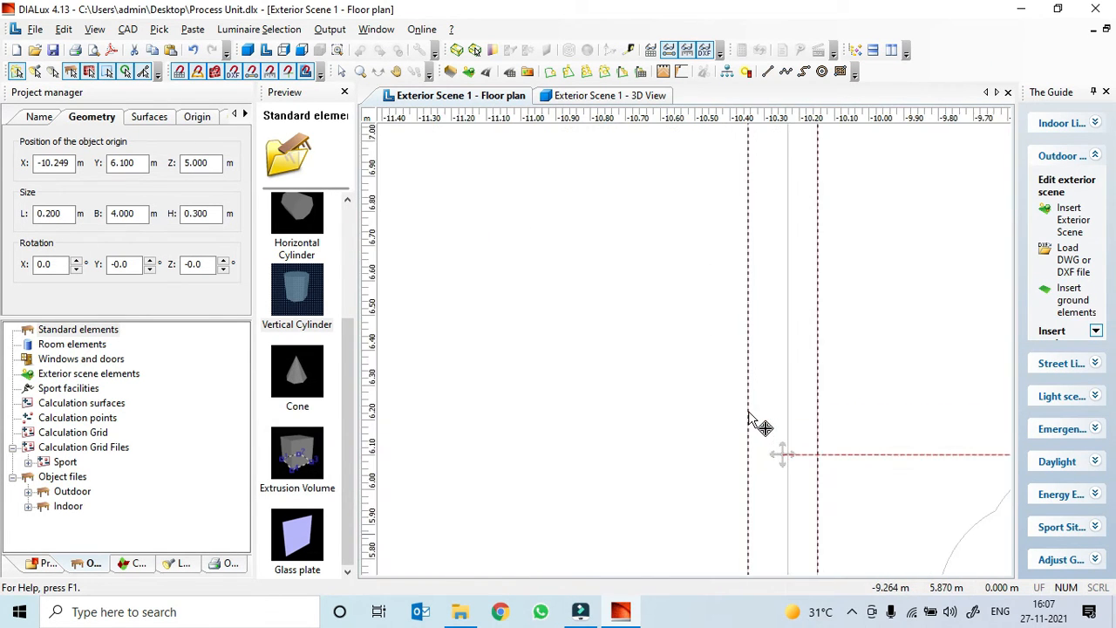
scroll(804, 476, up, 1)
middle_drag(804, 476, 687, 341)
drag(752, 414, 760, 416)
scroll(760, 416, down, 3)
middle_drag(797, 467, 754, 425)
scroll(756, 430, down, 4)
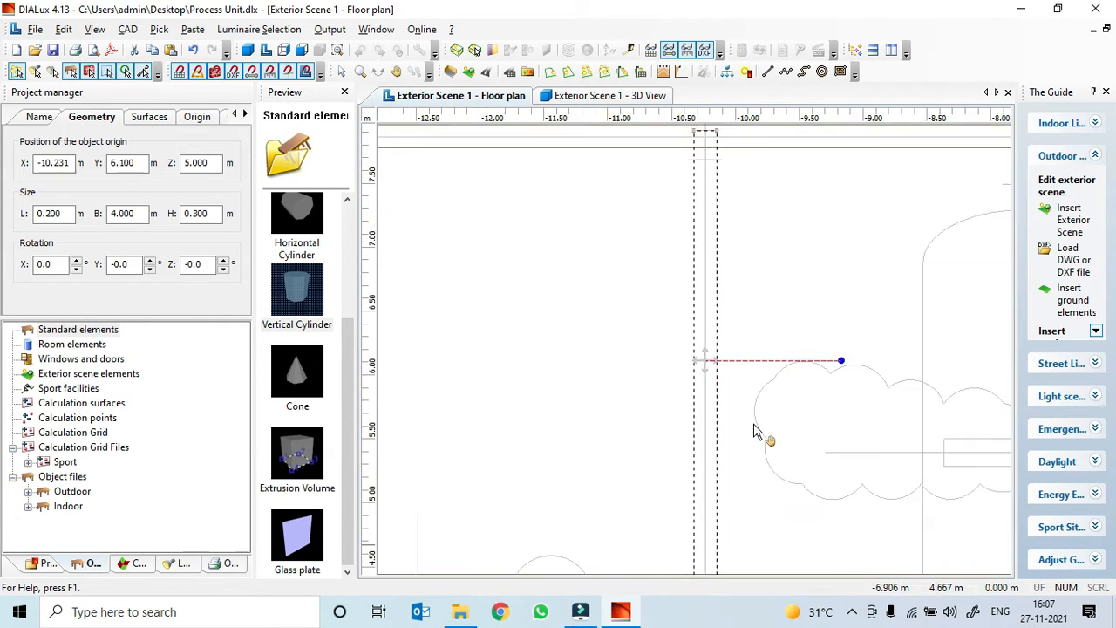
- Paste a cross beam and place it at the rack's right end at about X -5.300, Y 6.000
scroll(756, 423, down, 1)
middle_drag(941, 407, 818, 401)
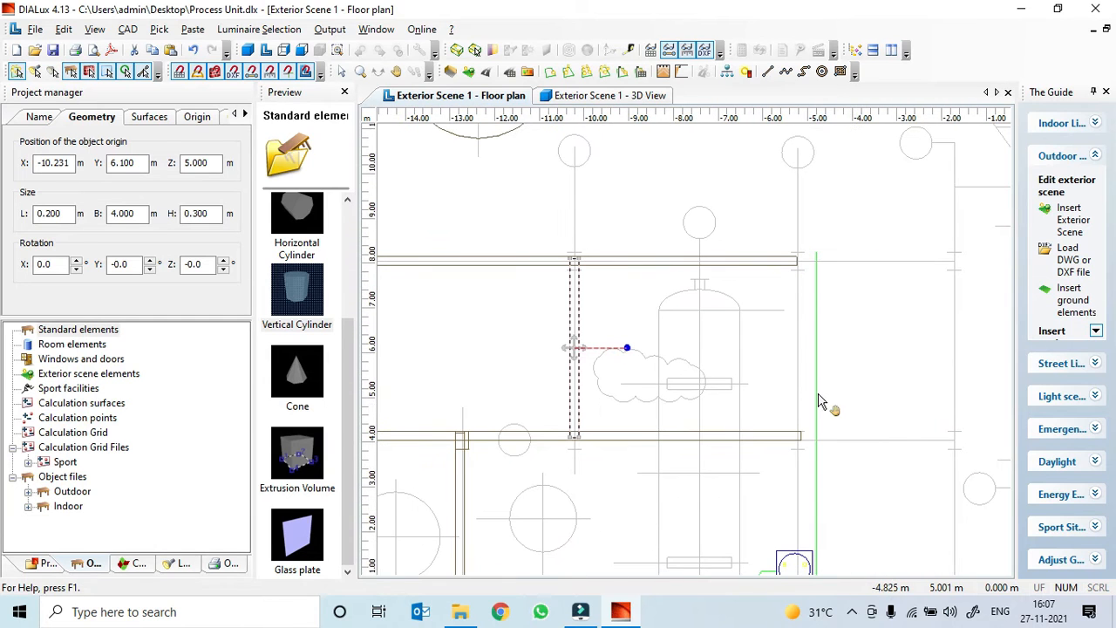
key(ctrl+v)
scroll(438, 333, down, 3)
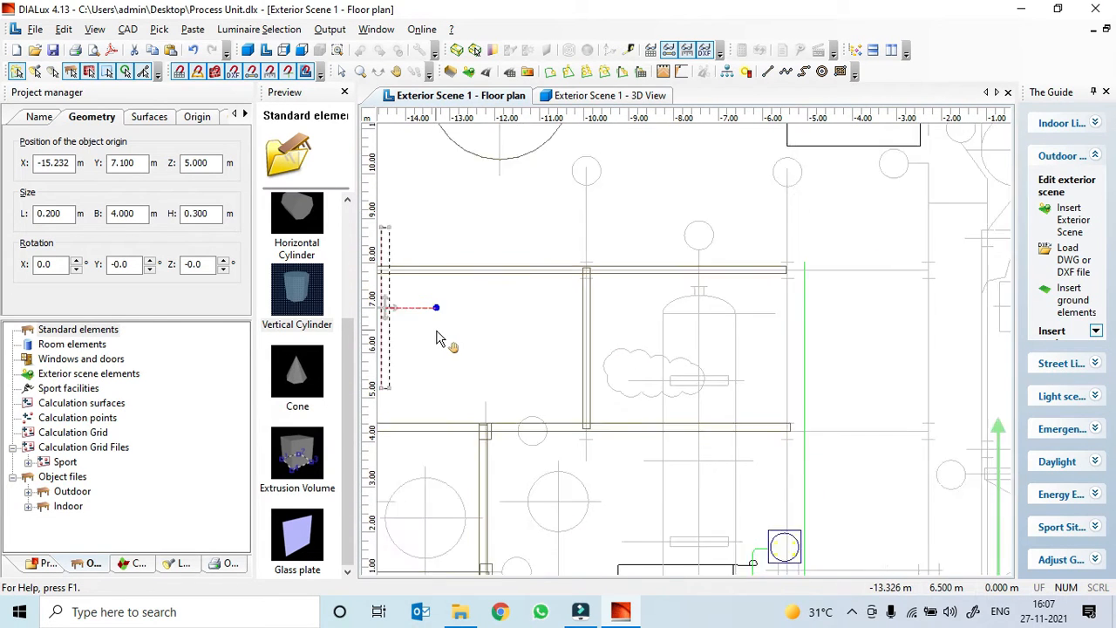
middle_drag(439, 335, 495, 349)
drag(521, 348, 840, 377)
scroll(840, 377, up, 3)
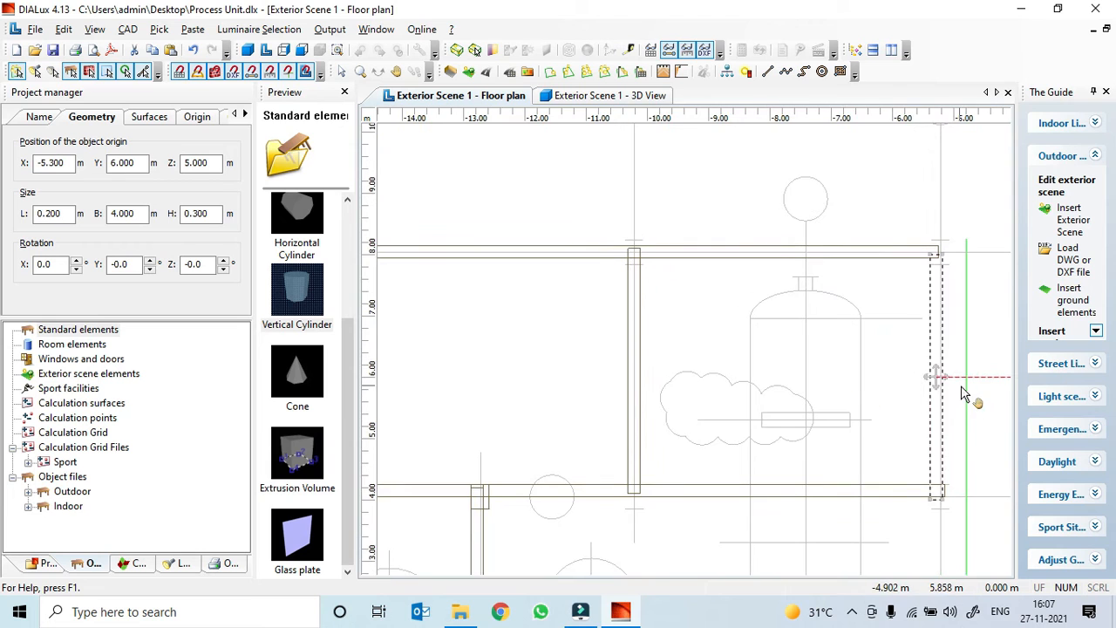
- Fine-align the end cross beam to X -5.244, Y 6.104 and check the structure in the 3D view
scroll(830, 399, up, 5)
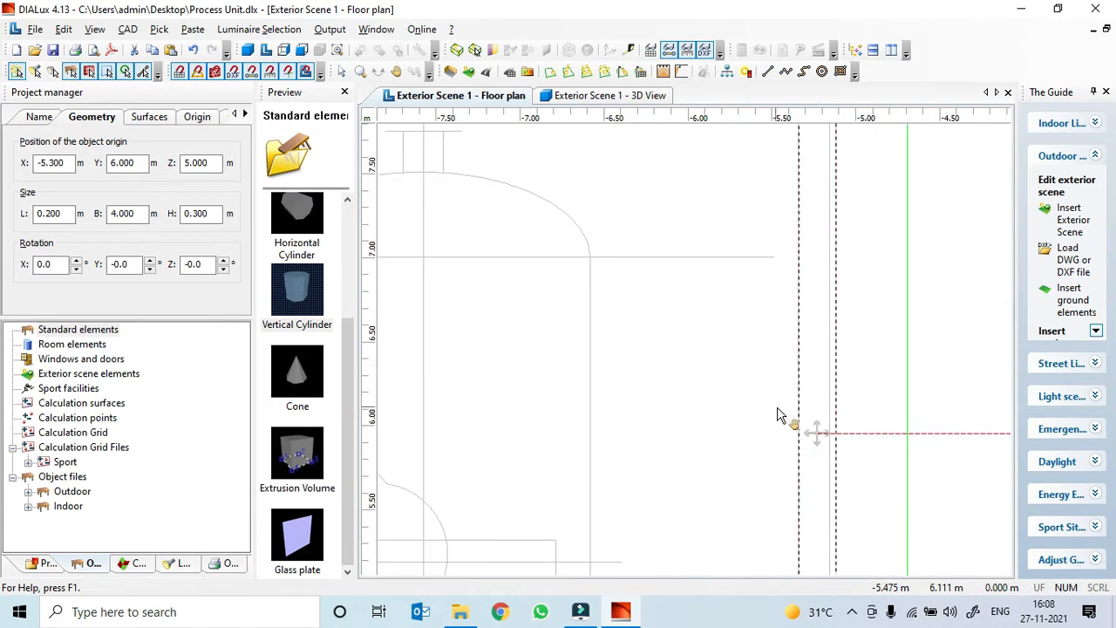
scroll(850, 458, up, 3)
drag(772, 417, 789, 420)
scroll(780, 428, down, 5)
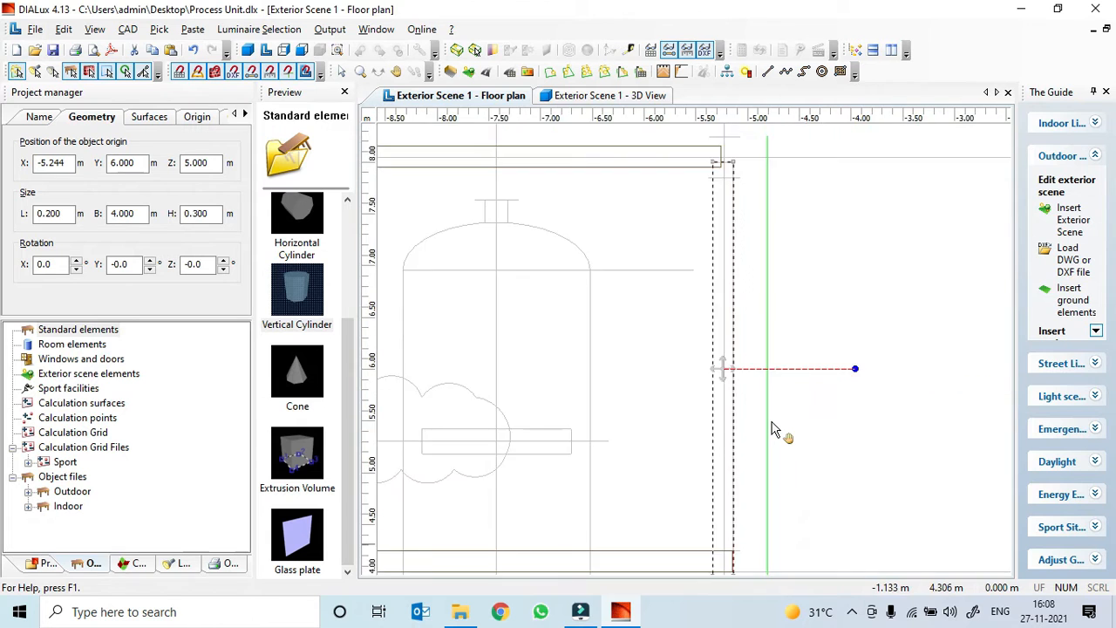
scroll(735, 374, up, 2)
drag(736, 377, 735, 368)
scroll(690, 386, down, 4)
click(559, 96)
drag(593, 268, 479, 142)
click(469, 98)
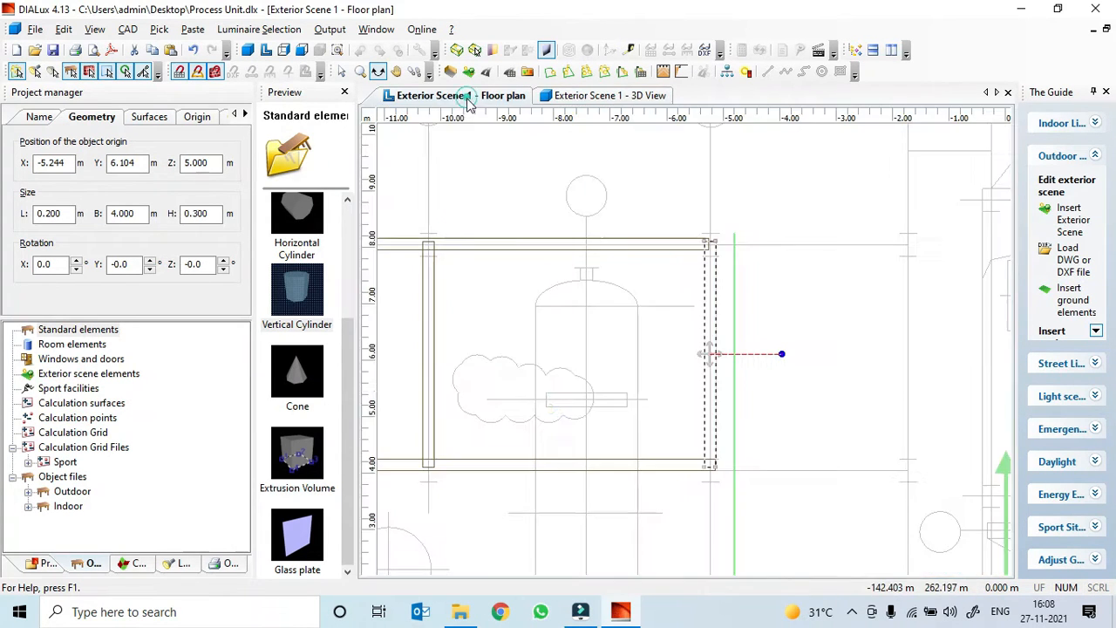
- Copy the 0.3 x 0.4 x 5 m column at X -1.734, Y -2.845 and paste a duplicate
scroll(541, 393, down, 6)
scroll(724, 443, up, 5)
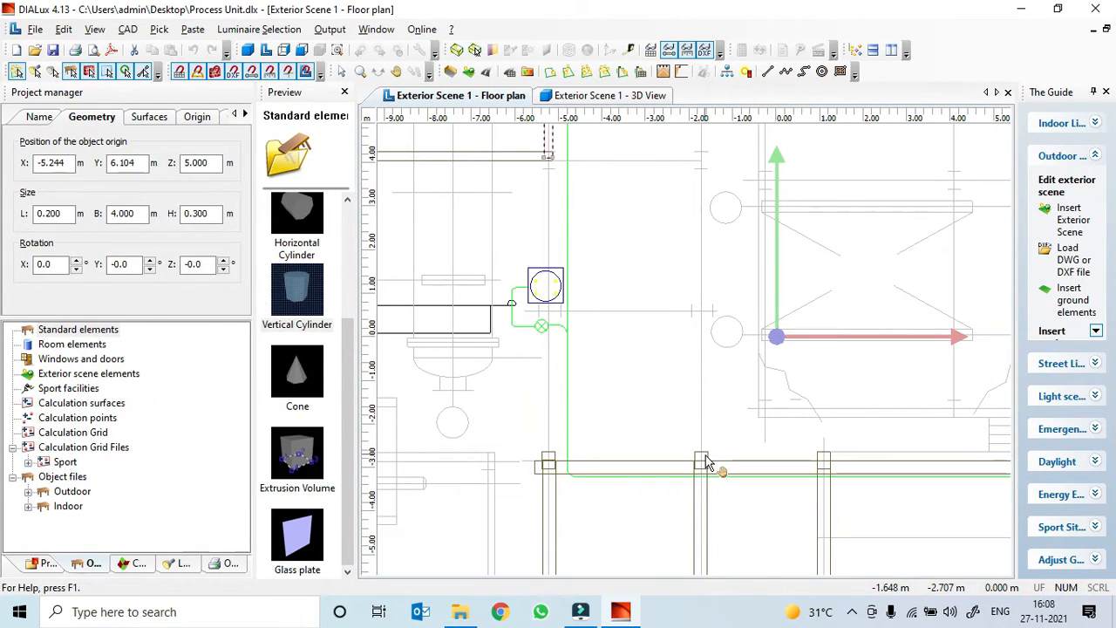
right_click(707, 462)
click(741, 347)
scroll(650, 449, down, 3)
scroll(627, 423, down, 1)
middle_drag(611, 423, 759, 515)
middle_drag(513, 443, 703, 443)
scroll(681, 441, up, 2)
scroll(608, 421, up, 3)
middle_drag(486, 548, 655, 439)
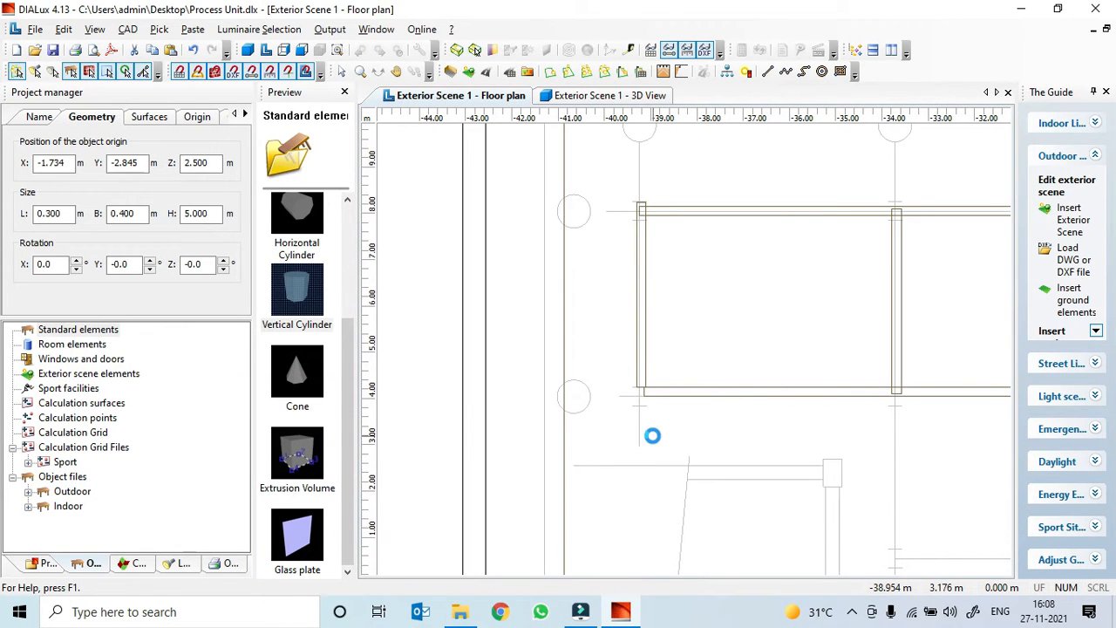
scroll(660, 448, down, 8)
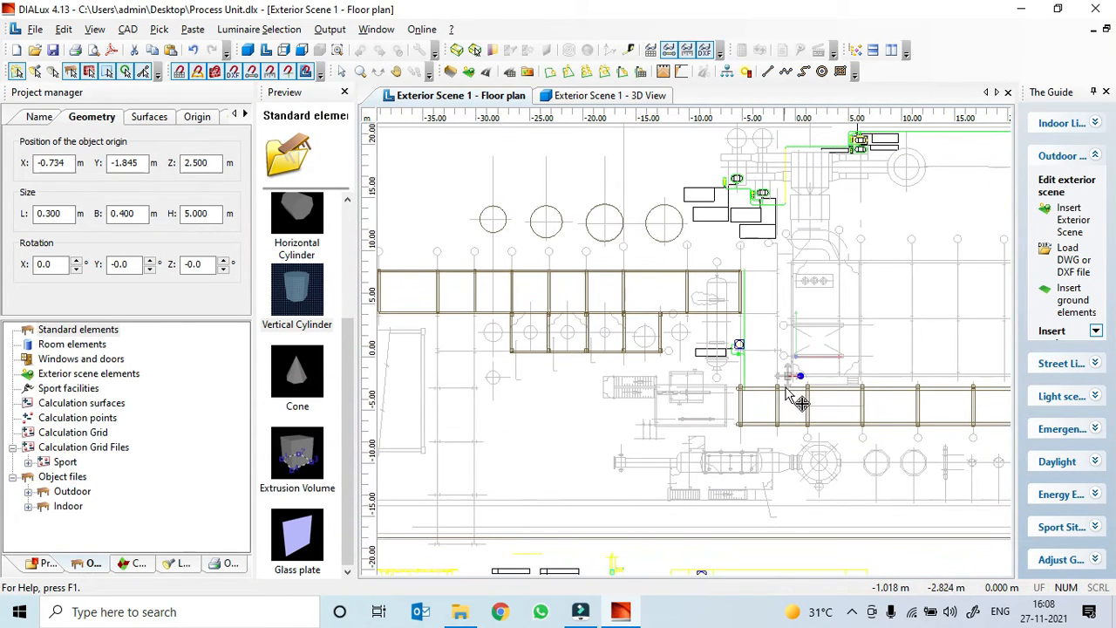
- Move the pasted column to the lower-left corner of the upper pipe rack
middle_drag(513, 429, 780, 433)
scroll(668, 408, up, 2)
drag(788, 436, 571, 349)
scroll(566, 366, up, 4)
middle_drag(367, 324, 660, 447)
scroll(660, 449, up, 2)
middle_drag(708, 490, 710, 369)
scroll(691, 521, up, 1)
- Align the lower-left corner column with the grid intersection at X -39.254, Y 4.045
right_click(720, 373)
click(683, 478)
scroll(698, 455, up, 4)
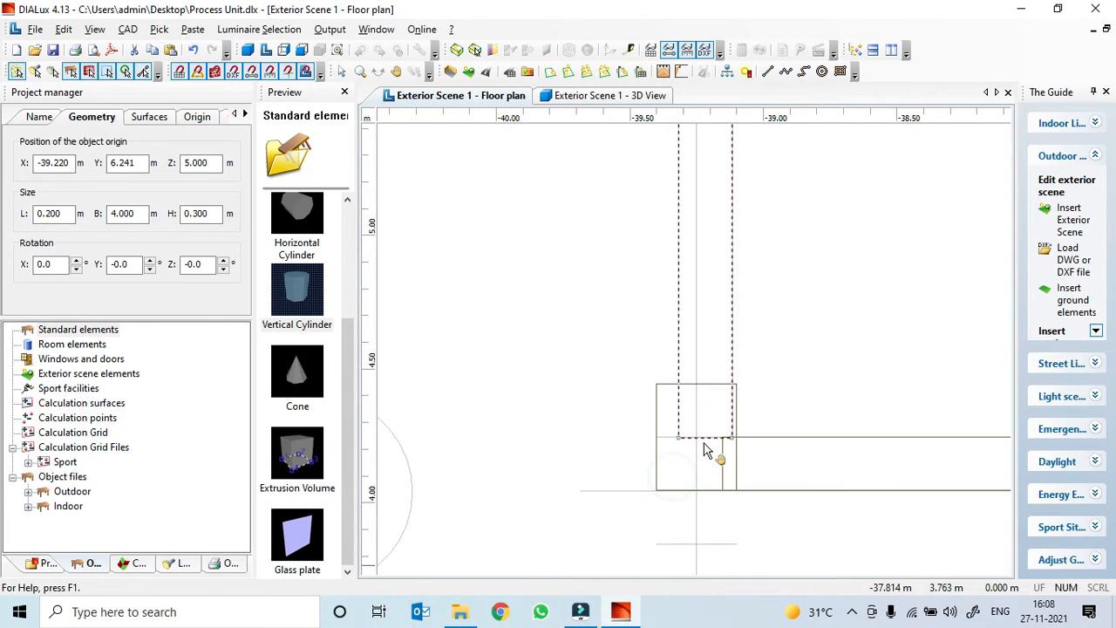
right_click(711, 490)
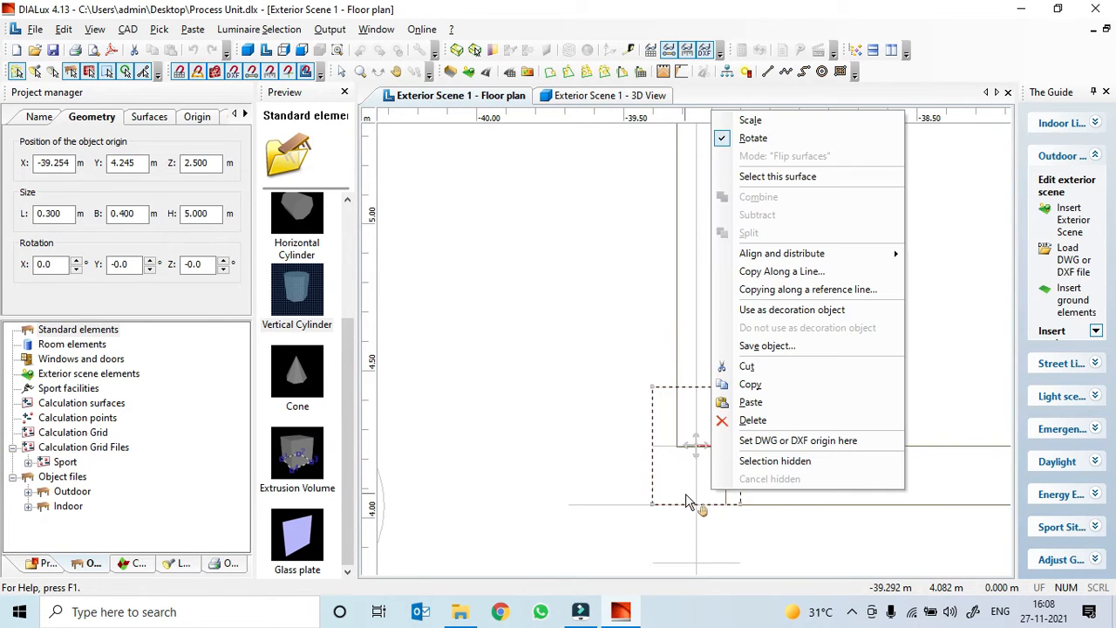
click(700, 444)
scroll(703, 503, down, 2)
middle_drag(774, 500, 641, 482)
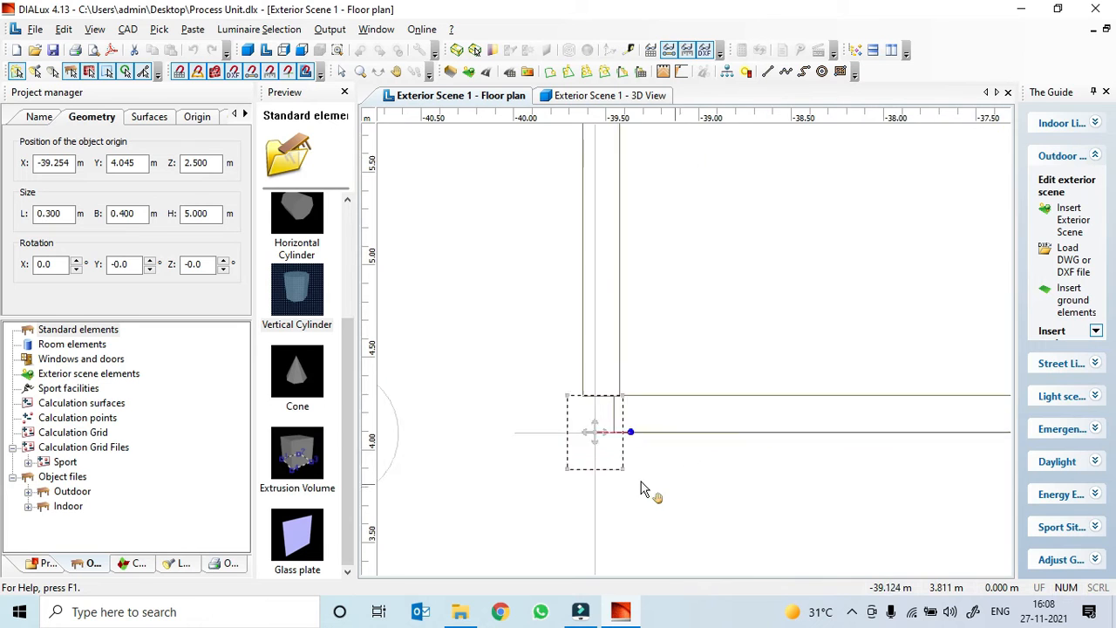
- Paste another column and place it at the rack's upper-left corner at about X -39.263, Y 7.951
middle_drag(742, 487, 391, 480)
scroll(663, 479, down, 3)
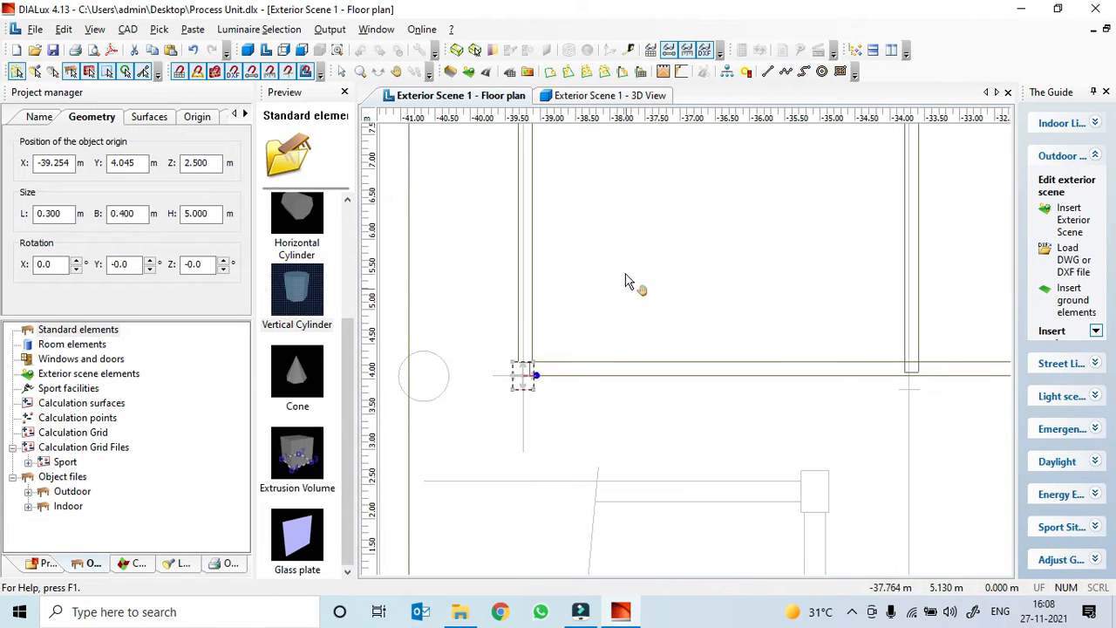
middle_drag(626, 272, 669, 488)
key(ctrl+v)
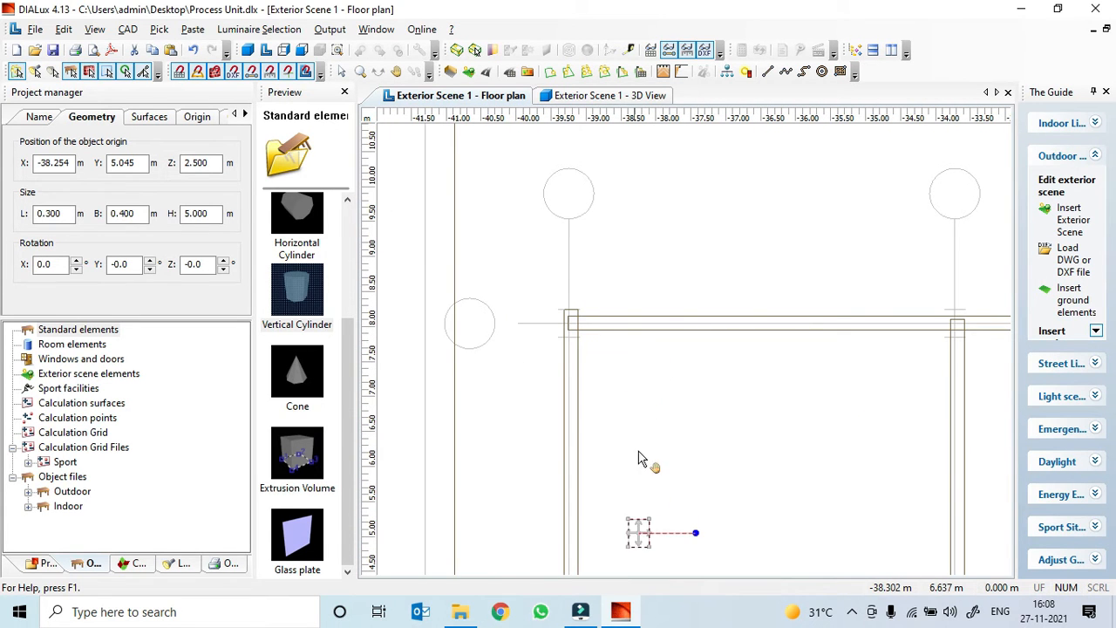
drag(586, 365, 567, 326)
- Shift the upper-left corner column upward to centre it on the horizontal grid line
scroll(561, 316, up, 4)
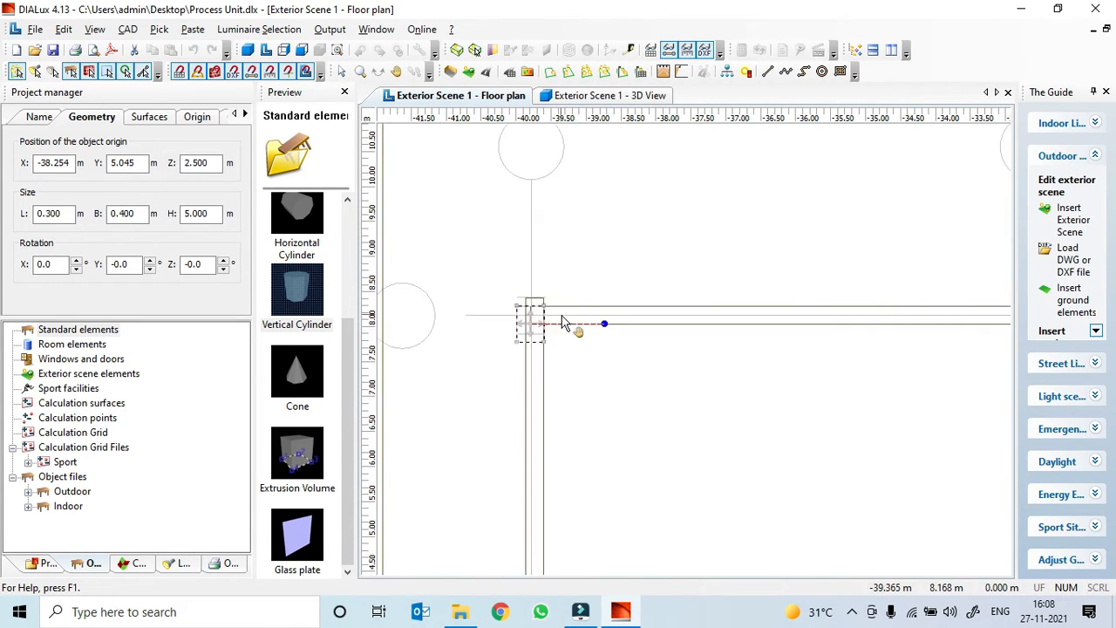
middle_drag(480, 371, 679, 426)
scroll(547, 404, up, 2)
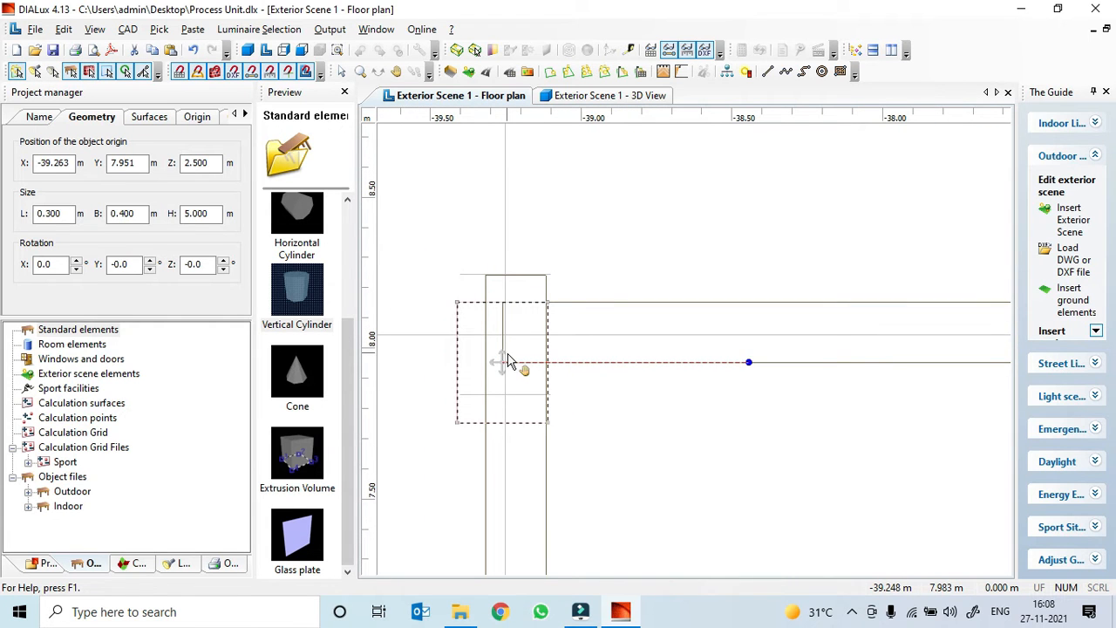
middle_drag(511, 361, 510, 338)
mouse_move(507, 340)
mouse_down()
mouse_move(503, 319)
mouse_move(511, 324)
mouse_up()
scroll(593, 447, down, 1)
scroll(647, 443, down, 3)
scroll(621, 455, down, 3)
- Copy and paste the column, placing the duplicate on the upper beam's next grid intersection at X -33.750, Y 8.049
middle_drag(859, 442, 442, 461)
key(ctrl+c)
key(ctrl+v)
middle_drag(386, 301, 608, 364)
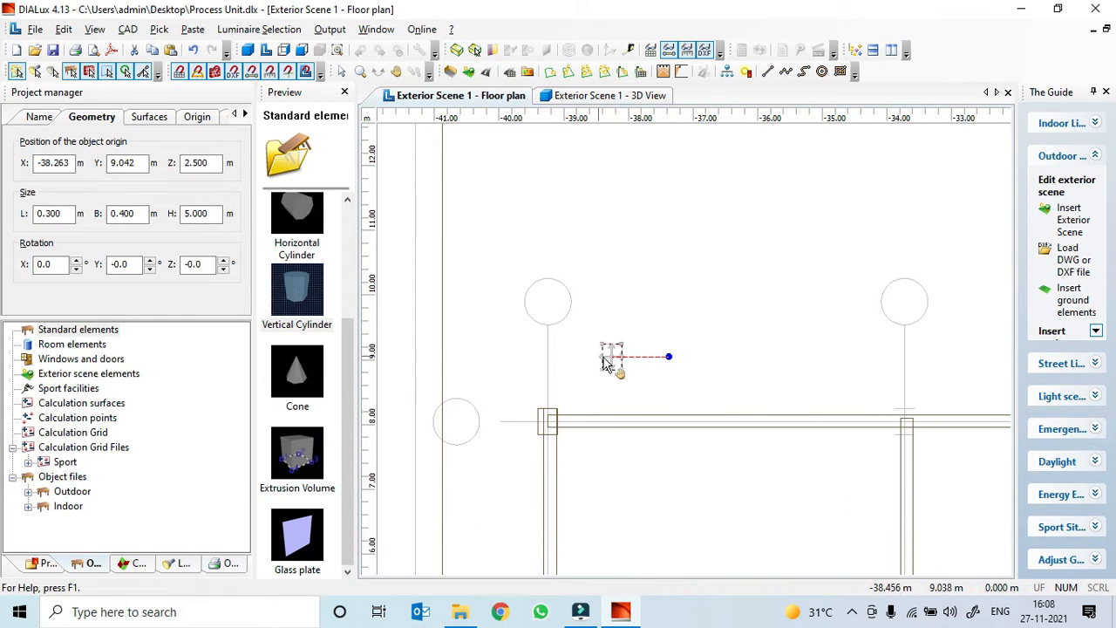
drag(799, 392, 913, 427)
scroll(904, 436, up, 2)
middle_drag(901, 438, 600, 349)
scroll(558, 331, up, 5)
drag(548, 303, 548, 283)
scroll(558, 401, down, 5)
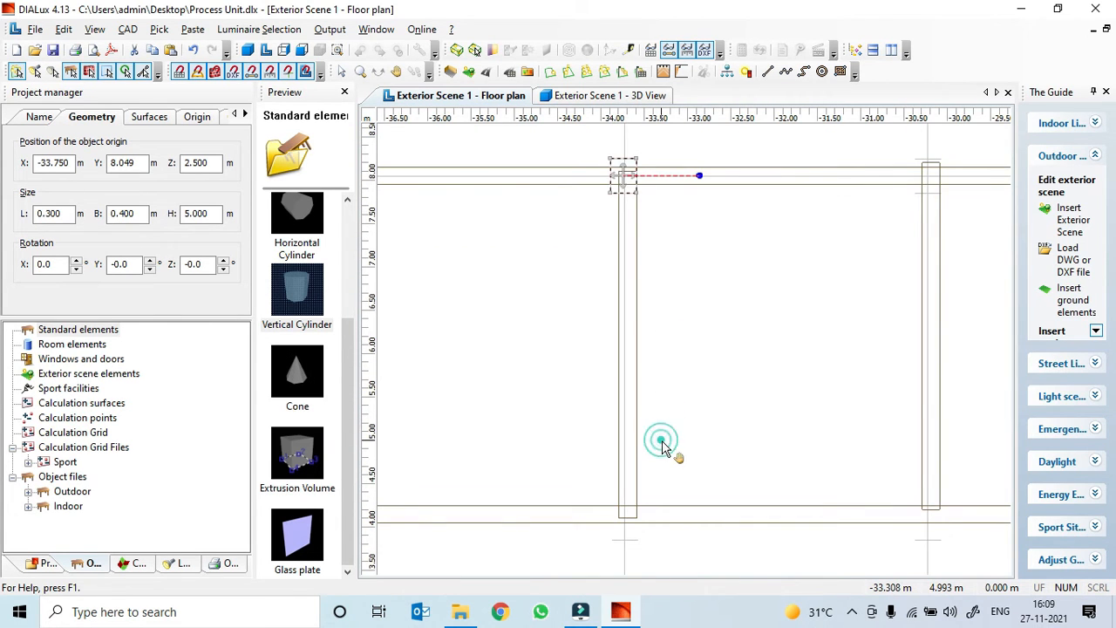
- Place another column copy where the second cross beam meets the lower beam, at X -33.708, Y 4.045
scroll(657, 439, down, 2)
drag(723, 175, 660, 490)
scroll(660, 491, up, 5)
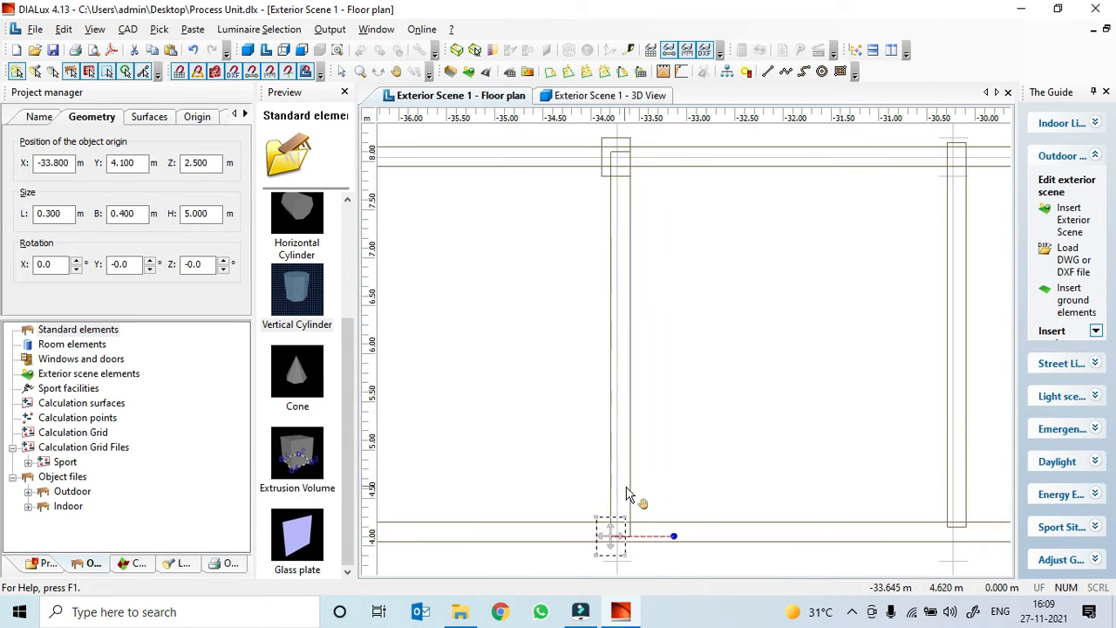
drag(602, 321, 622, 335)
scroll(642, 354, down, 3)
scroll(663, 371, down, 3)
- Place a column copy where the third cross beam meets the lower beam, at X -30.227, Y 4.045
scroll(741, 366, up, 2)
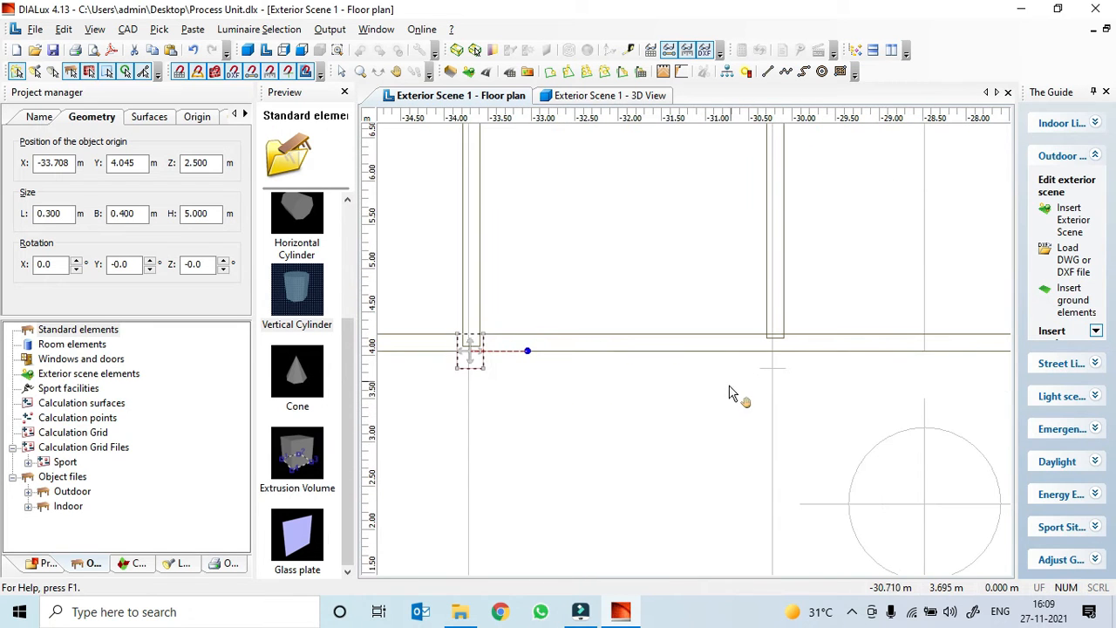
drag(571, 277, 790, 366)
scroll(787, 366, up, 3)
scroll(767, 349, up, 5)
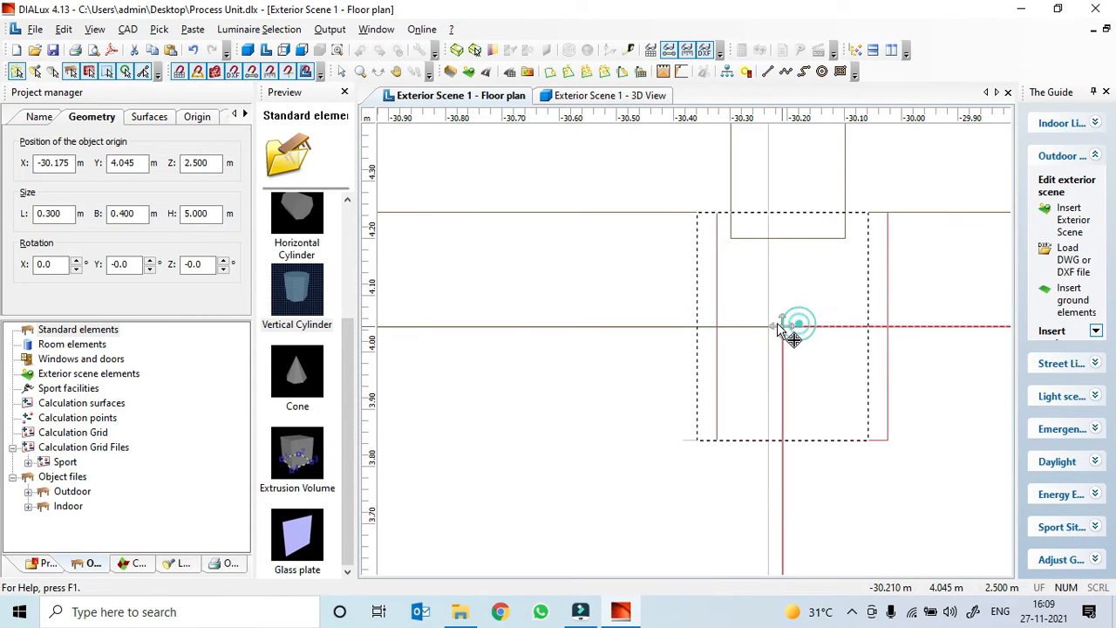
scroll(783, 366, down, 4)
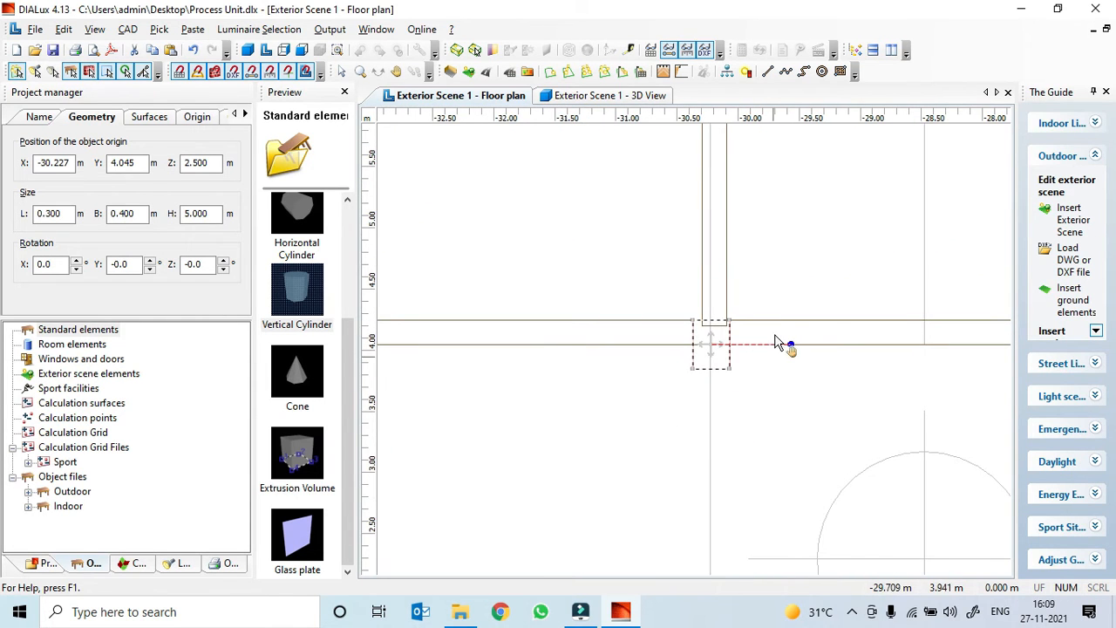
- Place a column copy at the upper end of the third cross beam, aligned at X -30.238, Y 8.043
scroll(779, 341, down, 3)
drag(656, 498, 656, 185)
scroll(668, 224, up, 3)
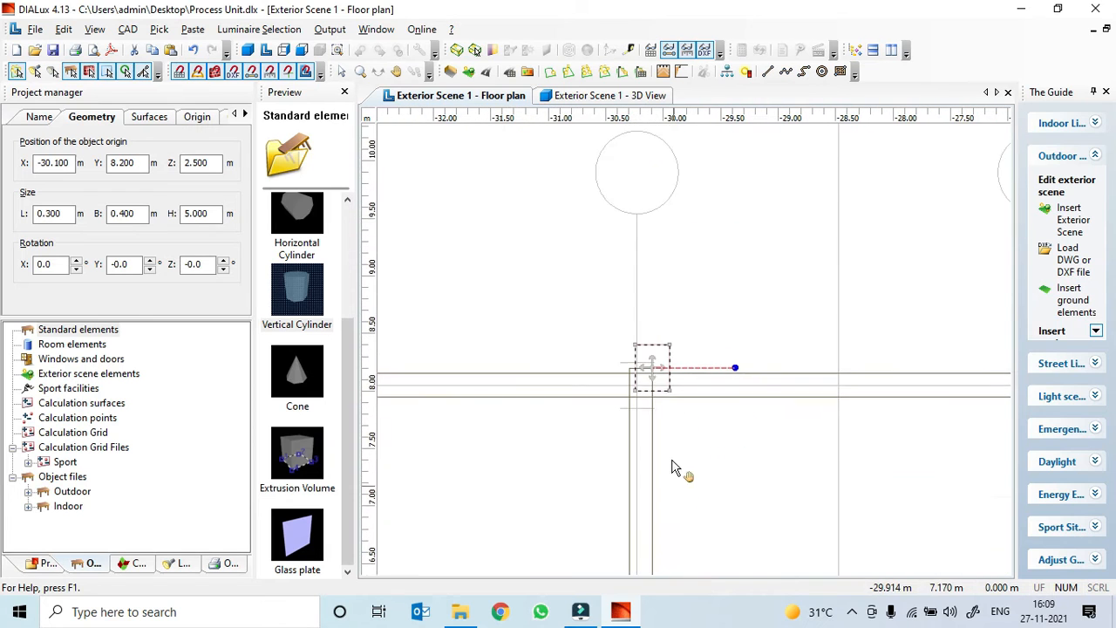
scroll(641, 403, up, 1)
drag(640, 393, 606, 425)
scroll(597, 417, up, 4)
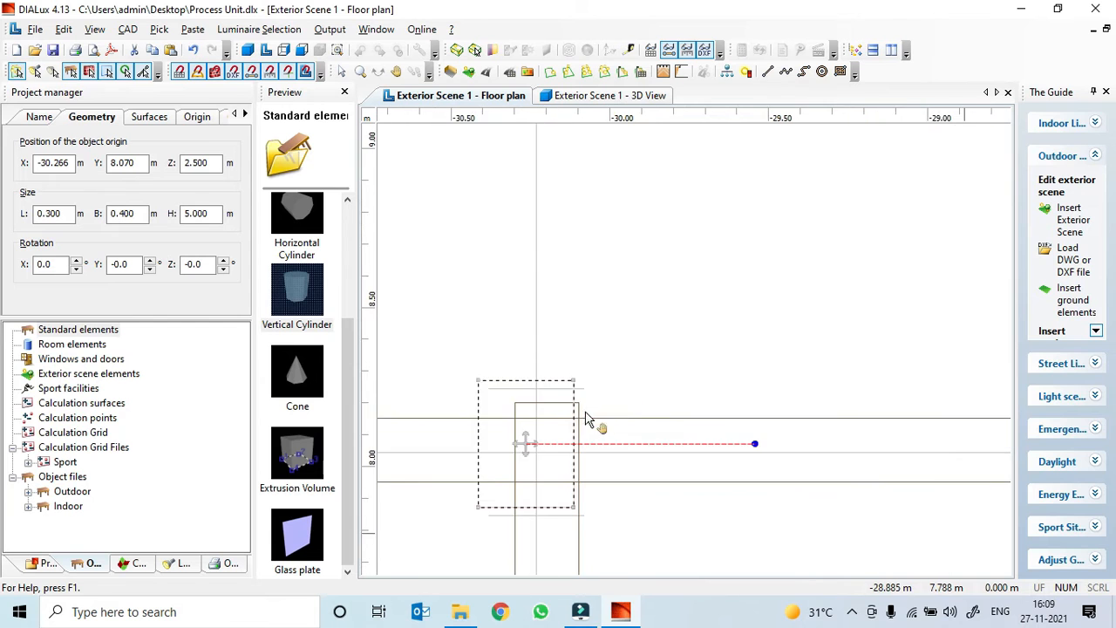
mouse_move(573, 367)
mouse_down()
mouse_move(535, 352)
mouse_move(556, 364)
mouse_up()
scroll(556, 342, up, 1)
scroll(564, 371, down, 4)
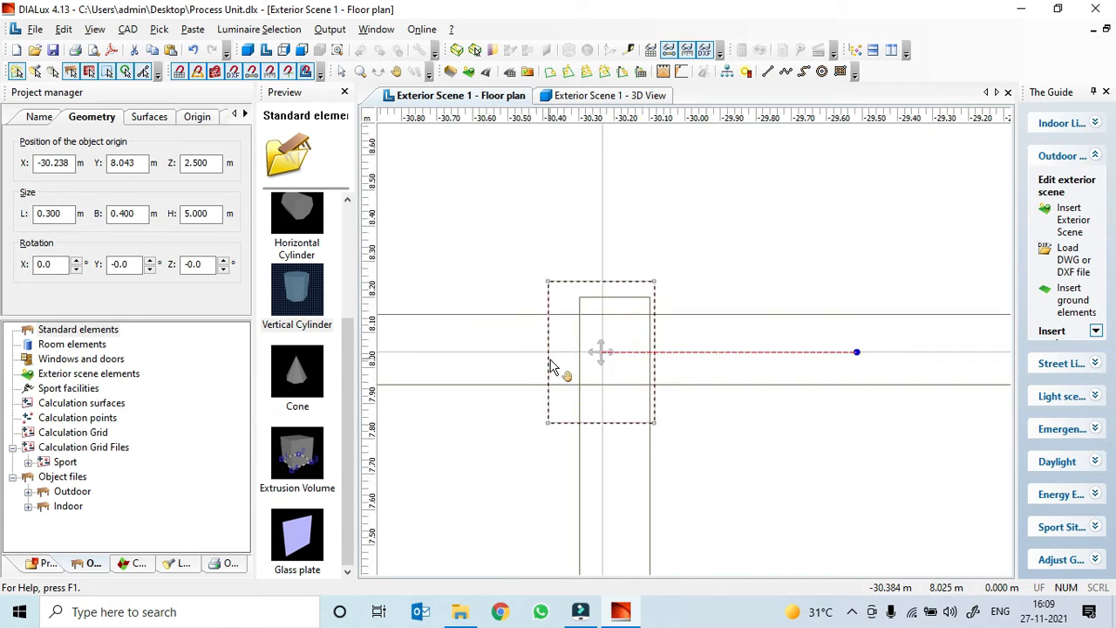
- Place a column copy at the upper end of the fourth cross beam, centred on the grid at X -26.723, Y 8.051
scroll(798, 413, up, 3)
click(666, 279)
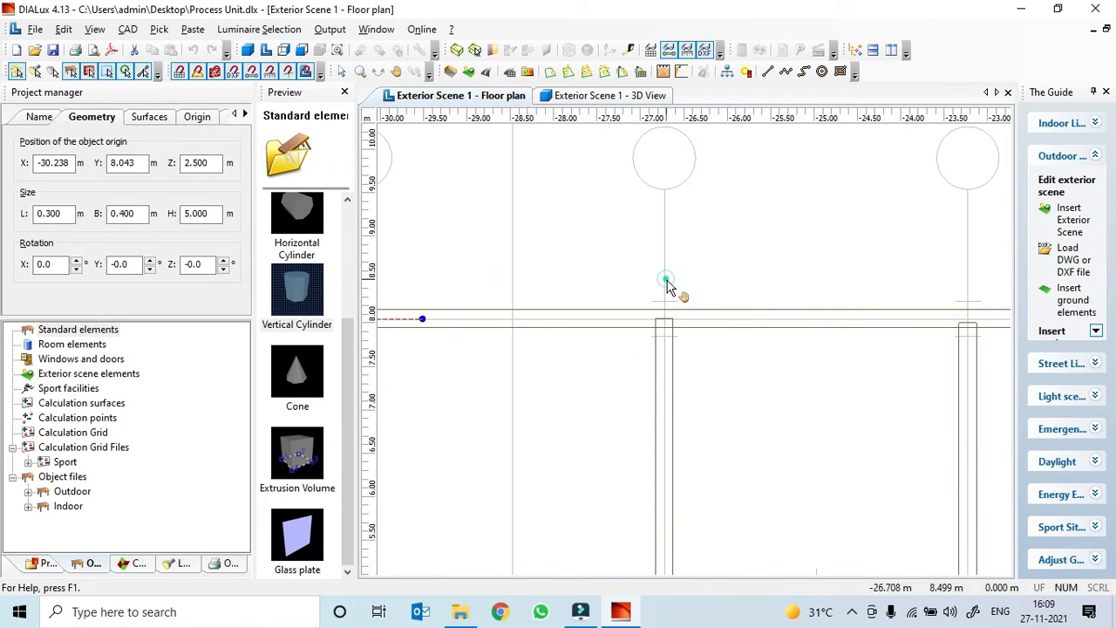
drag(476, 253, 666, 326)
scroll(667, 326, up, 2)
scroll(662, 326, up, 2)
drag(575, 249, 593, 252)
- Place another column copy where the fourth cross beam meets the lower beam, at X -26.733, Y 4.045
scroll(626, 315, down, 5)
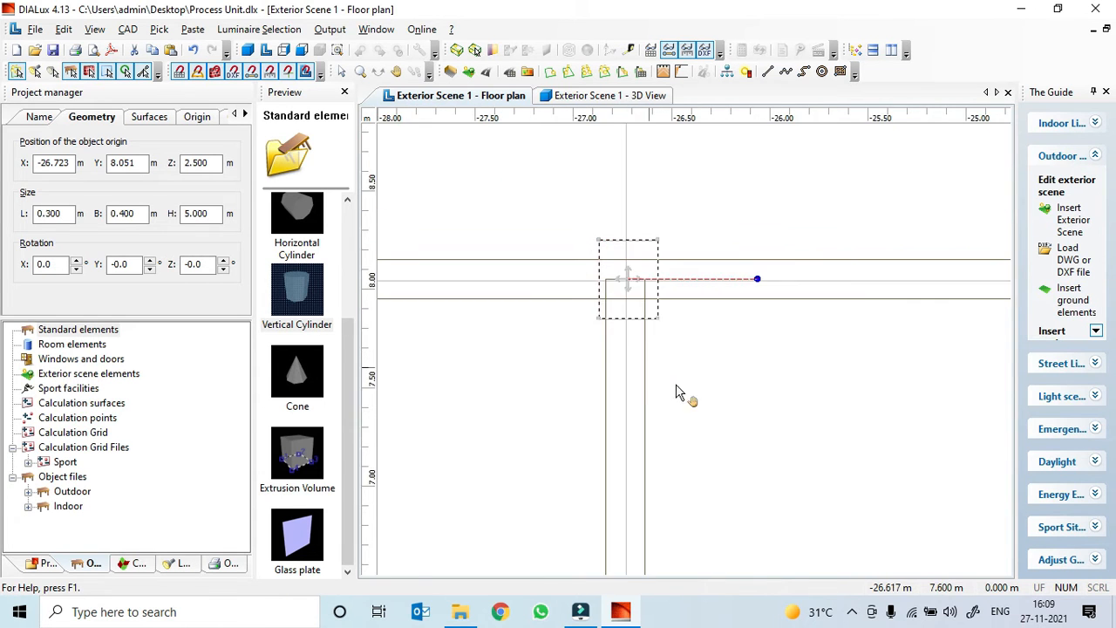
scroll(703, 341, down, 1)
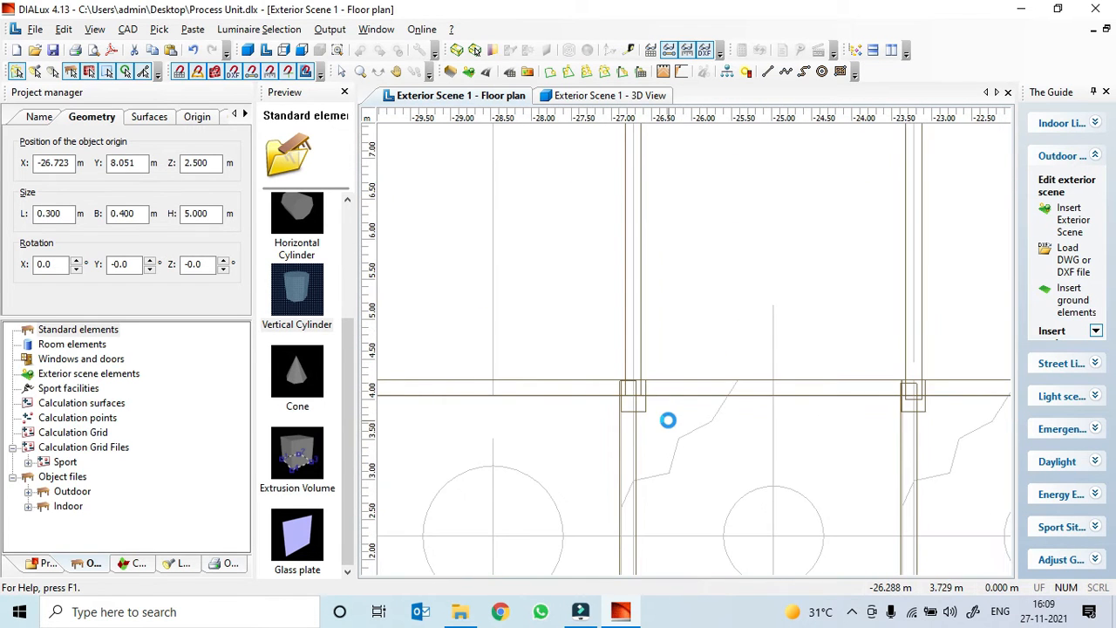
scroll(698, 331, down, 2)
scroll(755, 345, down, 1)
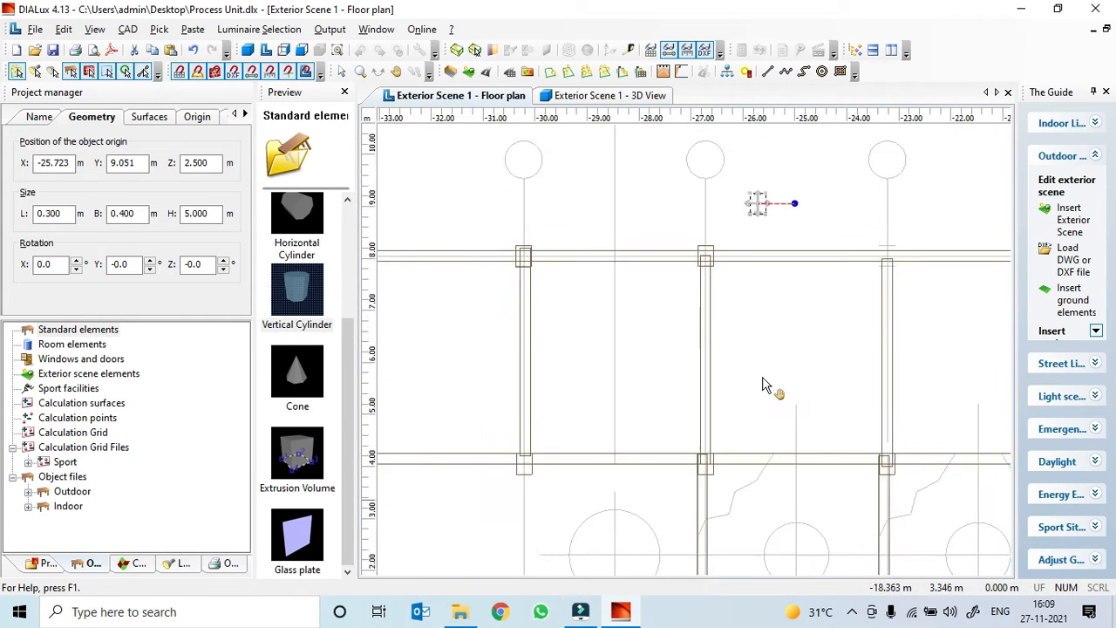
drag(747, 236, 703, 440)
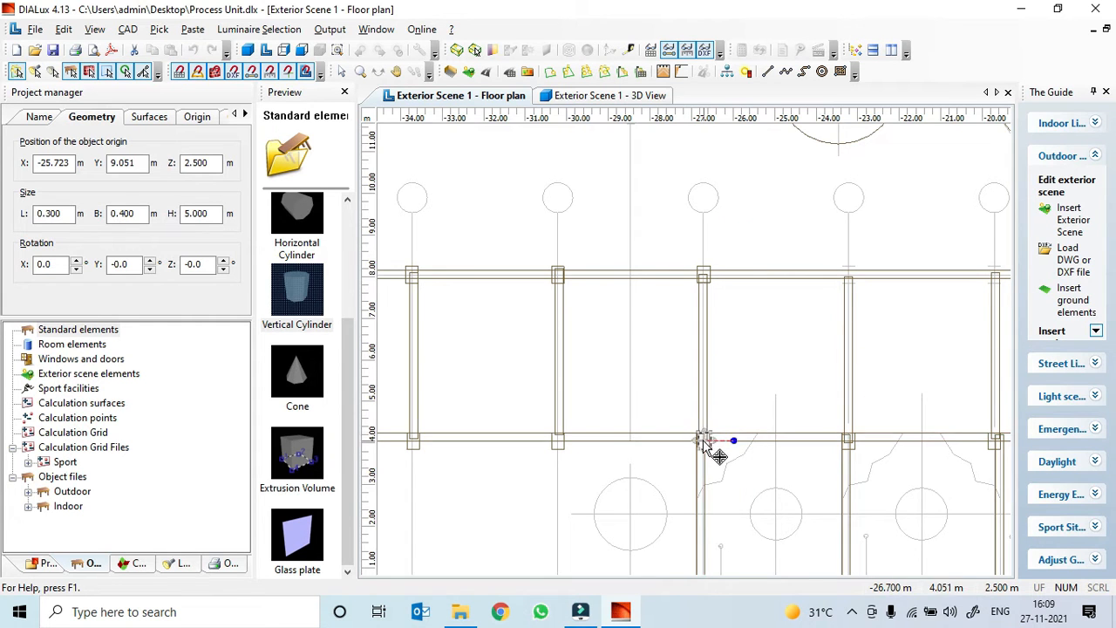
scroll(703, 436, up, 5)
scroll(689, 335, up, 4)
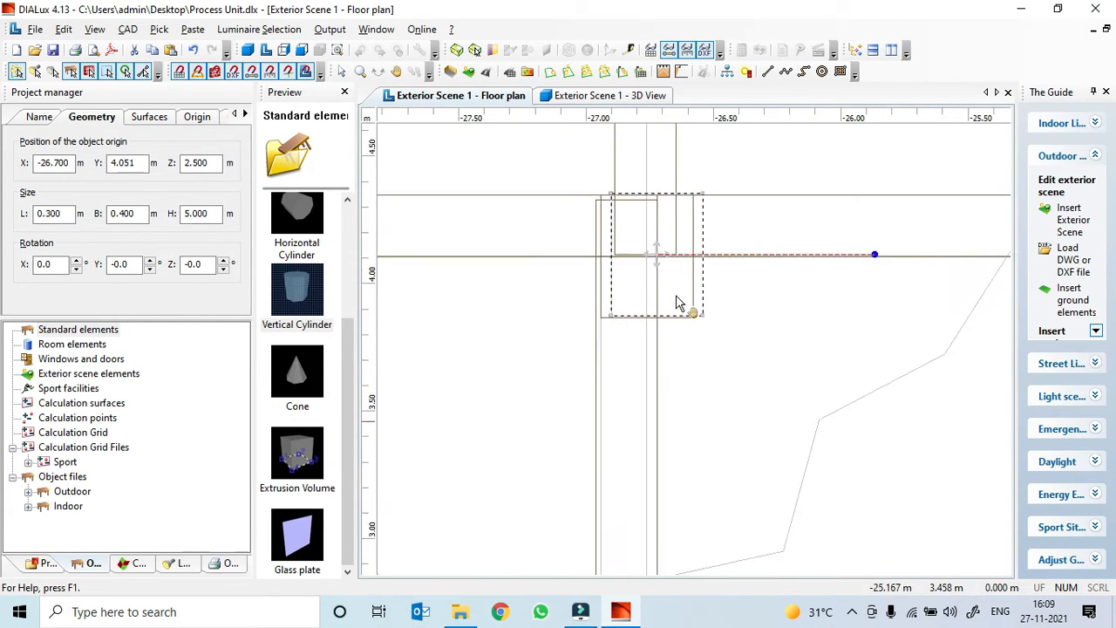
drag(635, 247, 636, 248)
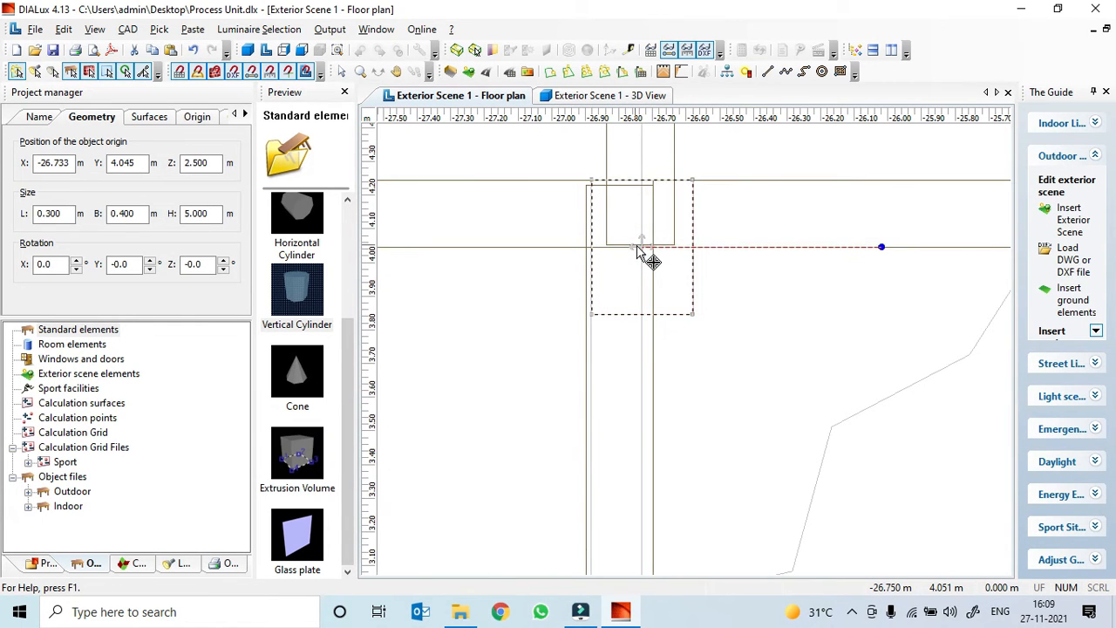
- Place a column copy where the fifth cross beam meets the lower beam, at X -23.244, Y 4.045
scroll(792, 245, down, 9)
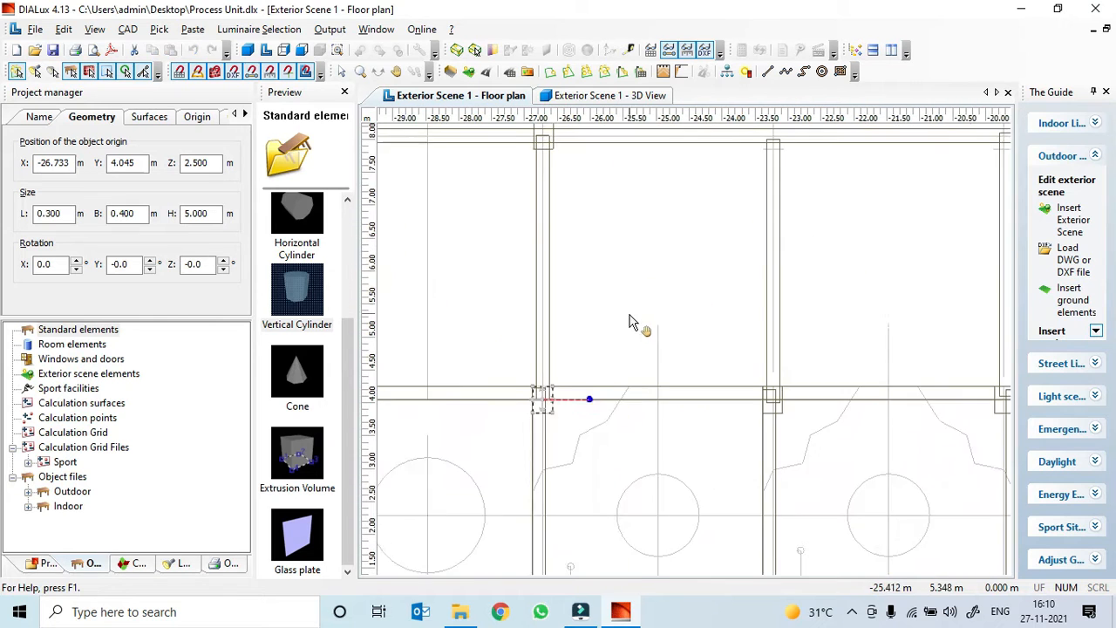
middle_drag(657, 282, 653, 317)
drag(567, 428, 734, 427)
scroll(731, 427, up, 2)
middle_drag(720, 431, 709, 325)
scroll(709, 328, up, 3)
middle_drag(657, 213, 663, 323)
scroll(662, 322, up, 4)
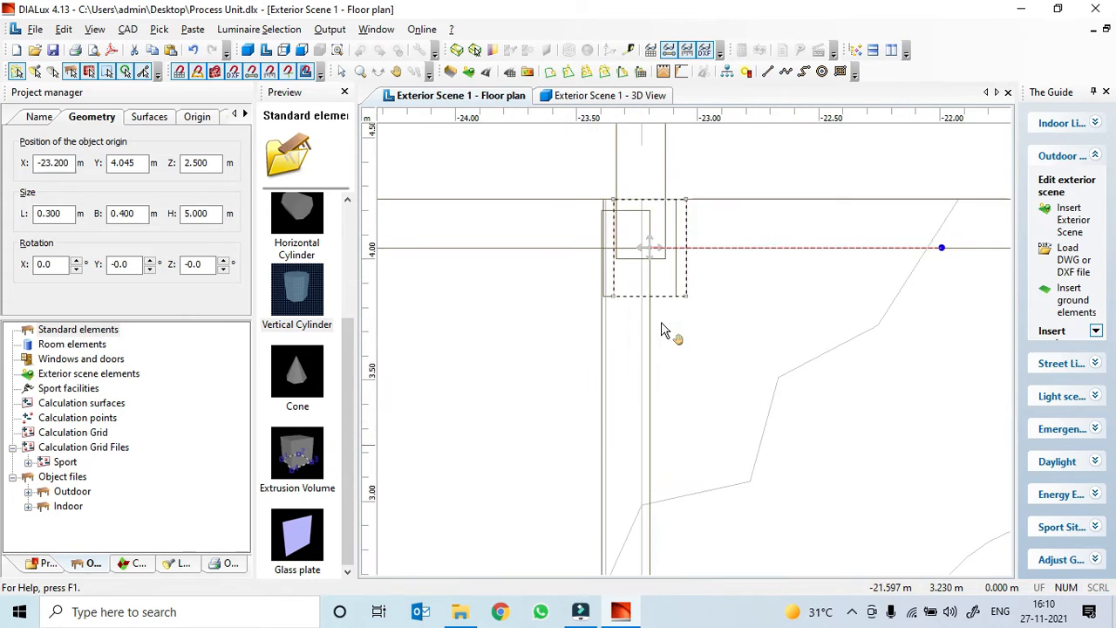
scroll(654, 272, up, 2)
drag(629, 203, 615, 202)
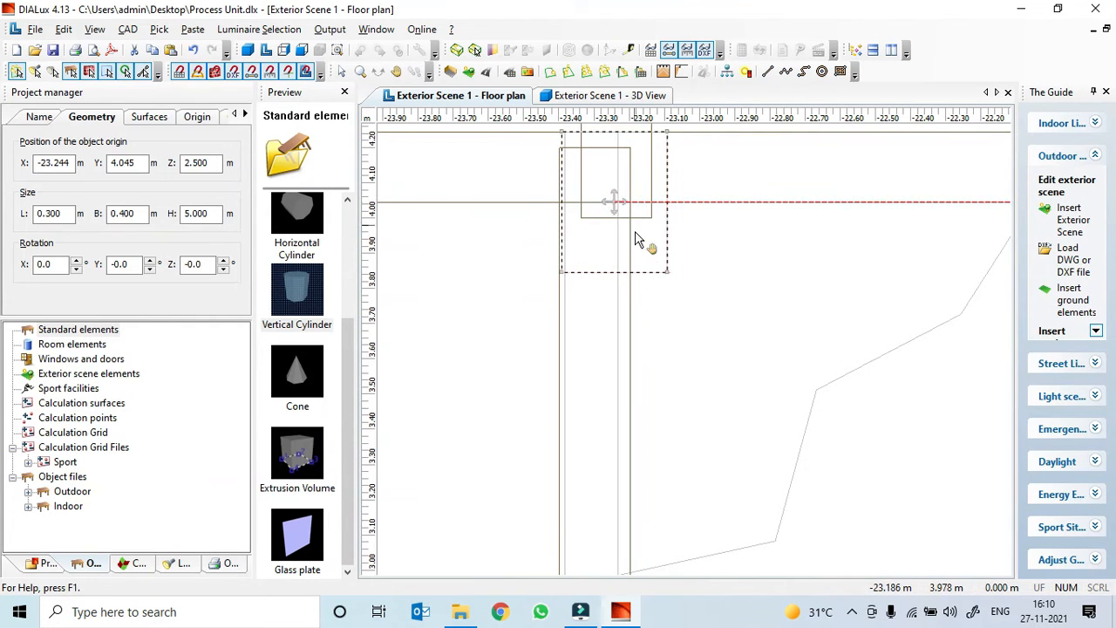
- Copy and paste the column, aligning the duplicate at the fifth cross beam's upper end at X -23.236, Y 8.047
scroll(636, 237, down, 3)
scroll(683, 258, down, 3)
middle_drag(742, 201, 756, 401)
middle_drag(754, 151, 753, 330)
key(ctrl+c)
key(ctrl+v)
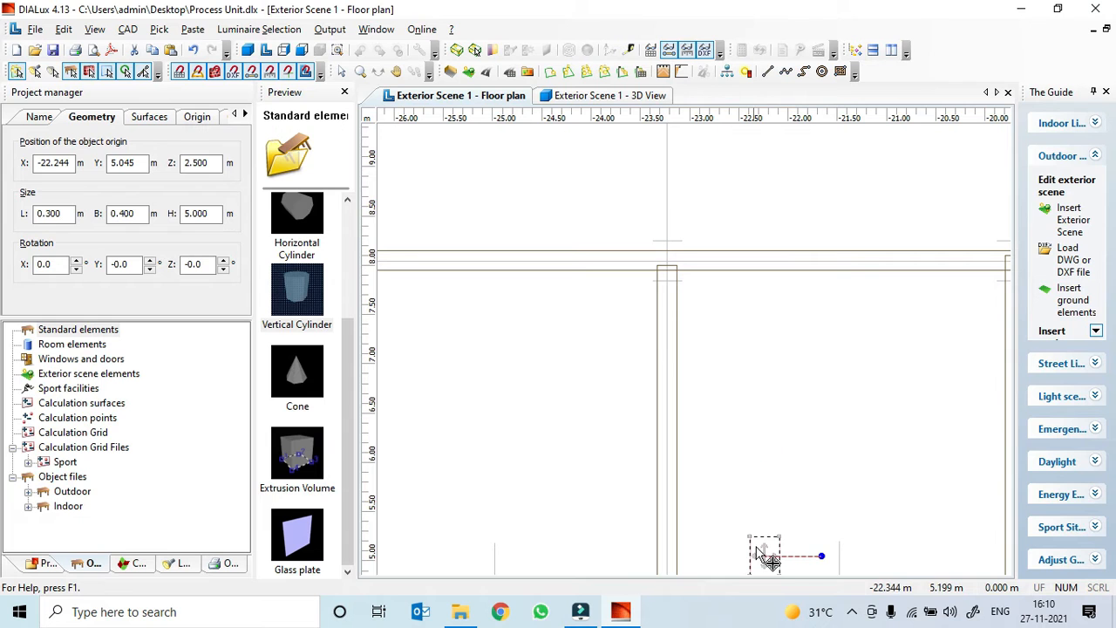
drag(761, 554, 659, 257)
scroll(660, 259, up, 7)
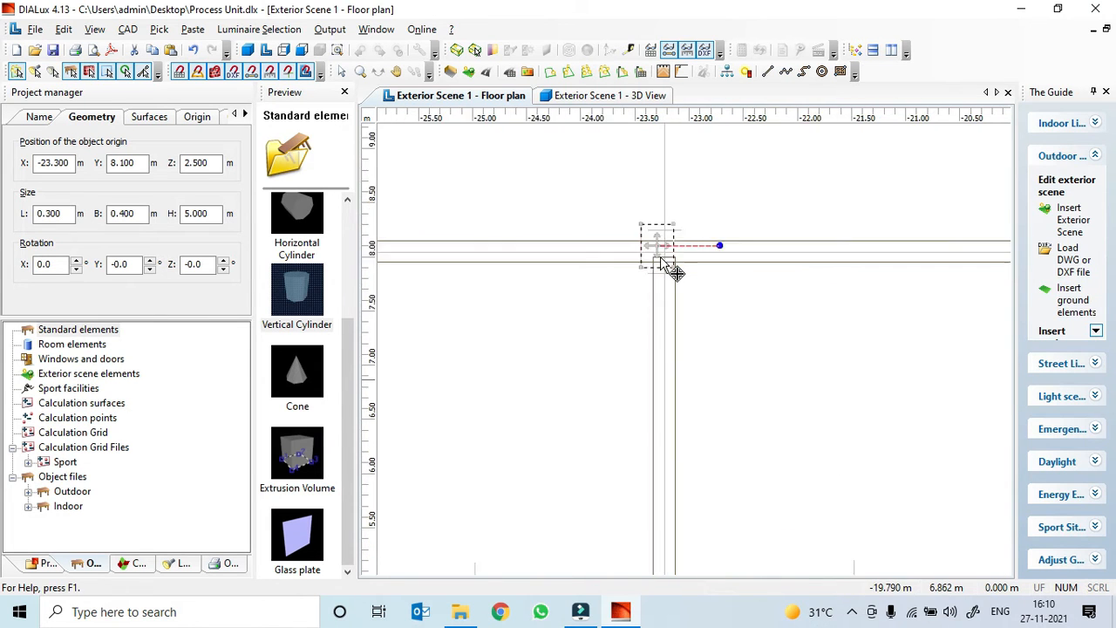
middle_drag(666, 285, 715, 471)
scroll(659, 327, up, 2)
drag(664, 340, 689, 360)
- Paste a column copy at the upper end of the sixth cross beam, aligned at X -19.734, Y 8.045
scroll(695, 387, down, 7)
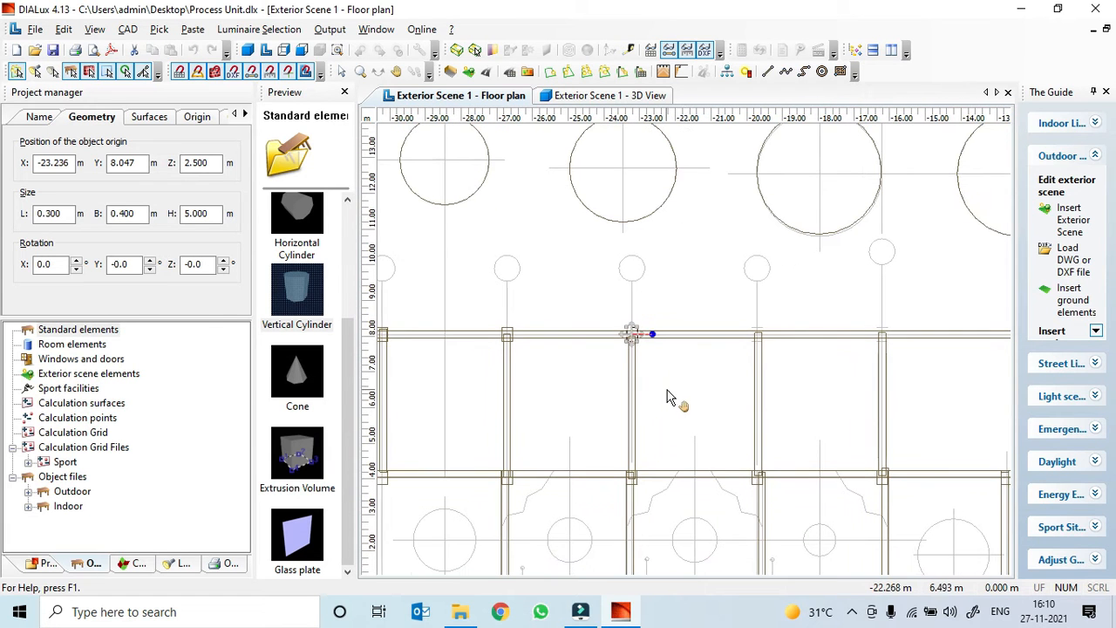
key(ctrl+v)
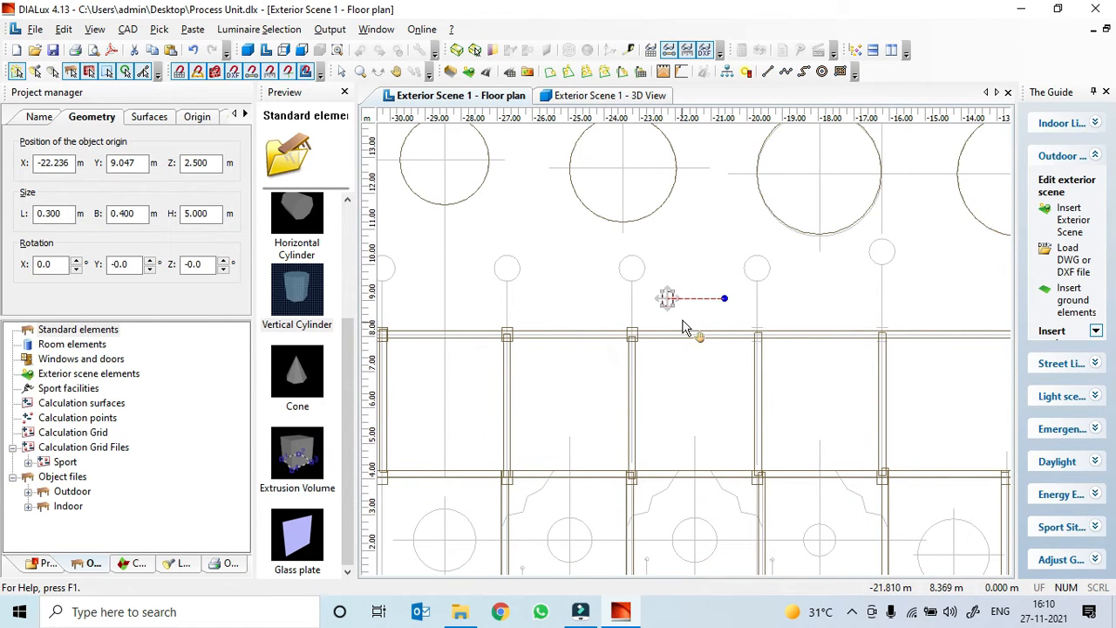
drag(670, 299, 753, 348)
scroll(756, 350, up, 6)
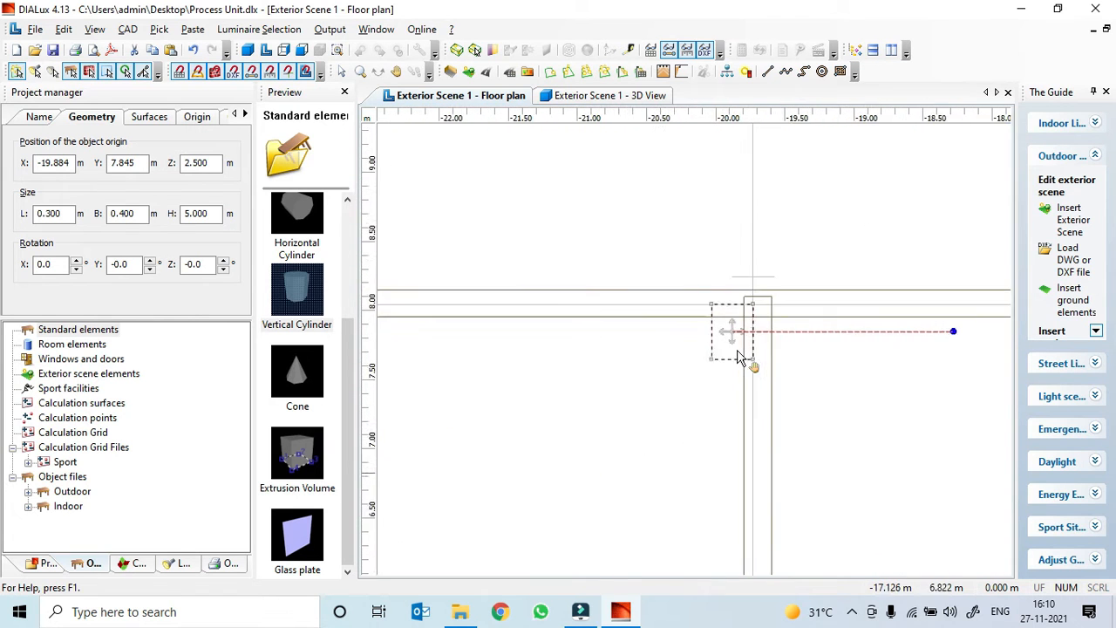
scroll(700, 394, up, 3)
drag(710, 378, 769, 345)
- Paste a column copy where the sixth cross beam meets the lower beam, at X -19.728, Y 4.045
scroll(672, 436, down, 8)
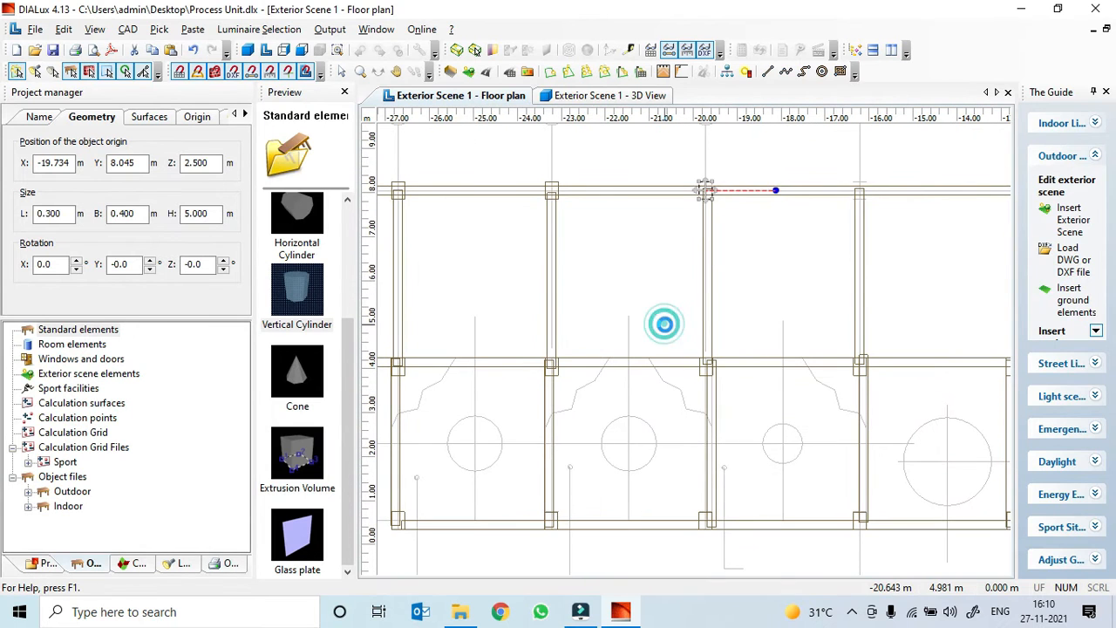
key(ctrl+v)
drag(755, 156, 712, 374)
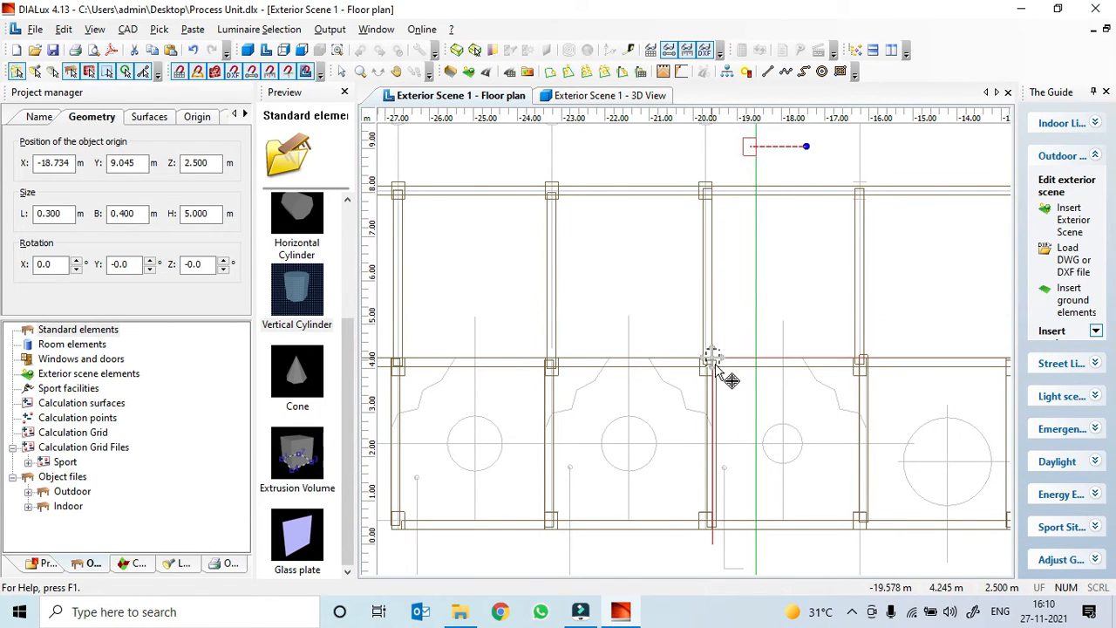
scroll(712, 374, up, 4)
middle_drag(731, 438, 706, 343)
scroll(695, 327, up, 7)
drag(709, 330, 672, 274)
- Copy the column to the seventh cross beam's lower beam junction at X -16.246, Y 4.100, and clear the selection
scroll(723, 377, down, 4)
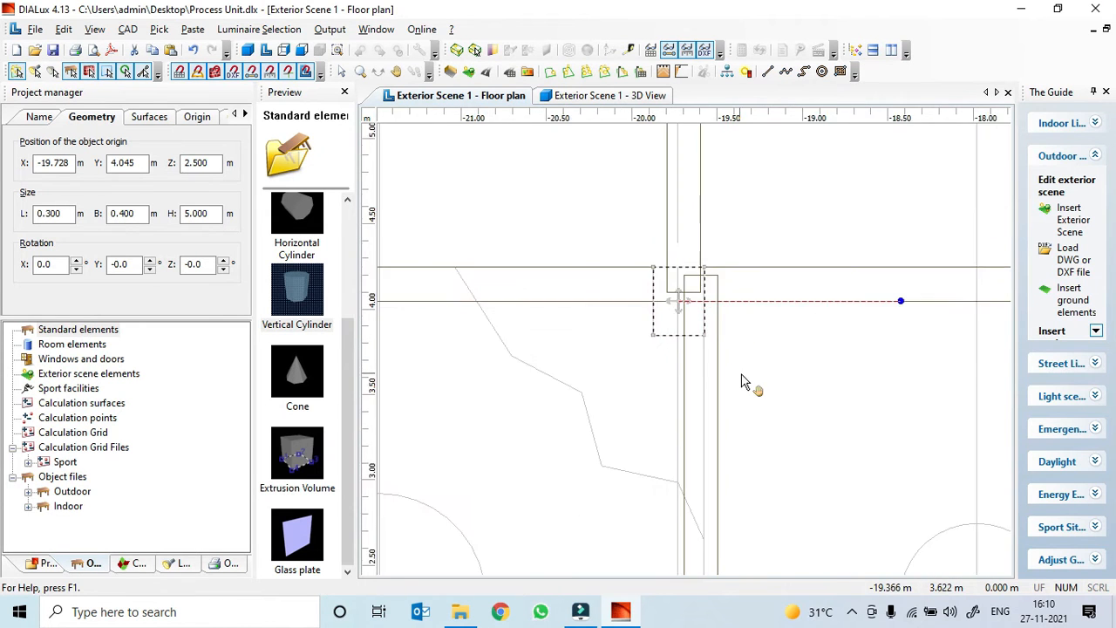
middle_drag(770, 398, 602, 387)
scroll(602, 386, down, 2)
key(ctrl+c)
key(ctrl+v)
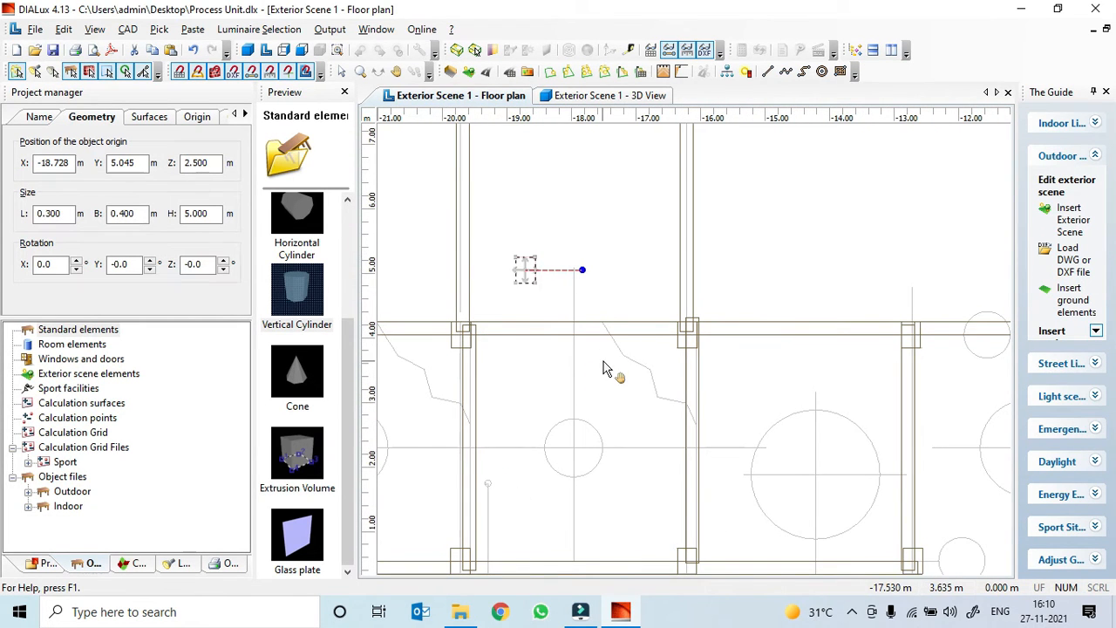
drag(538, 284, 688, 331)
scroll(688, 331, up, 2)
scroll(624, 331, down, 4)
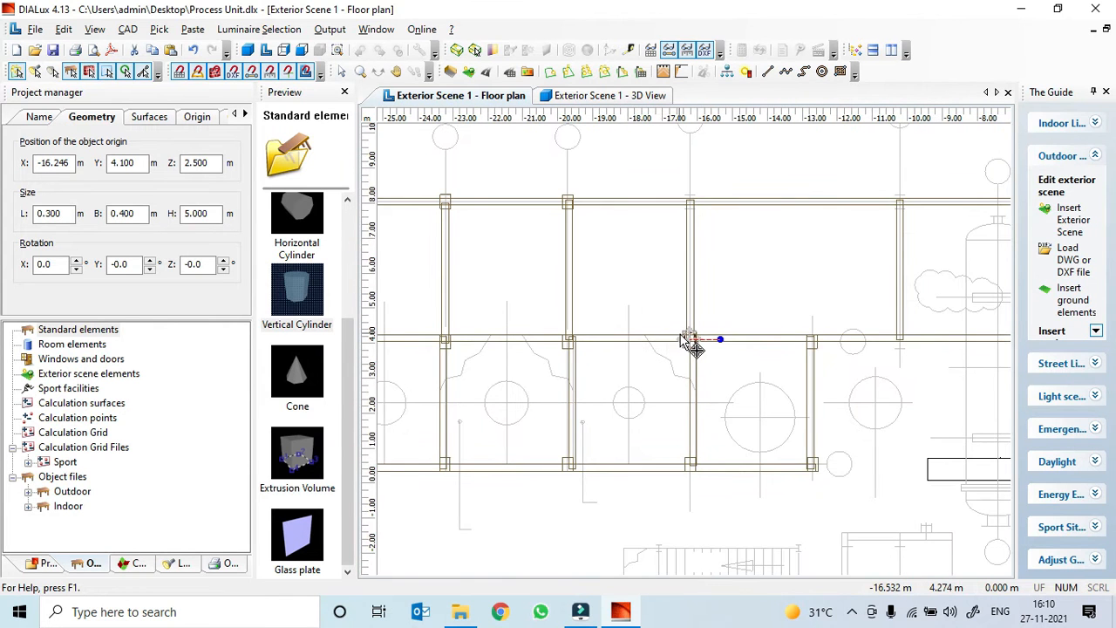
key(Escape)
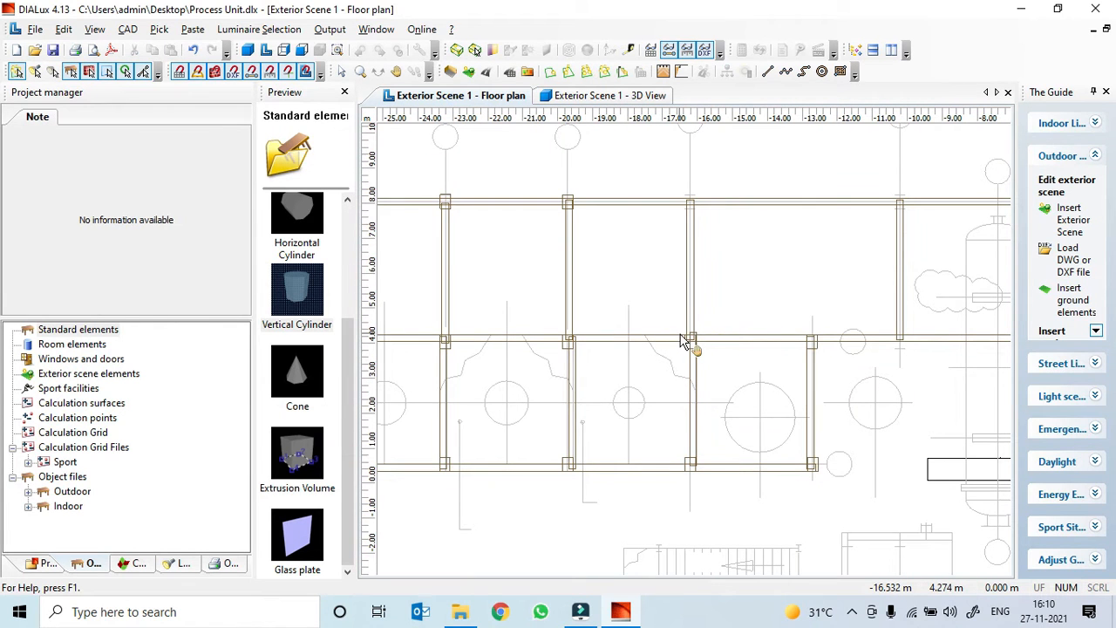
- Copy the upper column of the sixth cross beam and place the duplicate at the seventh cross beam's upper end
drag(770, 254, 772, 276)
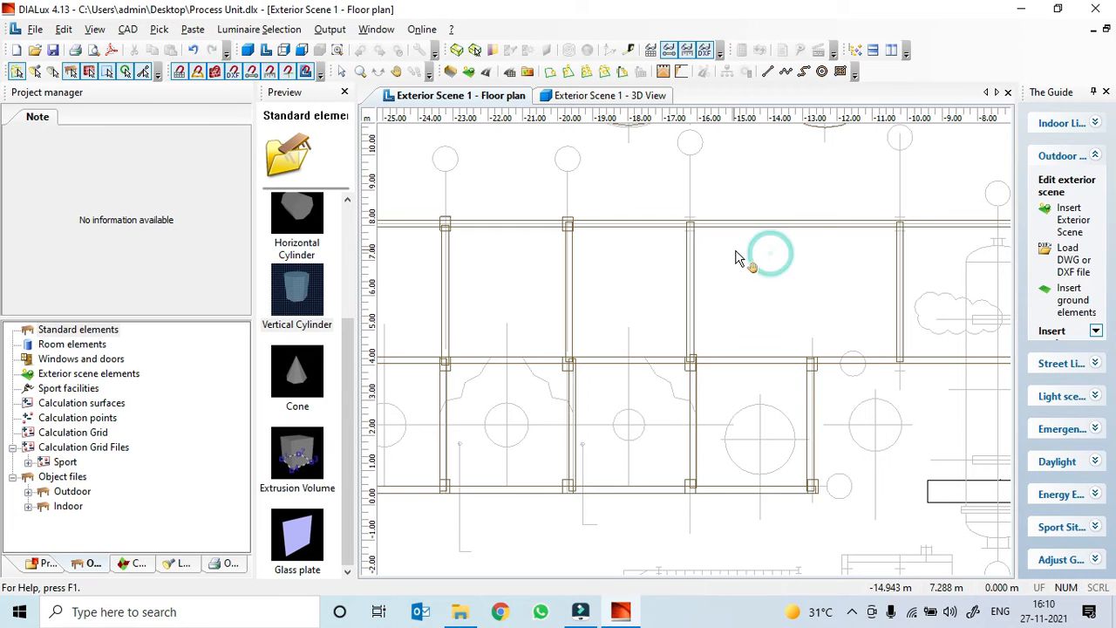
scroll(733, 266, down, 5)
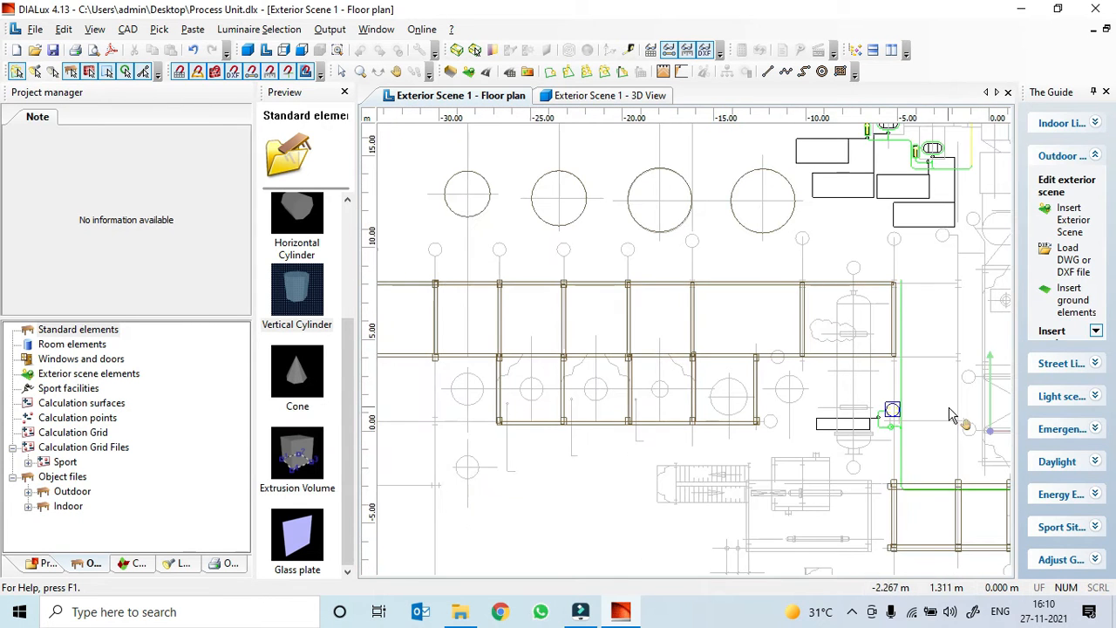
scroll(732, 353, up, 6)
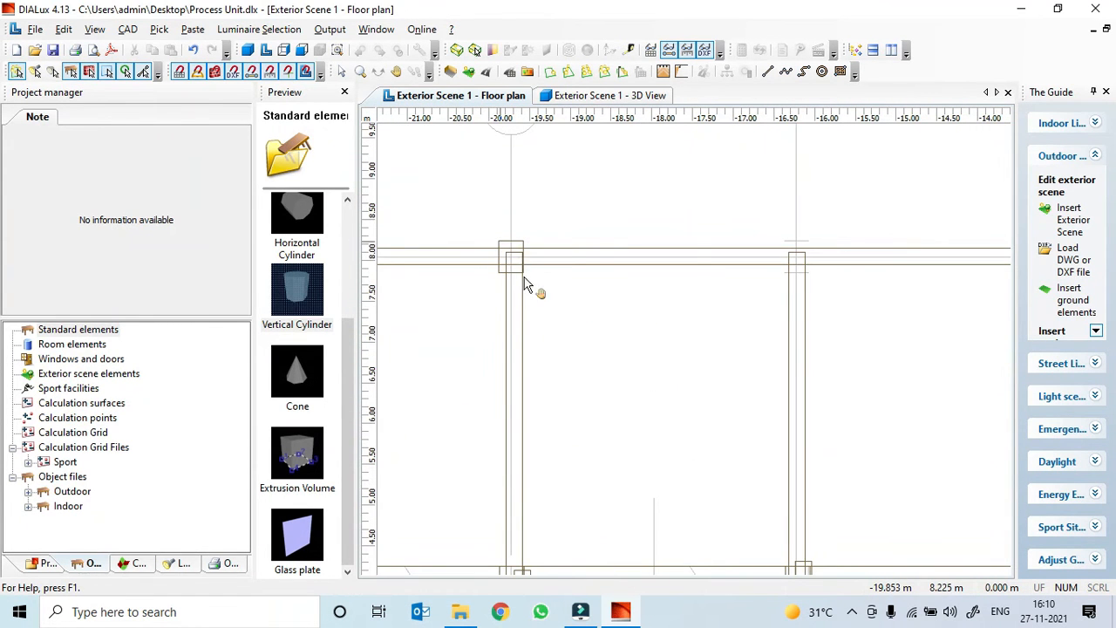
right_click(526, 285)
click(540, 485)
key(ctrl+v)
scroll(412, 352, down, 3)
drag(506, 259, 613, 301)
- Copy the column again and place the duplicate roughly at the upper end of the eighth cross beam
key(ctrl+c)
key(ctrl+v)
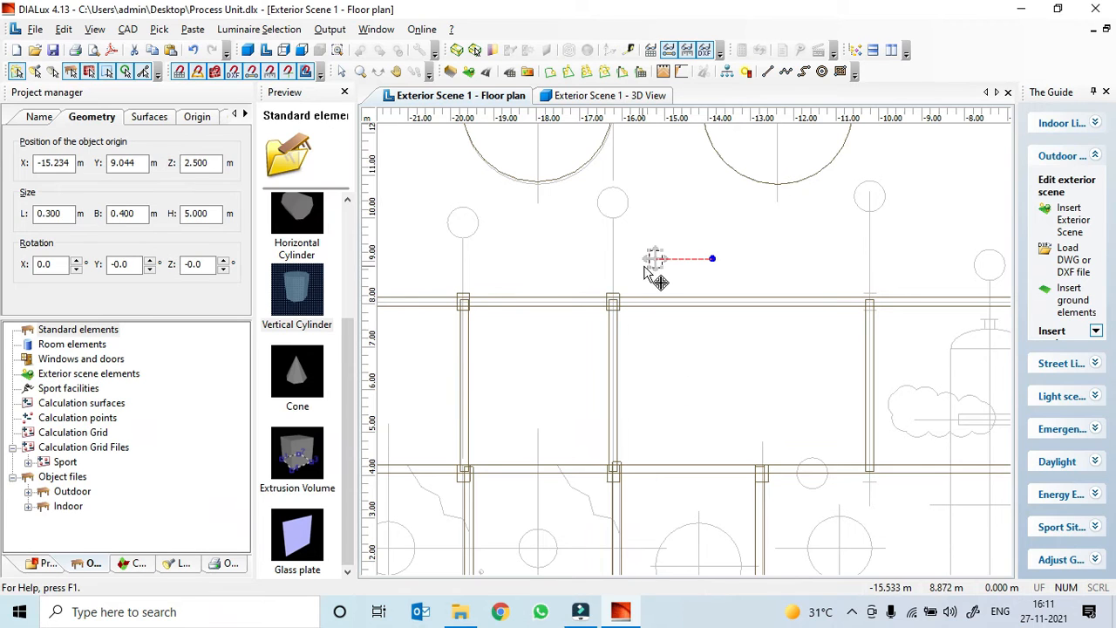
drag(672, 272, 889, 316)
- Paste a column copy where the eighth cross beam meets the lower beam, aligned at X -10.231, Y 4.045
key(ctrl+v)
drag(656, 260, 886, 480)
scroll(885, 480, up, 3)
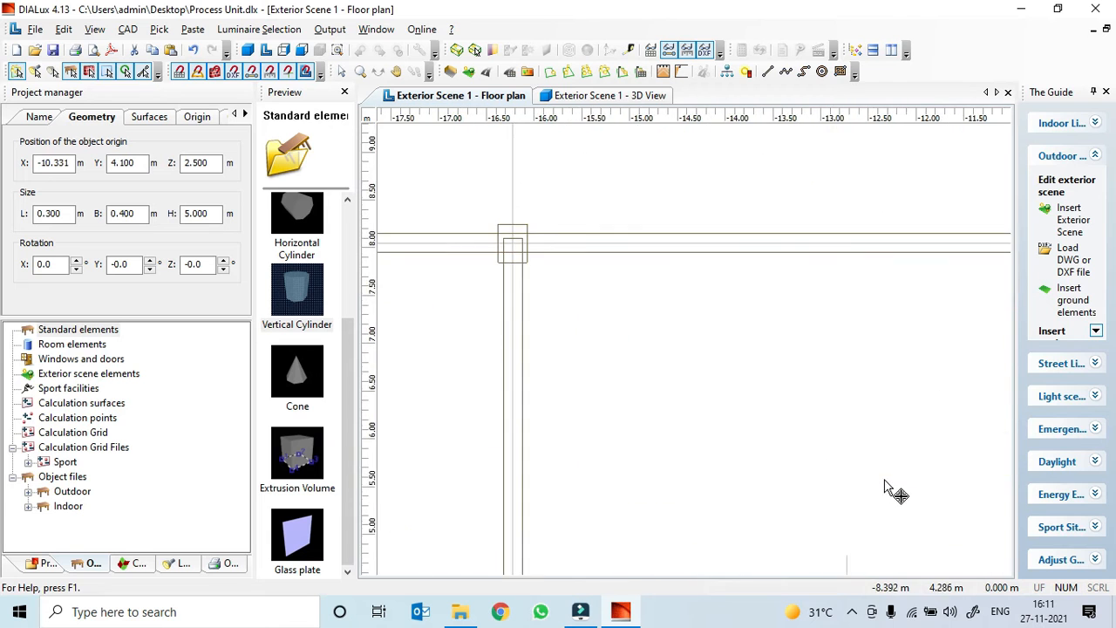
scroll(673, 336, up, 3)
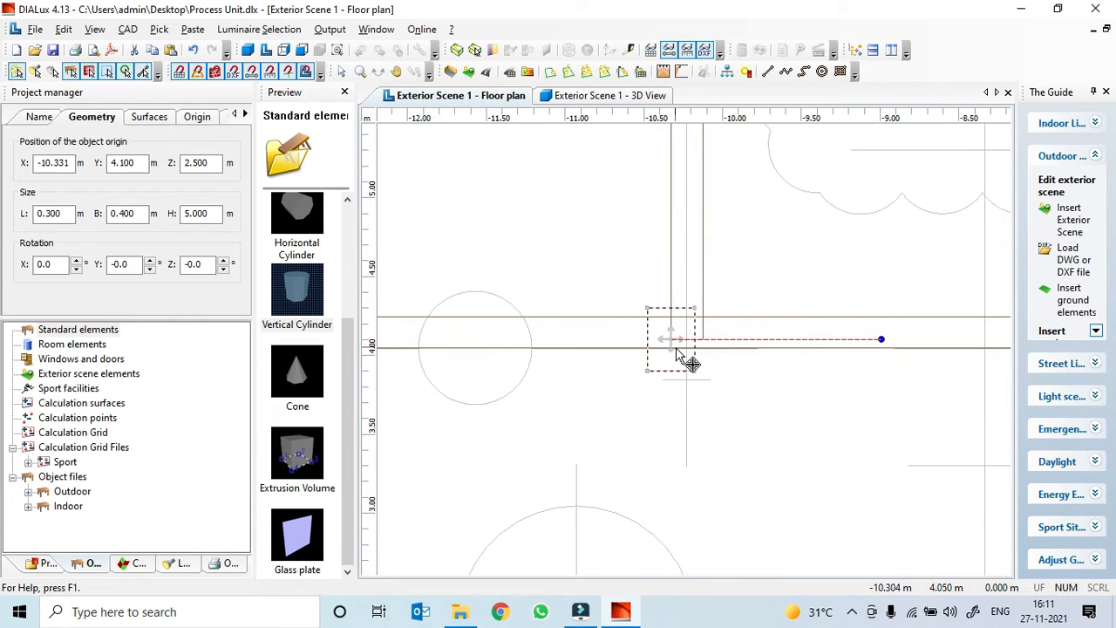
drag(682, 359, 698, 368)
- Select the column at the eighth cross beam's upper end and align it at X -10.205, Y 8.034
scroll(763, 380, down, 3)
middle_drag(755, 282, 758, 406)
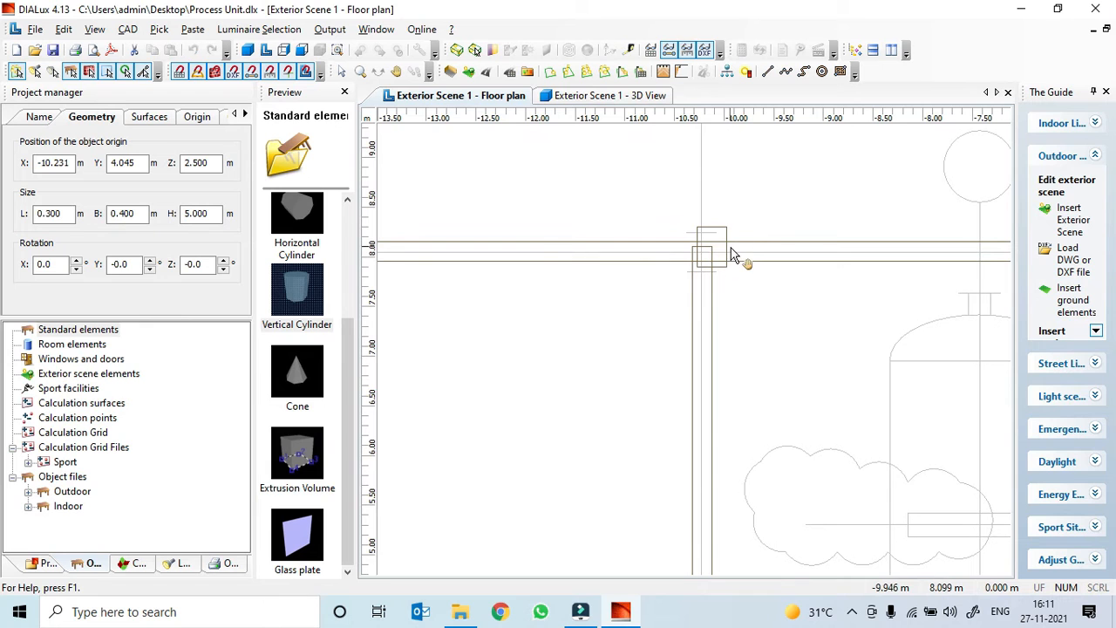
right_click(732, 255)
click(698, 248)
scroll(698, 247, up, 8)
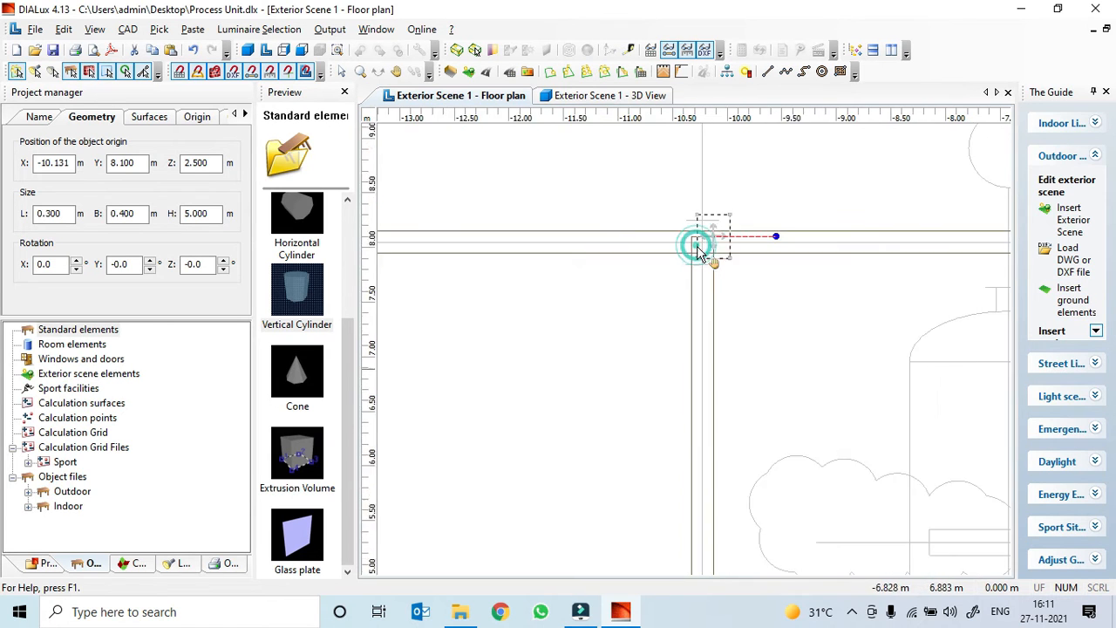
middle_drag(708, 199, 721, 421)
drag(742, 339, 731, 354)
- Copy the column to the upper corner at the rack's right end, aligned at X -5.263, Y 8.065
scroll(746, 375, down, 2)
scroll(806, 441, down, 2)
middle_drag(818, 440, 583, 404)
scroll(745, 387, down, 4)
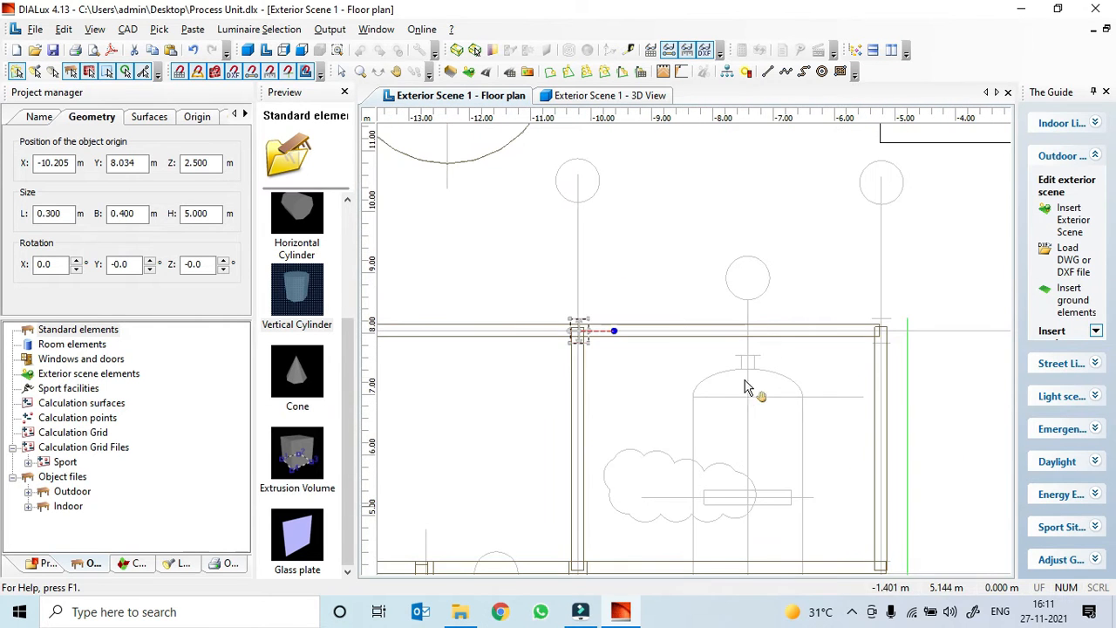
key(ctrl+c)
key(ctrl+v)
drag(645, 275, 882, 341)
scroll(761, 395, up, 2)
scroll(762, 395, up, 3)
drag(822, 386, 817, 366)
- Place a column copy at the lower corner of the rack's right end, at X -5.232, Y 4.045
scroll(818, 416, down, 2)
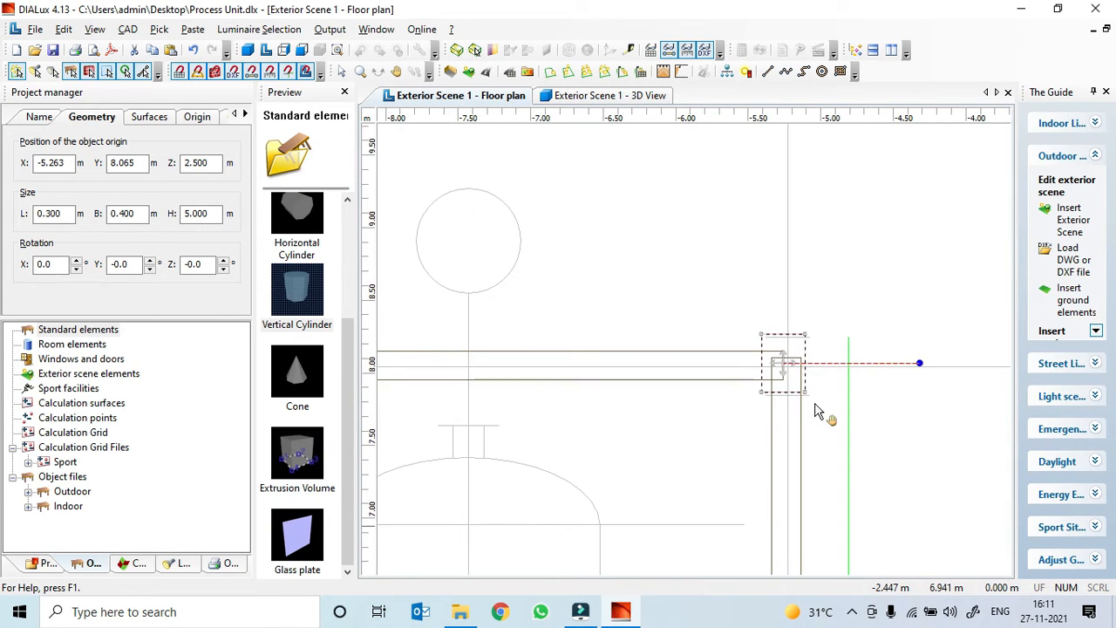
scroll(715, 447, down, 5)
scroll(695, 452, up, 2)
key(ctrl+c)
key(ctrl+v)
drag(809, 213, 738, 504)
scroll(738, 502, up, 5)
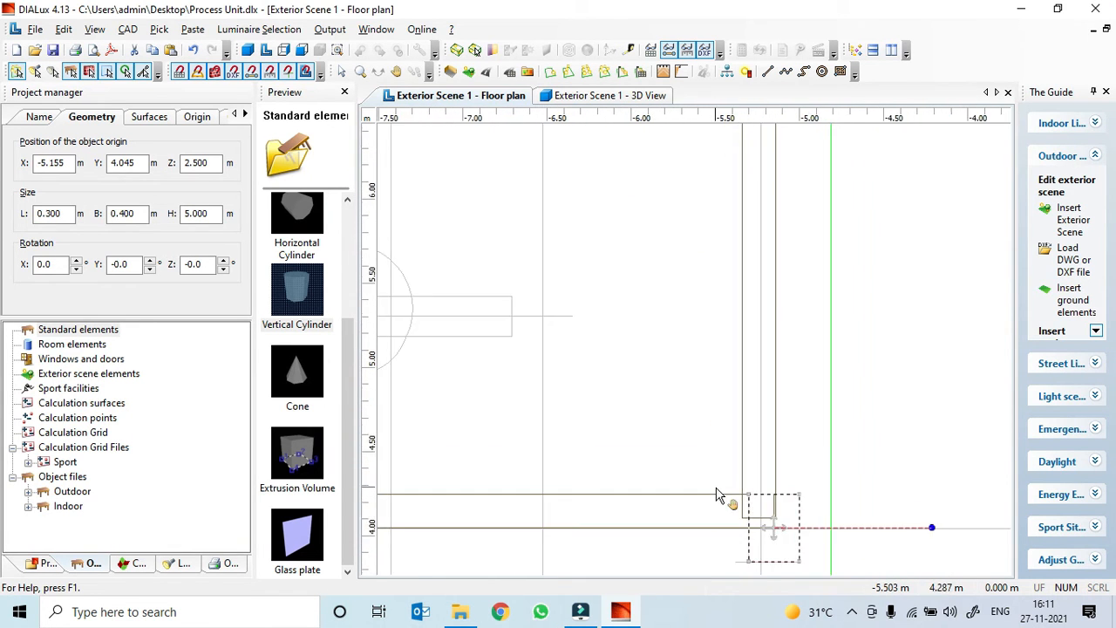
mouse_move(802, 431)
mouse_down()
mouse_move(787, 419)
mouse_move(790, 431)
mouse_up()
- Examine the pipe rack's beams and columns in the 3D view from several angles
scroll(779, 439, down, 6)
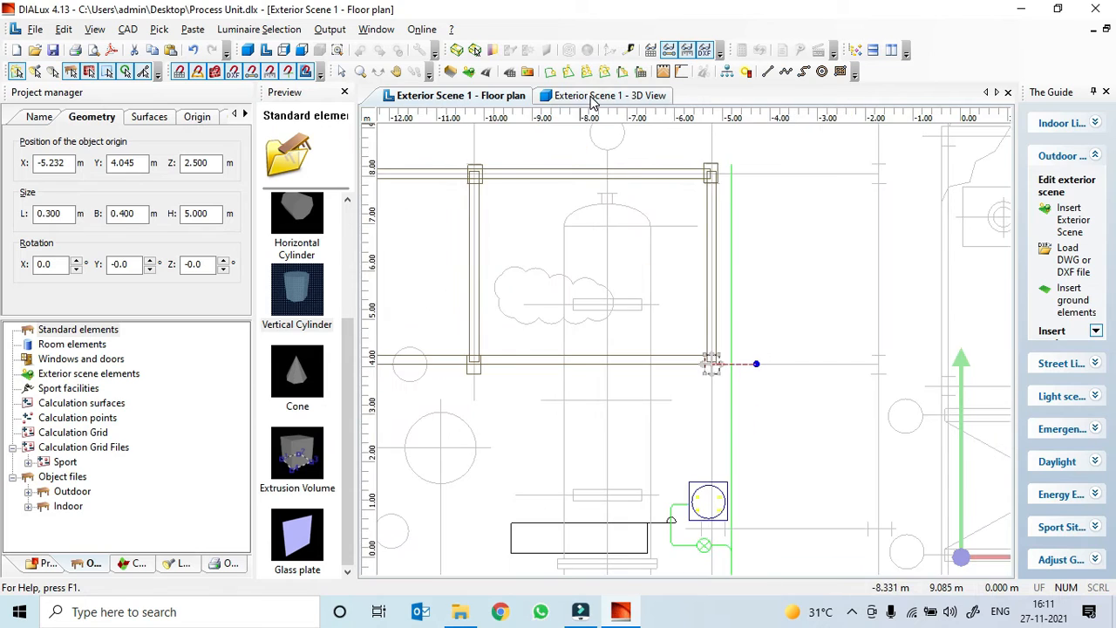
click(591, 98)
click(609, 358)
drag(568, 374, 597, 363)
scroll(596, 363, up, 6)
drag(580, 434, 643, 425)
scroll(571, 487, down, 3)
scroll(630, 442, down, 4)
scroll(643, 426, up, 6)
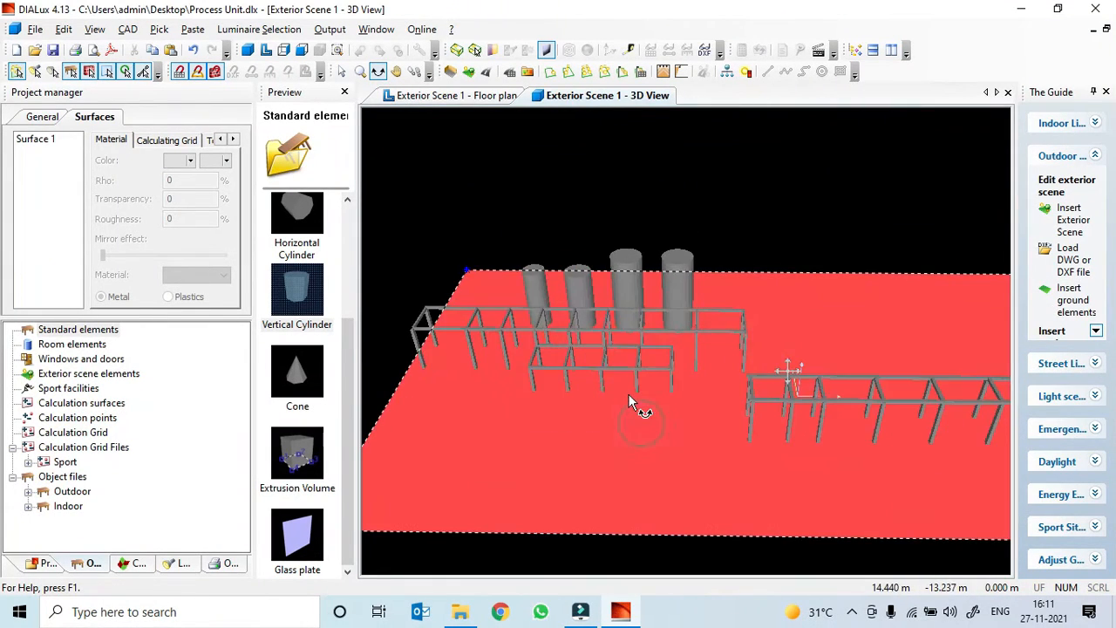
- Return to the floor plan and show the vessel area beside the rack's right end
click(458, 96)
scroll(616, 411, up, 3)
drag(627, 403, 633, 403)
drag(631, 509, 650, 459)
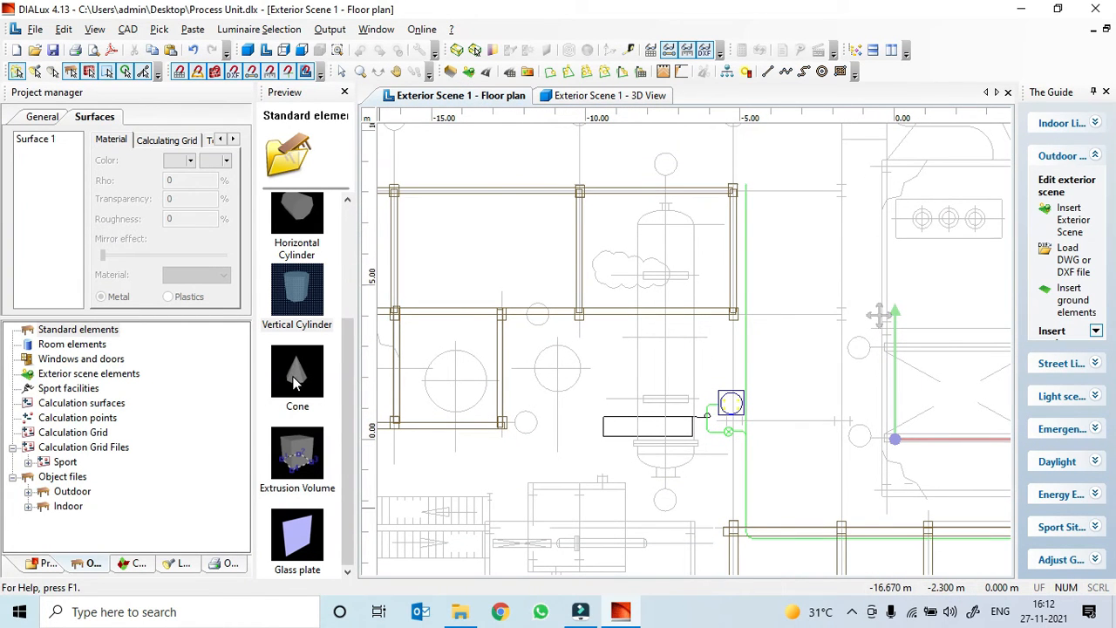
- Insert a horizontal cylinder in the floor plan, between the small rack bay and the vertical vessel outline
scroll(310, 371, up, 3)
drag(294, 386, 580, 382)
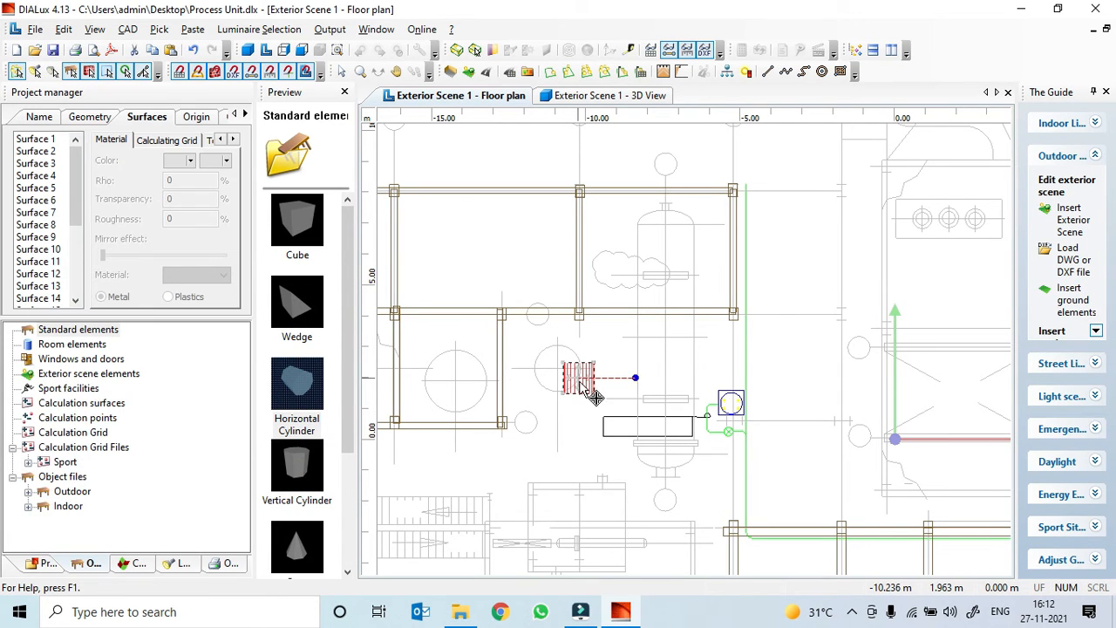
click(96, 118)
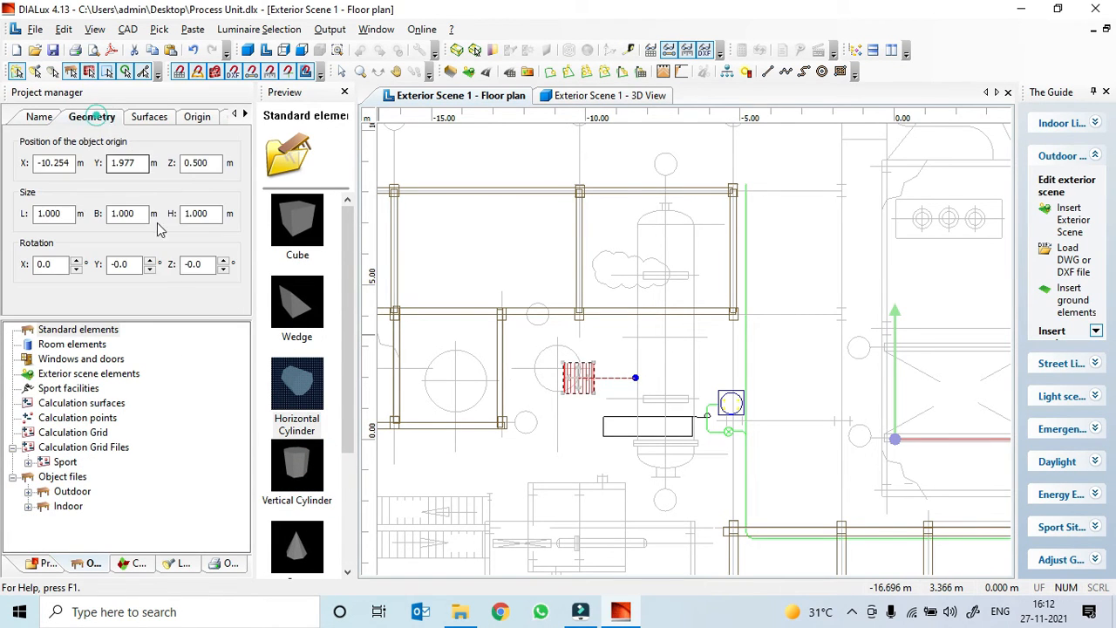
- Try rotating the horizontal cylinder 90° about the Z axis
click(199, 264)
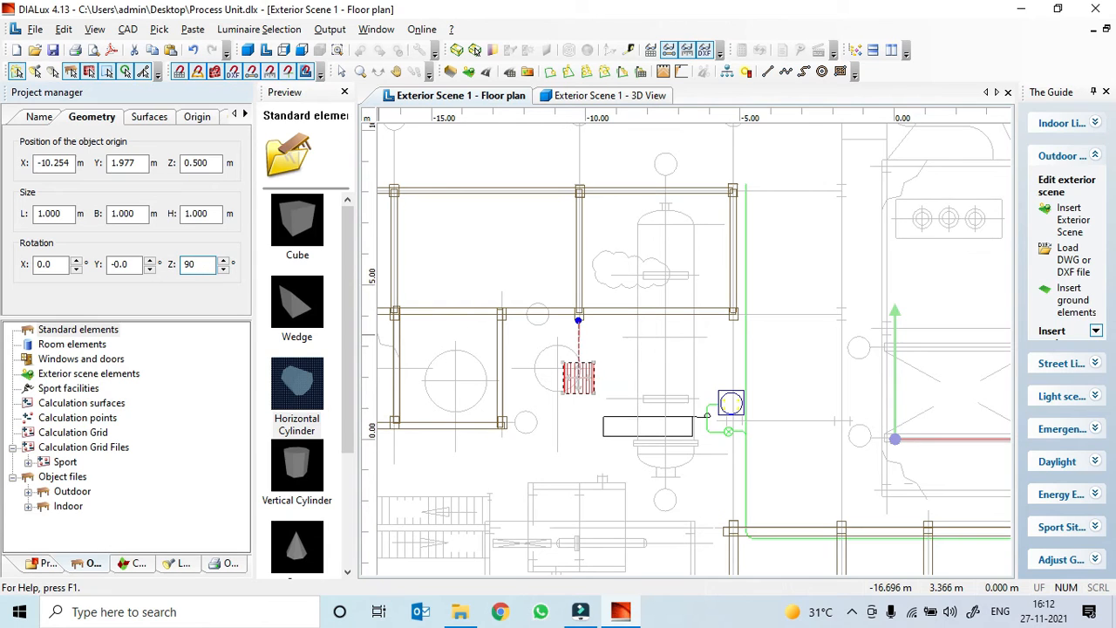
text(90)
key(Tab)
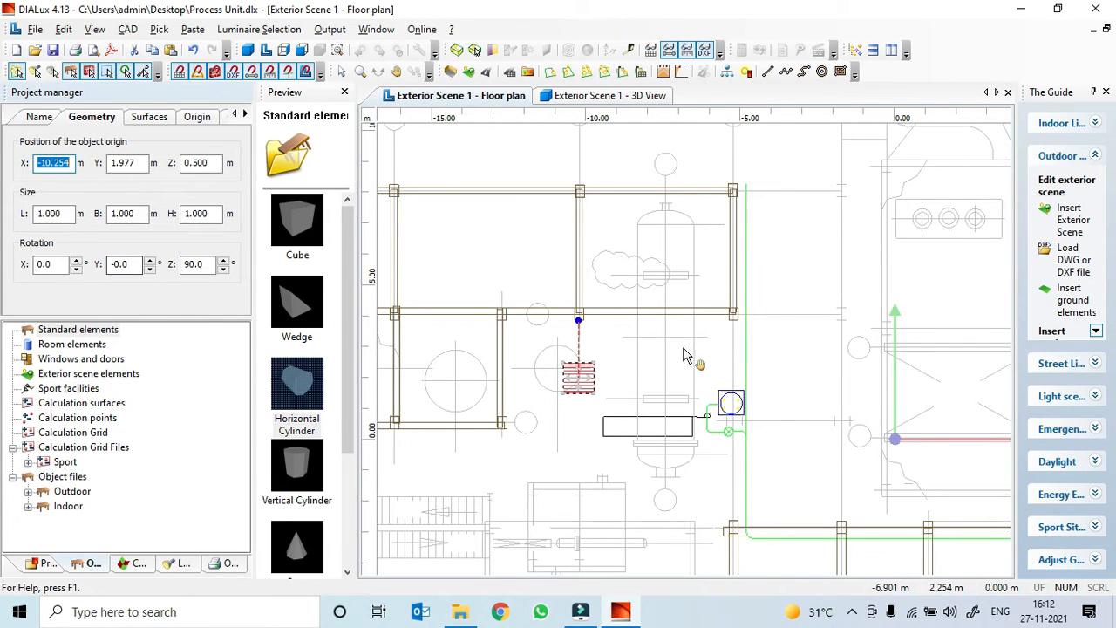
- Measure the straight length of the vessel outline, then give the cylinder a B size of 7.44 m and a Z rotation of 0°
click(629, 51)
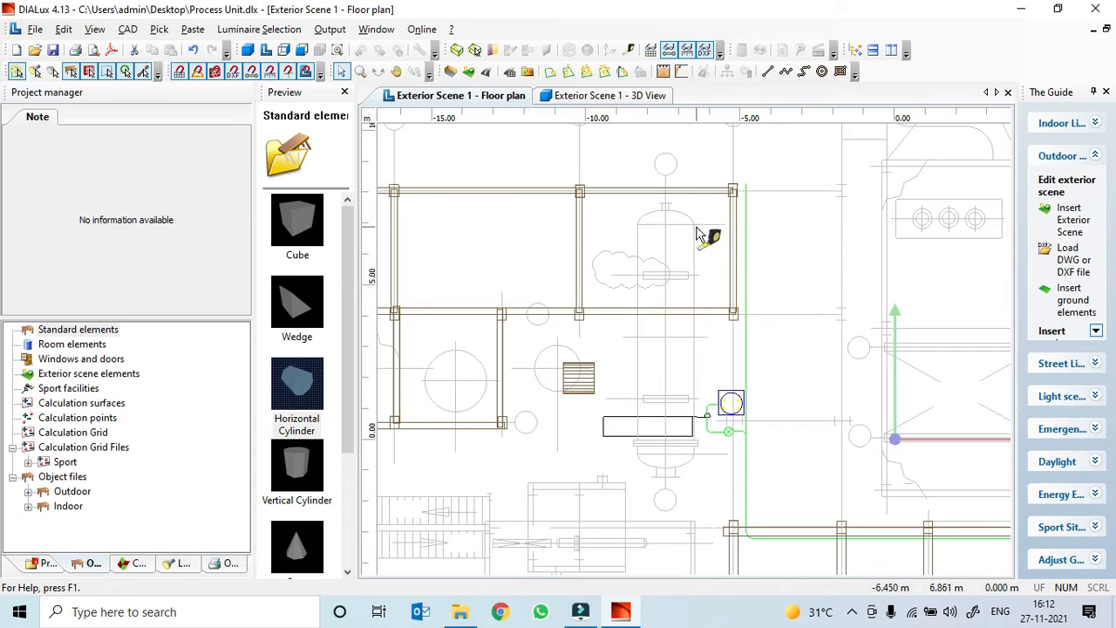
drag(693, 225, 695, 452)
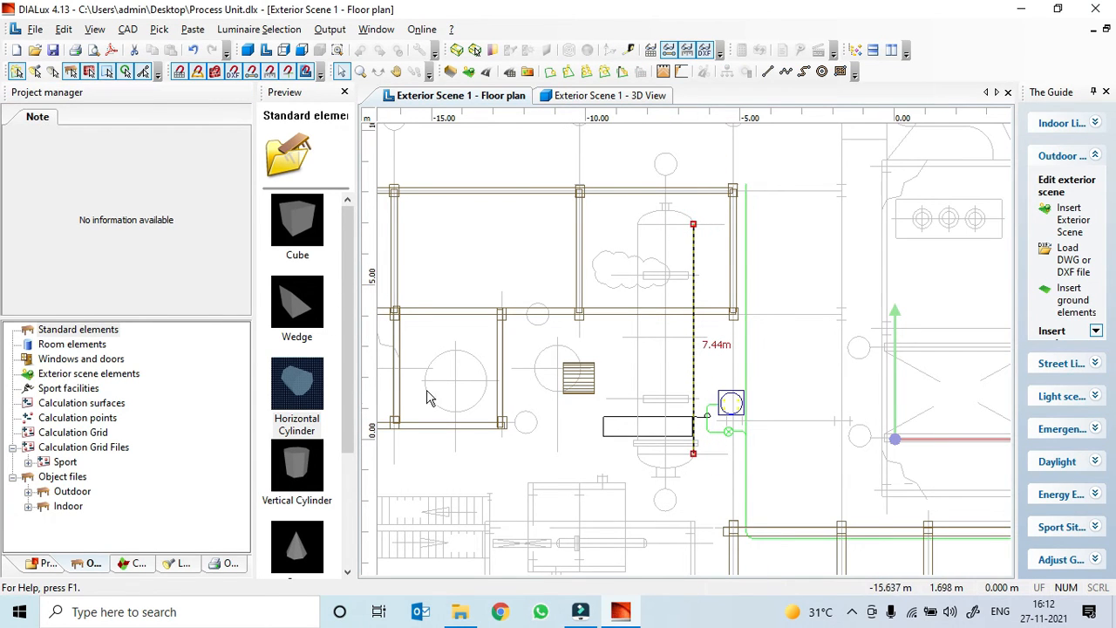
right_click(579, 384)
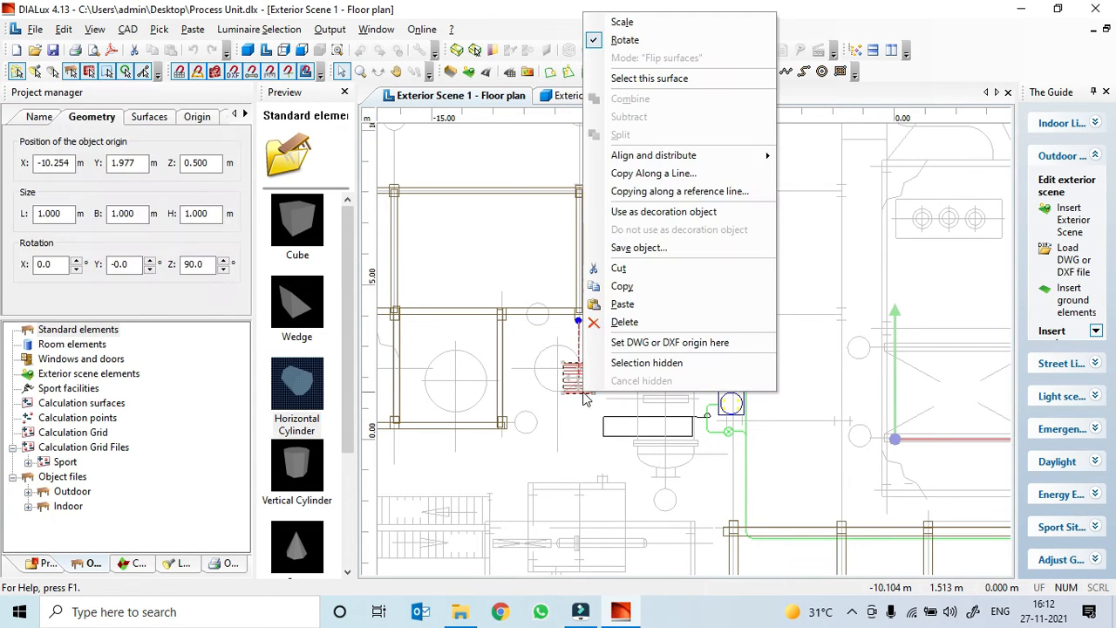
click(139, 212)
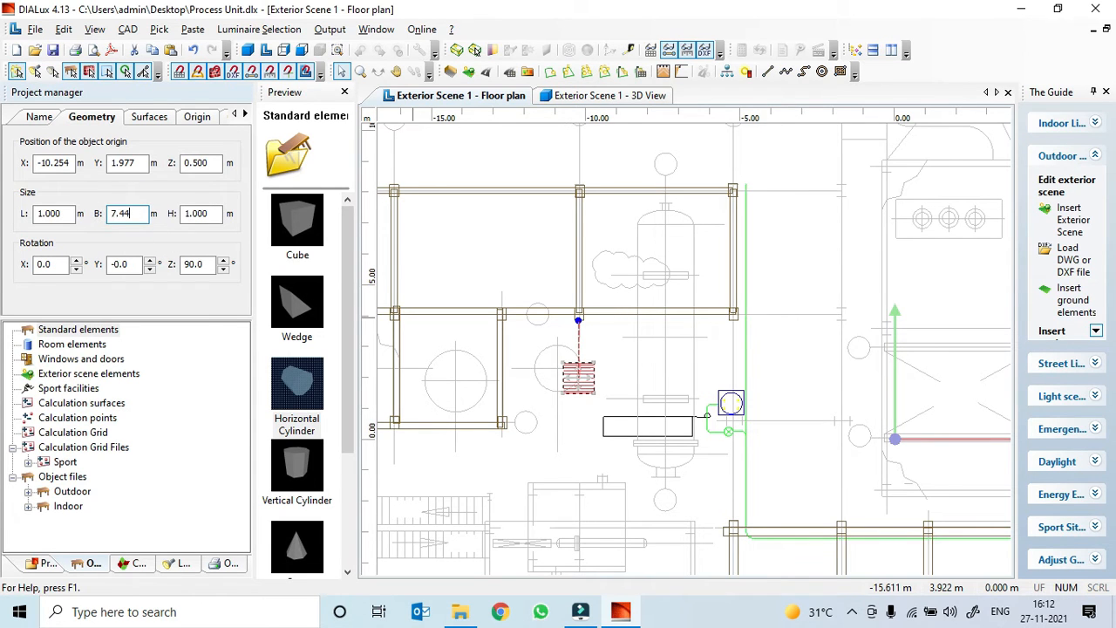
text(7.44)
key(Tab)
click(194, 264)
text(0)
key(Return)
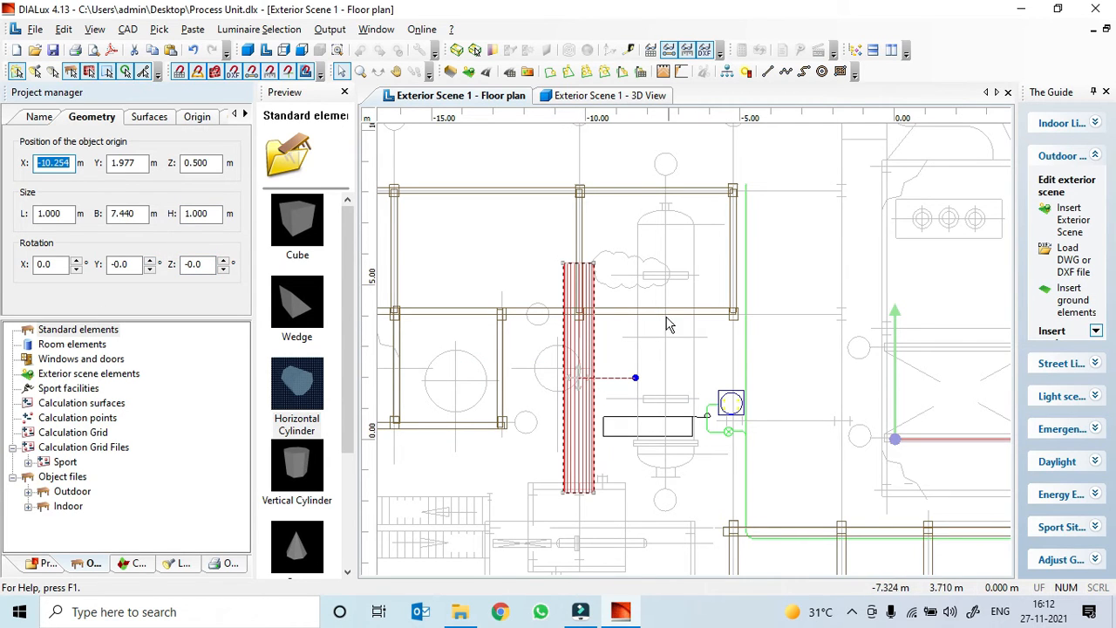
- Measure the width of the vessel outline and set the cylinder's L size to 1.8 m
click(658, 249)
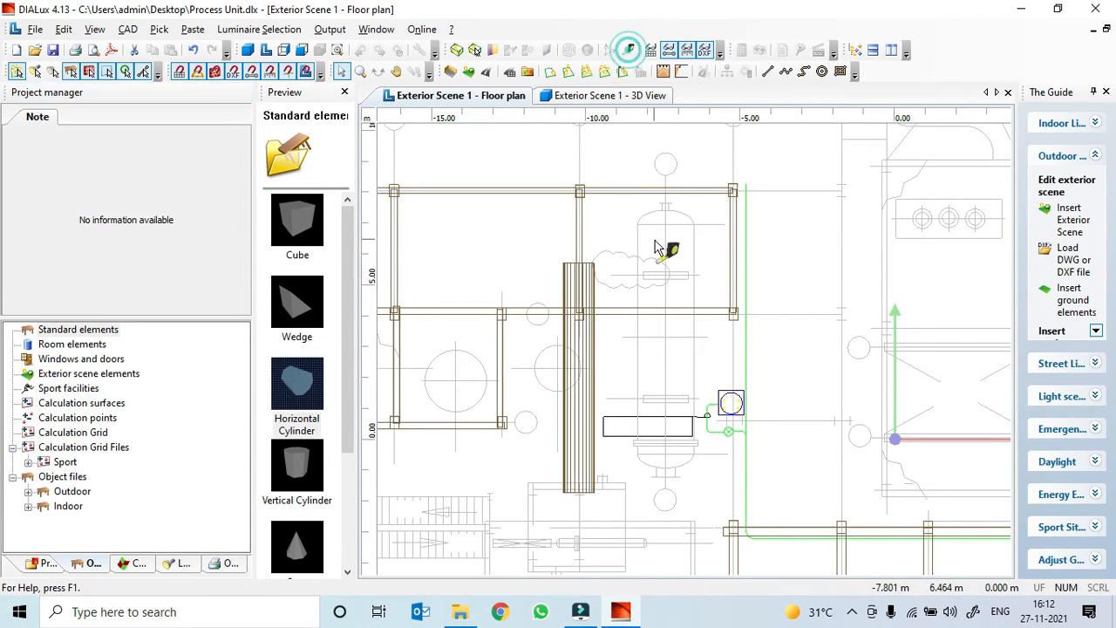
click(638, 225)
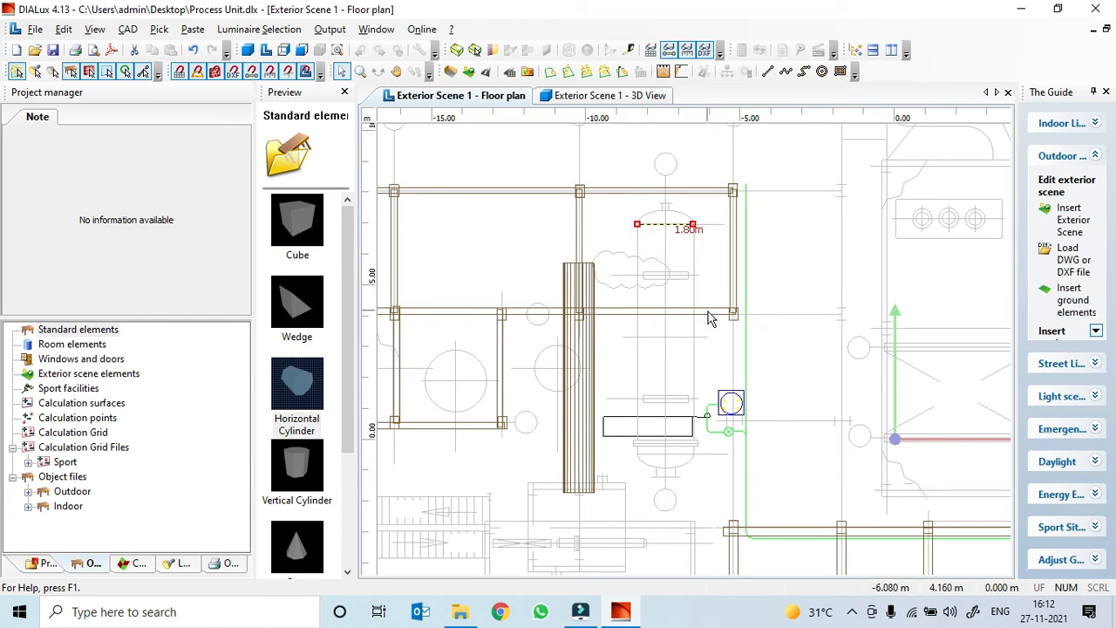
right_click(576, 419)
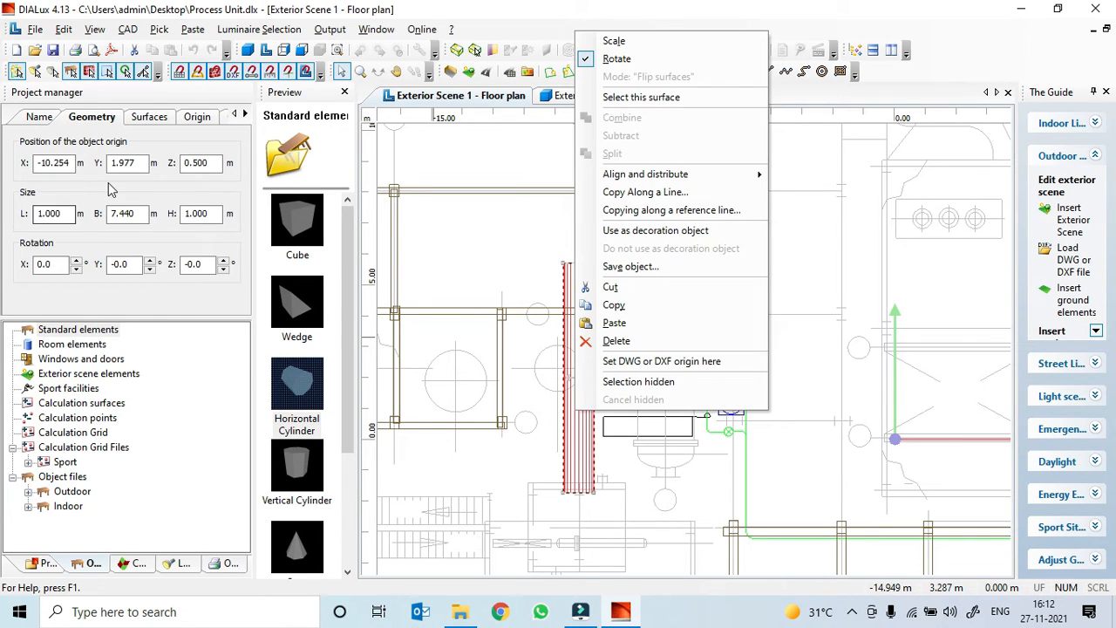
click(73, 214)
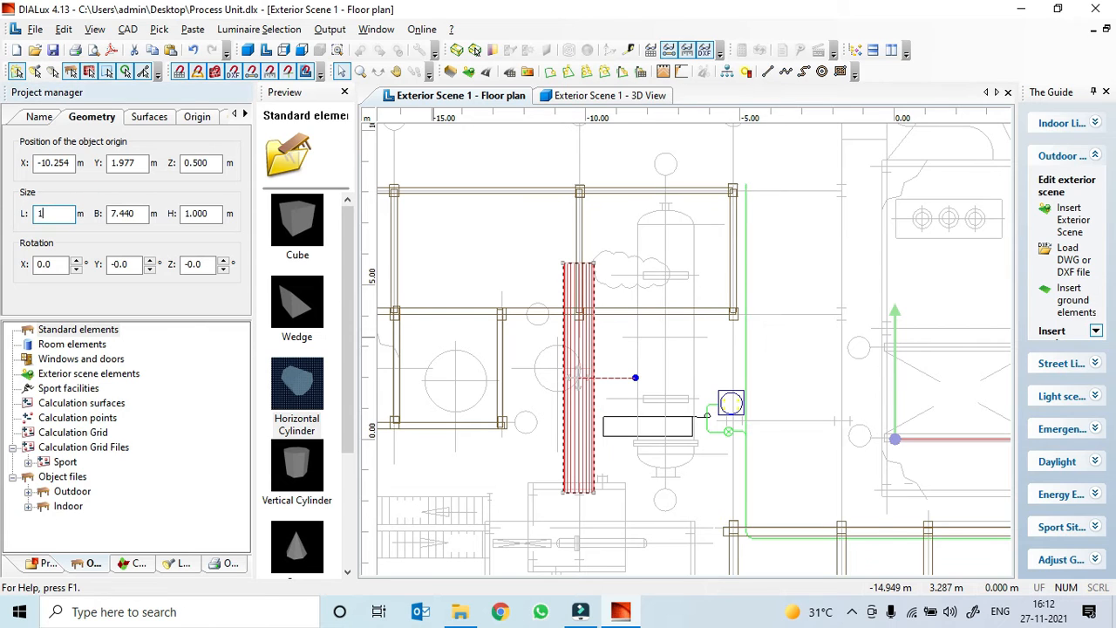
text(1.8)
key(Tab)
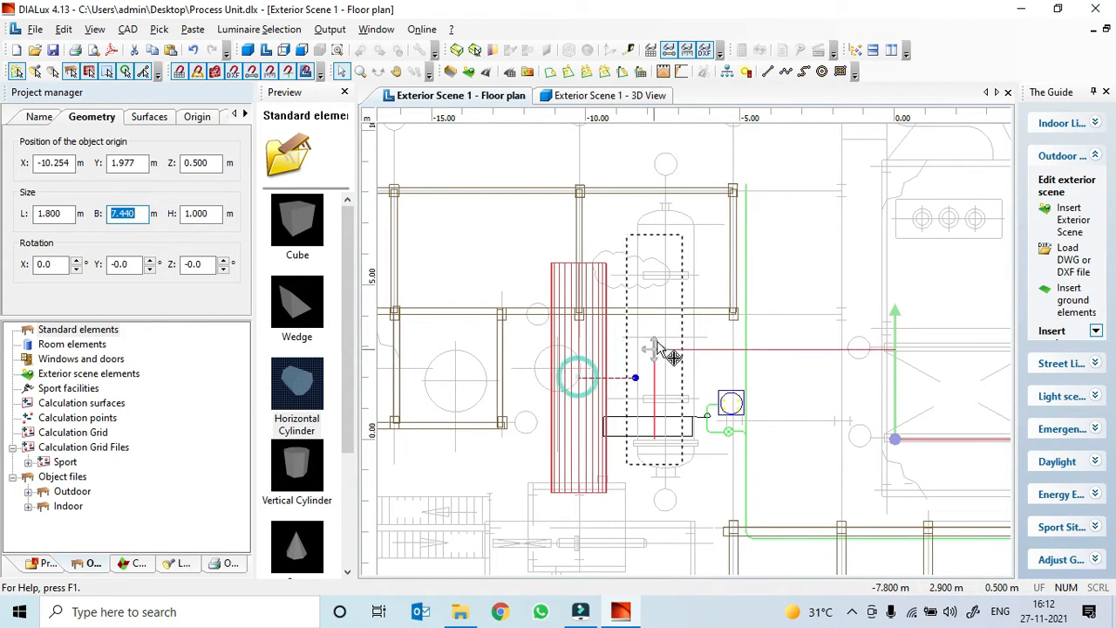
- Move the cylinder onto the DWG vessel outline, with its centre aligned at X -7.434, Y 3.300
drag(672, 347, 665, 339)
scroll(673, 336, up, 5)
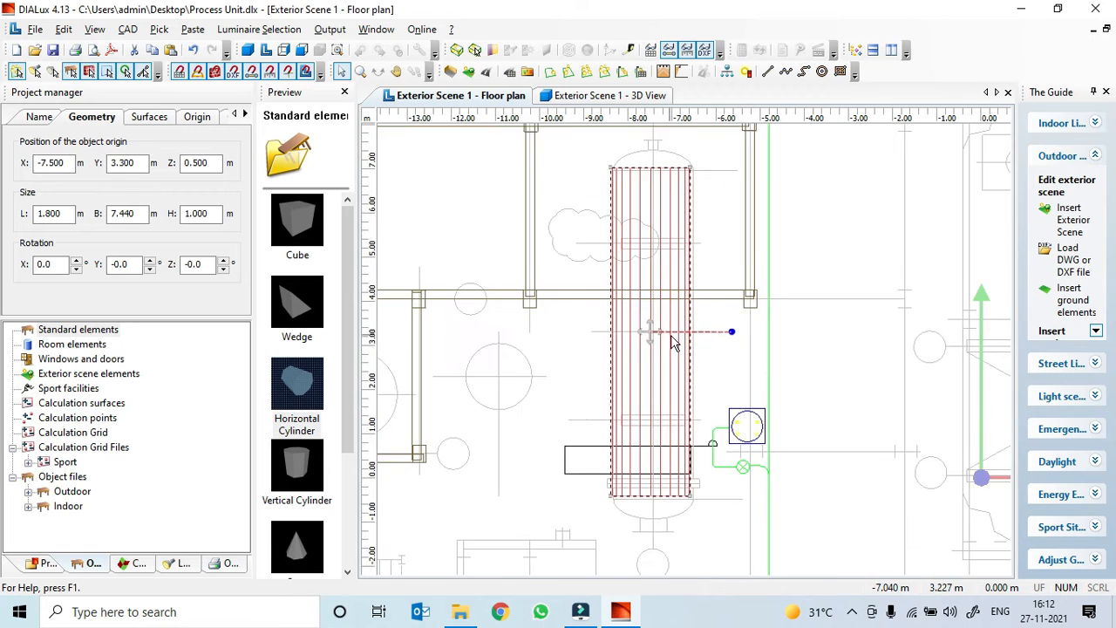
scroll(672, 392, up, 5)
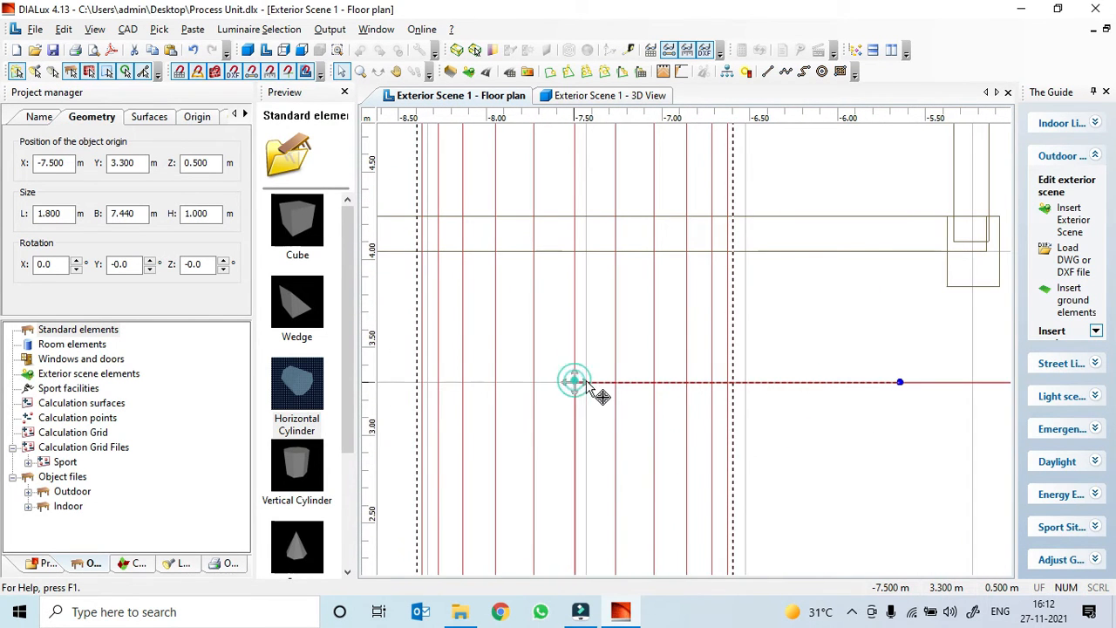
drag(587, 391, 598, 392)
scroll(587, 390, down, 2)
scroll(587, 390, down, 3)
middle_drag(588, 389, 598, 207)
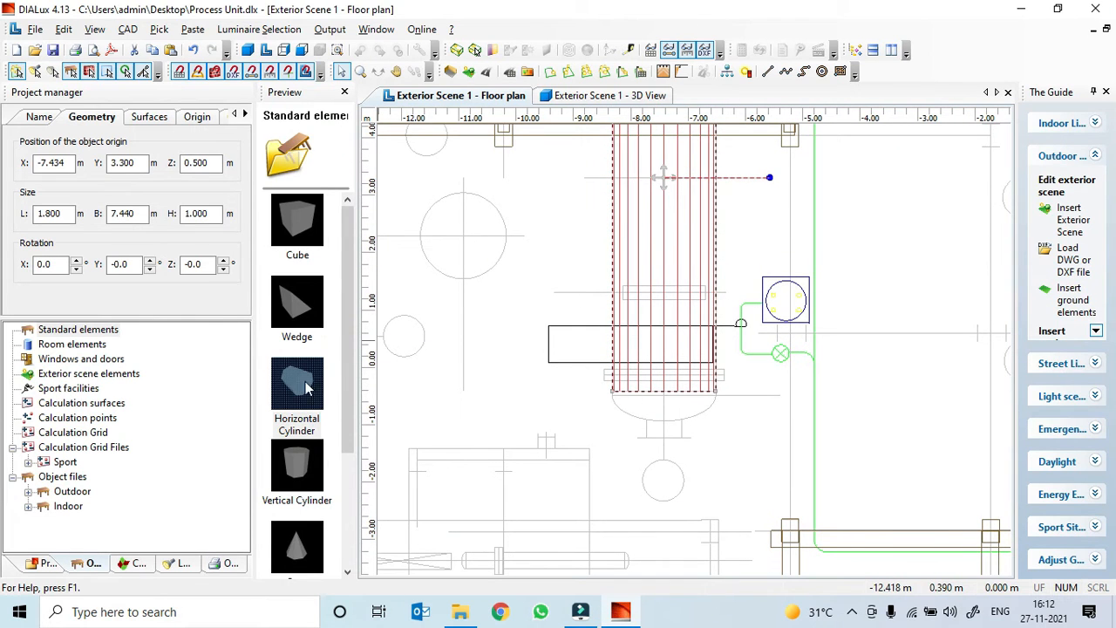
- Set the cylinder's height to 0.5 m and its Z position to 0.25 m
scroll(306, 388, down, 2)
scroll(314, 433, up, 2)
scroll(687, 434, down, 2)
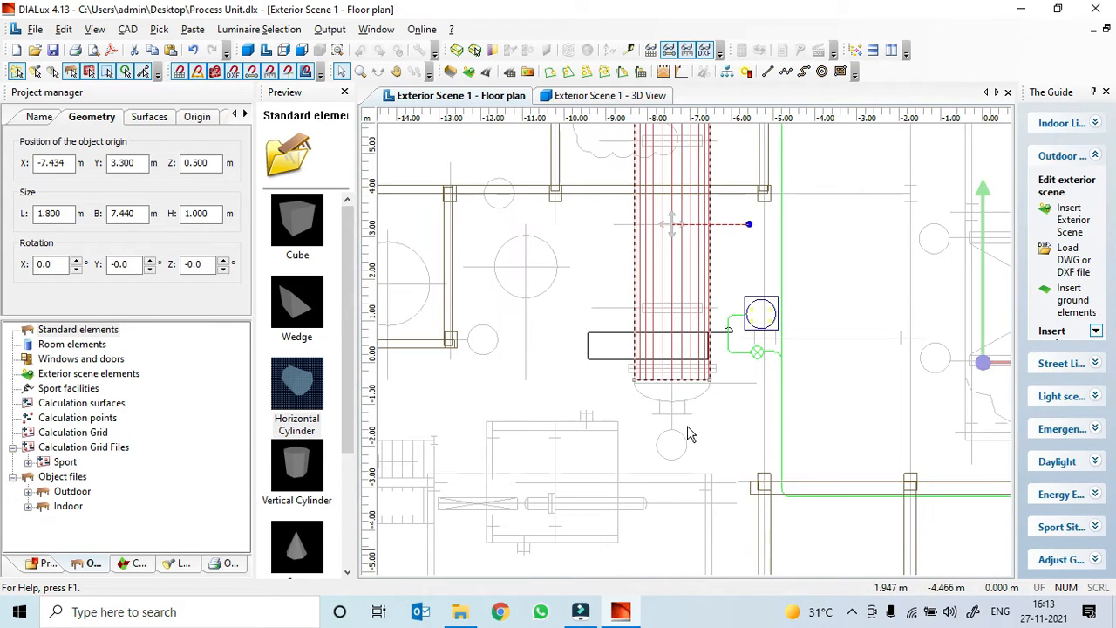
scroll(687, 433, up, 1)
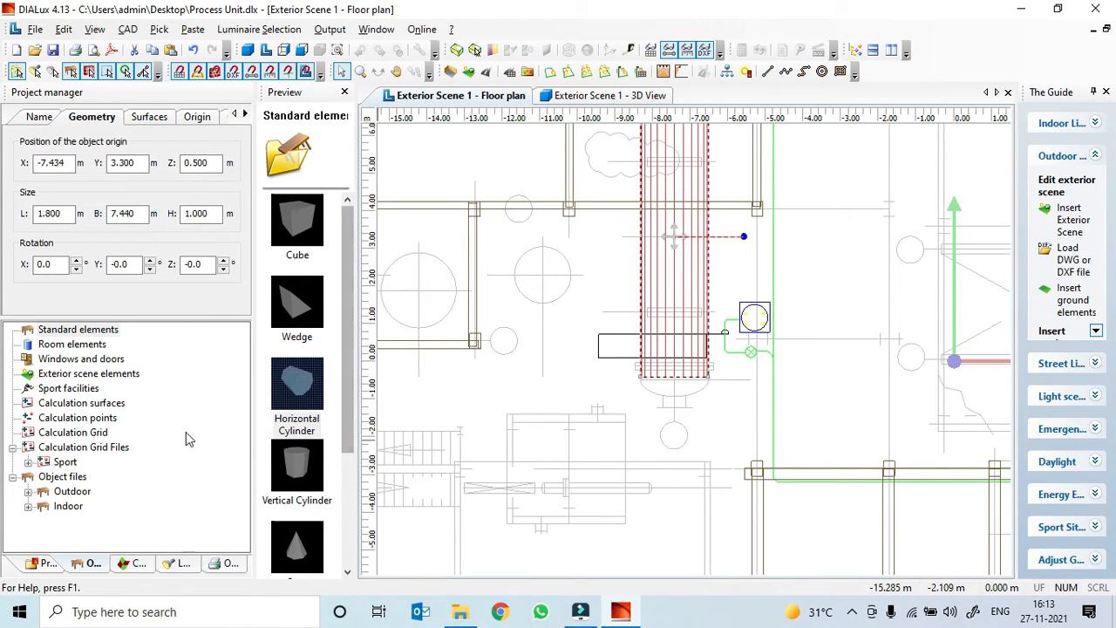
middle_drag(731, 323, 724, 456)
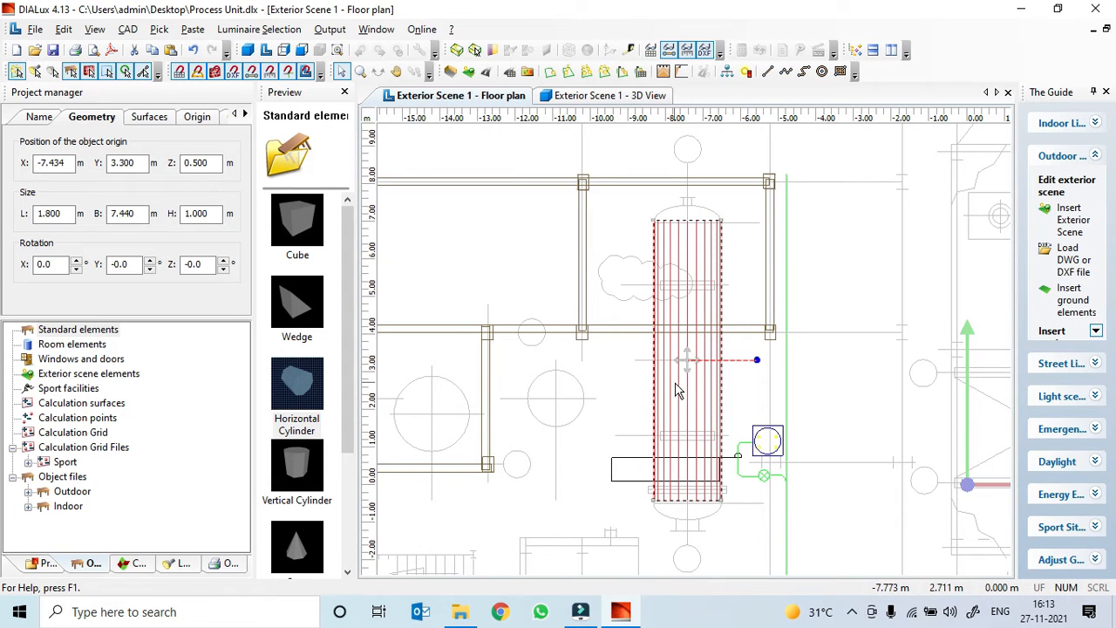
click(206, 217)
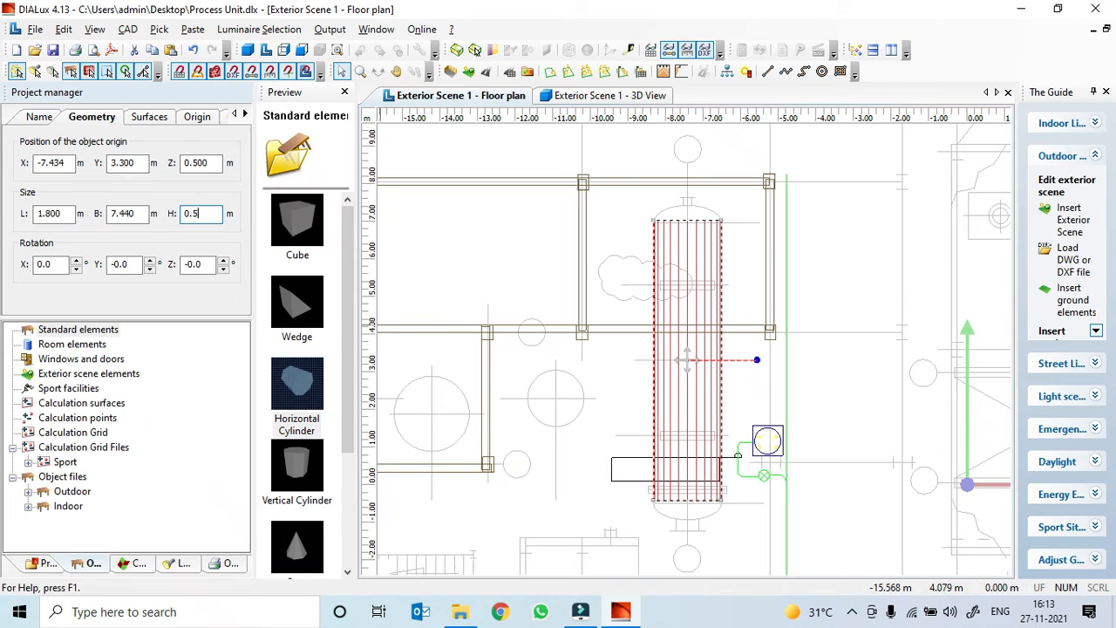
click(211, 165)
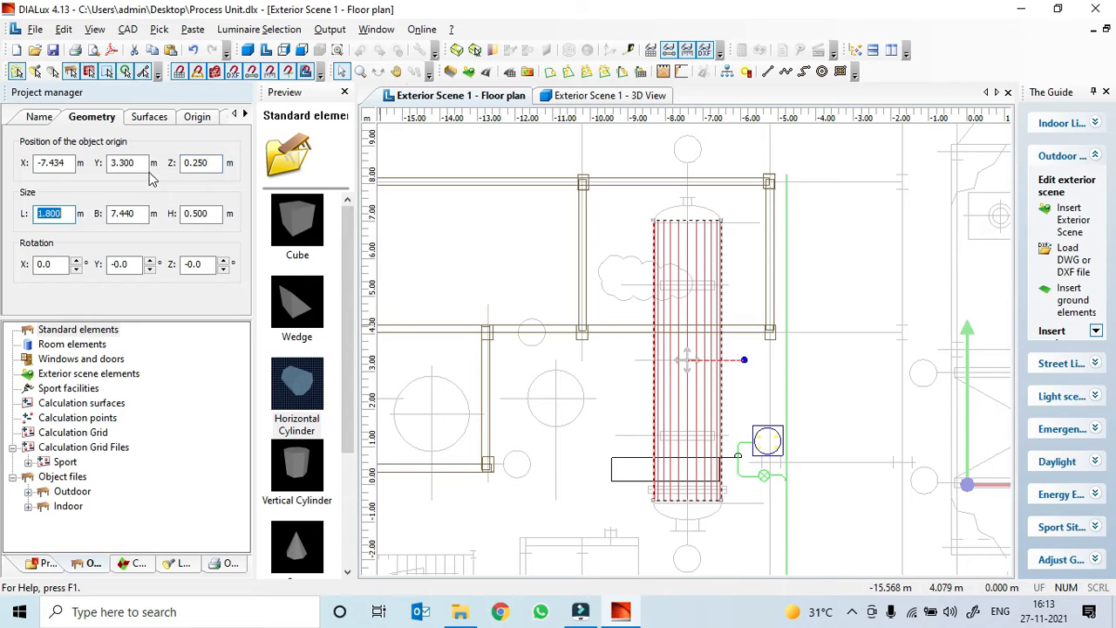
- Inspect the cylinder up close in the 3D view and set its height to 1 m
click(579, 96)
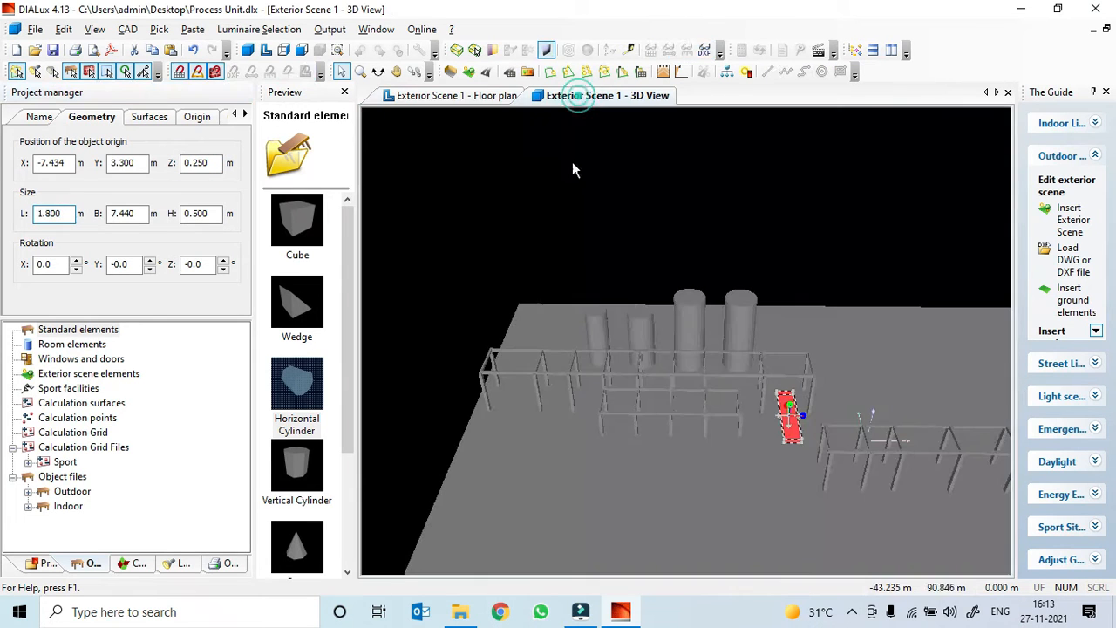
click(639, 468)
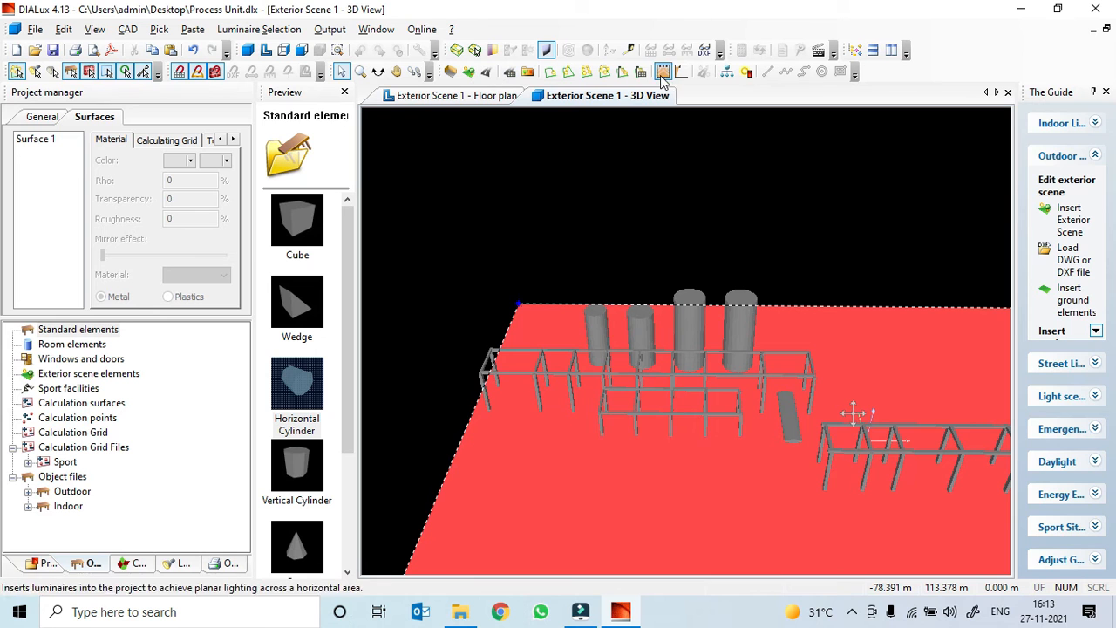
click(377, 73)
drag(838, 427, 755, 471)
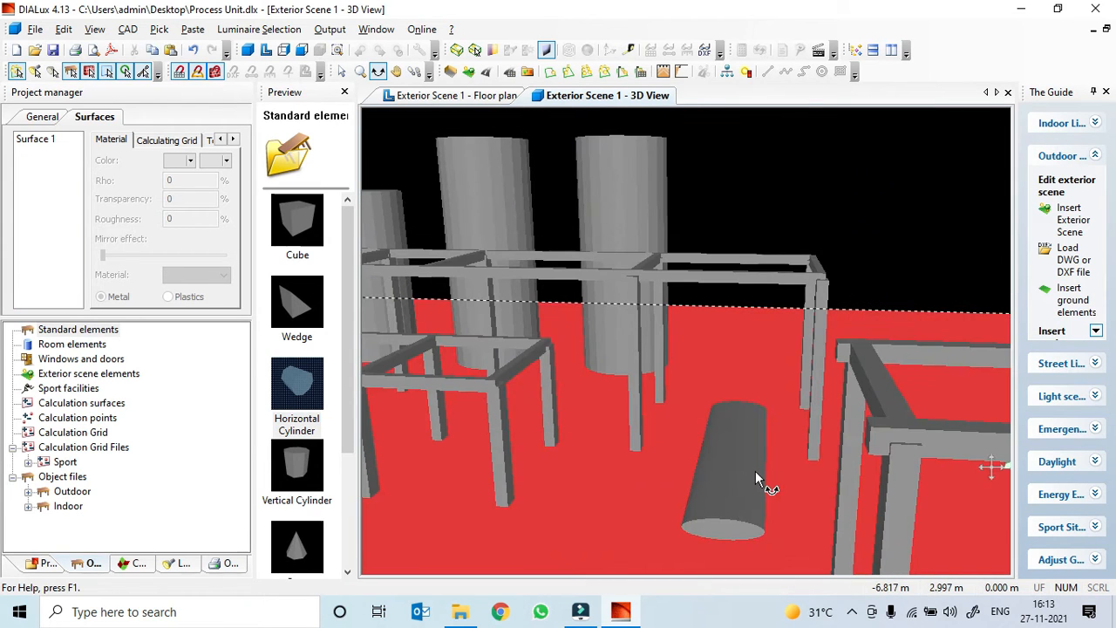
right_click(755, 471)
click(87, 116)
click(196, 218)
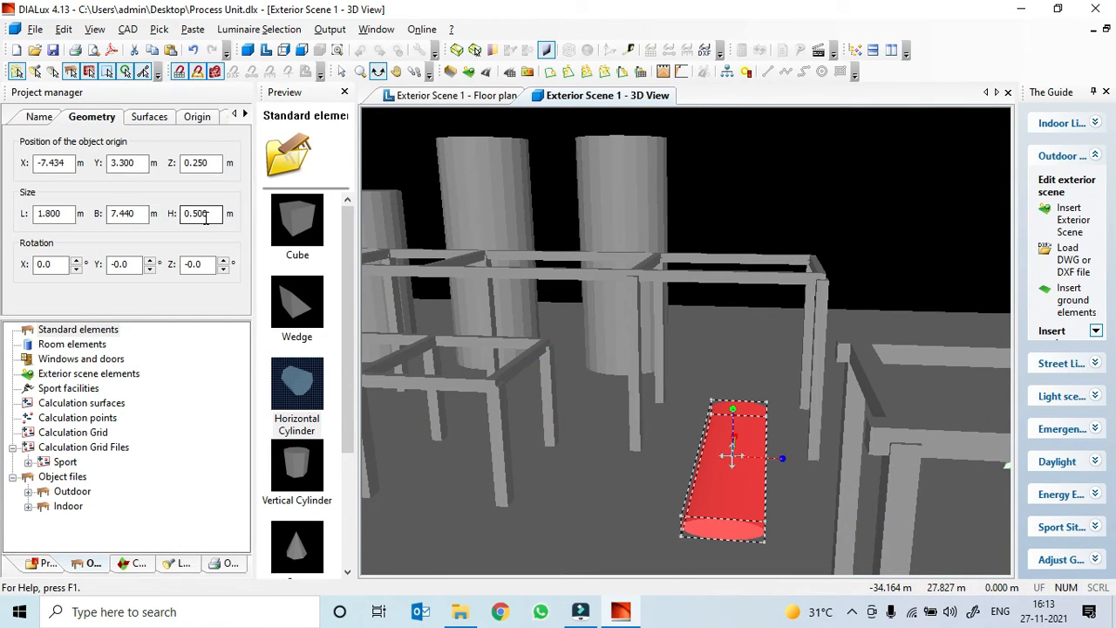
double_click(211, 217)
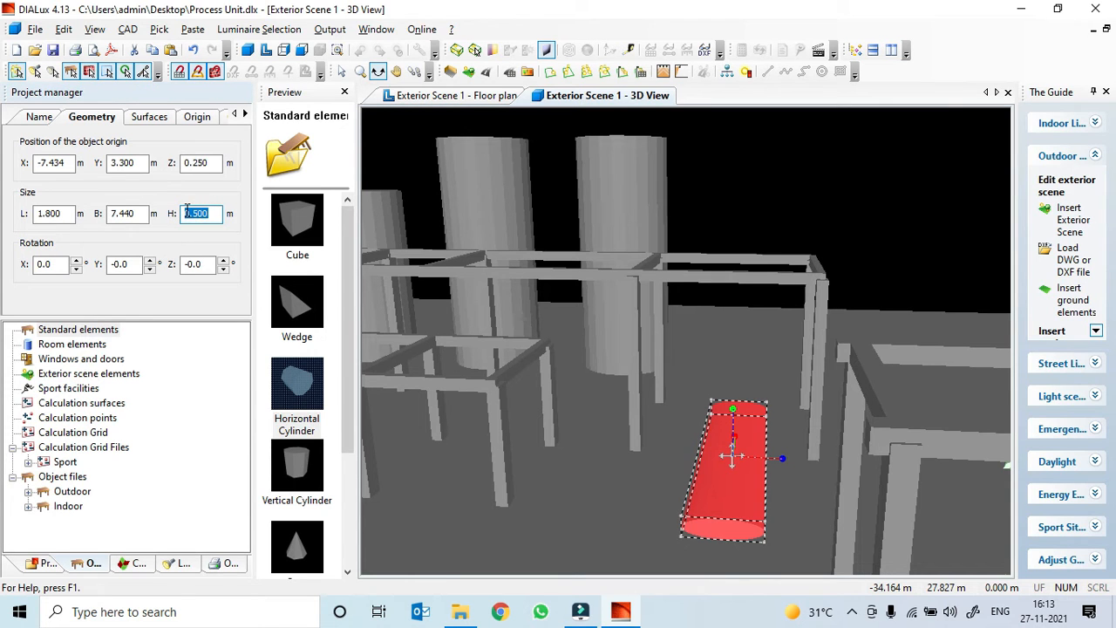
text(1)
key(Tab)
- Try Z positions of 0.5 m, 1 m and 2 m for the cylinder, judging its elevation from a low angle
double_click(214, 162)
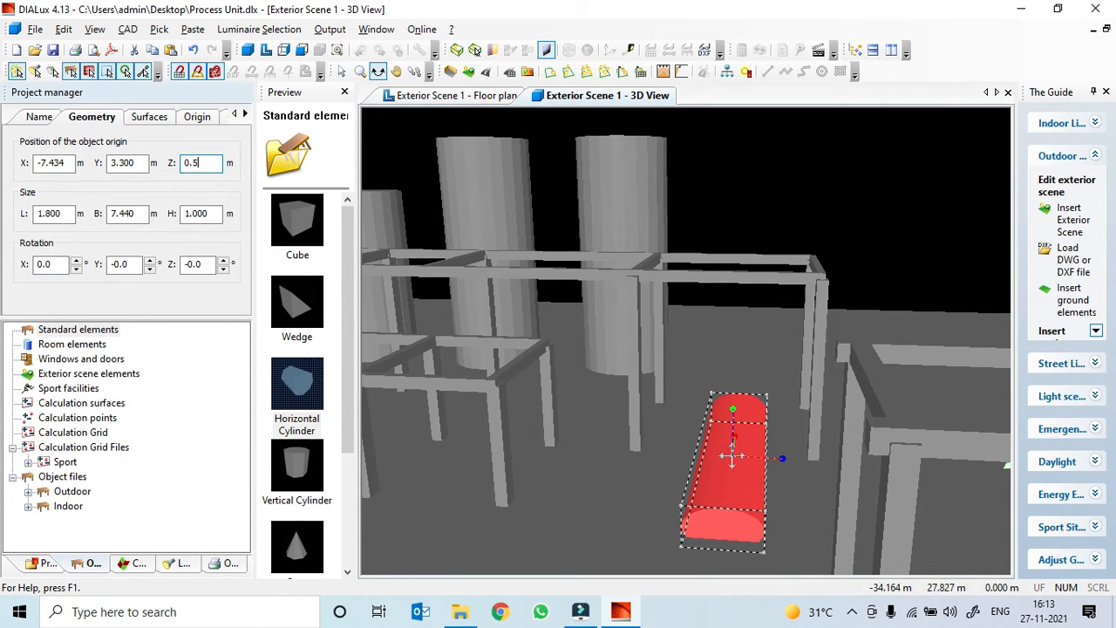
text(0.5)
key(Tab)
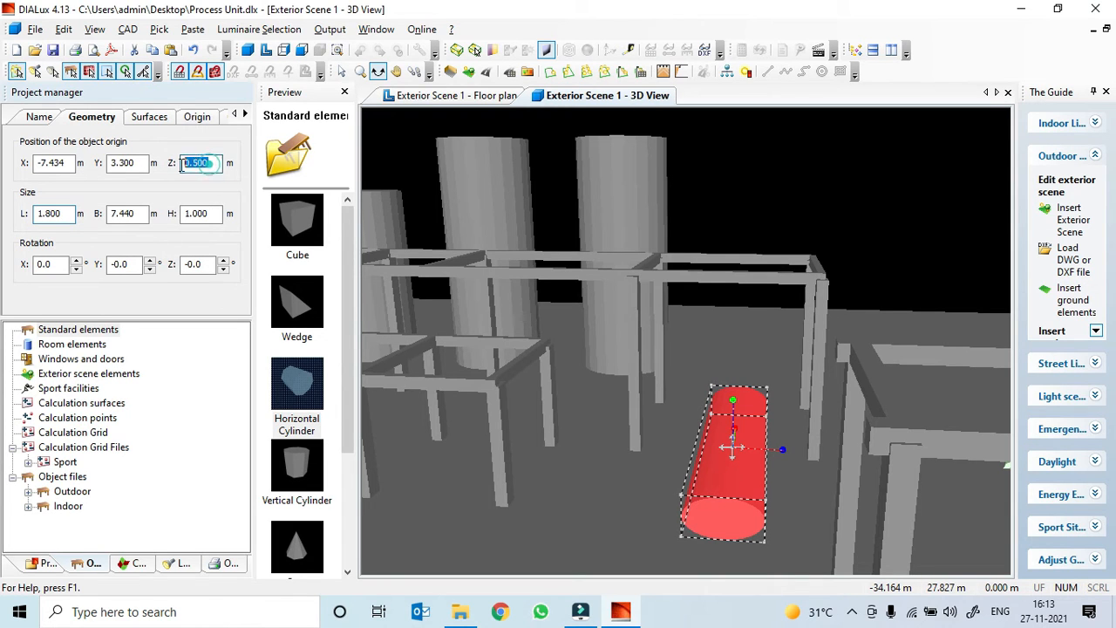
text(1)
key(Tab)
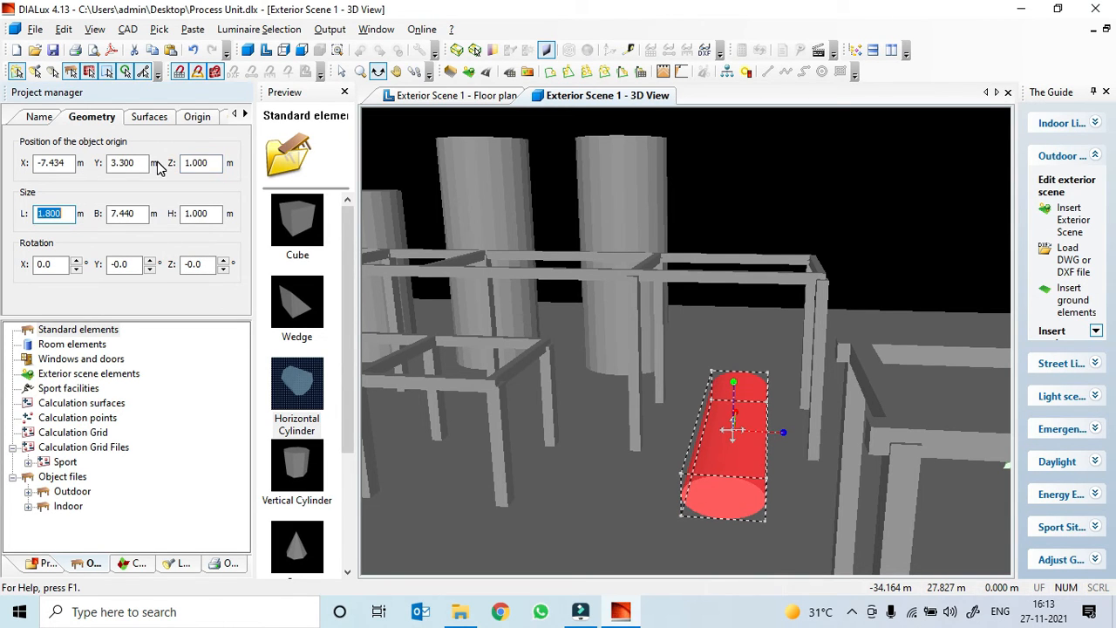
double_click(205, 164)
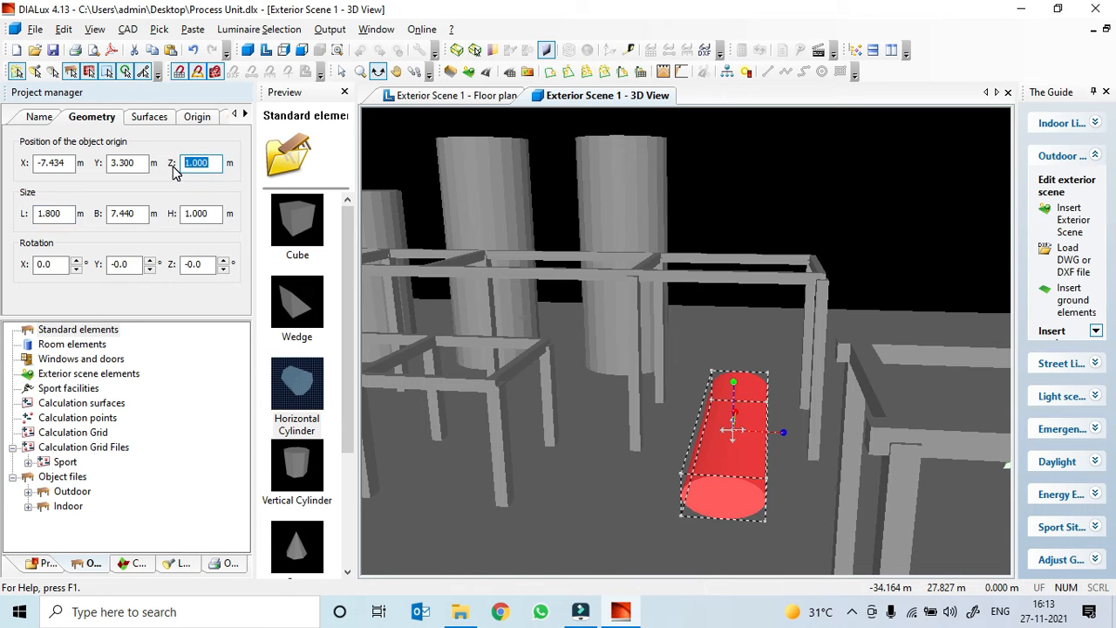
text(2)
key(Tab)
drag(668, 549, 627, 500)
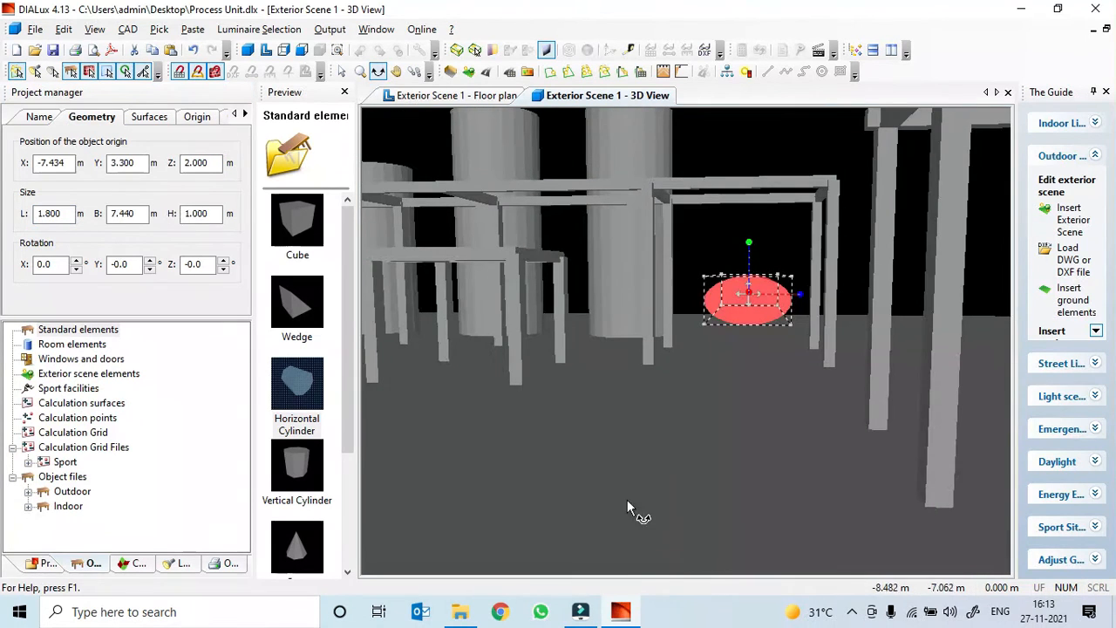
- Set the cylinder's Z position to 1 m and examine its clearance above the ground from a low angle
double_click(209, 165)
text(1)
key(Tab)
drag(527, 553, 568, 554)
right_click(674, 524)
click(513, 457)
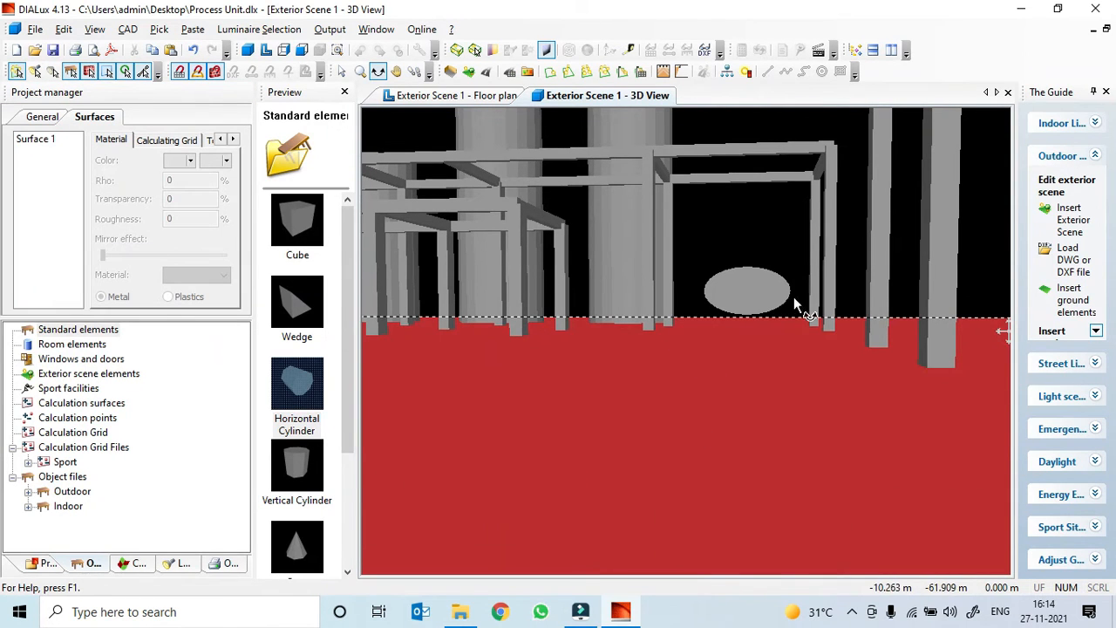
- Check the cylinder's geometry values in the 3D view, then return to the floor plan around the vessel
right_click(758, 291)
click(96, 119)
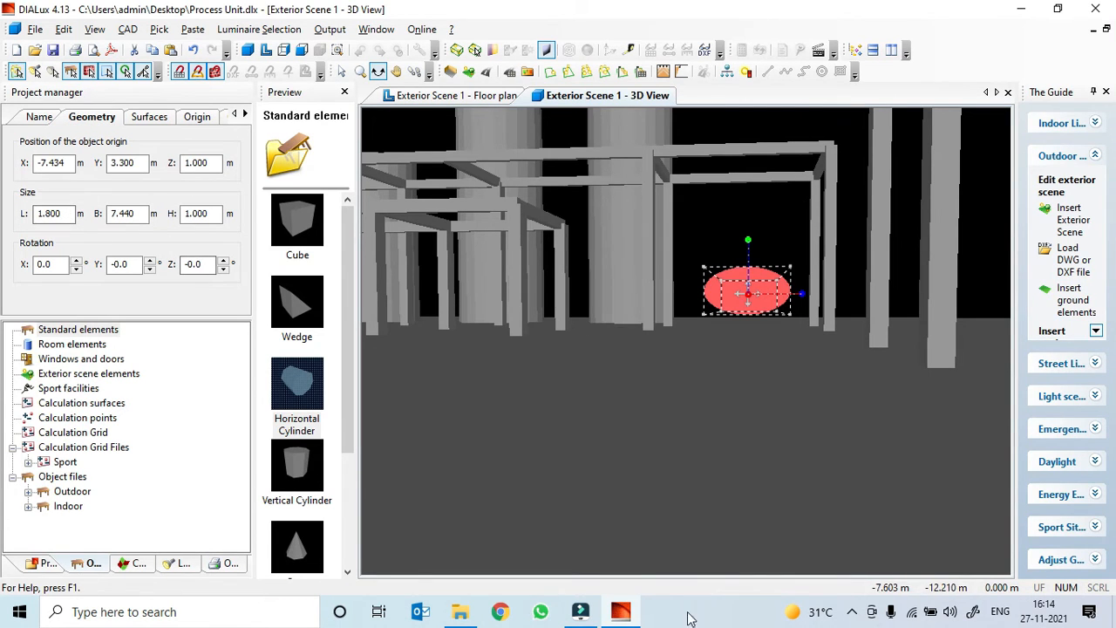
click(754, 618)
drag(763, 466, 682, 497)
click(456, 95)
scroll(608, 429, down, 4)
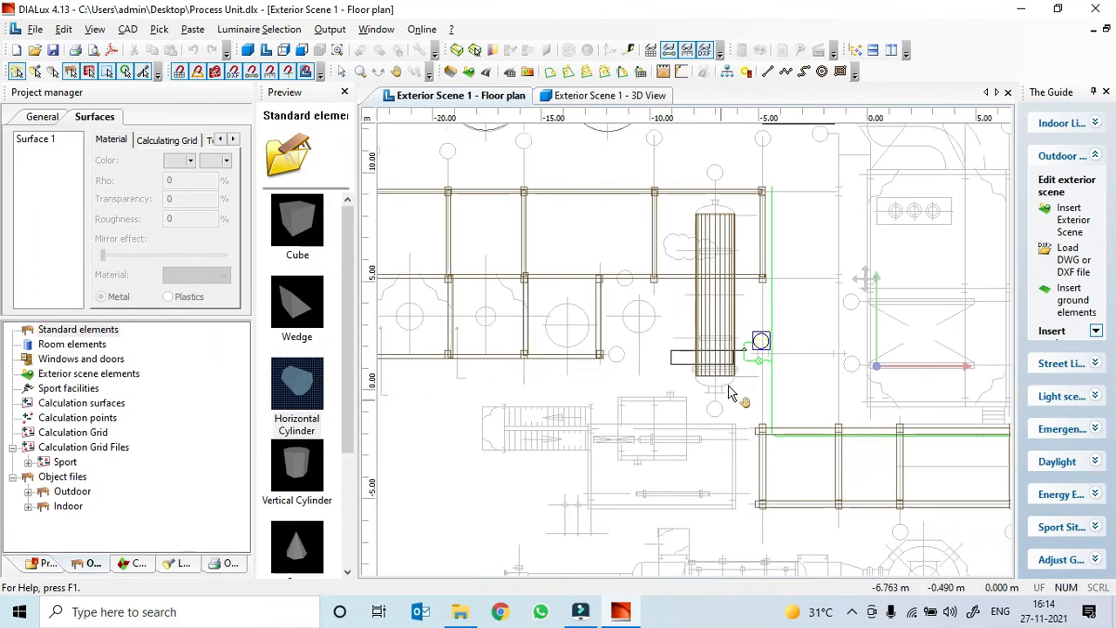
- Measure the length of the southwest branch line from the main rack's lower beam to the site boundary
middle_drag(729, 386, 727, 378)
middle_drag(528, 416, 823, 484)
scroll(565, 389, down, 1)
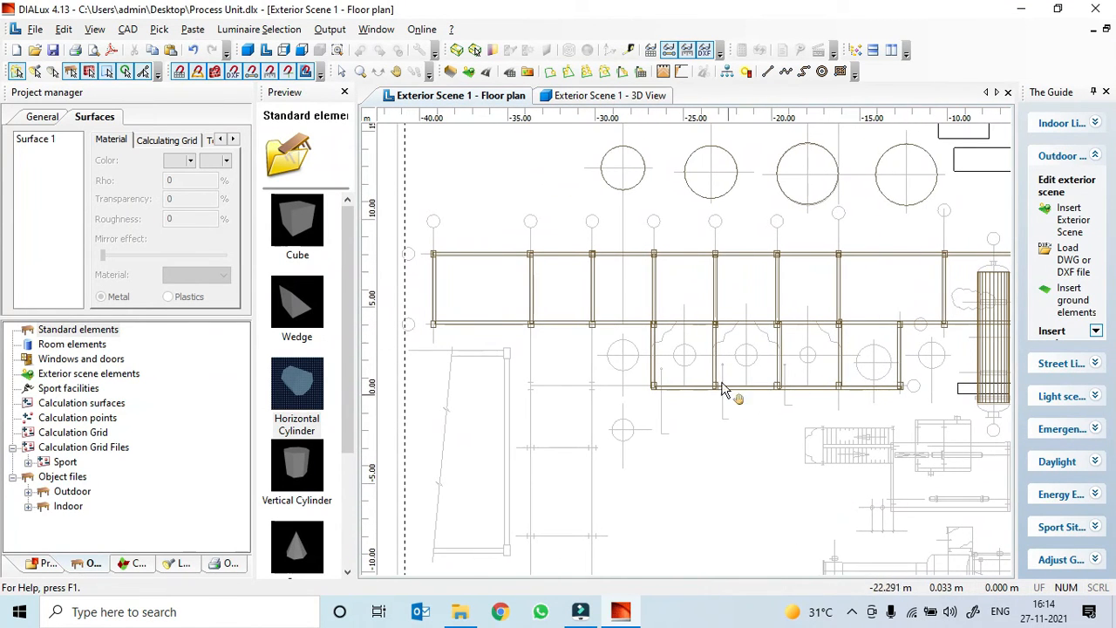
middle_drag(637, 391, 642, 353)
scroll(641, 360, down, 1)
middle_drag(623, 400, 644, 360)
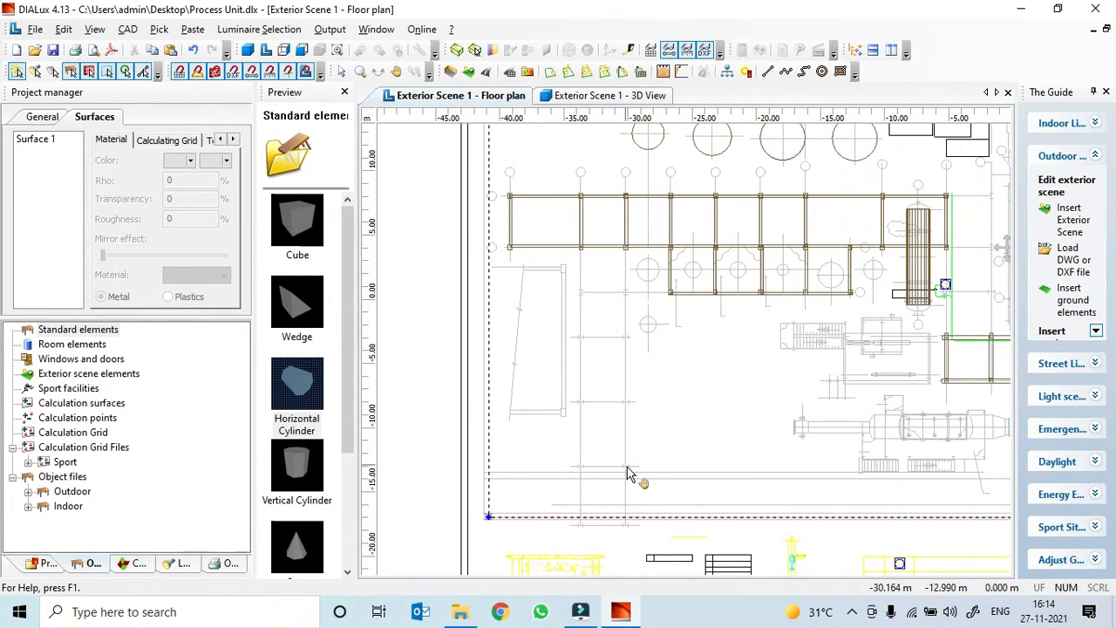
drag(619, 513, 618, 528)
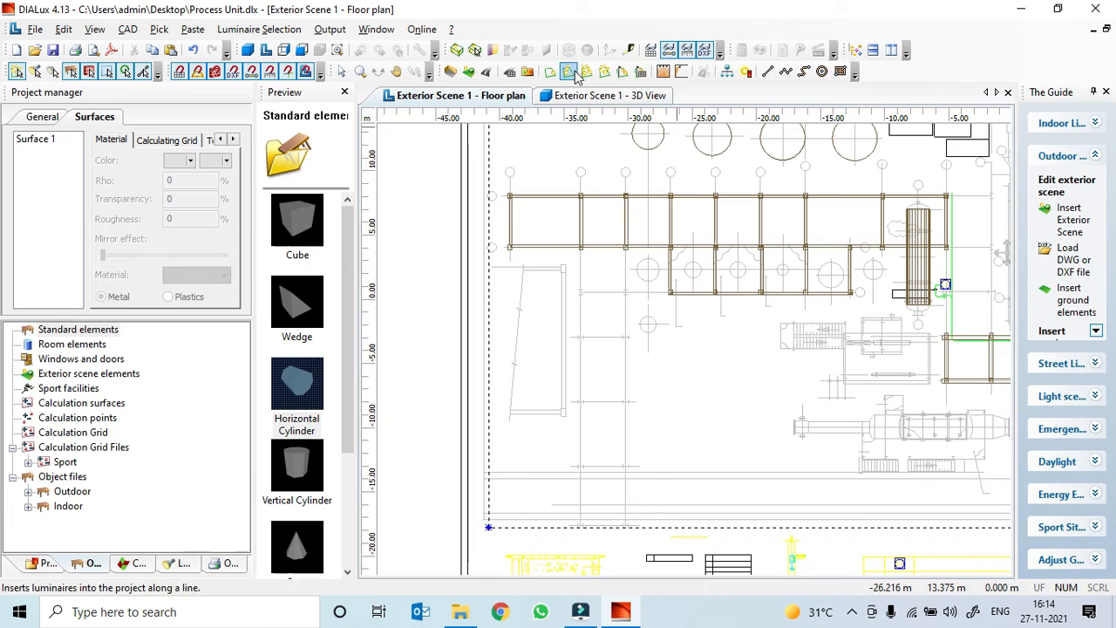
click(634, 262)
drag(625, 253, 630, 534)
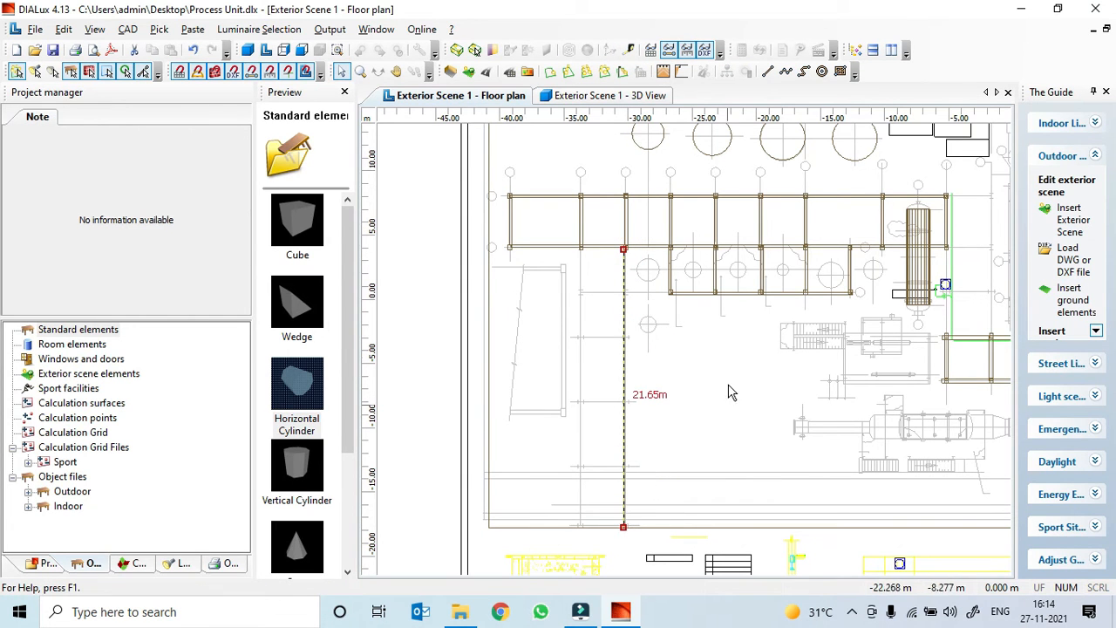
- Copy a long beam from the eastern pipe rack and paste the duplicate into the floor plan
scroll(715, 378, down, 3)
middle_drag(671, 377, 505, 377)
scroll(811, 274, down, 2)
middle_drag(811, 273, 530, 315)
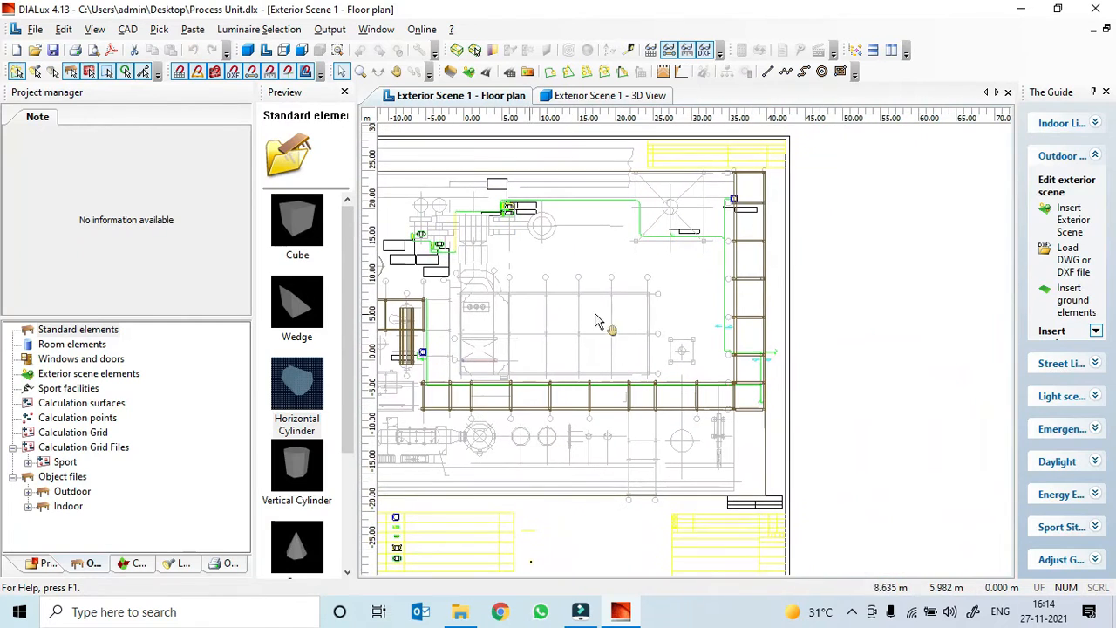
right_click(769, 306)
click(811, 273)
scroll(758, 337, down, 1)
middle_drag(601, 432, 888, 410)
scroll(648, 406, up, 5)
right_click(647, 399)
key(ctrl+v)
scroll(692, 408, down, 3)
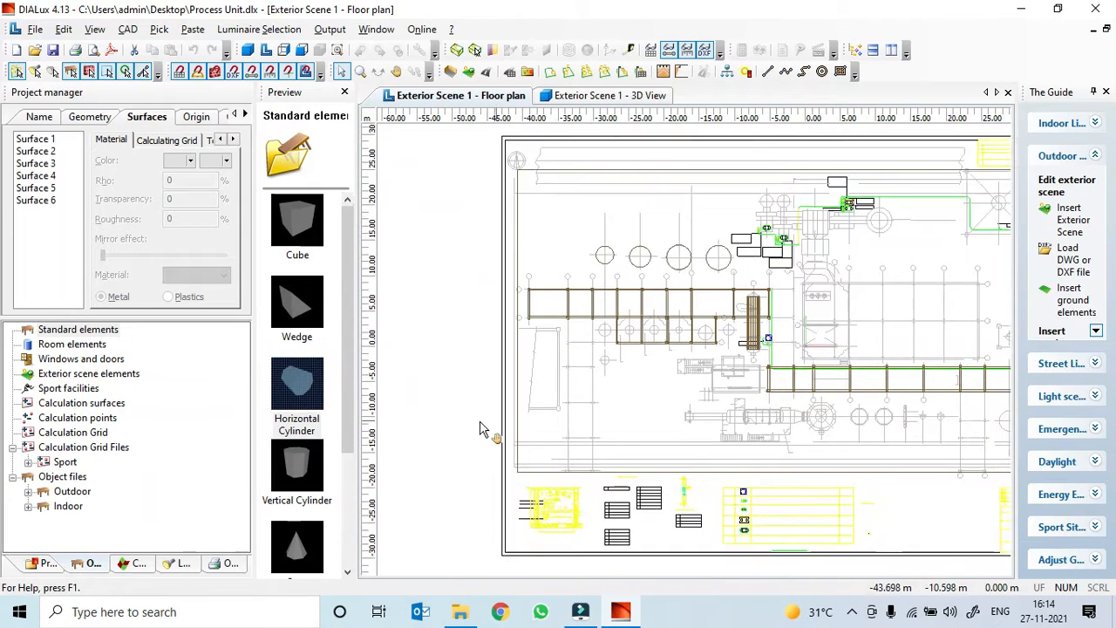
- Move the pasted beam to the southwest branch and set its size B to 21.65 m
click(520, 373)
click(87, 117)
double_click(127, 213)
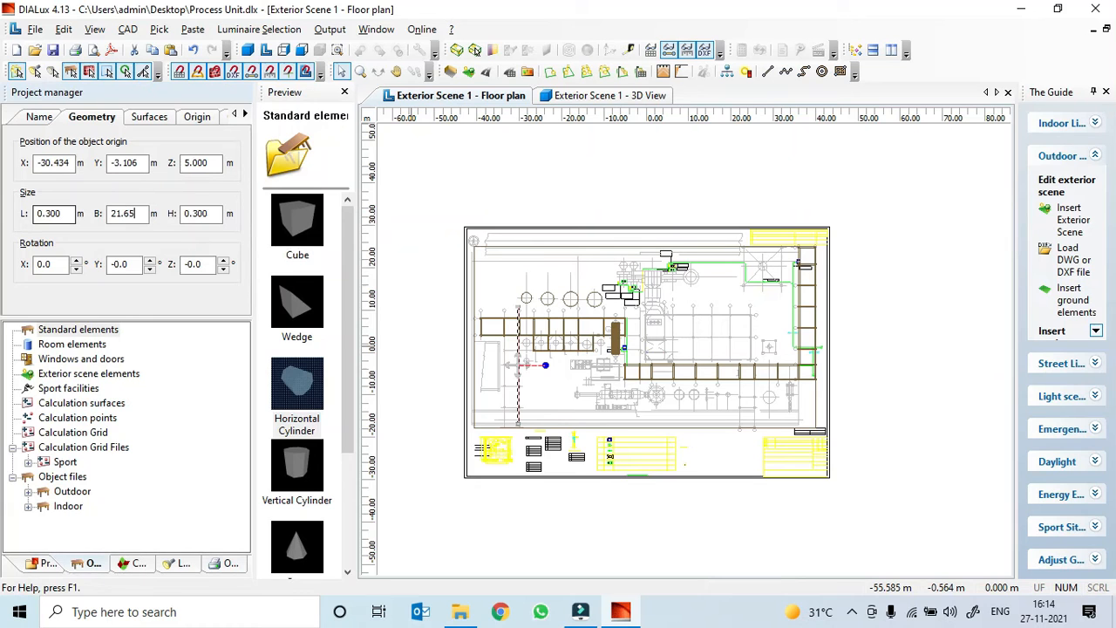
scroll(589, 379, up, 5)
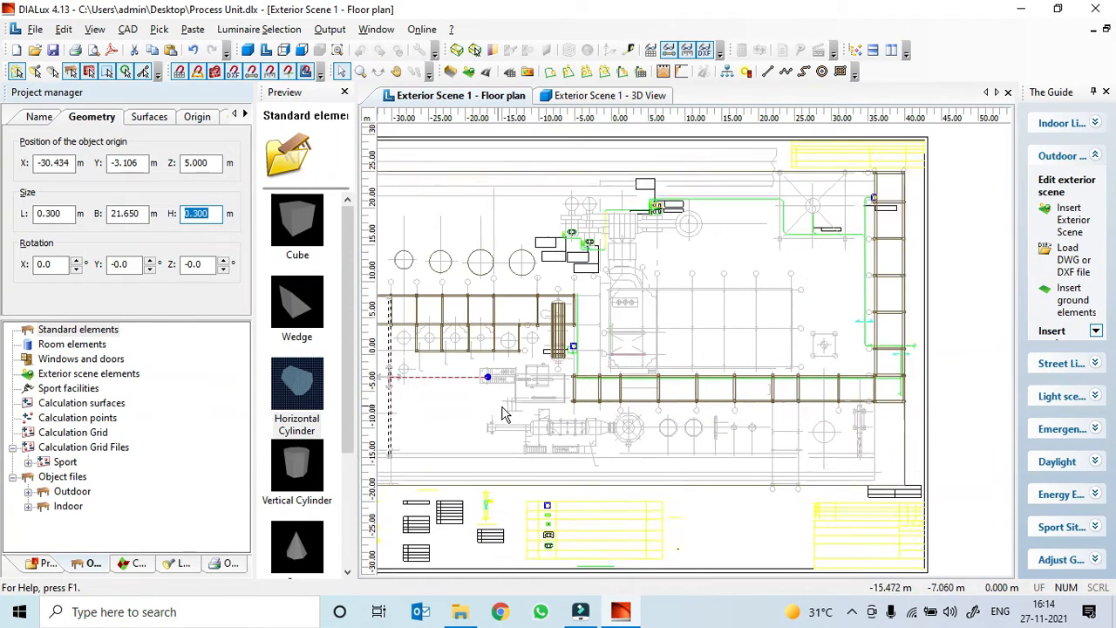
- Align the long beam on the branch's east gridline and place a duplicate on the west gridline at X -33.7, Y -6.8 m
drag(617, 313, 620, 364)
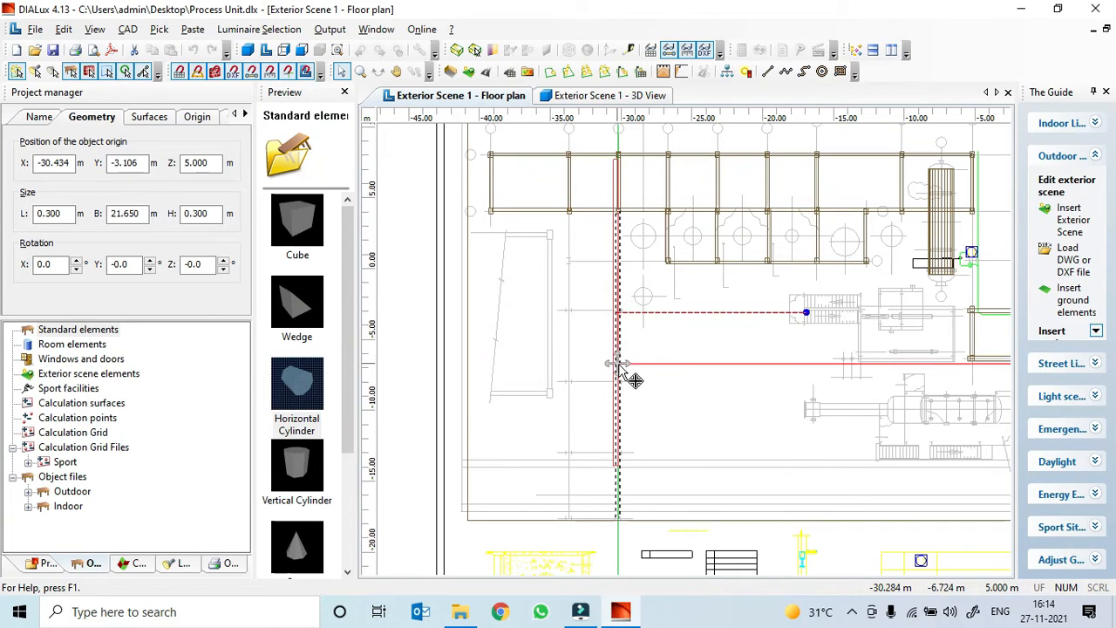
drag(651, 414, 578, 378)
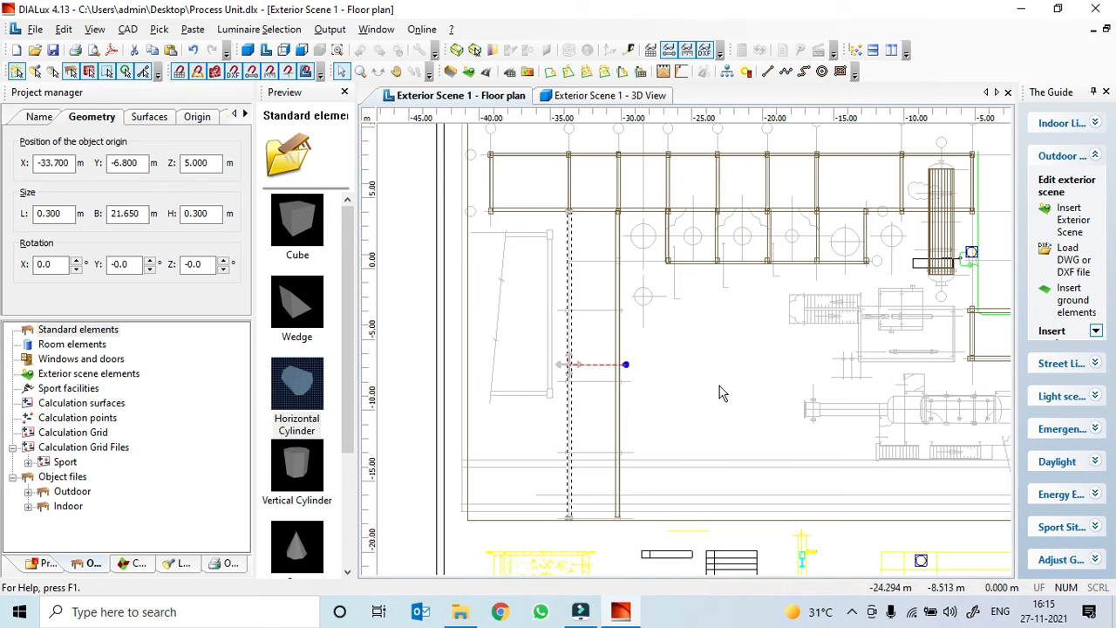
scroll(728, 349, up, 1)
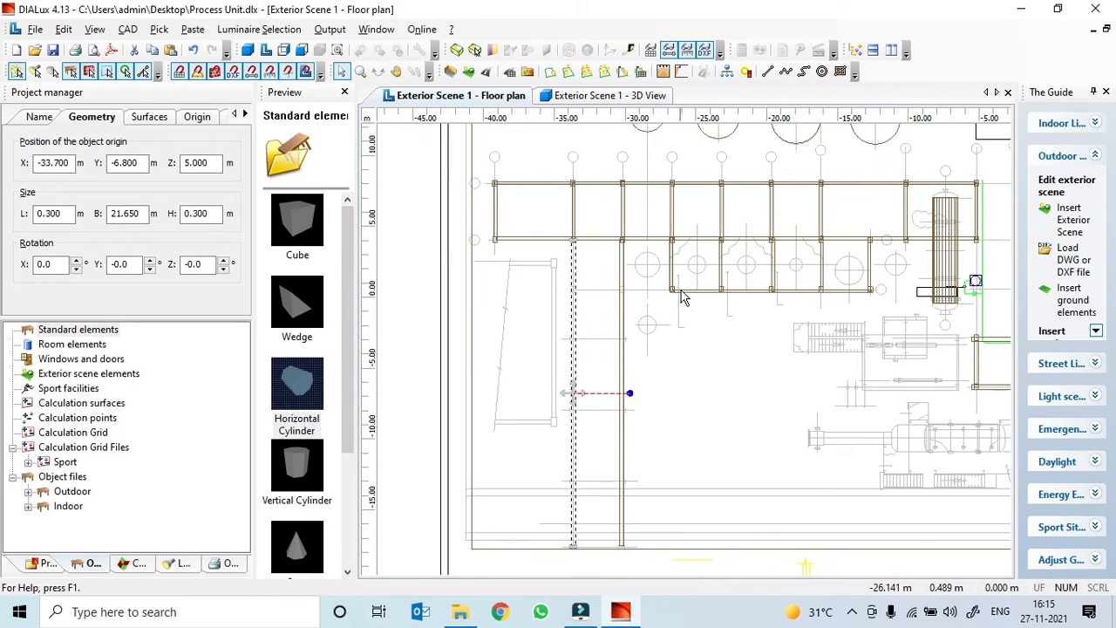
- Copy the 3.6 m cross beam of the eastern pipe rack and paste a duplicate of it
scroll(748, 375, down, 3)
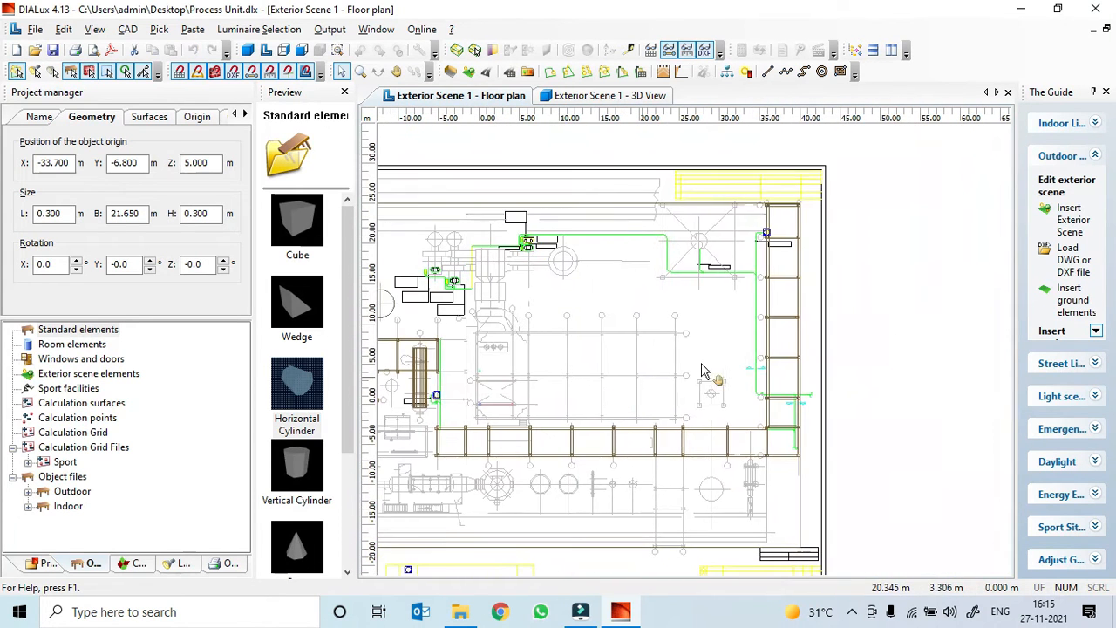
right_click(801, 379)
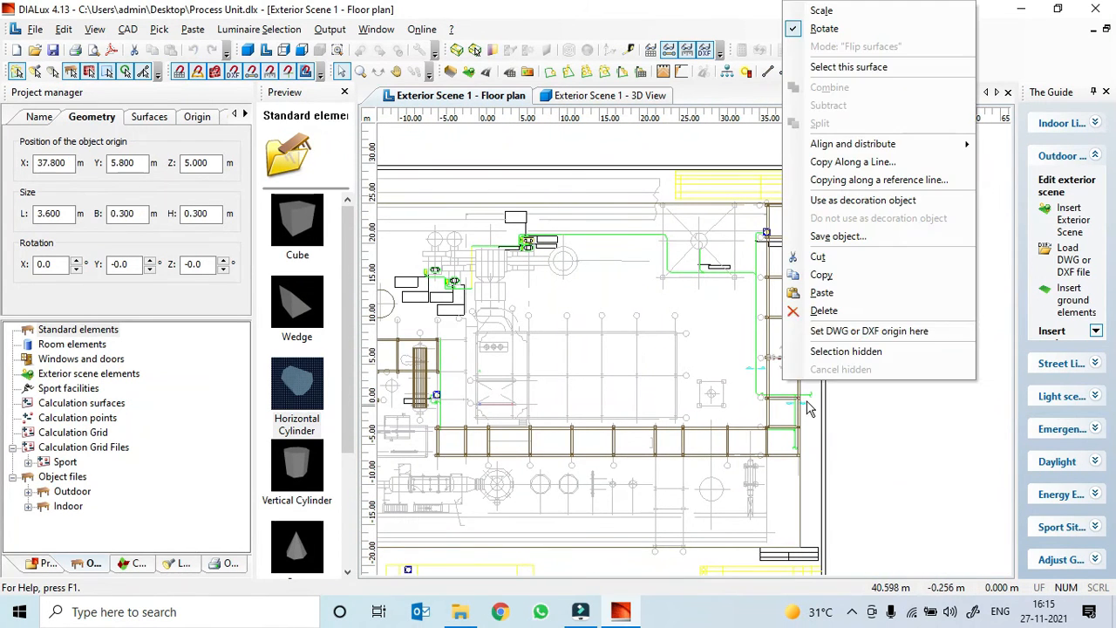
click(825, 309)
scroll(600, 340, down, 1)
scroll(600, 340, up, 5)
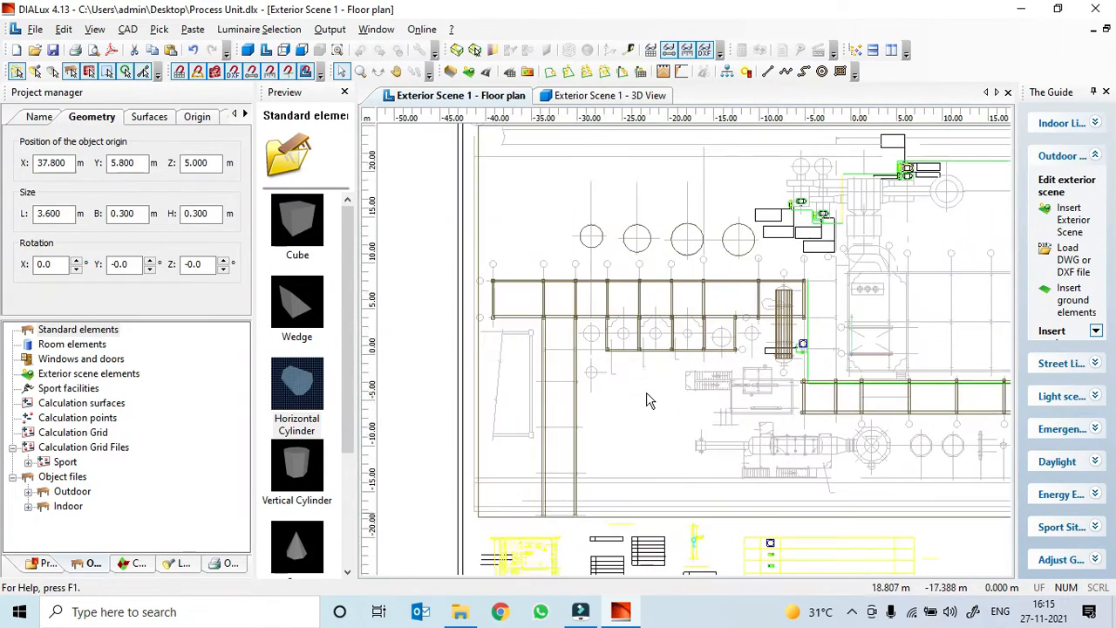
scroll(702, 375, up, 2)
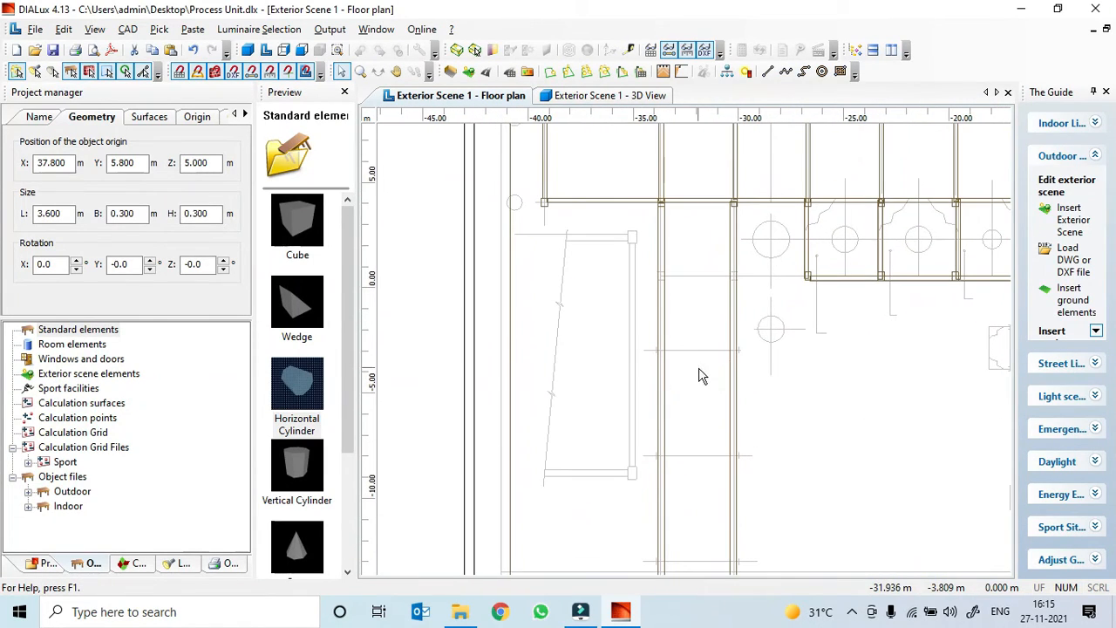
scroll(687, 422, down, 7)
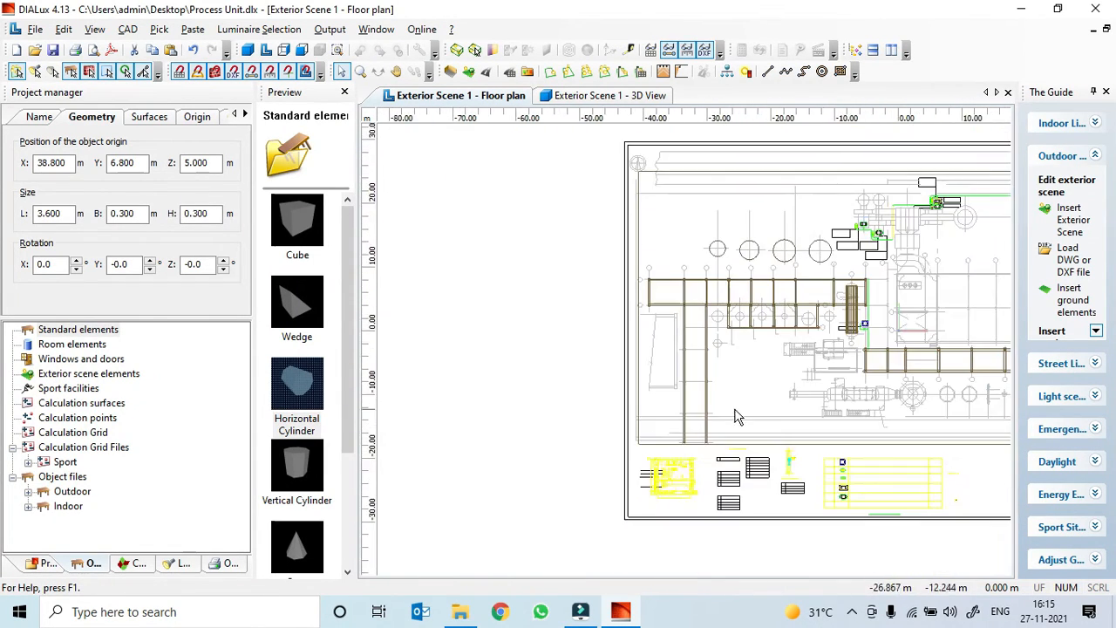
- Place the pasted cross beam between the branch's two long beams on the first cross line, at X -32, Y 0.507 m
drag(959, 316, 510, 353)
scroll(436, 331, up, 2)
scroll(703, 384, up, 8)
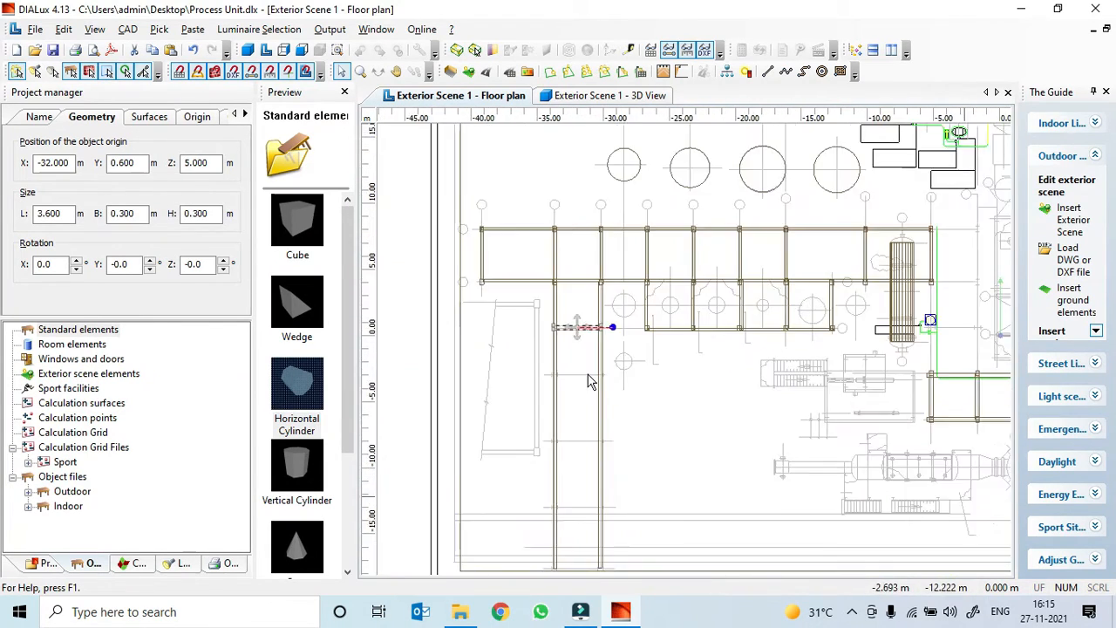
scroll(704, 388, up, 5)
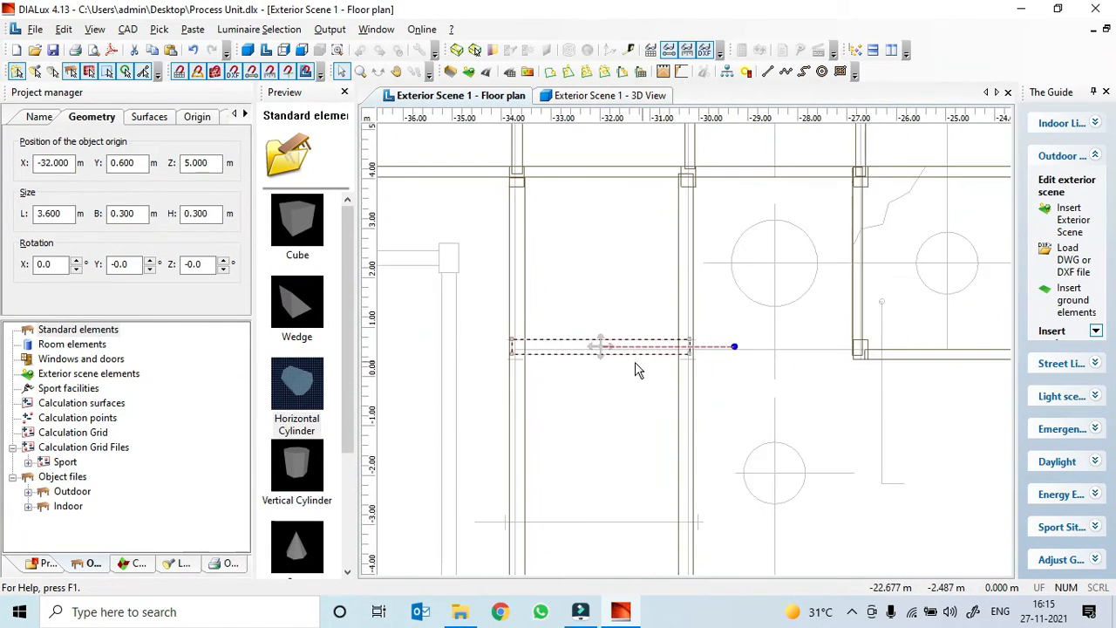
drag(620, 357, 624, 369)
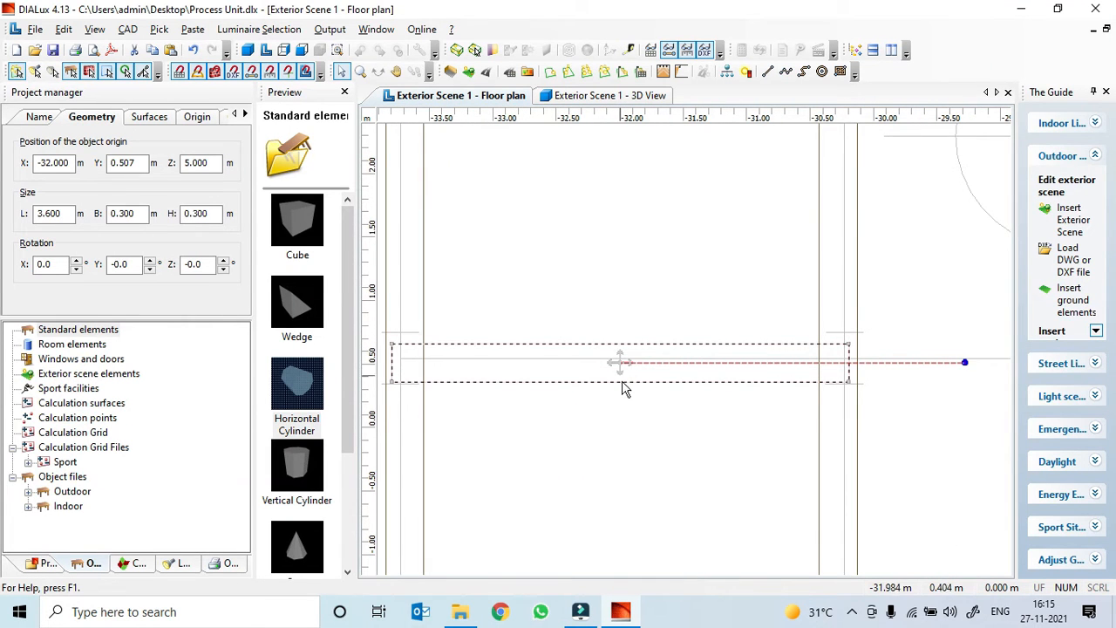
- Paste two more cross beams and position them on the second and third cross lines of the southwest branch
scroll(623, 419, down, 6)
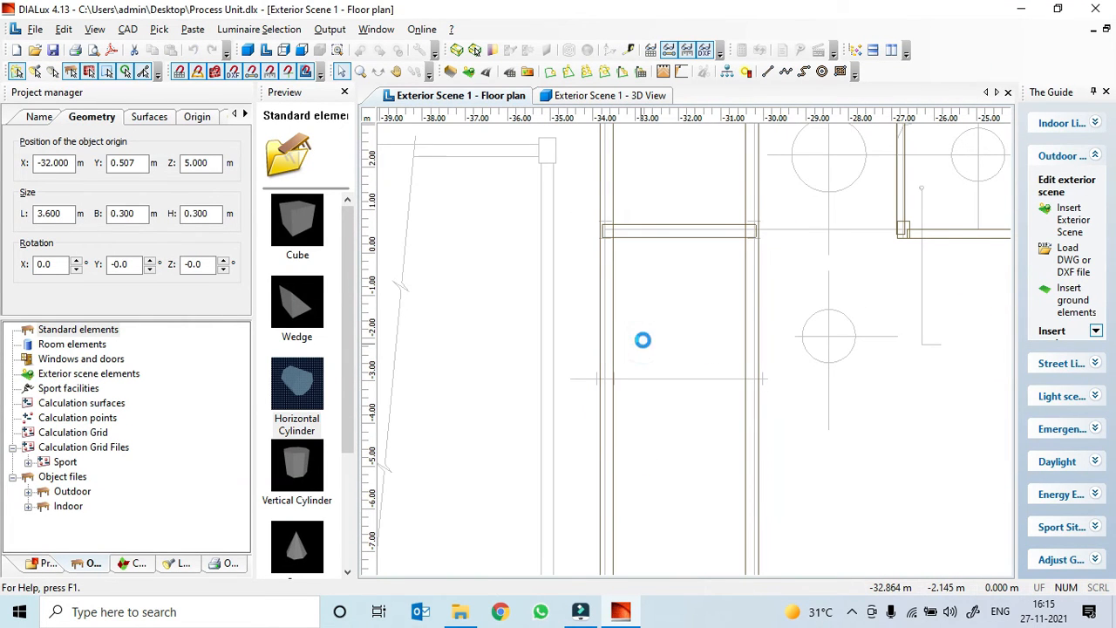
drag(719, 188, 700, 389)
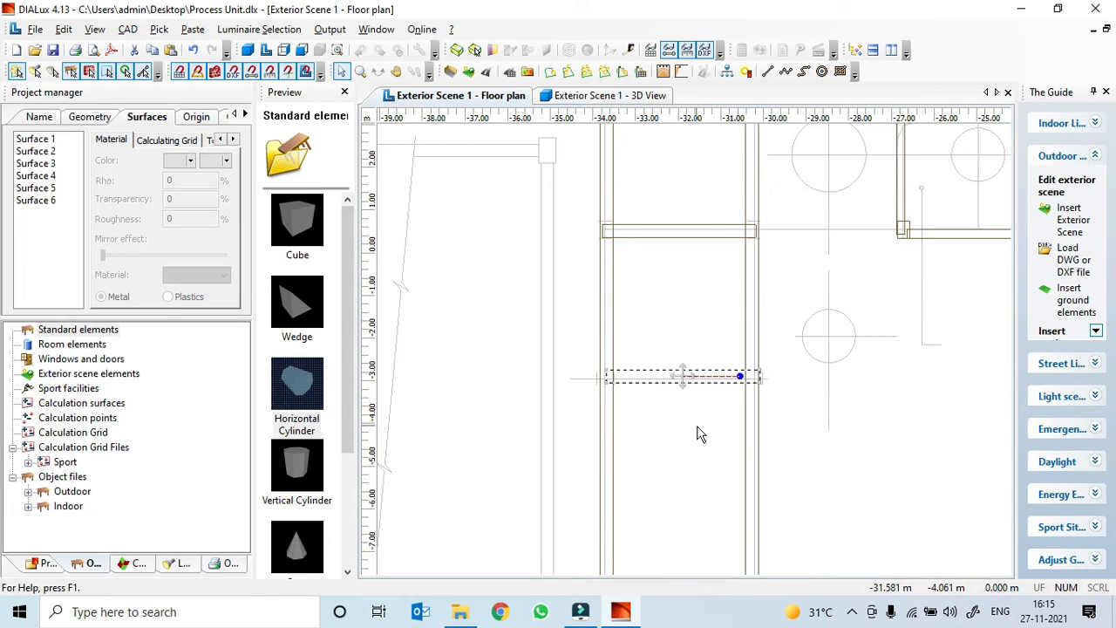
scroll(696, 428, down, 2)
middle_drag(682, 513, 679, 341)
key(ctrl+v)
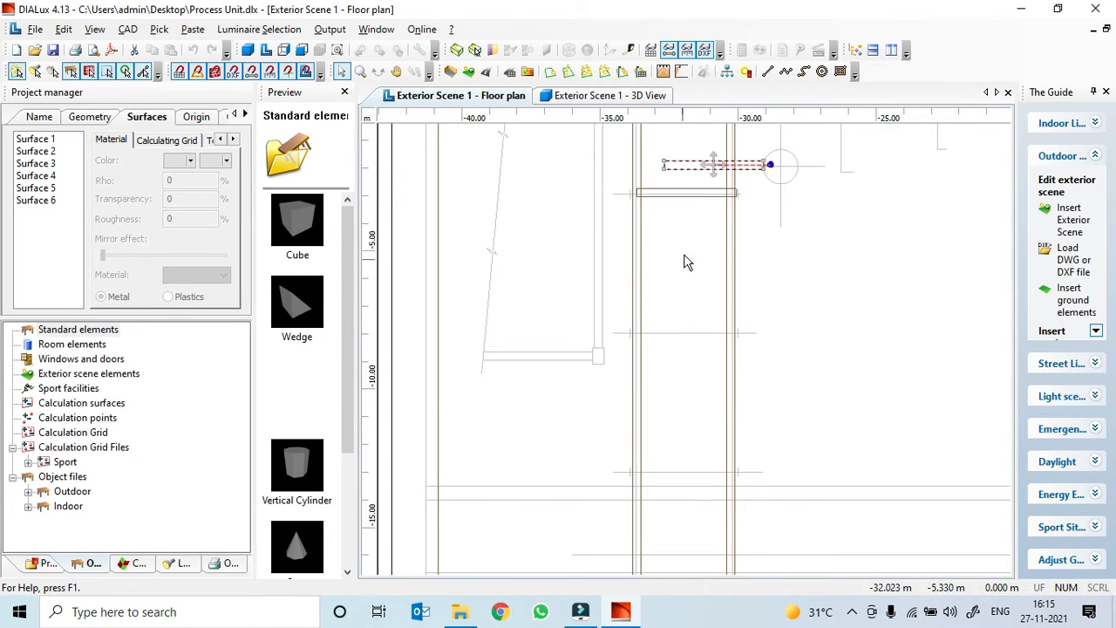
drag(726, 168, 693, 346)
scroll(676, 349, down, 1)
scroll(676, 349, down, 1)
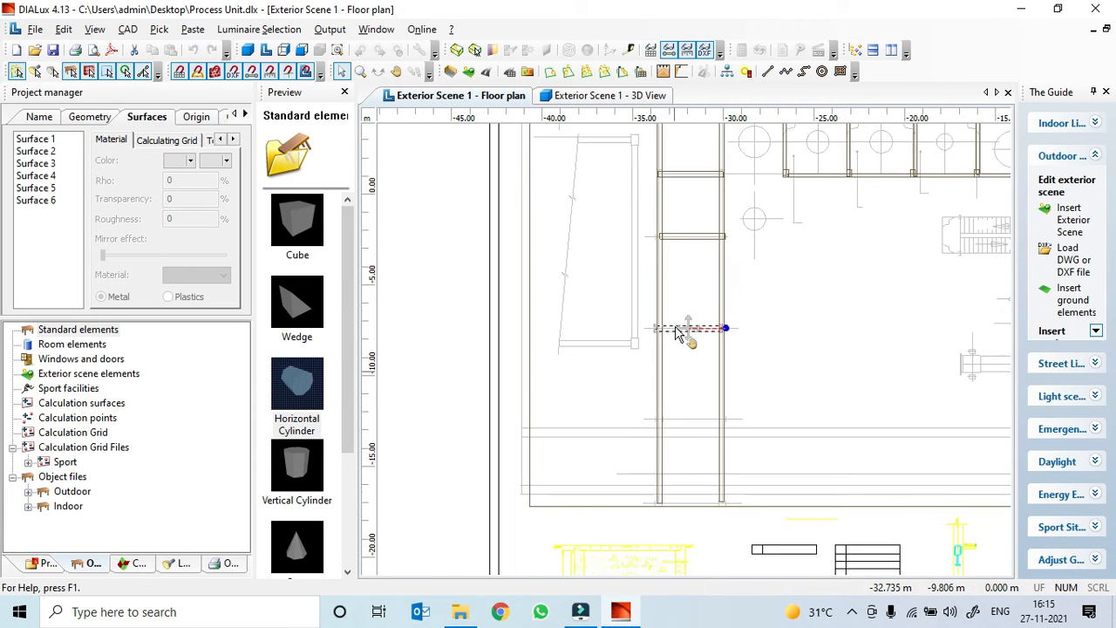
- Paste another cross beam and align it with the branch's fourth cross line, at about Y -13 m
key(ctrl+v)
drag(708, 263, 699, 372)
scroll(699, 373, up, 1)
scroll(691, 381, up, 3)
click(661, 473)
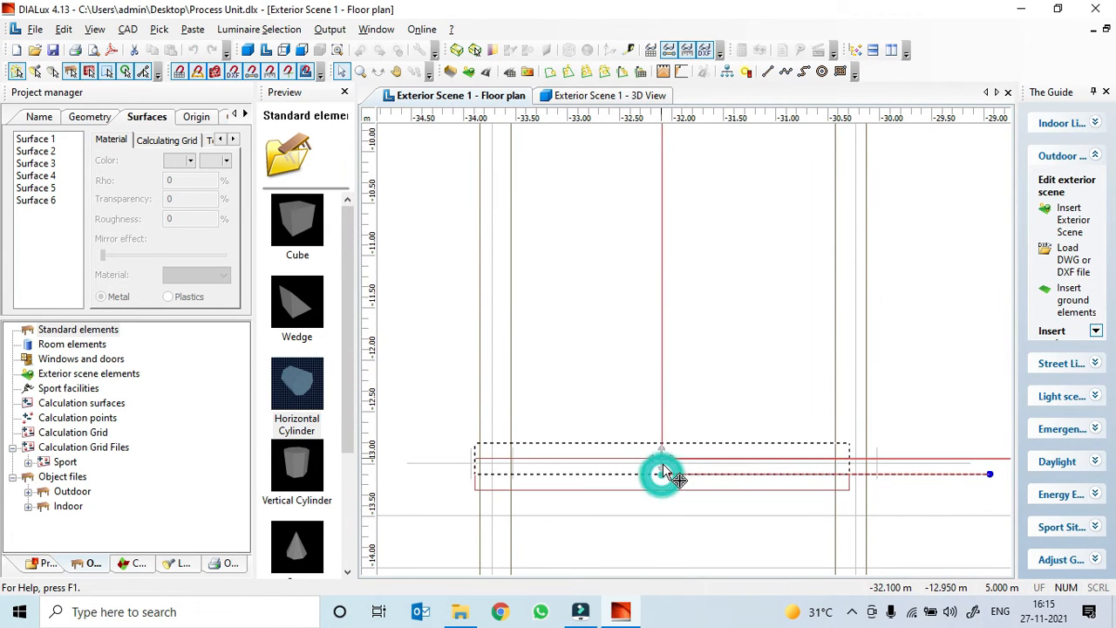
drag(661, 464, 680, 471)
scroll(648, 401, down, 1)
scroll(649, 401, down, 4)
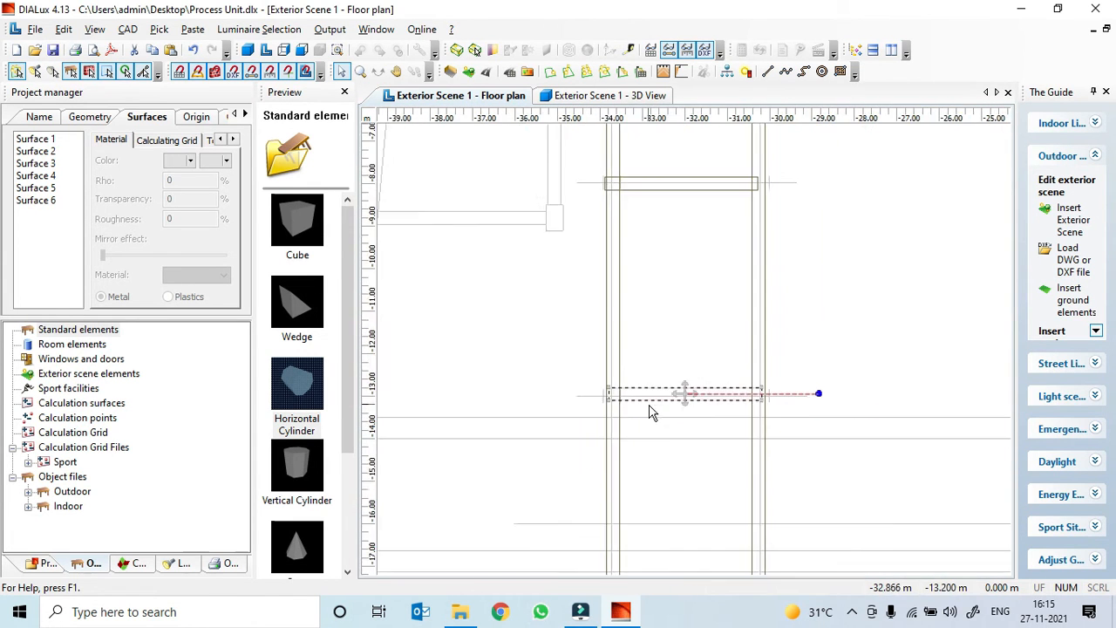
- Paste a cross beam and align it across the southern ends of the branch's two long beams
click(688, 424)
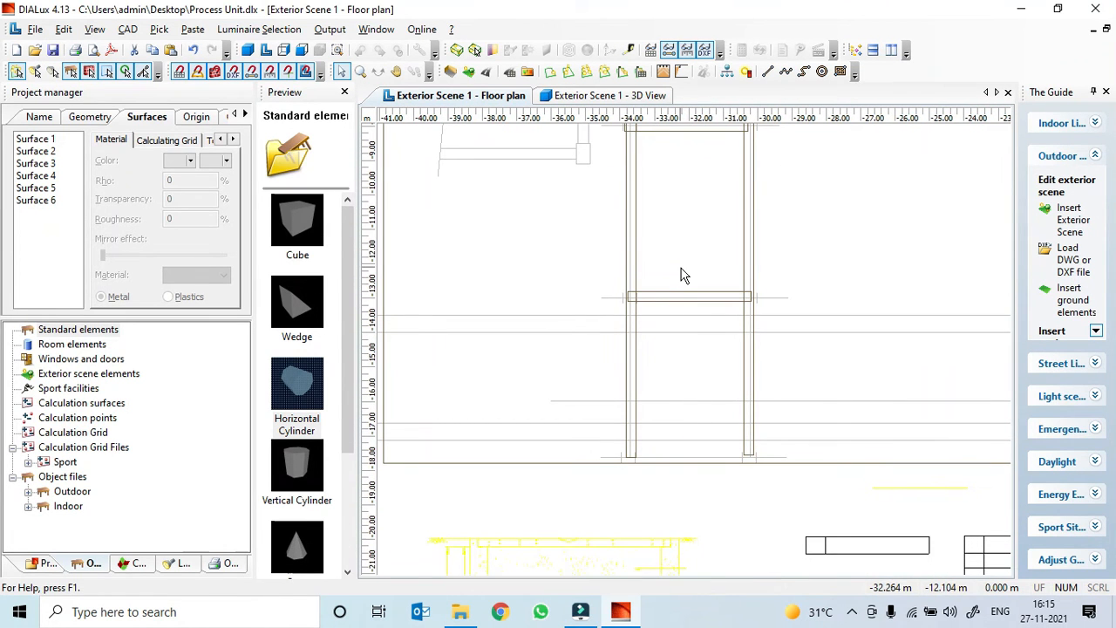
scroll(684, 275, down, 3)
click(687, 409)
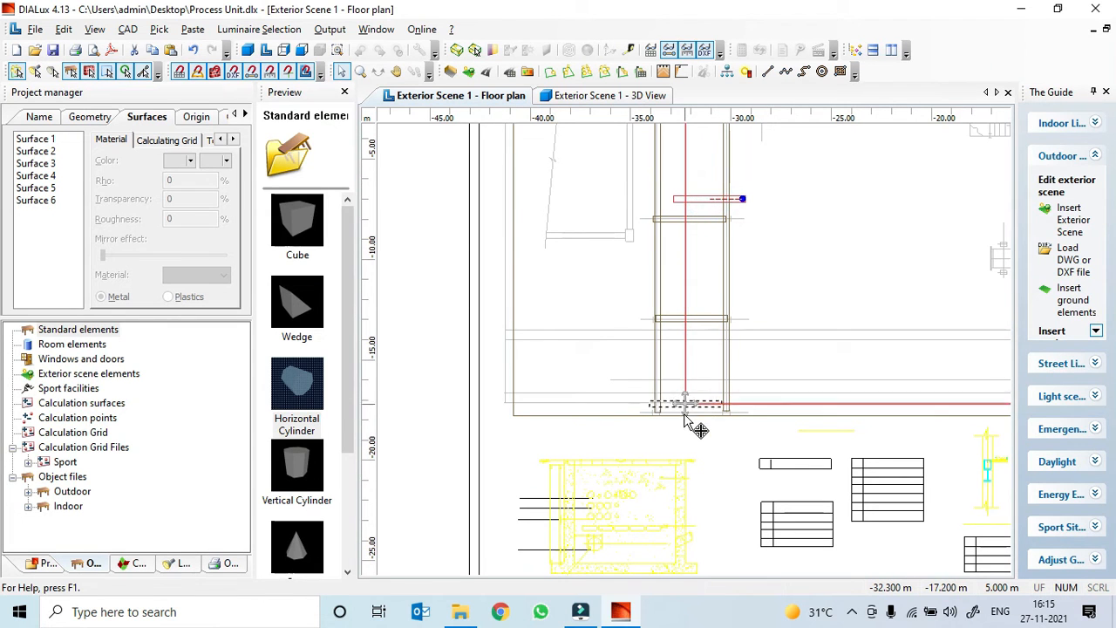
scroll(697, 426, up, 3)
scroll(689, 336, up, 2)
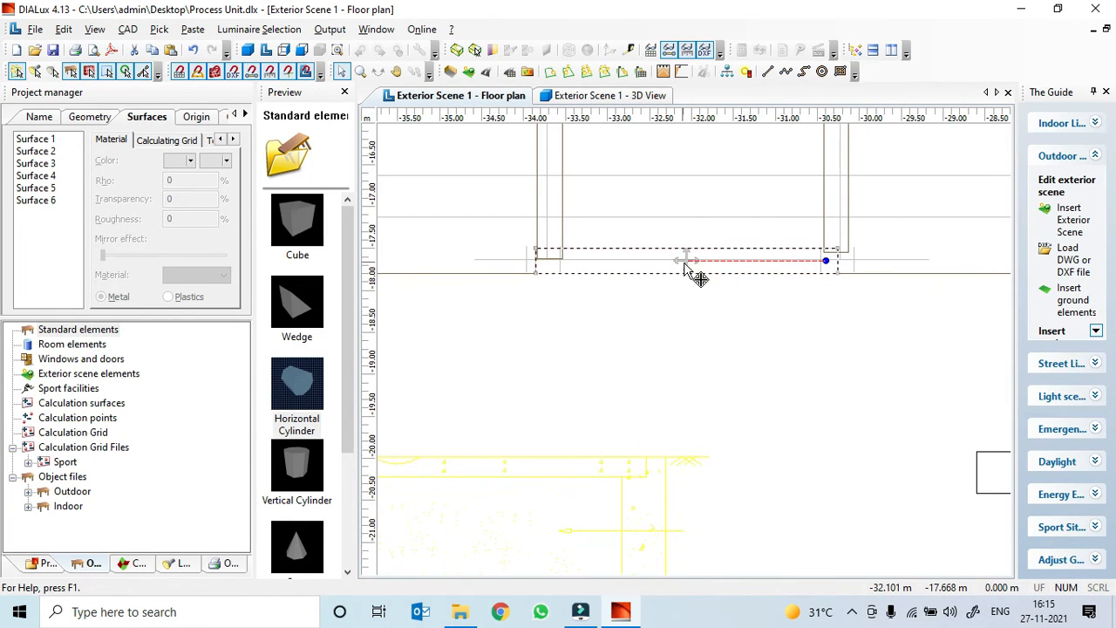
scroll(686, 272, down, 5)
- Copy a column from the west side of the eastern pipe rack
scroll(779, 269, up, 4)
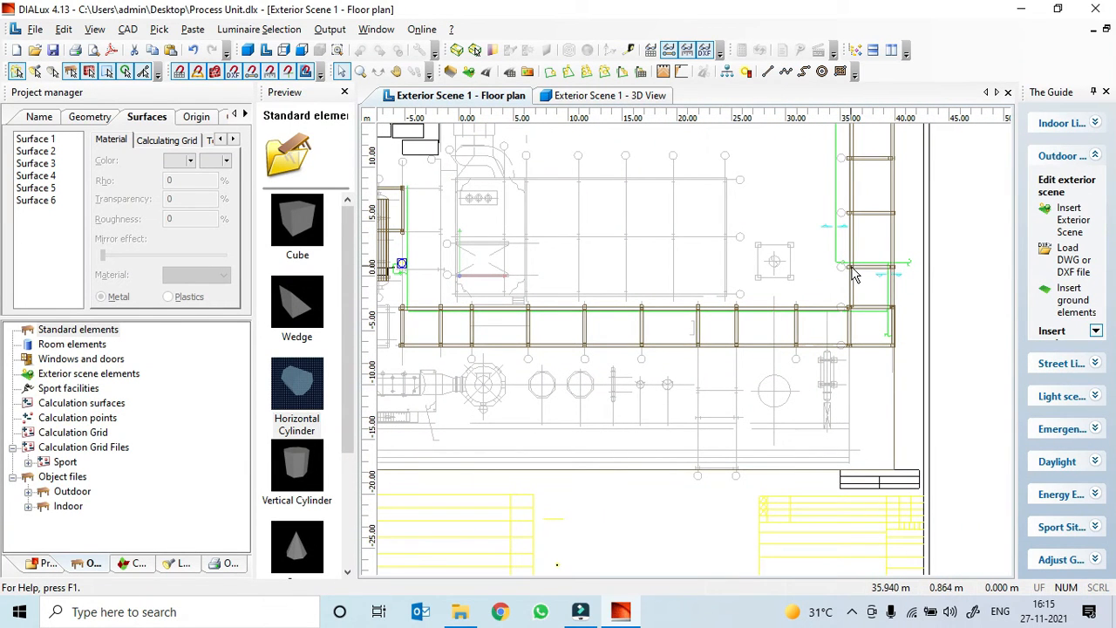
right_click(850, 272)
click(825, 279)
scroll(824, 262, up, 3)
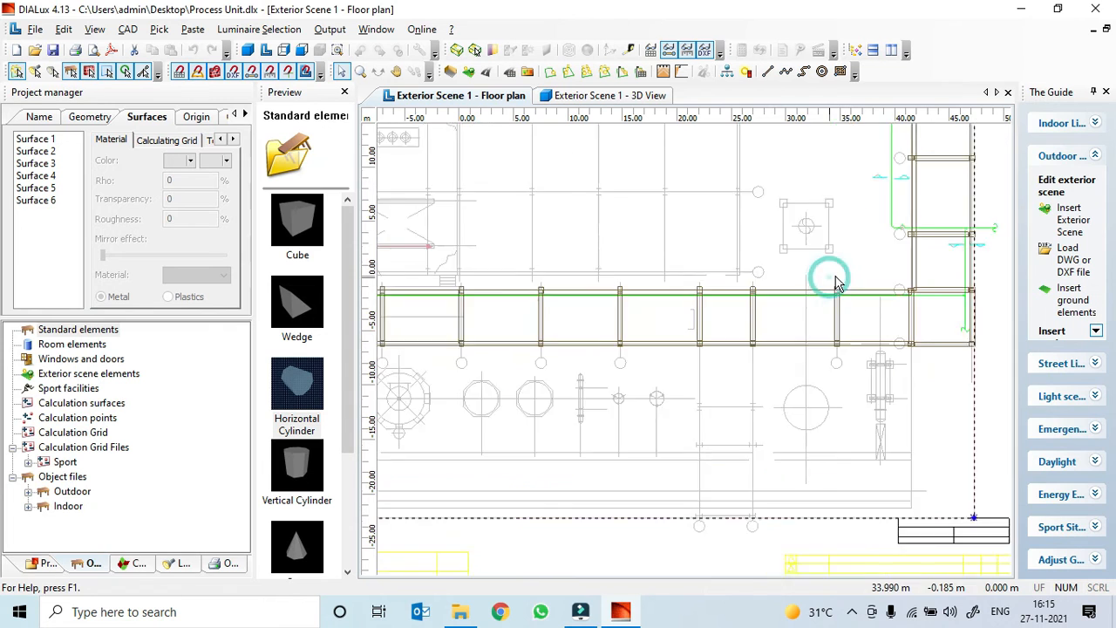
scroll(820, 222, up, 3)
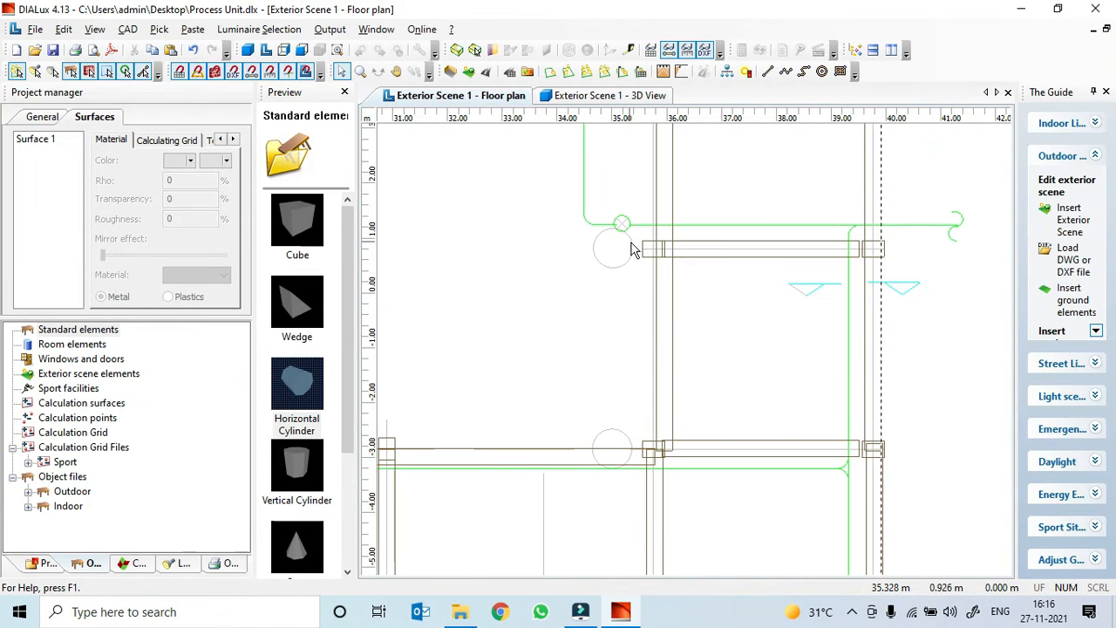
right_click(645, 253)
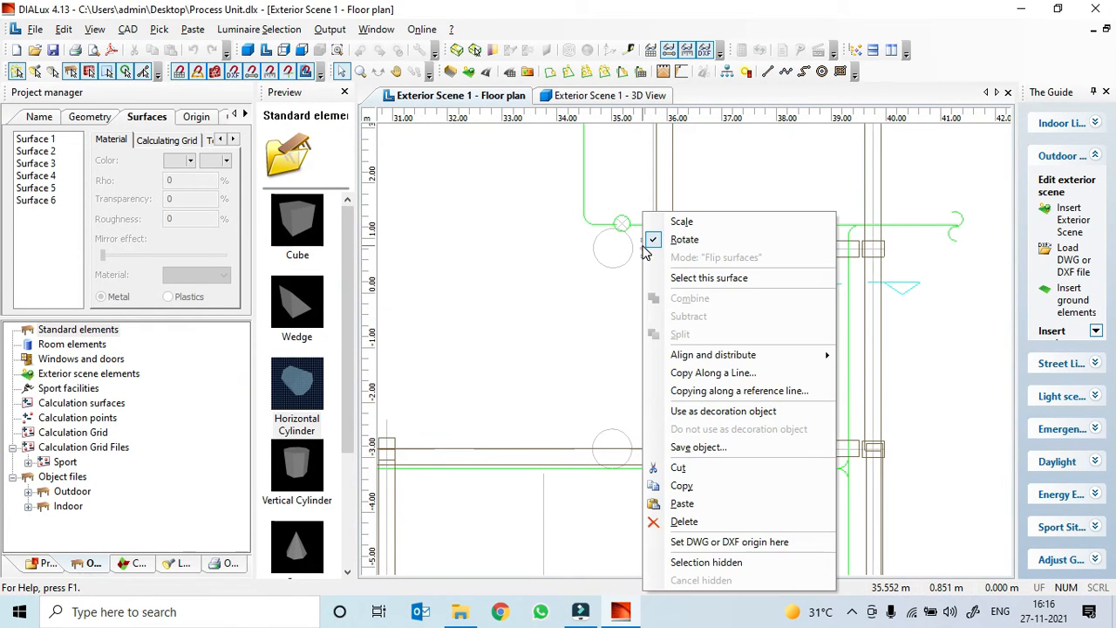
click(689, 468)
- Paste the column and move it across the plan towards the southwest rack branch
scroll(551, 412, down, 2)
scroll(551, 413, down, 5)
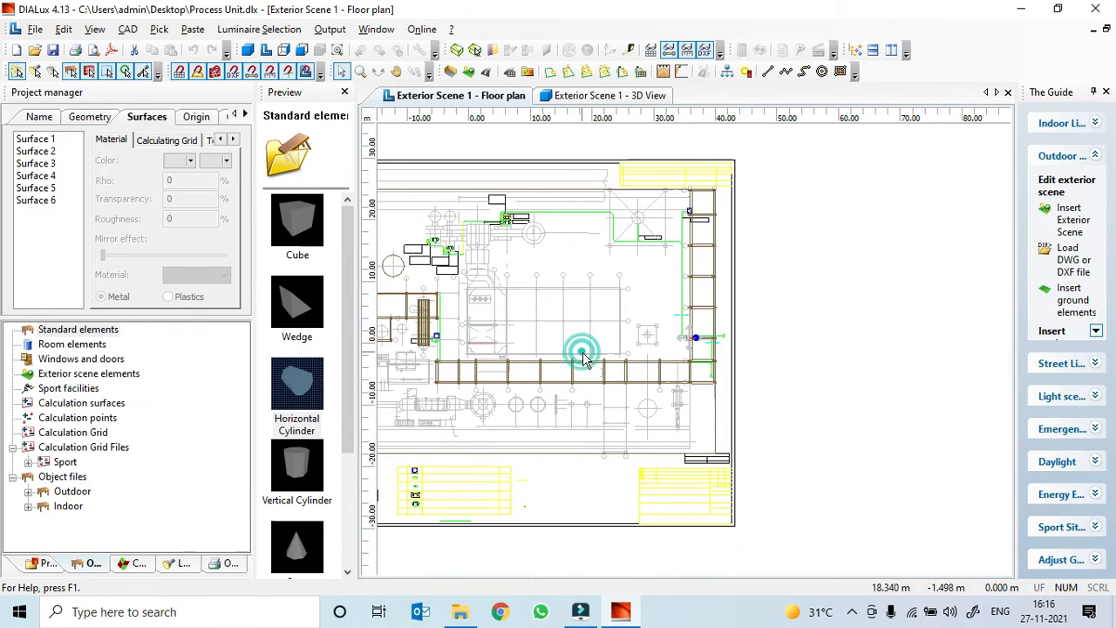
drag(697, 331, 448, 396)
middle_drag(615, 396, 931, 334)
scroll(780, 352, up, 3)
drag(783, 335, 524, 232)
middle_drag(522, 232, 533, 346)
scroll(531, 348, up, 2)
middle_drag(491, 382, 731, 373)
scroll(565, 357, up, 7)
middle_drag(418, 339, 628, 362)
- Position the column where the first cross beam meets the branch's west beam, at X -33.734, Y 0.544 m
drag(567, 334, 648, 479)
scroll(633, 477, up, 2)
middle_drag(633, 476, 646, 334)
scroll(635, 366, up, 2)
middle_drag(619, 435, 689, 325)
scroll(638, 350, up, 2)
click(596, 347)
- Set the column's size B to 0.4 m
click(90, 118)
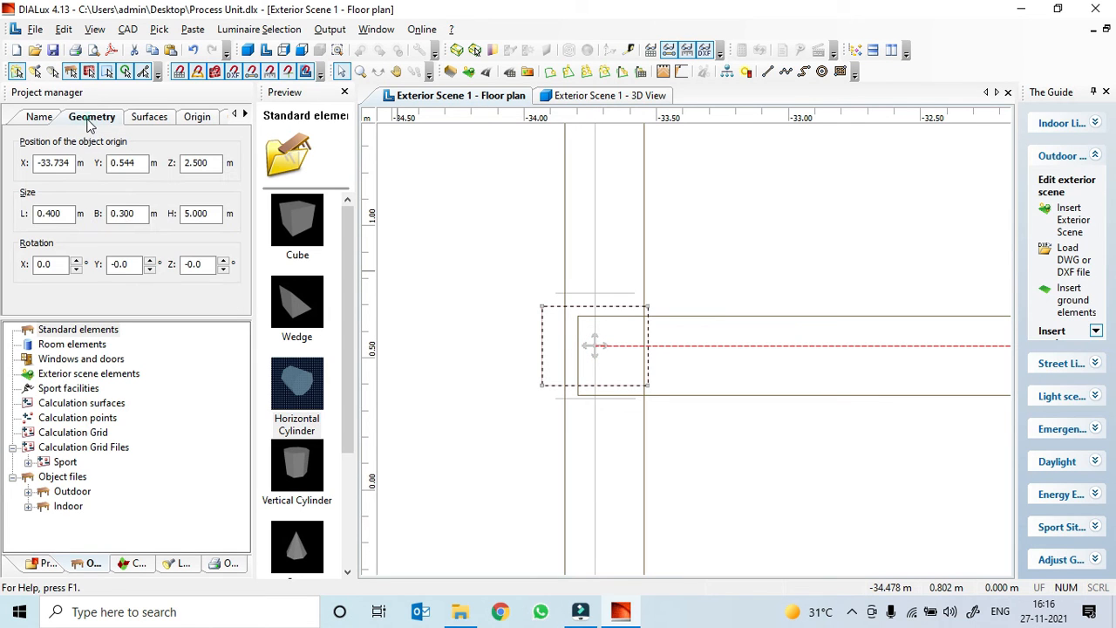
drag(137, 215, 111, 218)
text(0.4)
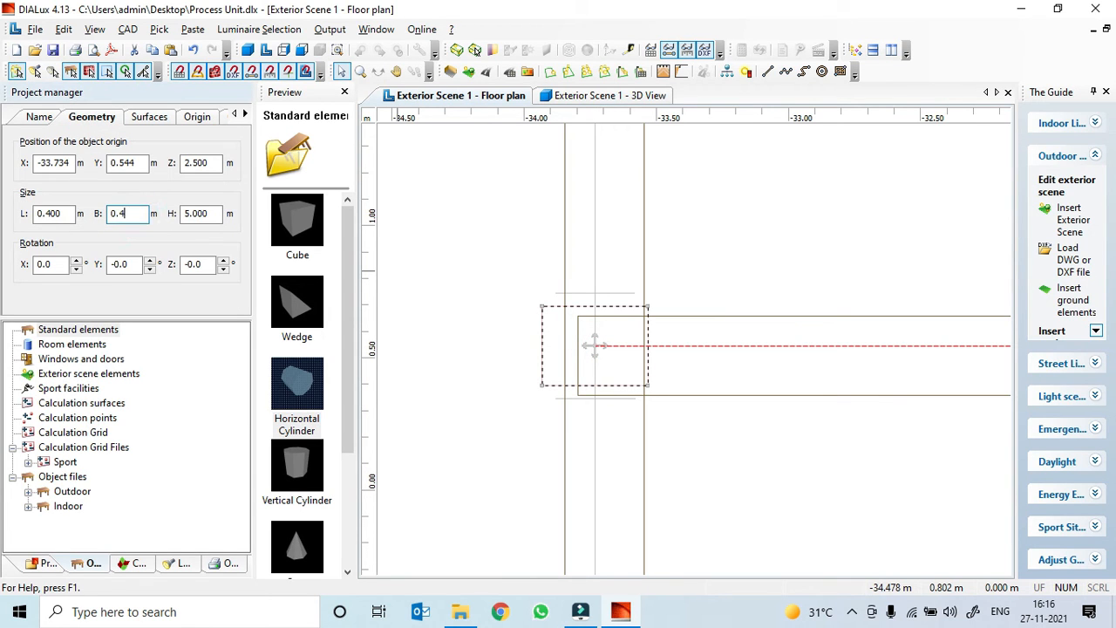
- Apply the 0.4 m size B to the column and deselect it
key(Tab)
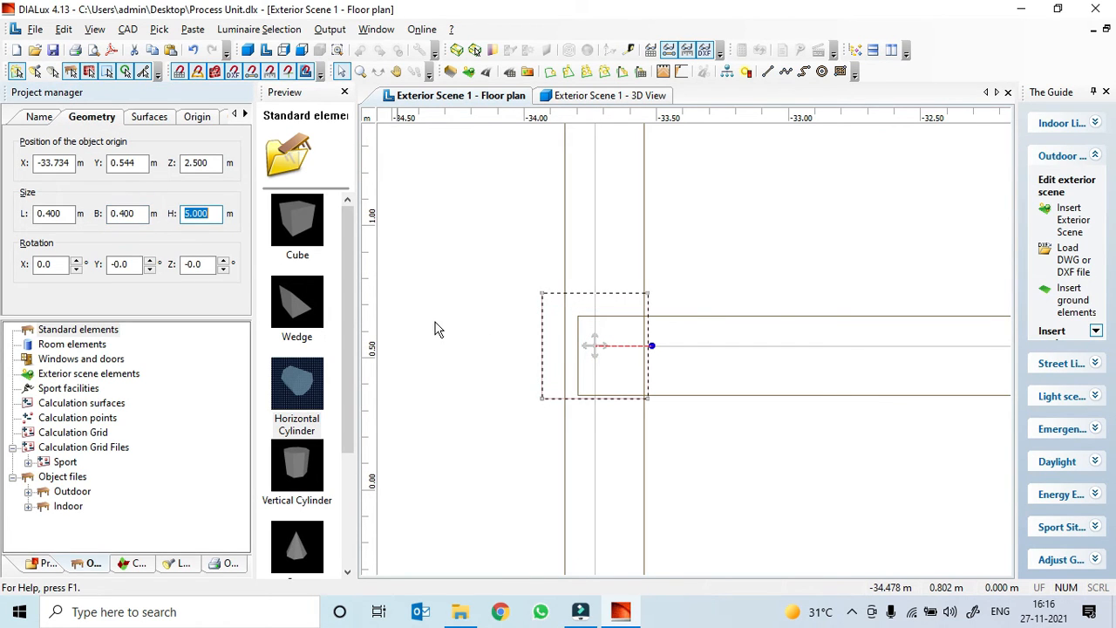
scroll(701, 371, down, 5)
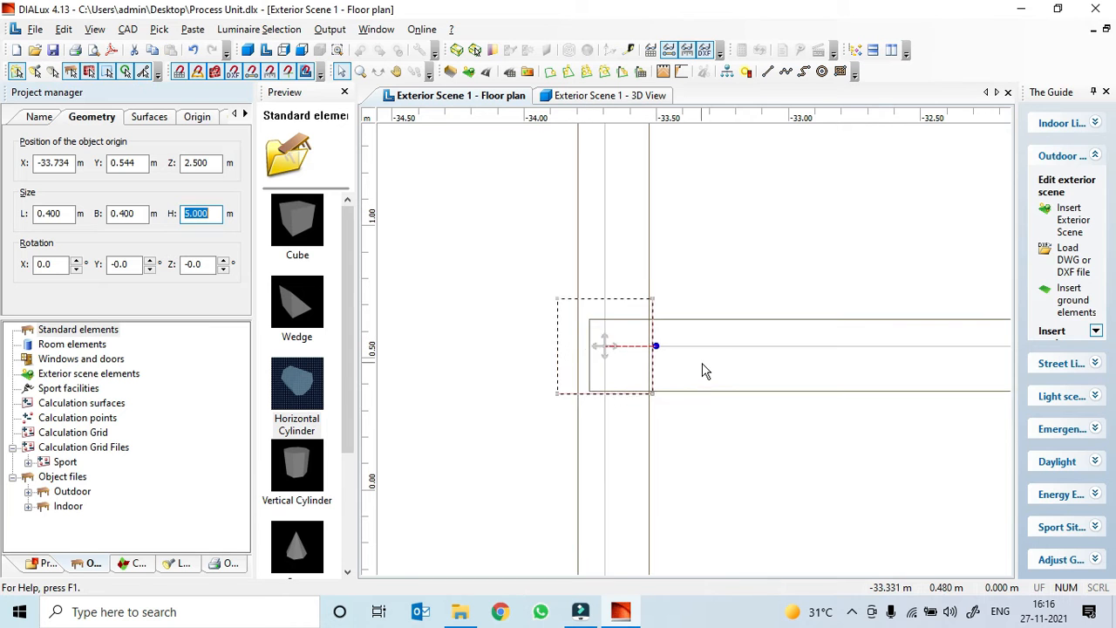
click(696, 415)
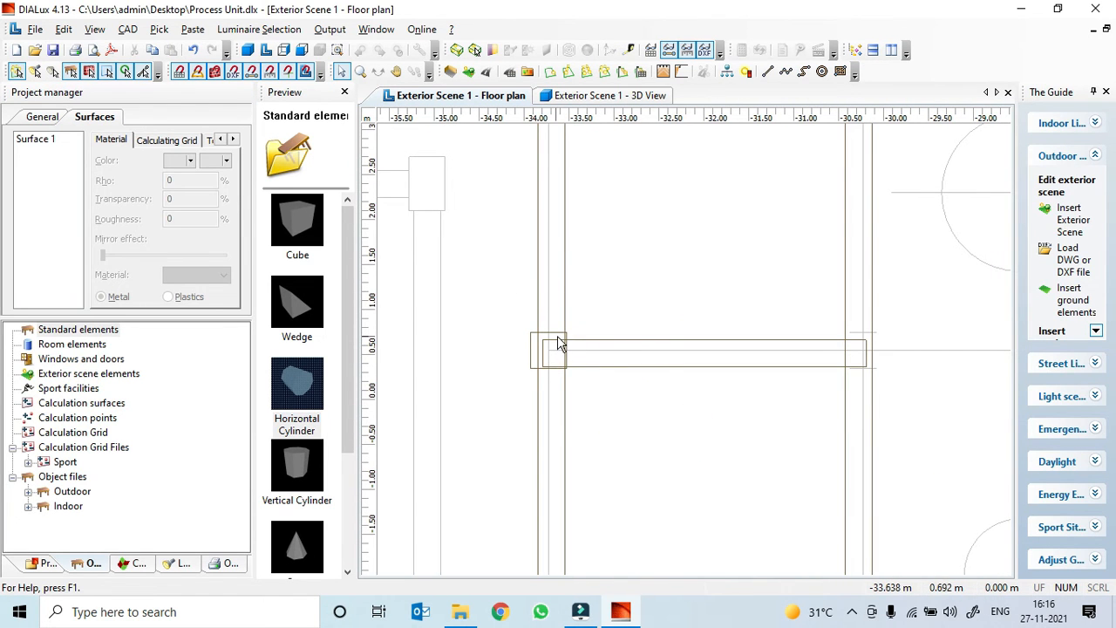
scroll(559, 341, down, 10)
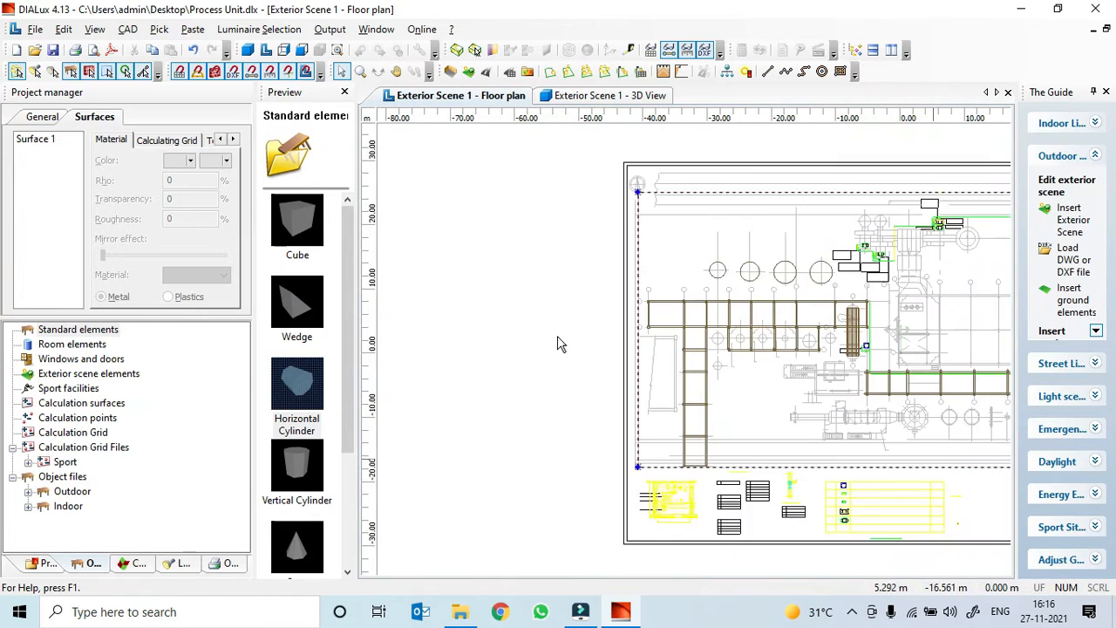
scroll(855, 394, down, 2)
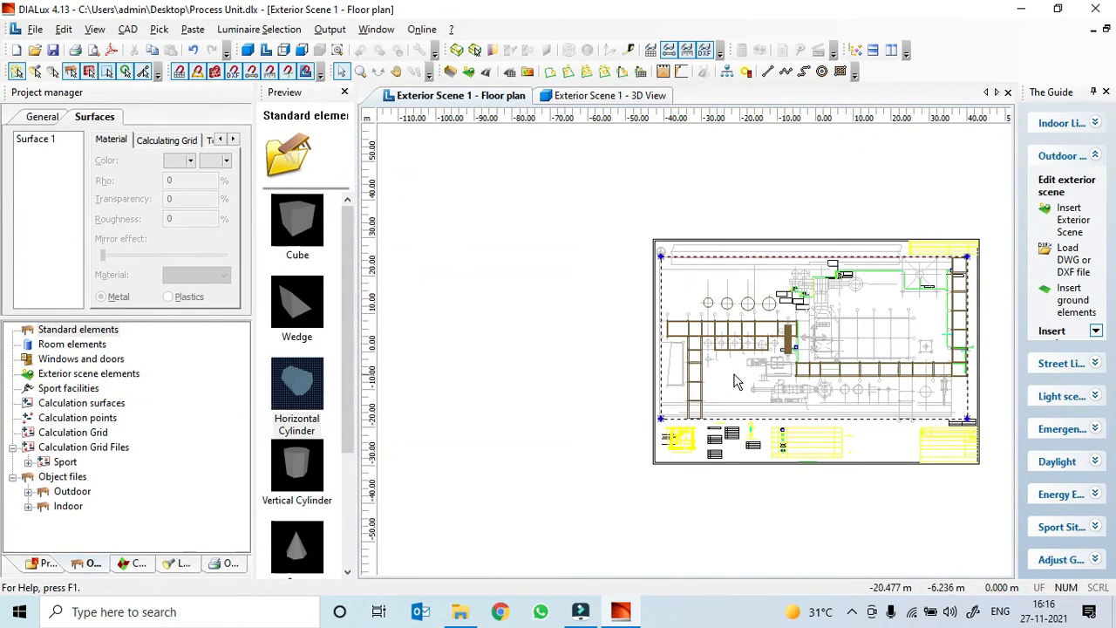
scroll(736, 382, up, 15)
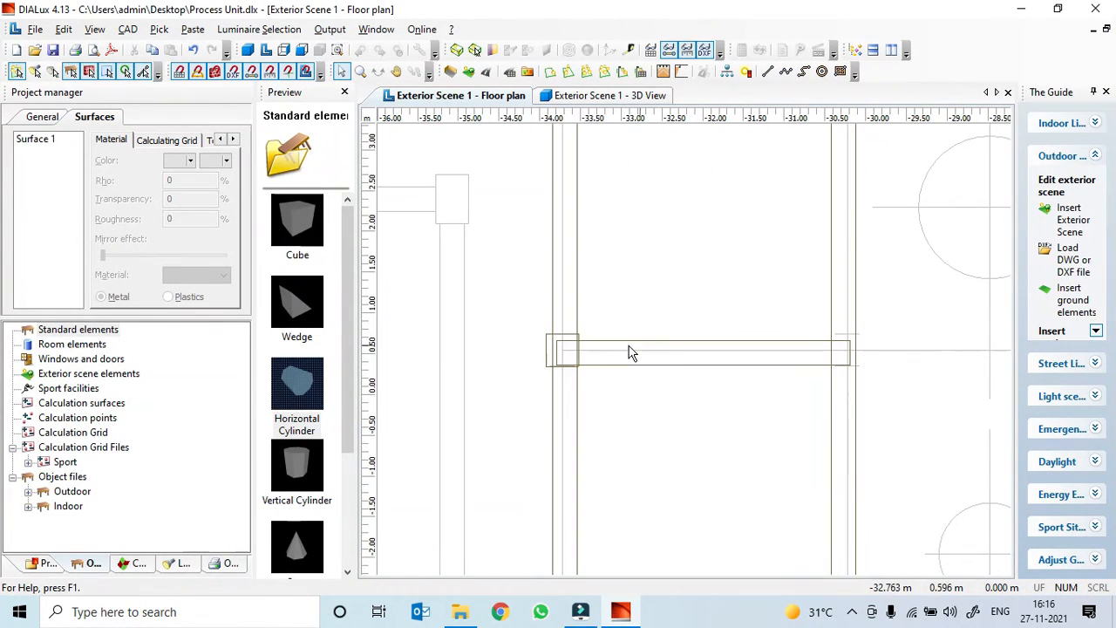
- Copy the new column and place the duplicate where the first cross beam meets the branch's east beam
right_click(551, 353)
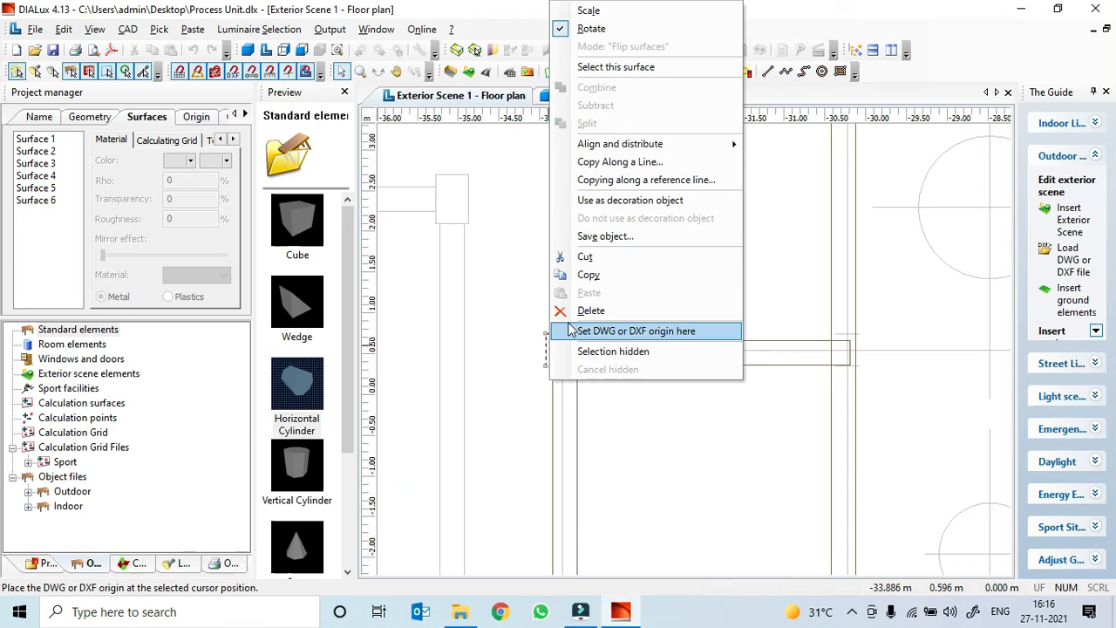
click(590, 275)
click(742, 298)
key(ctrl+v)
drag(647, 269, 853, 351)
scroll(843, 357, up, 5)
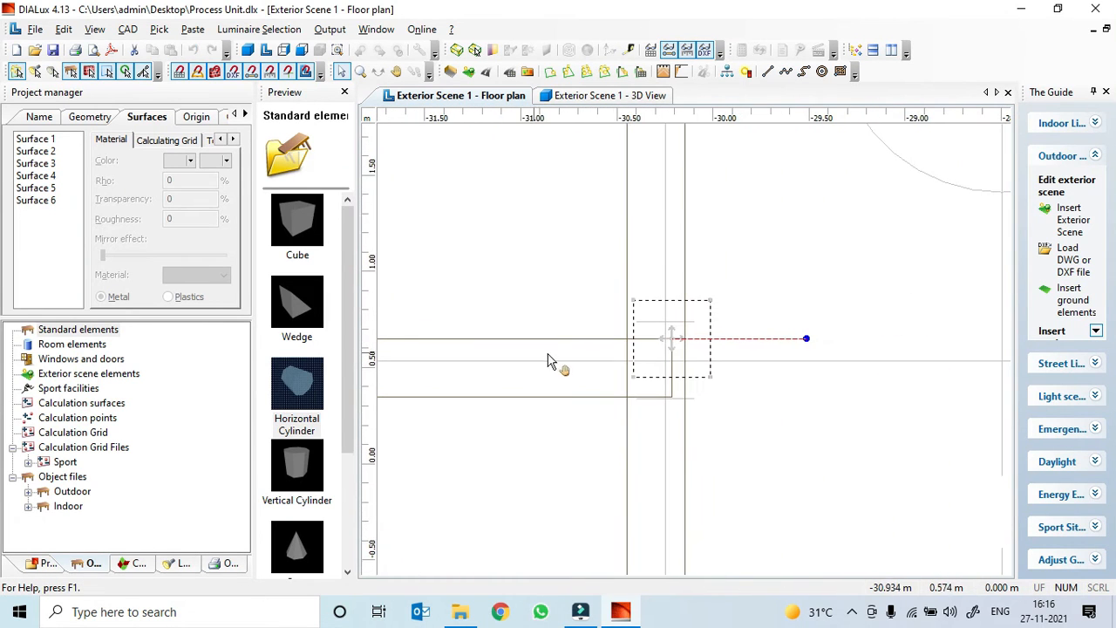
drag(672, 353, 666, 384)
scroll(654, 418, down, 5)
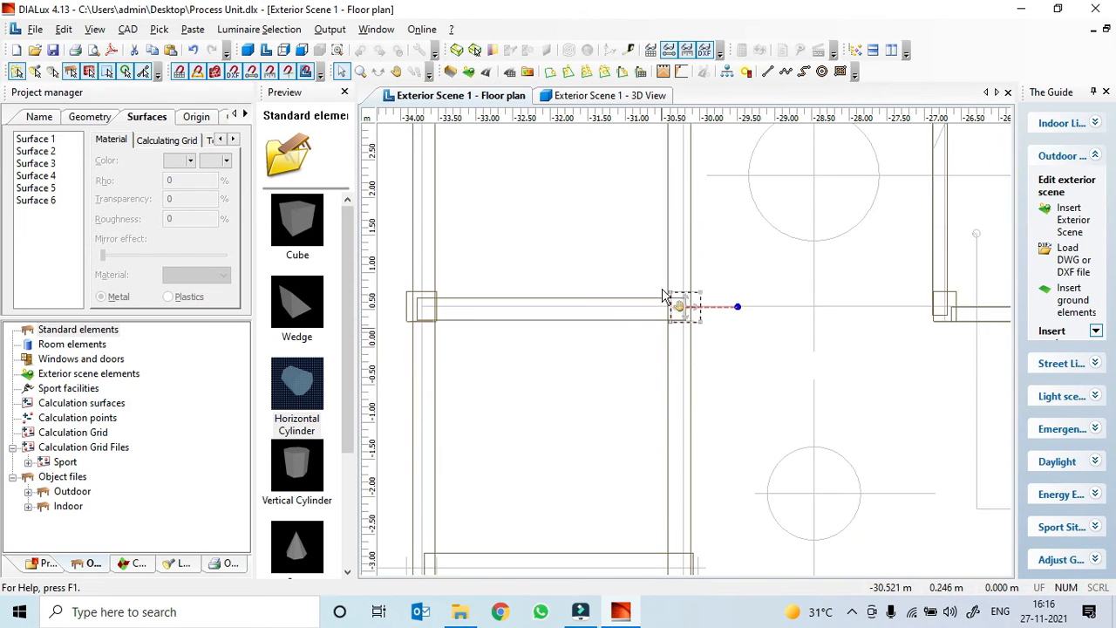
right_click(635, 392)
click(635, 392)
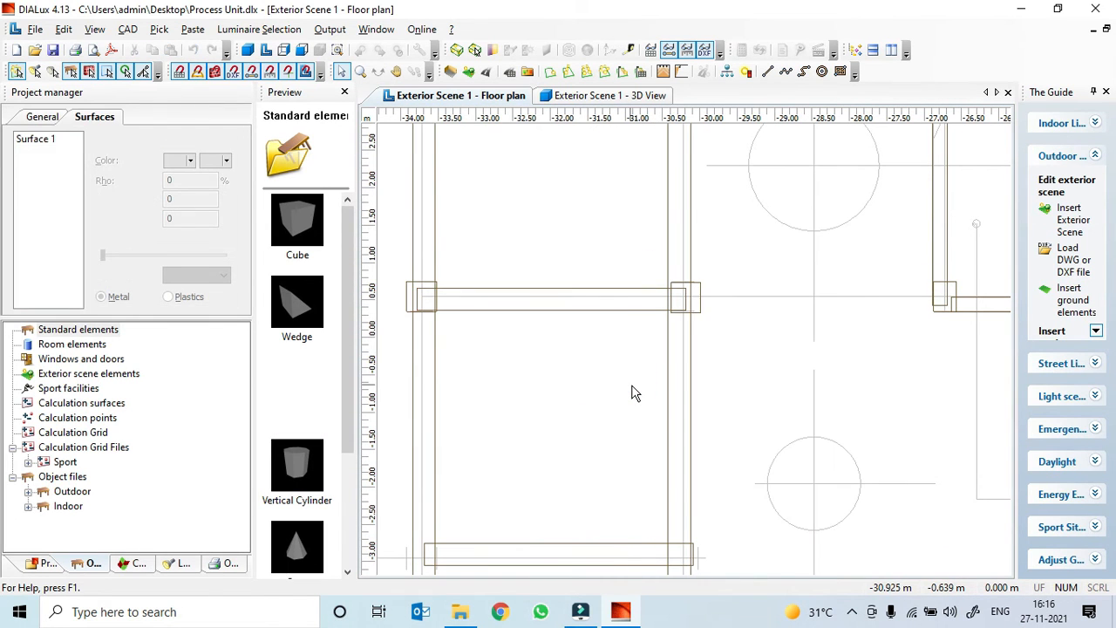
- Copy the east column and place a duplicate at the west end of the branch's second cross beam, about Y -3 m
right_click(703, 318)
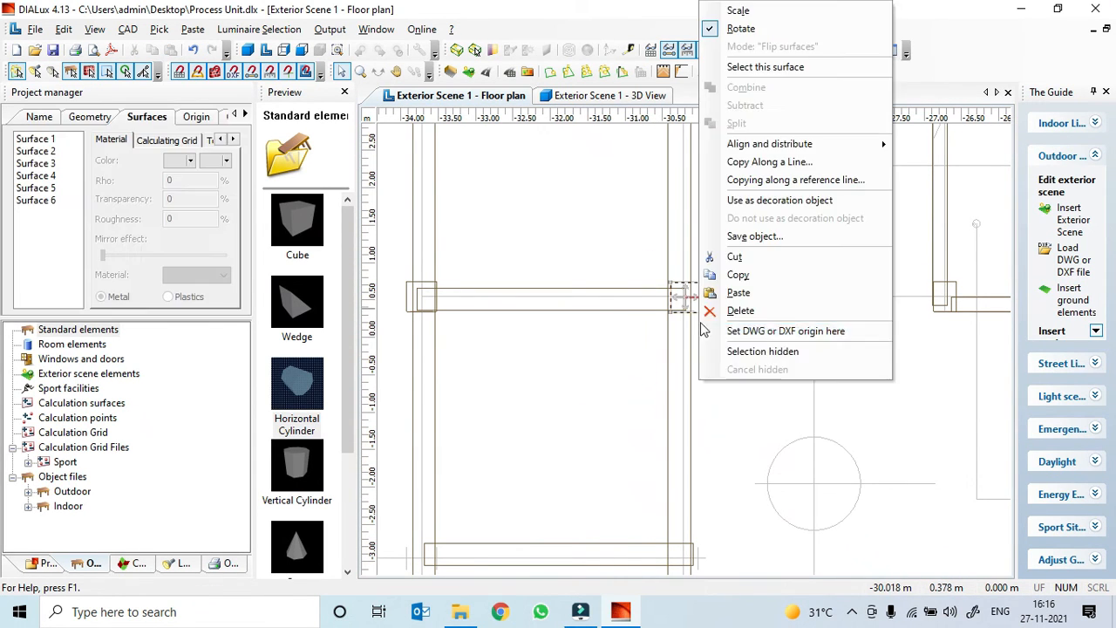
click(737, 277)
scroll(696, 351, down, 2)
scroll(676, 410, up, 3)
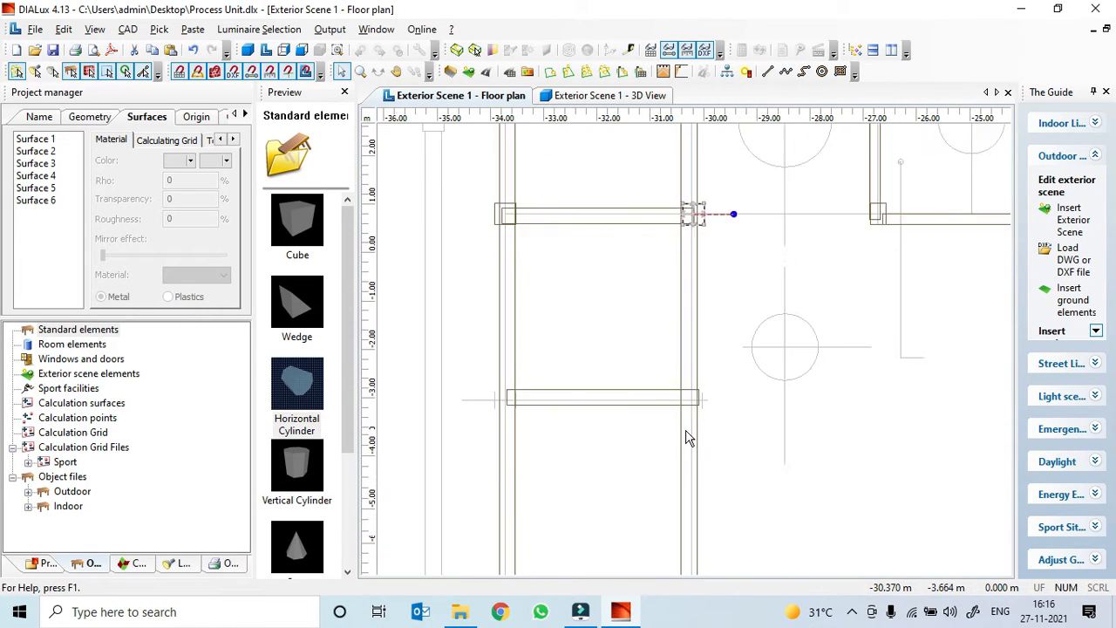
scroll(734, 254, down, 3)
drag(744, 179, 525, 403)
scroll(535, 419, up, 4)
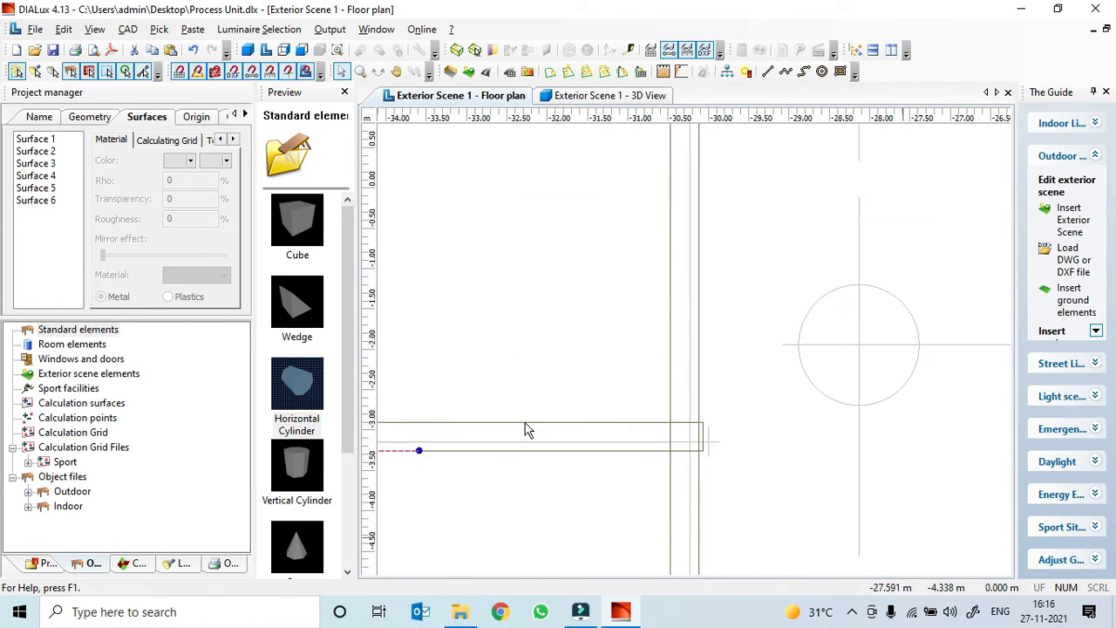
drag(566, 350, 580, 333)
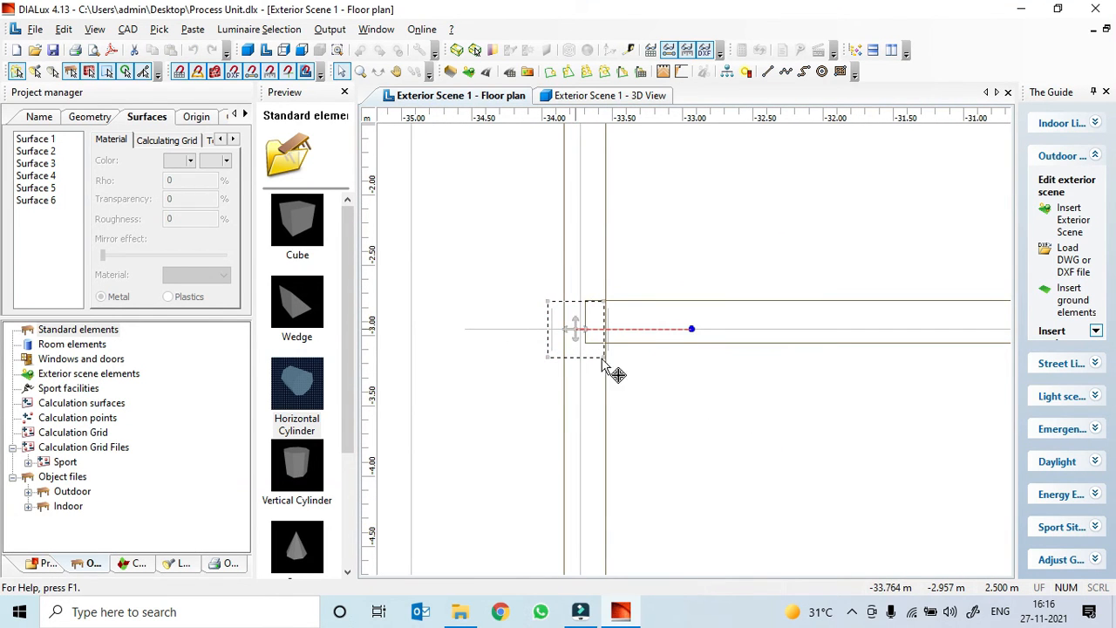
- Place another column copy where the second cross beam meets the branch's east beam
scroll(698, 431, down, 4)
scroll(663, 441, up, 2)
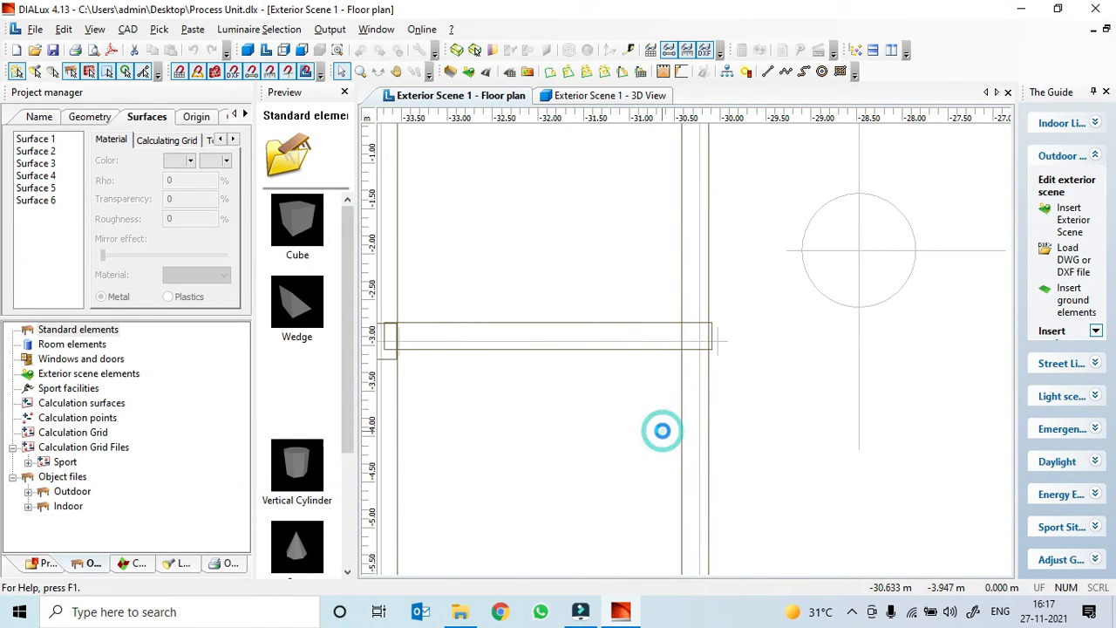
drag(469, 251, 706, 340)
scroll(711, 349, up, 1)
scroll(711, 349, up, 3)
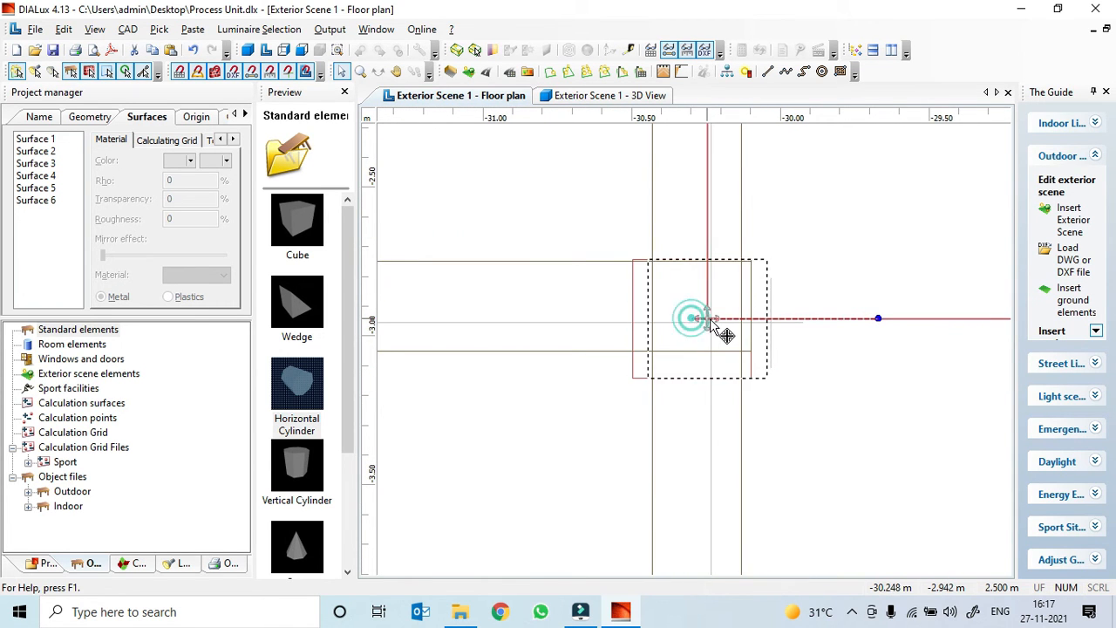
scroll(654, 359, down, 3)
scroll(643, 360, down, 5)
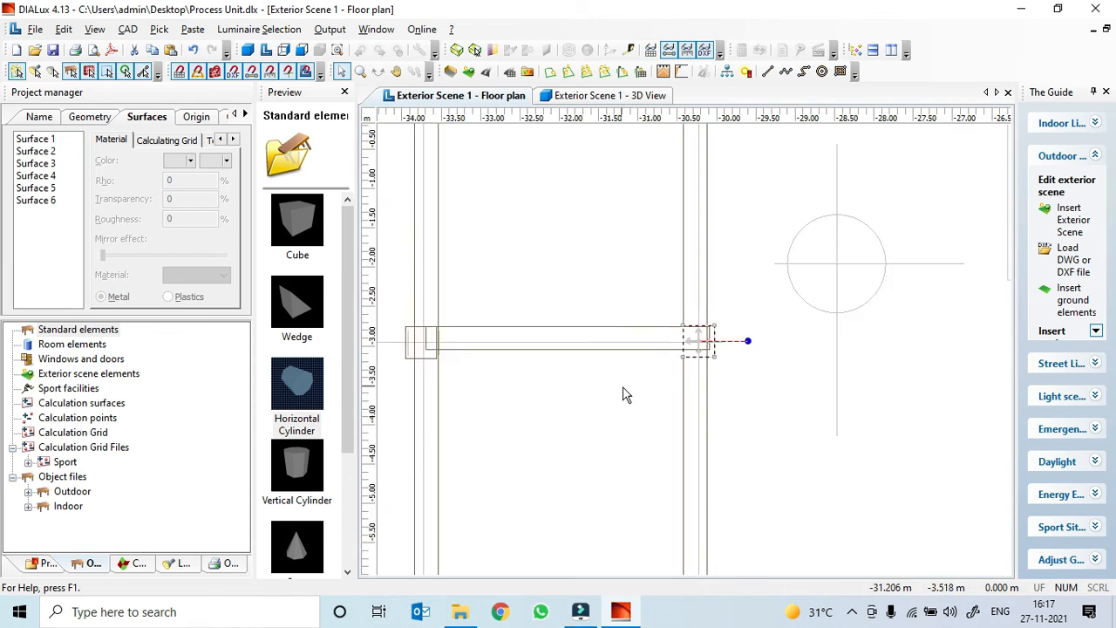
- Paste a column and position it at the east end of the third cross beam, about Y -8 m
key(ctrl+v)
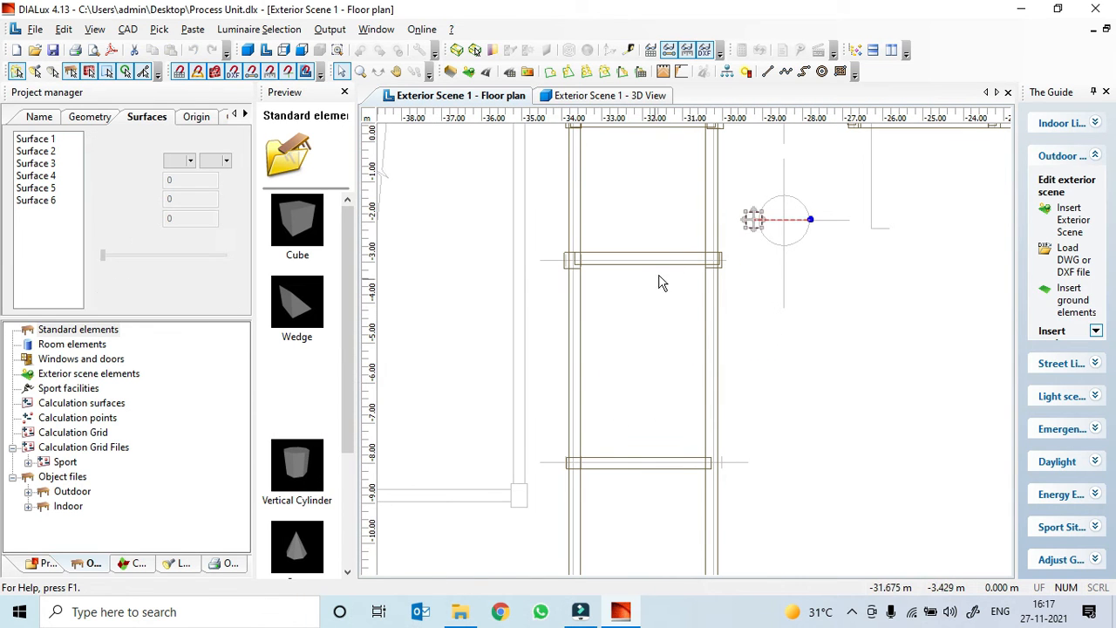
drag(754, 220, 711, 475)
scroll(705, 306, up, 4)
scroll(694, 403, up, 3)
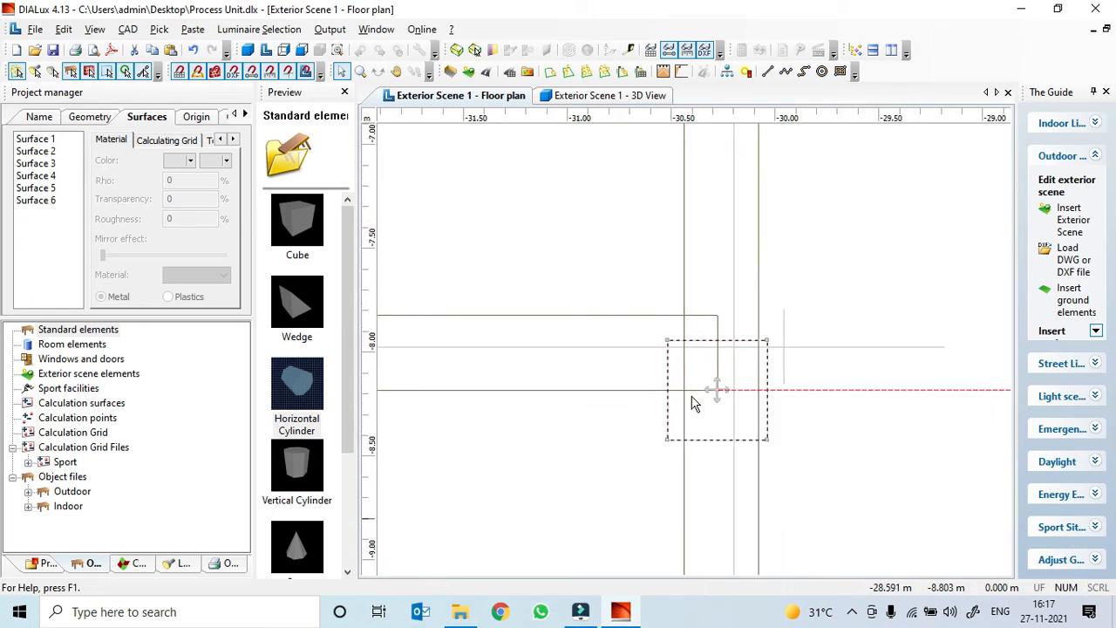
drag(723, 398, 739, 358)
scroll(699, 373, down, 3)
- Place another column copy where the third cross beam meets the branch's west beam
scroll(697, 377, down, 5)
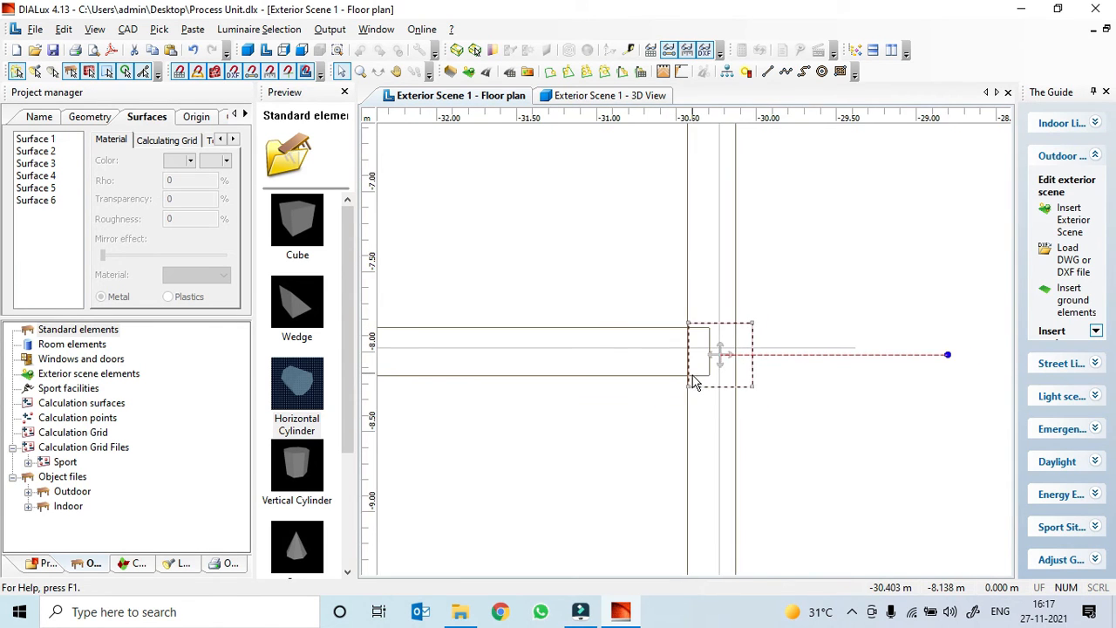
drag(919, 236, 451, 339)
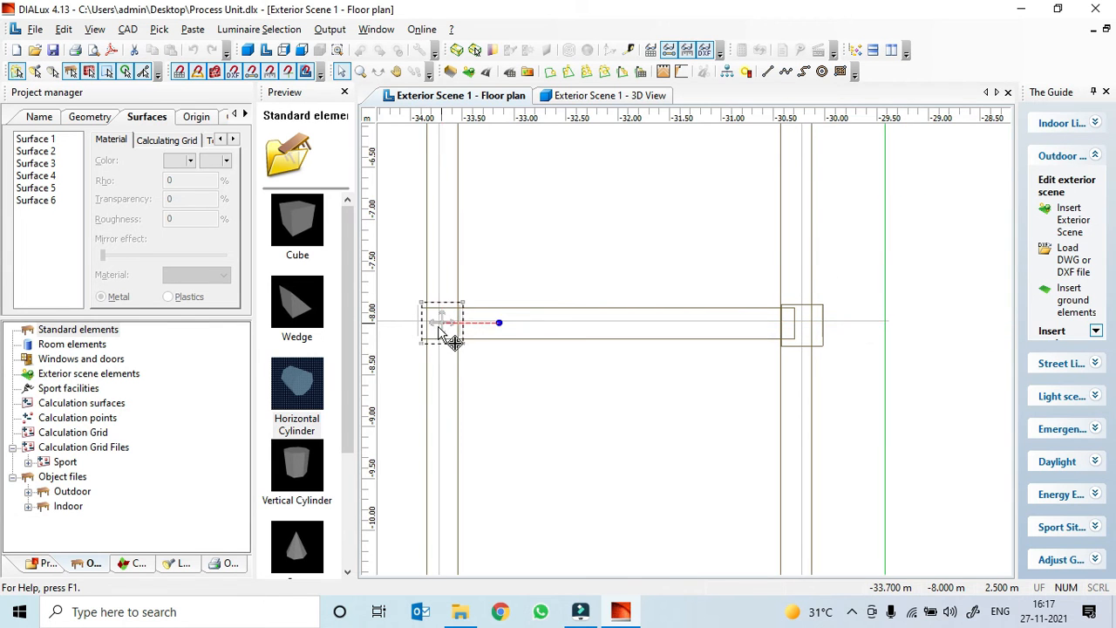
scroll(458, 342, up, 5)
scroll(574, 360, up, 1)
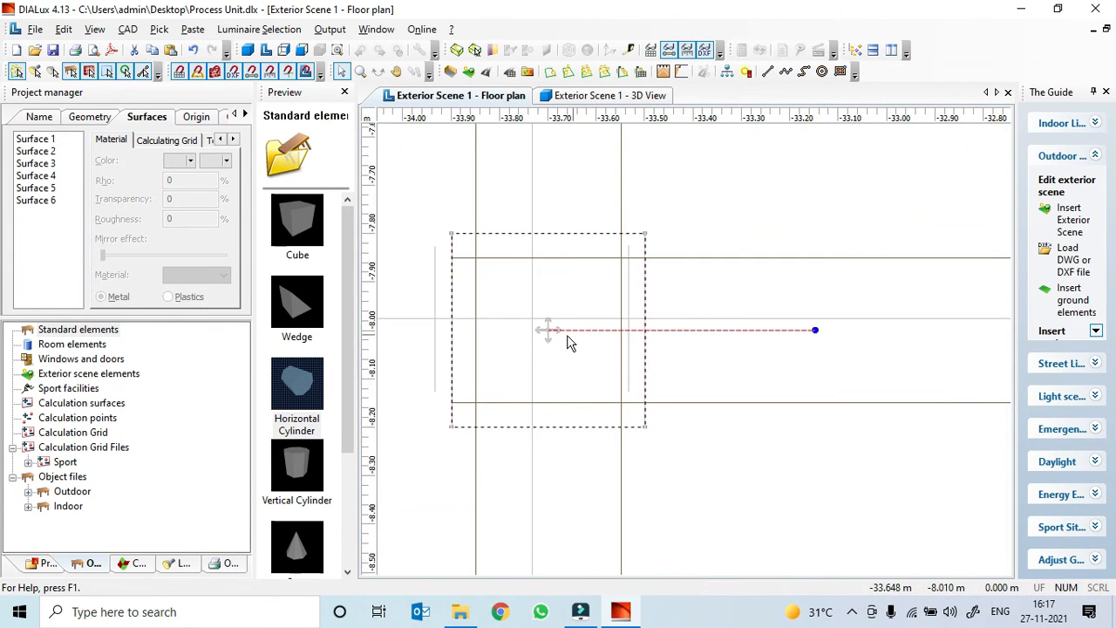
drag(543, 330, 533, 333)
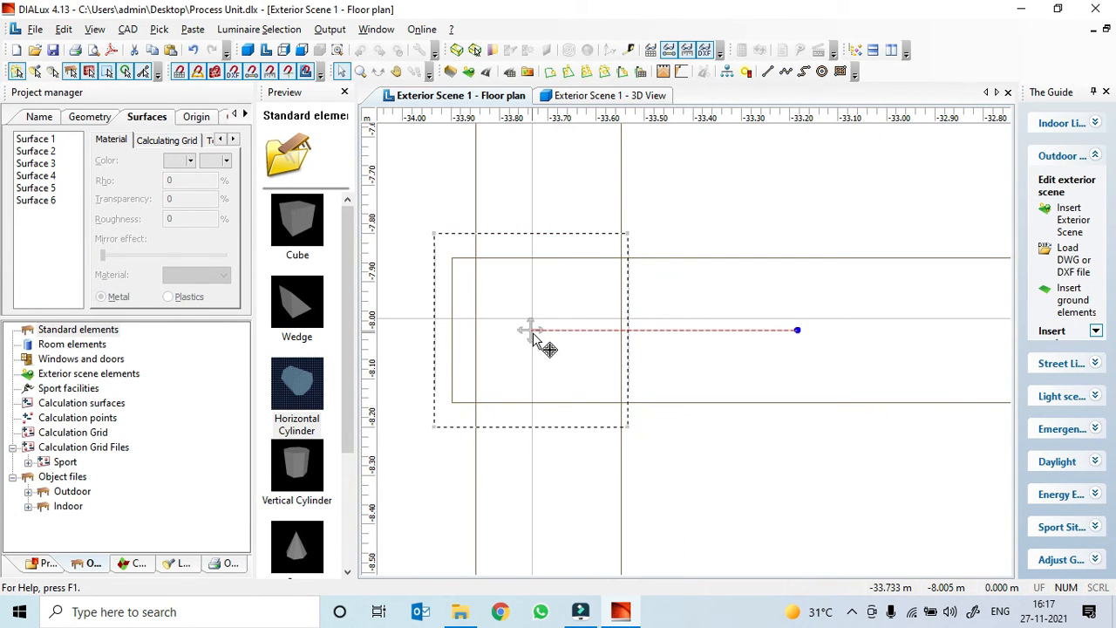
scroll(533, 340, down, 8)
scroll(696, 430, down, 1)
- Duplicate the column and position the copy at the west end of the fourth cross beam, about Y -13 m
middle_drag(696, 436, 684, 472)
key(ctrl+c)
key(ctrl+v)
drag(694, 274, 650, 556)
middle_drag(685, 433, 712, 217)
scroll(686, 337, up, 7)
drag(589, 314, 623, 296)
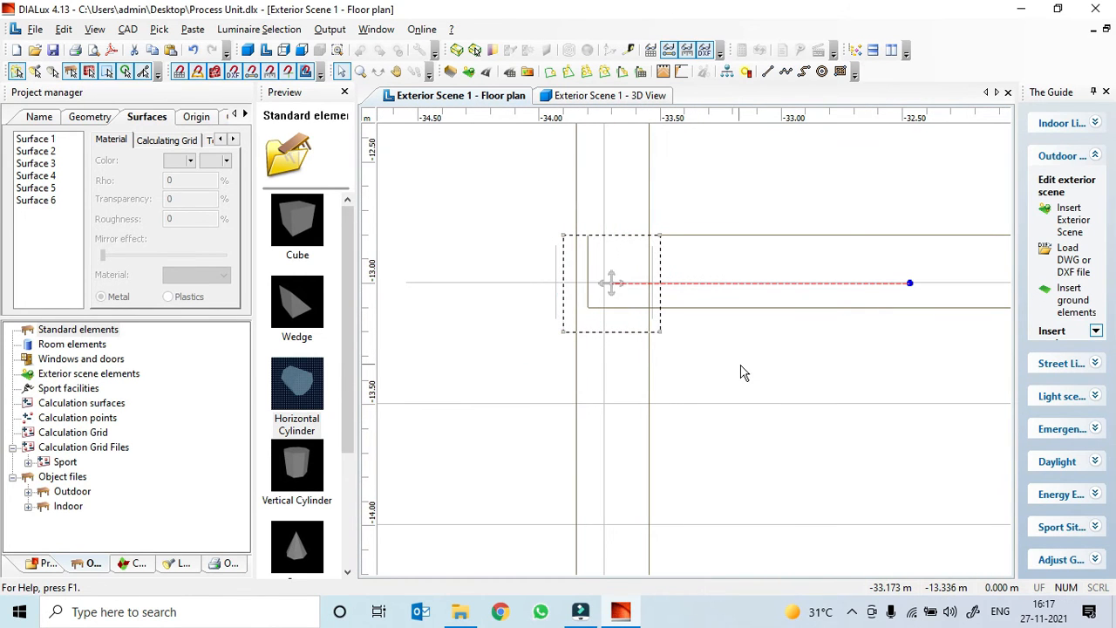
- Duplicate that column and place the copy where the fourth cross beam meets the branch's east beam
scroll(747, 378, down, 2)
middle_drag(708, 380, 506, 376)
key(ctrl+c)
key(ctrl+v)
scroll(799, 425, down, 4)
middle_drag(773, 435, 594, 418)
drag(541, 245, 764, 338)
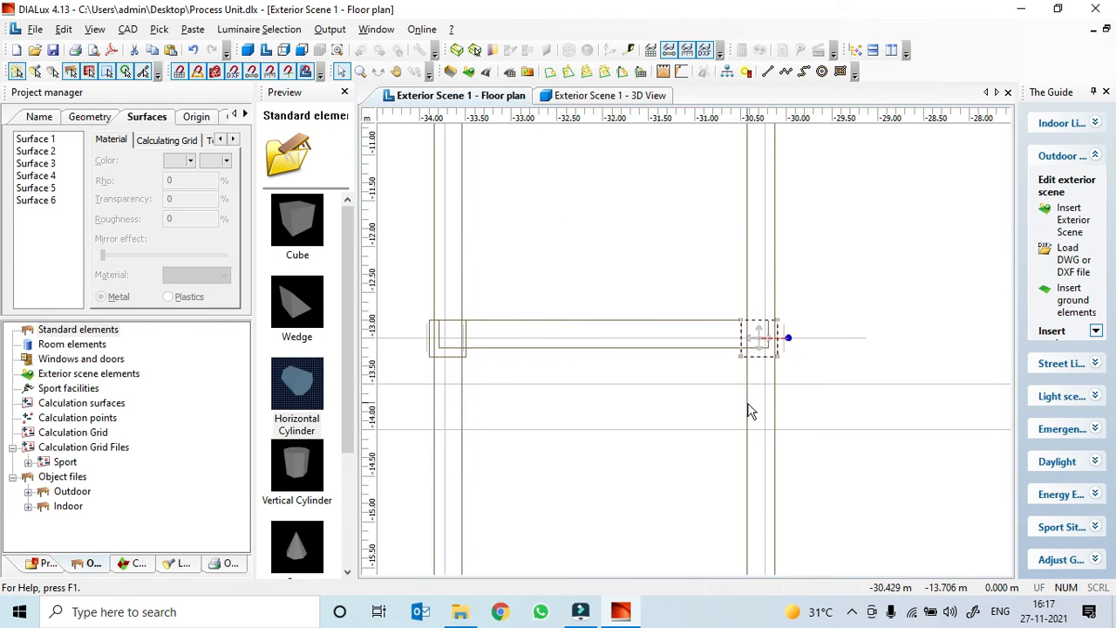
- Place a column copy at the west end of the branch's southernmost cross beam
scroll(727, 432, down, 4)
middle_drag(737, 350, 762, 126)
click(655, 269)
middle_drag(657, 348, 664, 478)
drag(780, 276, 557, 518)
scroll(560, 519, up, 2)
middle_drag(565, 516, 699, 292)
scroll(602, 448, up, 2)
drag(496, 444, 528, 444)
- Paste a column at the east end of the southernmost cross beam and inspect the whole rack in the 3D view
scroll(636, 414, down, 2)
middle_drag(863, 361, 662, 371)
key(ctrl+v)
drag(546, 258, 962, 425)
click(565, 98)
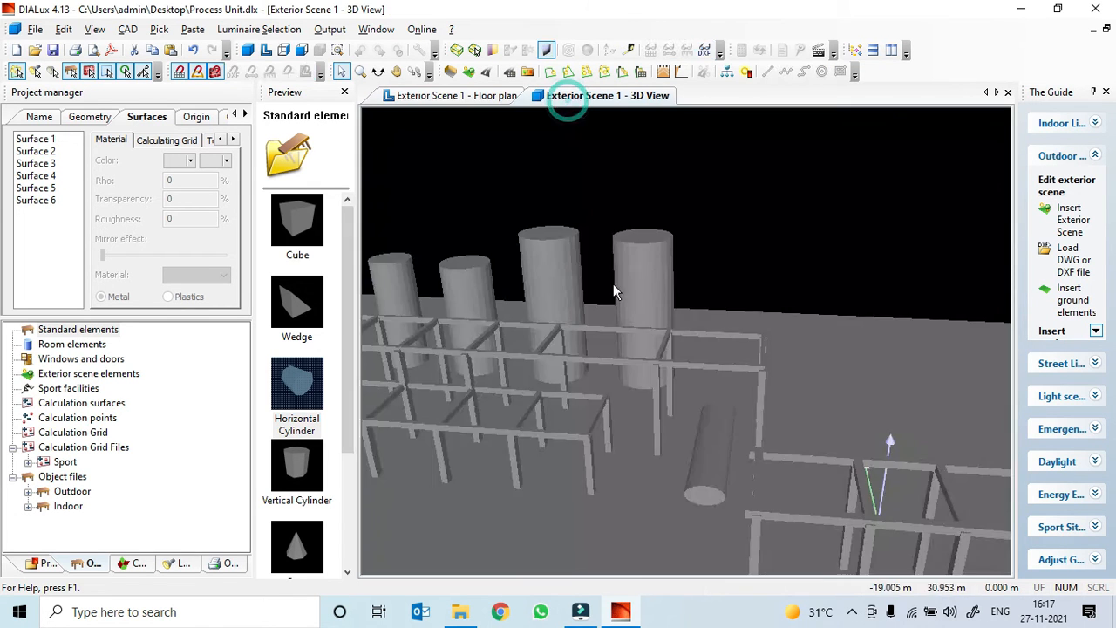
click(567, 546)
drag(554, 506, 658, 473)
- Return to the floor plan, then copy and paste the westernmost cylindrical tank of the northern row
click(456, 95)
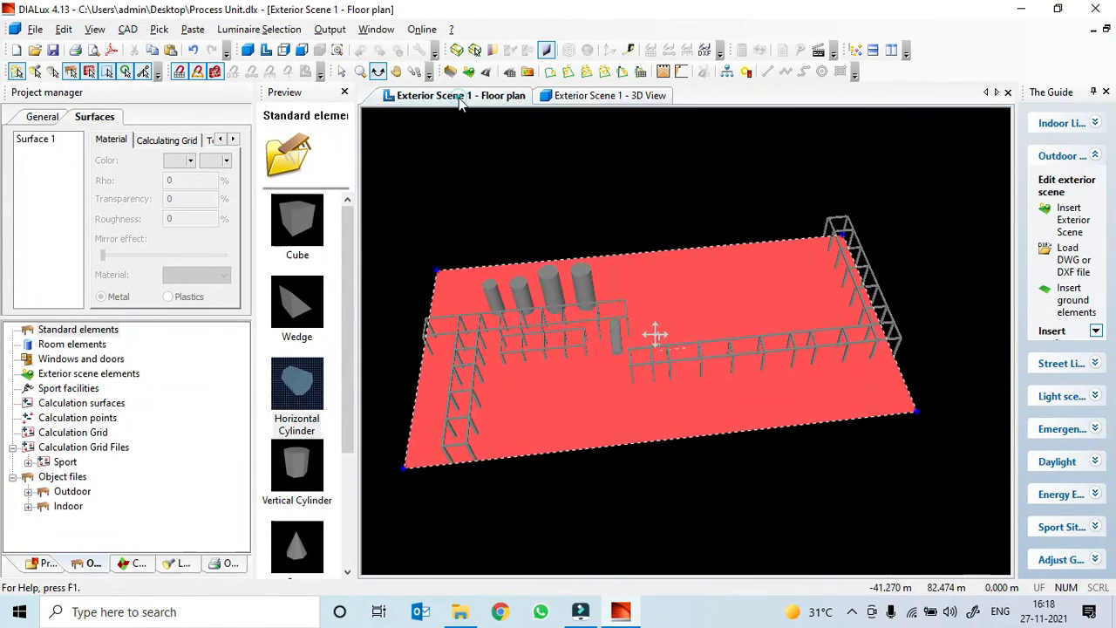
scroll(550, 356, down, 15)
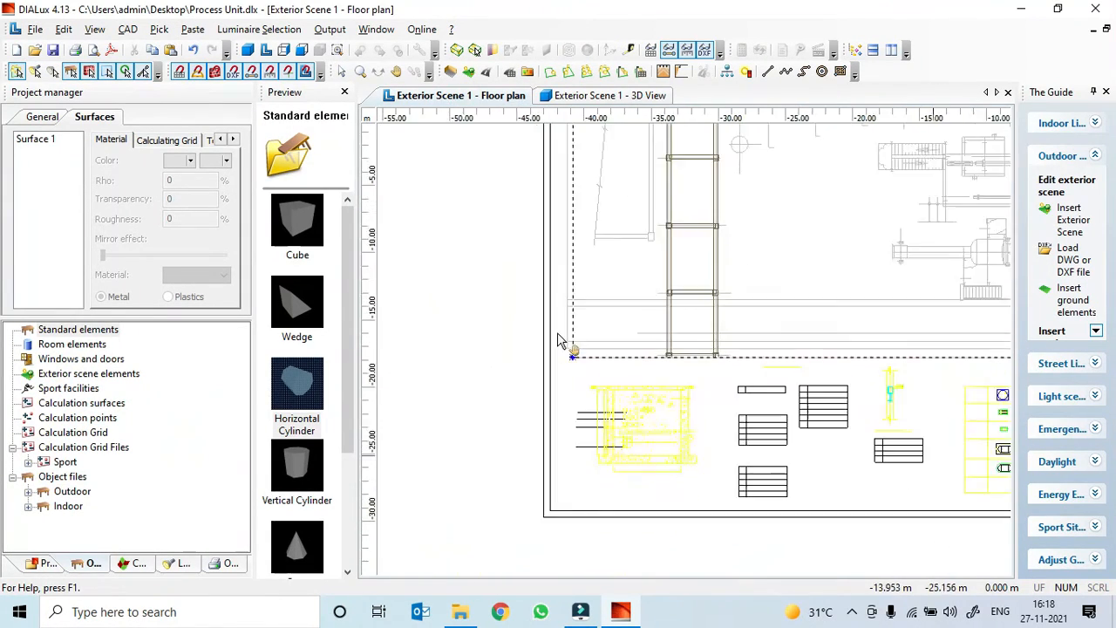
scroll(665, 339, up, 10)
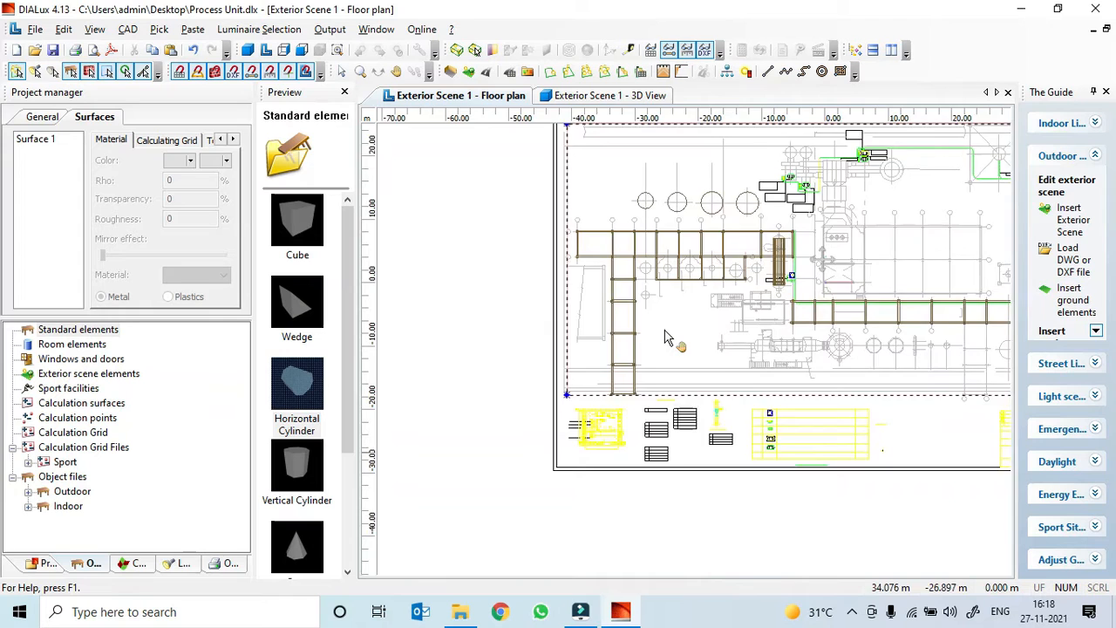
scroll(665, 298, up, 5)
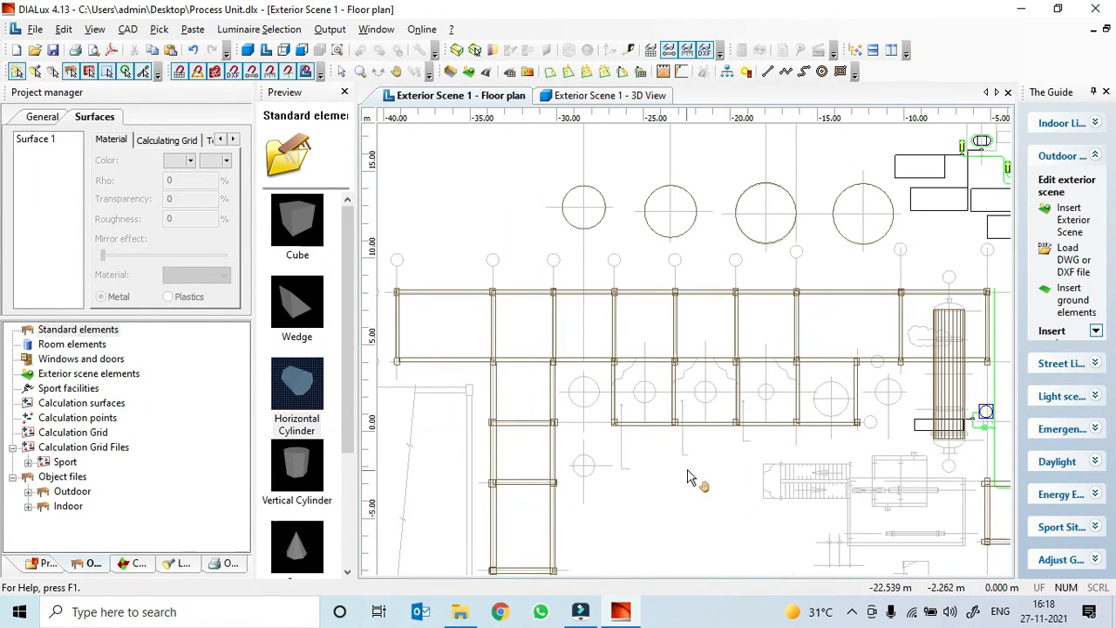
scroll(634, 421, up, 1)
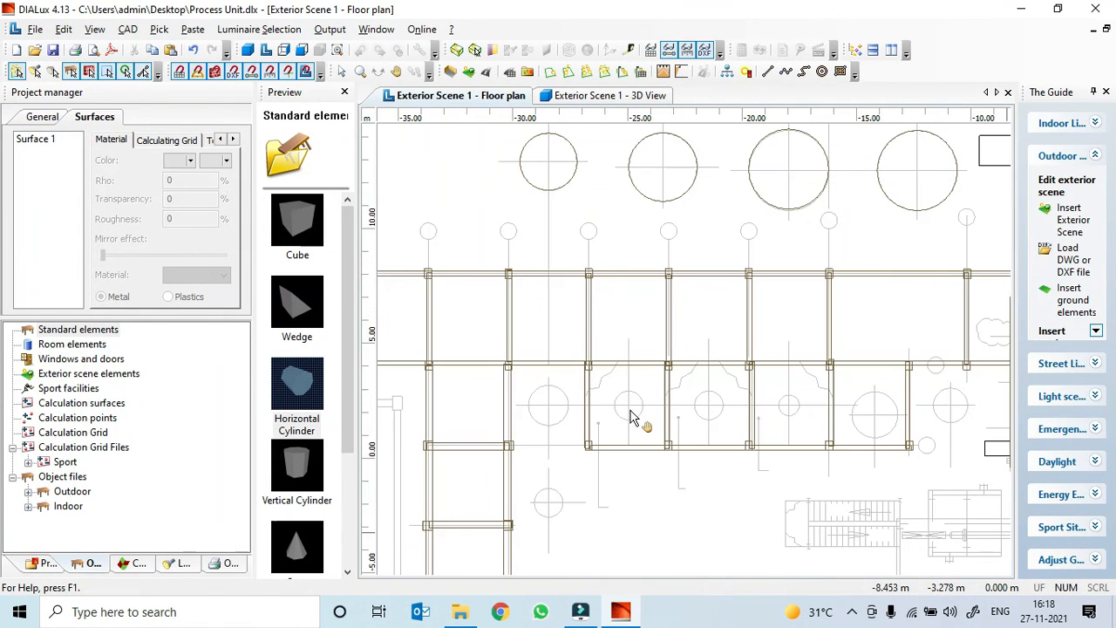
right_click(558, 192)
click(606, 457)
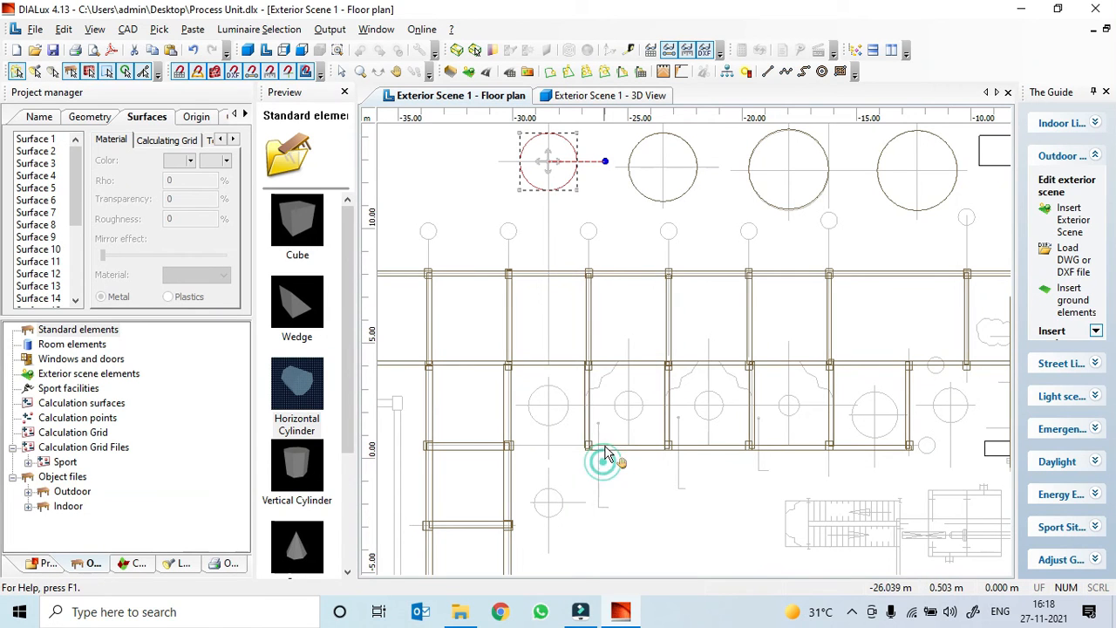
key(ctrl+v)
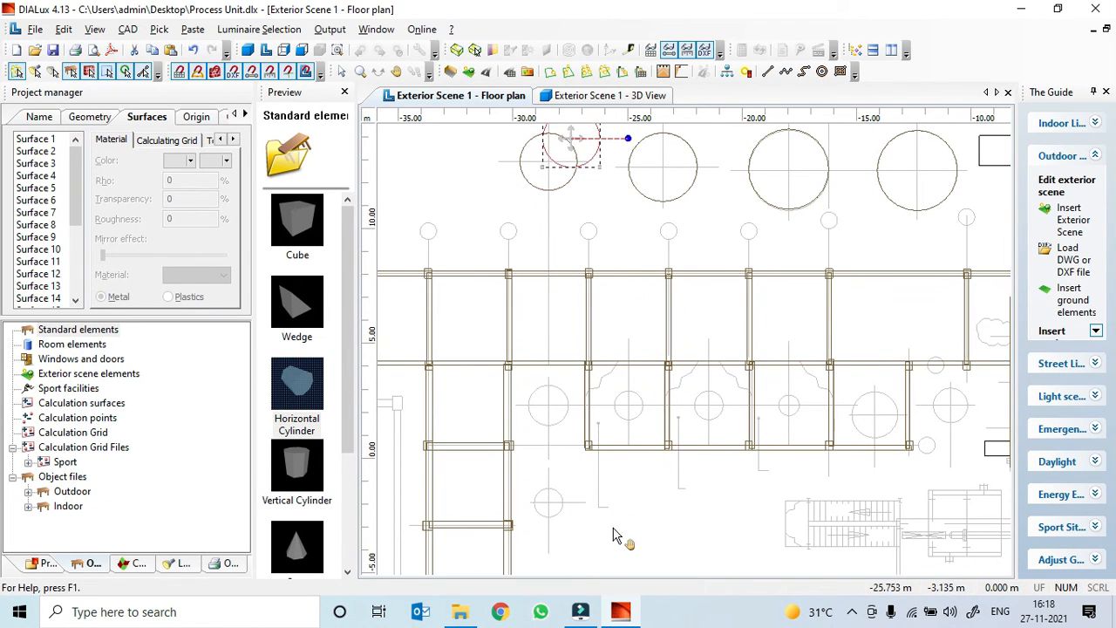
- Move the pasted tank onto the small circle east of the rack branch at X -28.5, Y -2.0 m, and set L and B to 1.5 m
drag(572, 137, 548, 503)
text(1.5)
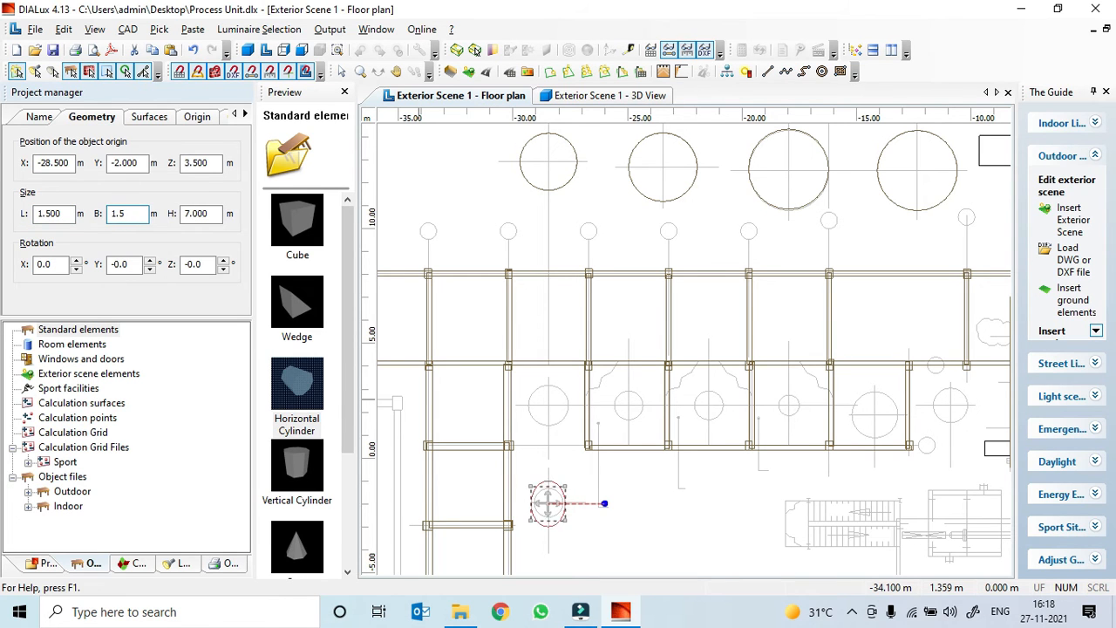
scroll(562, 519, up, 1)
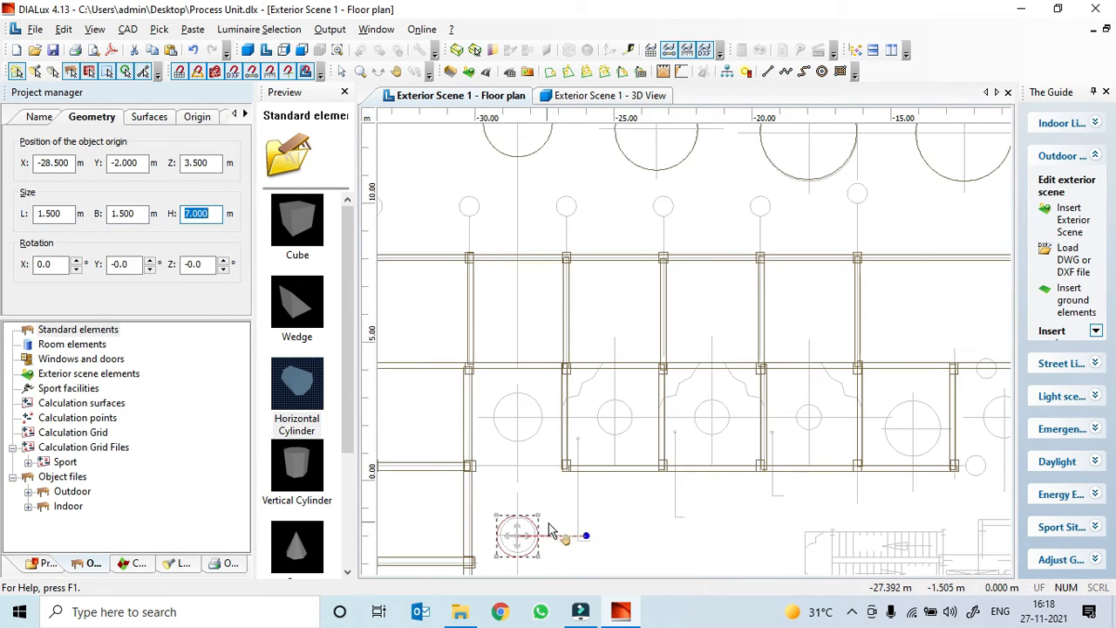
- Set the selected small tank's height to 5 m and Z to 2.5 m, and inspect it in the 3D view
middle_drag(548, 522, 391, 315)
double_click(208, 218)
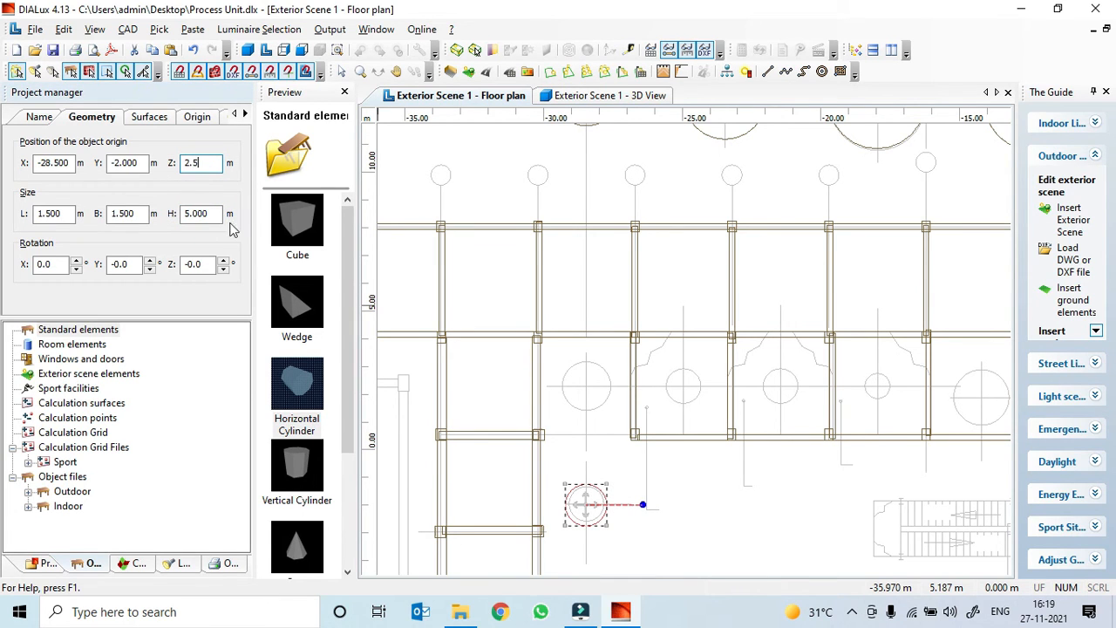
click(609, 95)
scroll(603, 362, up, 3)
drag(567, 392, 696, 376)
scroll(581, 402, up, 3)
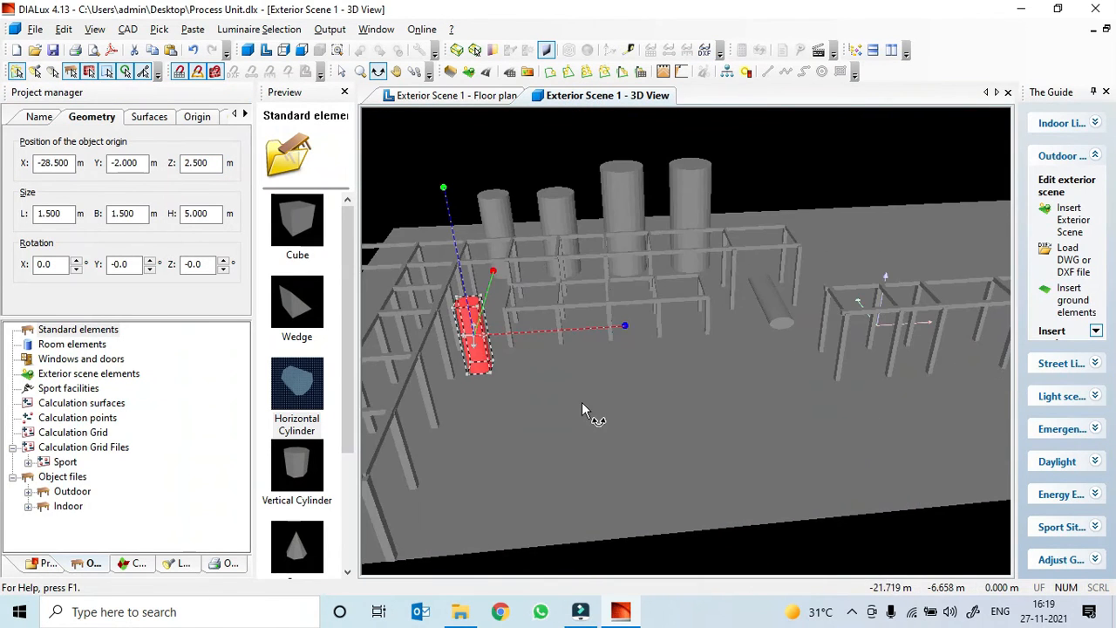
drag(582, 402, 583, 397)
click(515, 334)
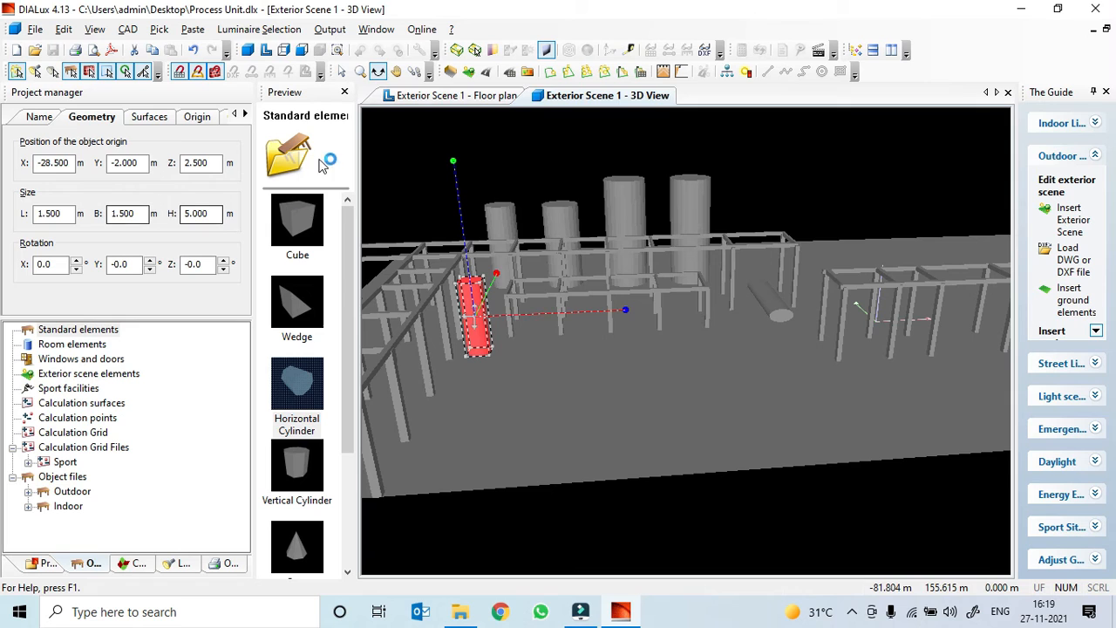
- Return to the floor plan and set the small tank's height to 8 m and Z to 4 m
click(432, 98)
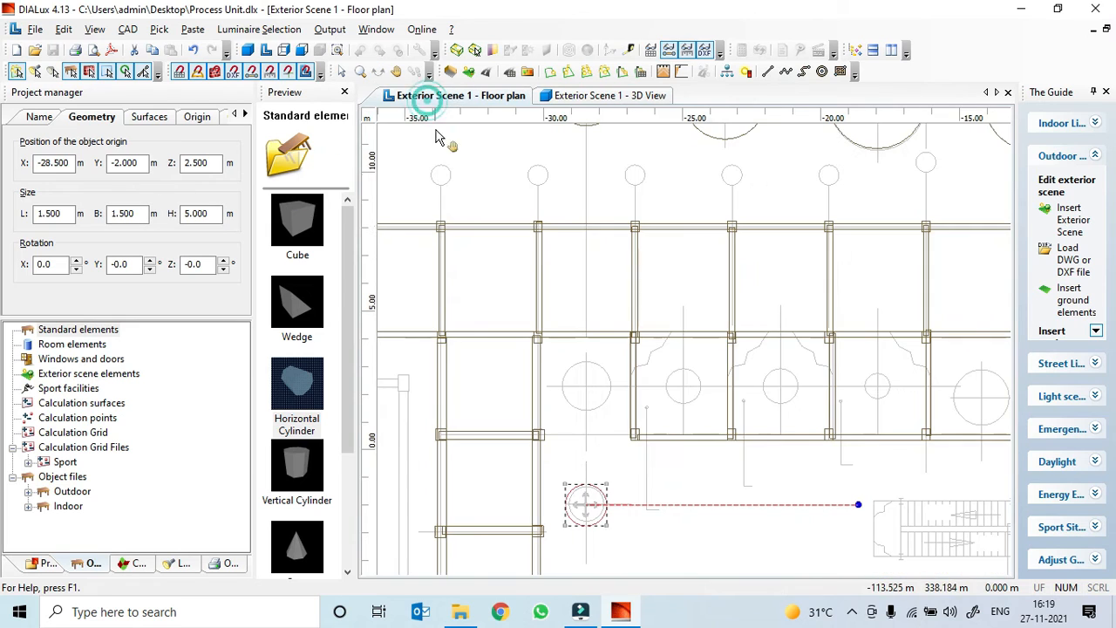
double_click(199, 214)
text(8)
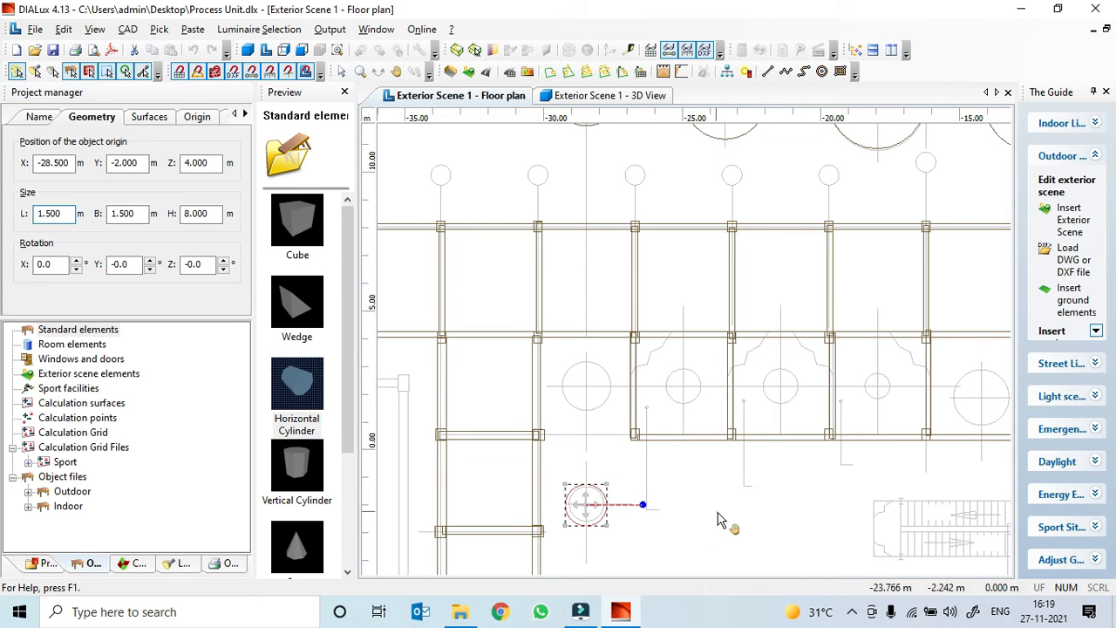
- Paste a copy of the small tank and move it onto the circle in the first southern rack bay at X -25.0, Y 2.3 m
scroll(696, 493, down, 4)
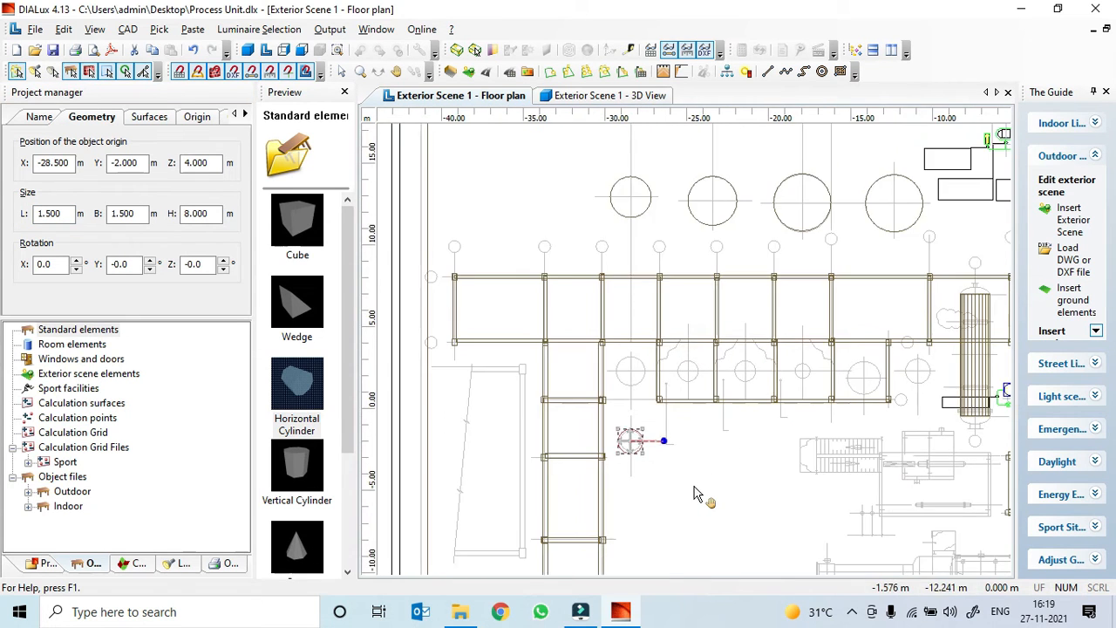
click(708, 441)
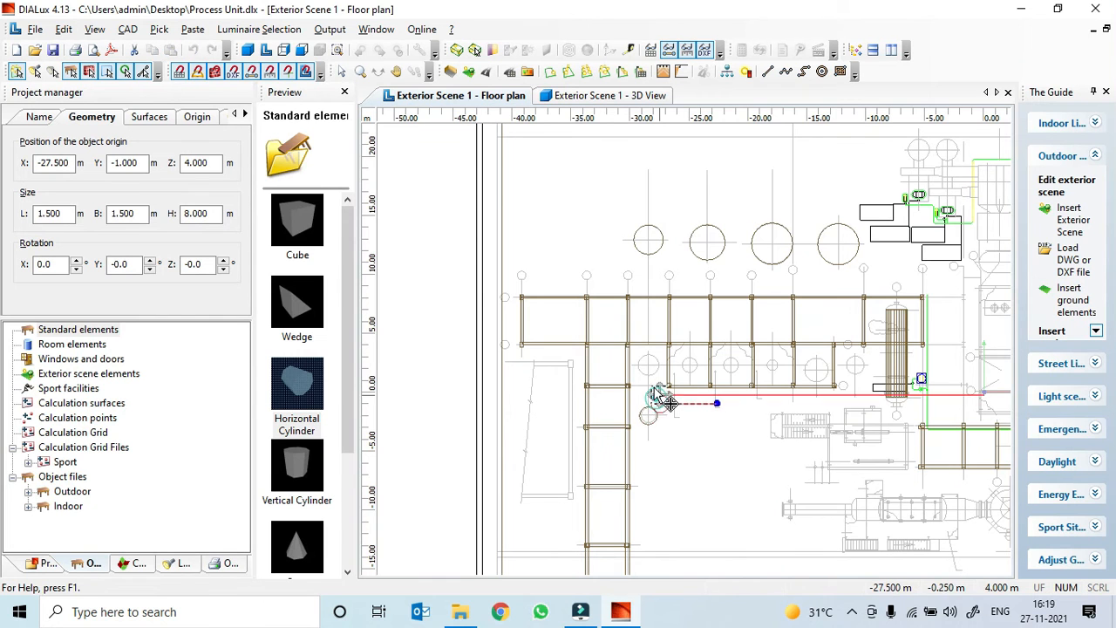
scroll(663, 427, up, 4)
click(602, 443)
scroll(738, 440, up, 2)
scroll(733, 445, up, 2)
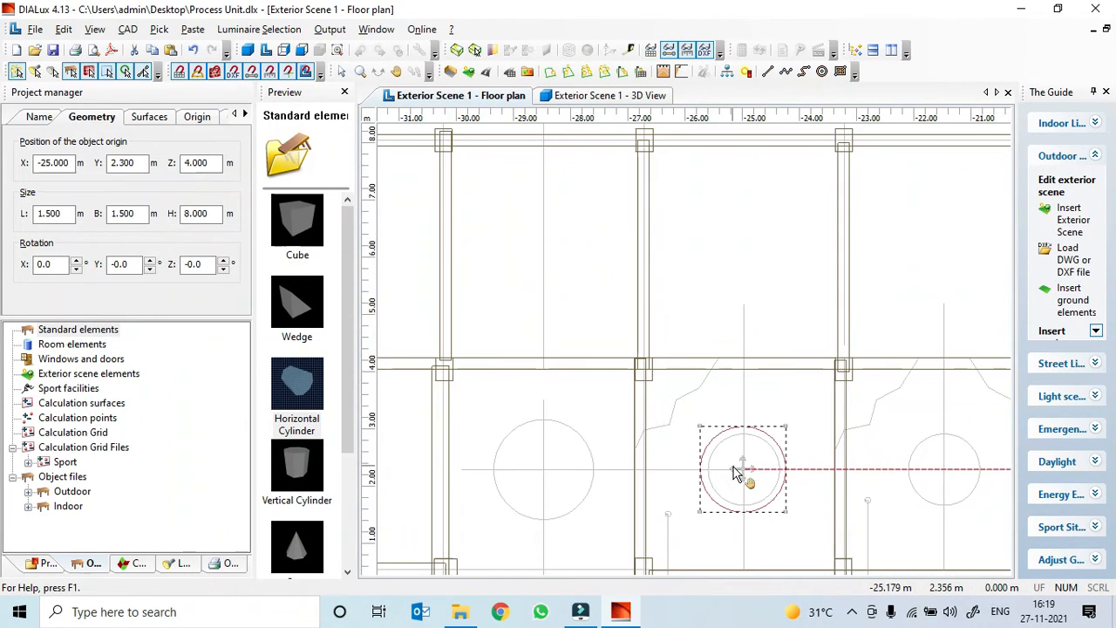
- Set the pasted tank's L and B to 1.35 m to fit the circle
click(57, 214)
drag(61, 213, 49, 216)
text(35)
drag(139, 216, 127, 217)
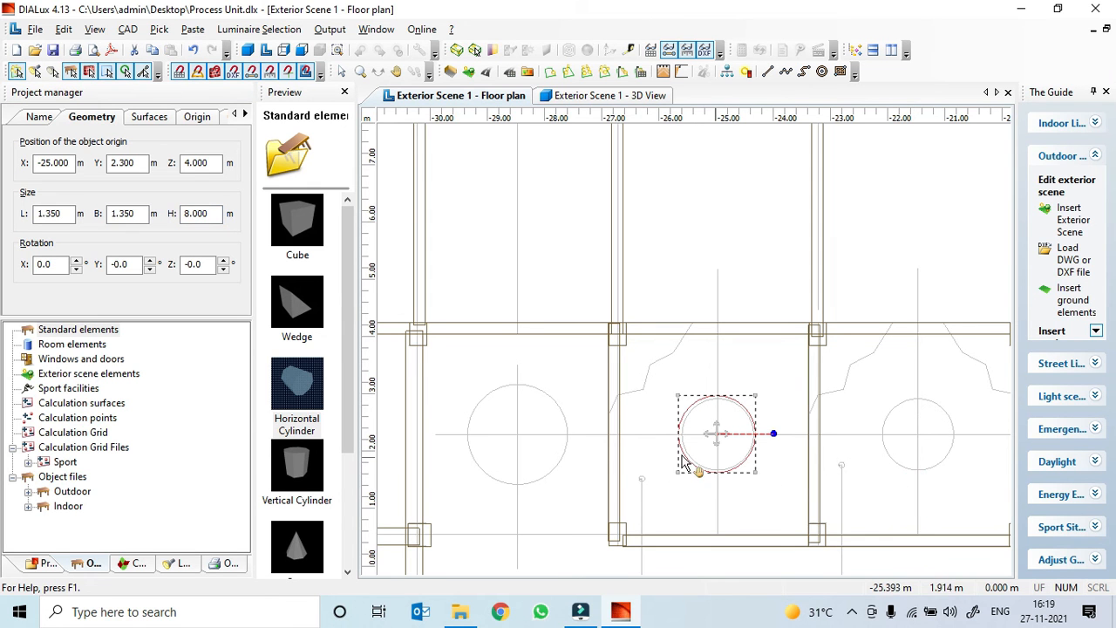
- Set the first bay tank's height to 3 m and Z to 1.5 m, and inspect it in the 3D view
scroll(684, 467, down, 6)
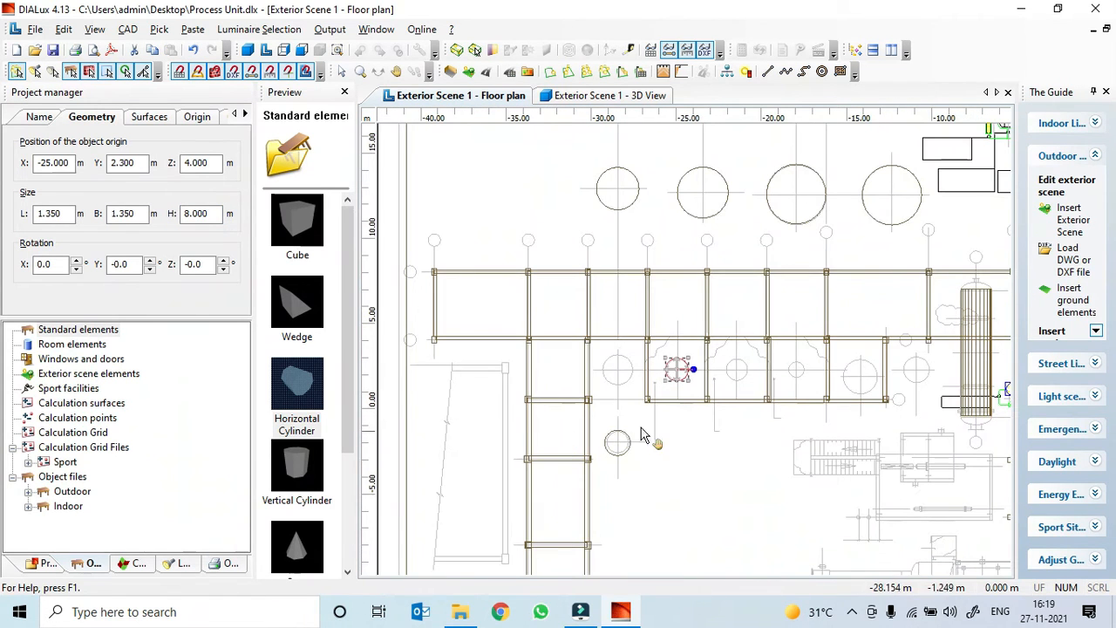
click(209, 214)
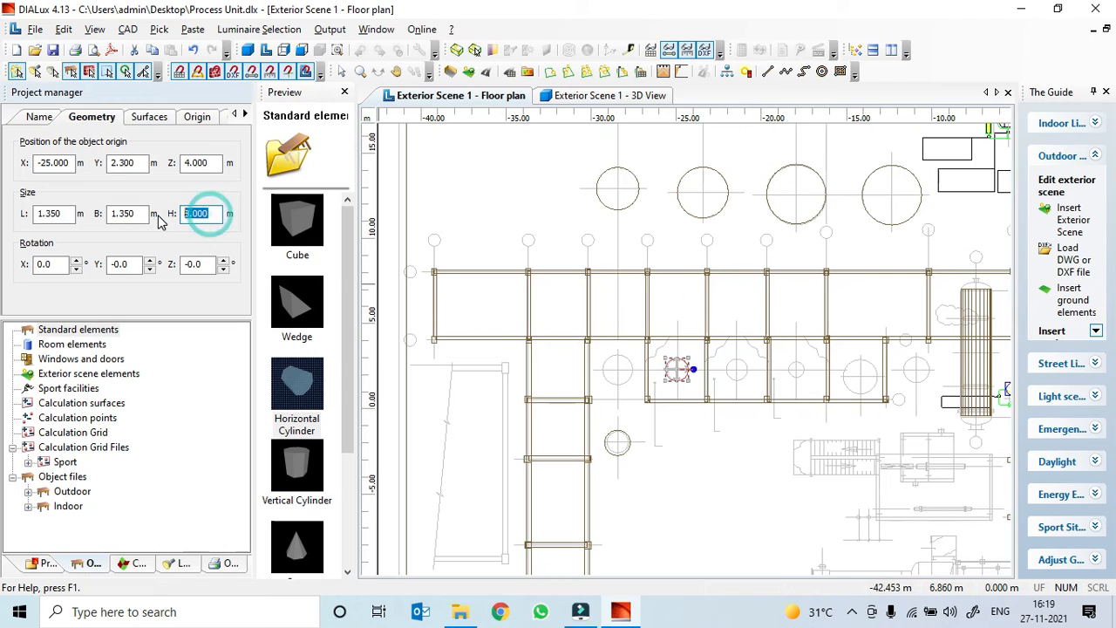
key(Tab)
click(208, 165)
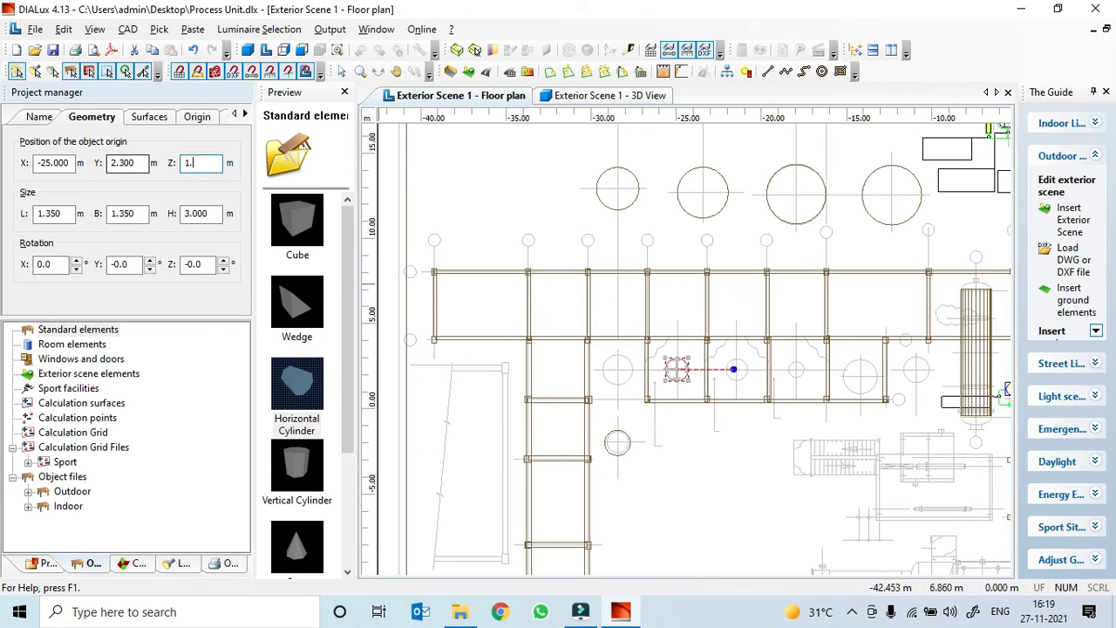
click(568, 97)
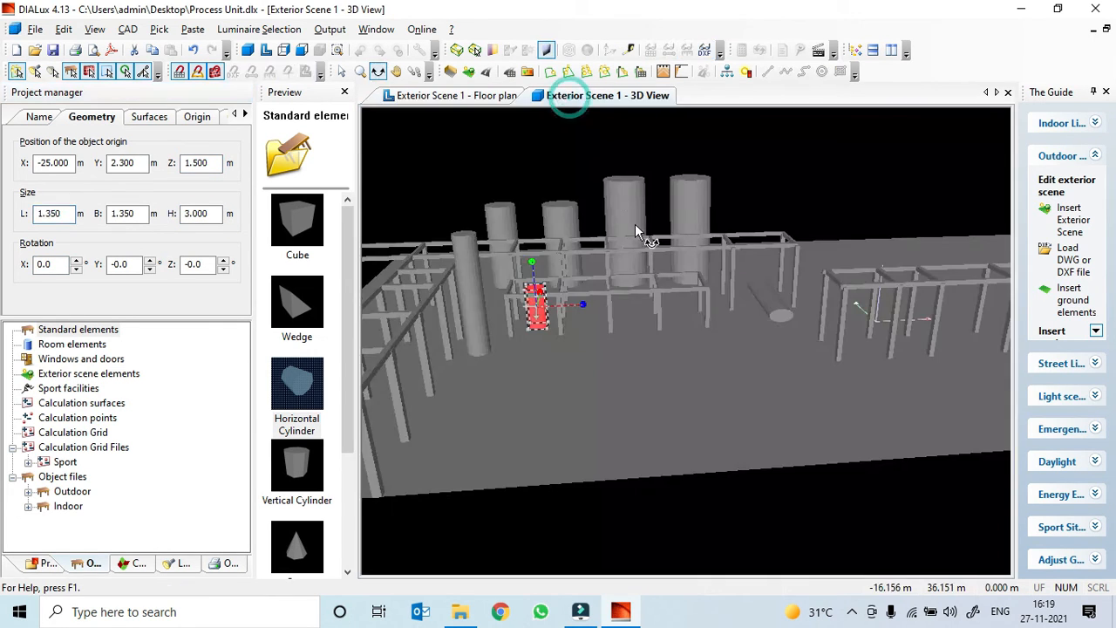
drag(519, 355, 532, 335)
scroll(531, 336, up, 4)
drag(623, 404, 608, 497)
scroll(594, 464, down, 1)
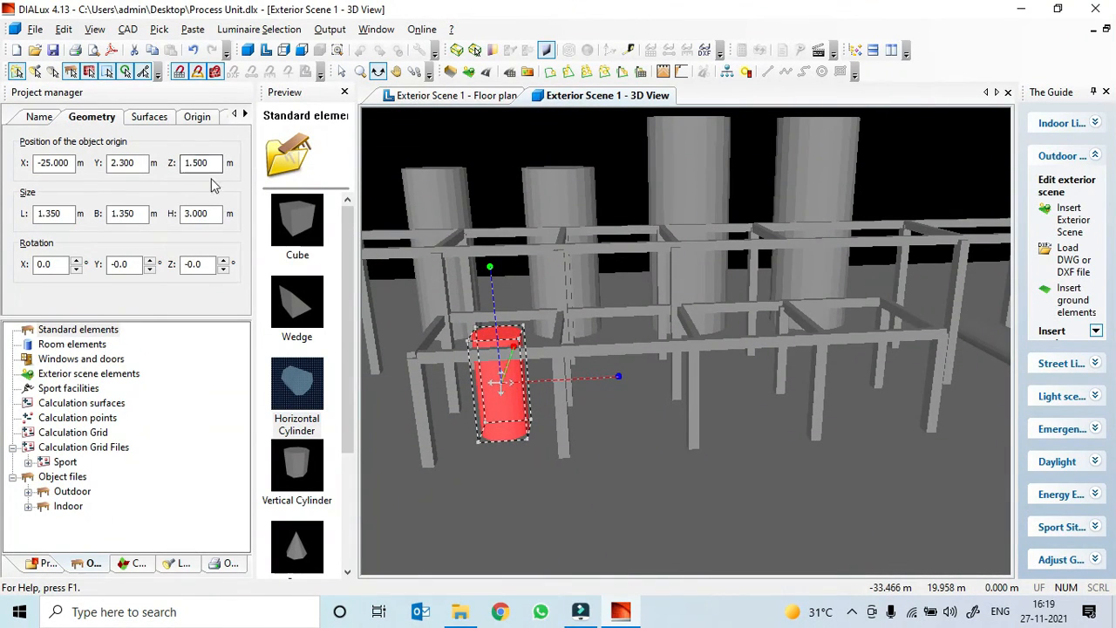
- Set the first bay tank's height to 2 m and Z to 1 m
double_click(214, 214)
text(2)
key(Return)
drag(513, 475, 512, 505)
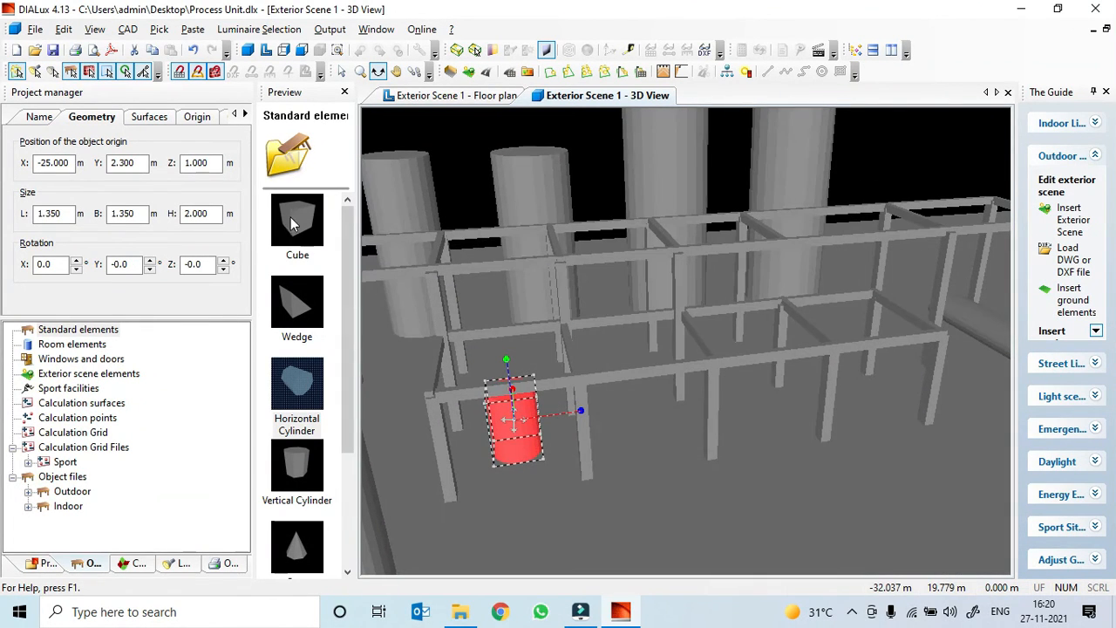
- Set the first bay tank's height to 4 m and Z to 2 m
double_click(187, 216)
text(4)
key(Return)
double_click(212, 162)
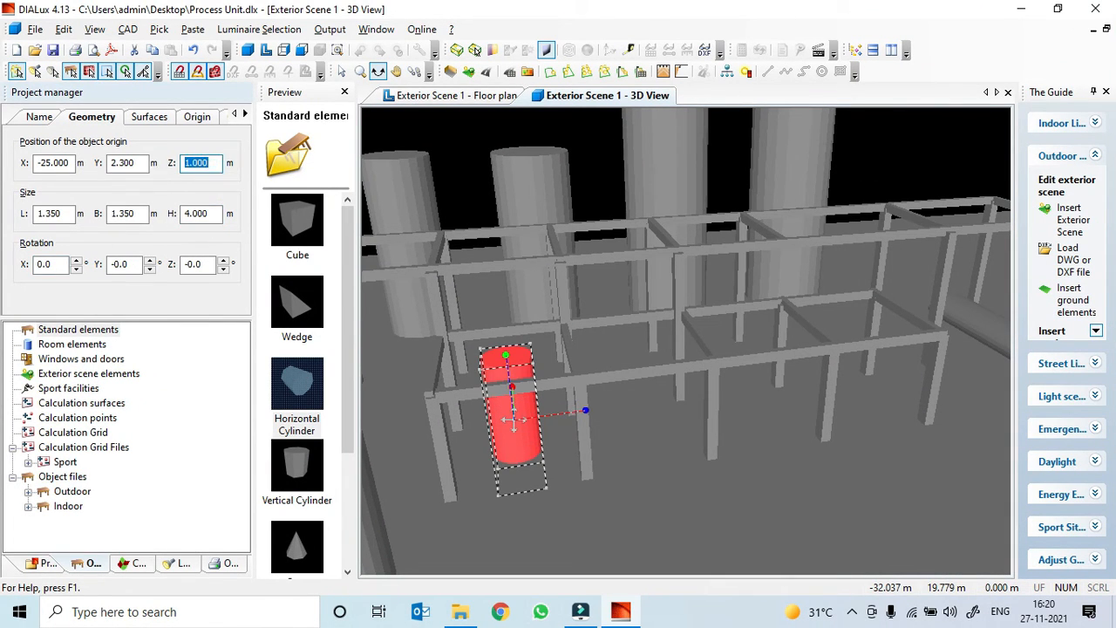
- Return to the floor plan and copy the tank in the first southern bay
click(455, 96)
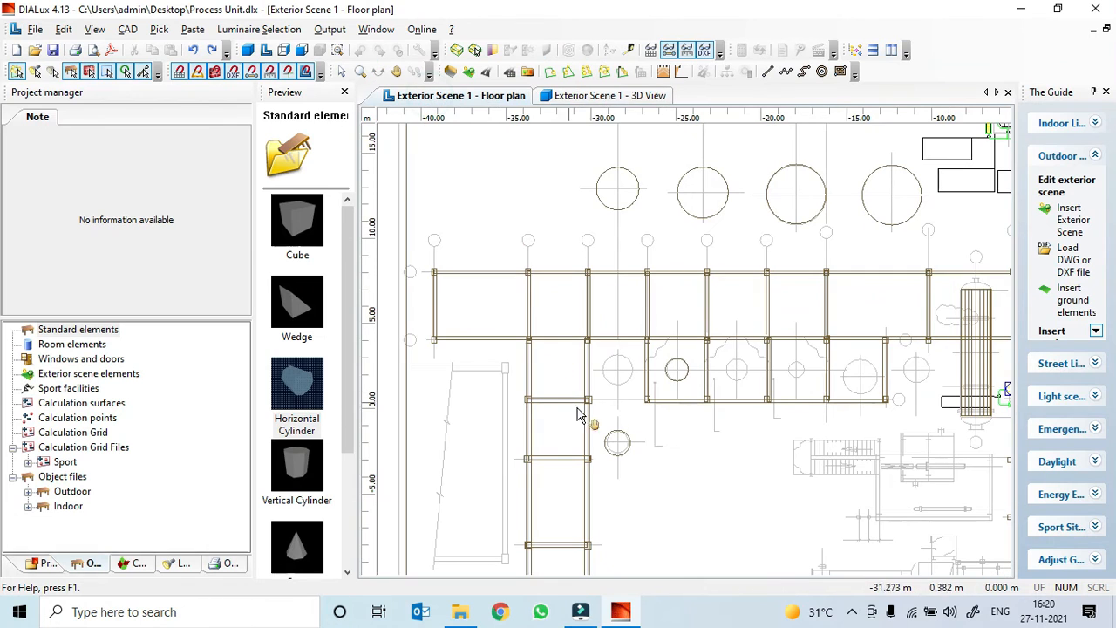
right_click(682, 377)
click(724, 277)
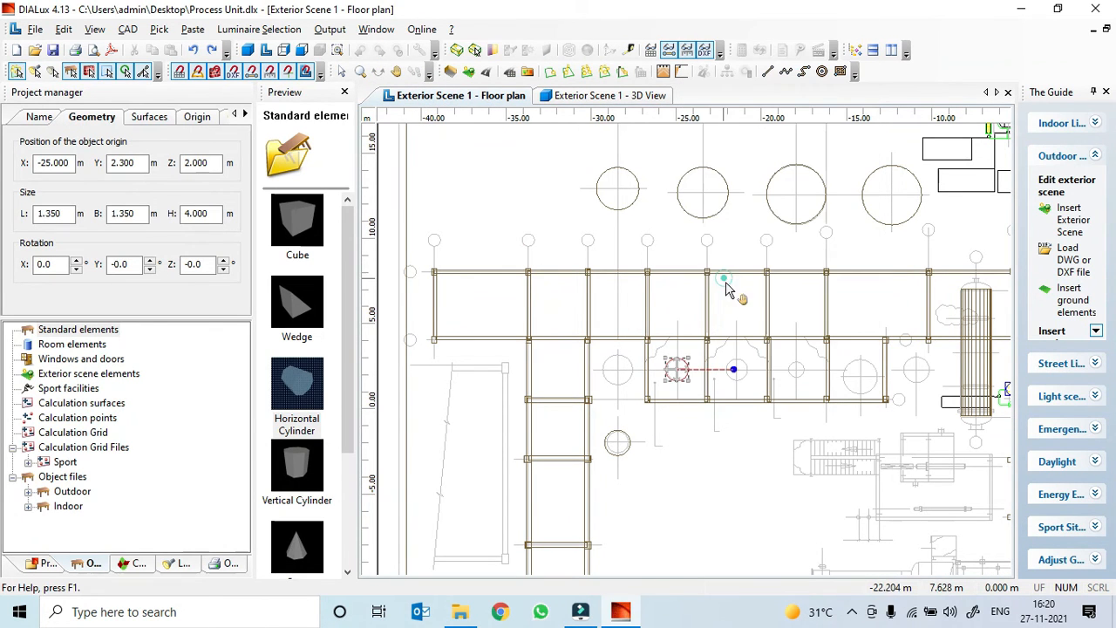
scroll(738, 392, up, 2)
middle_drag(738, 390, 616, 357)
scroll(617, 364, up, 3)
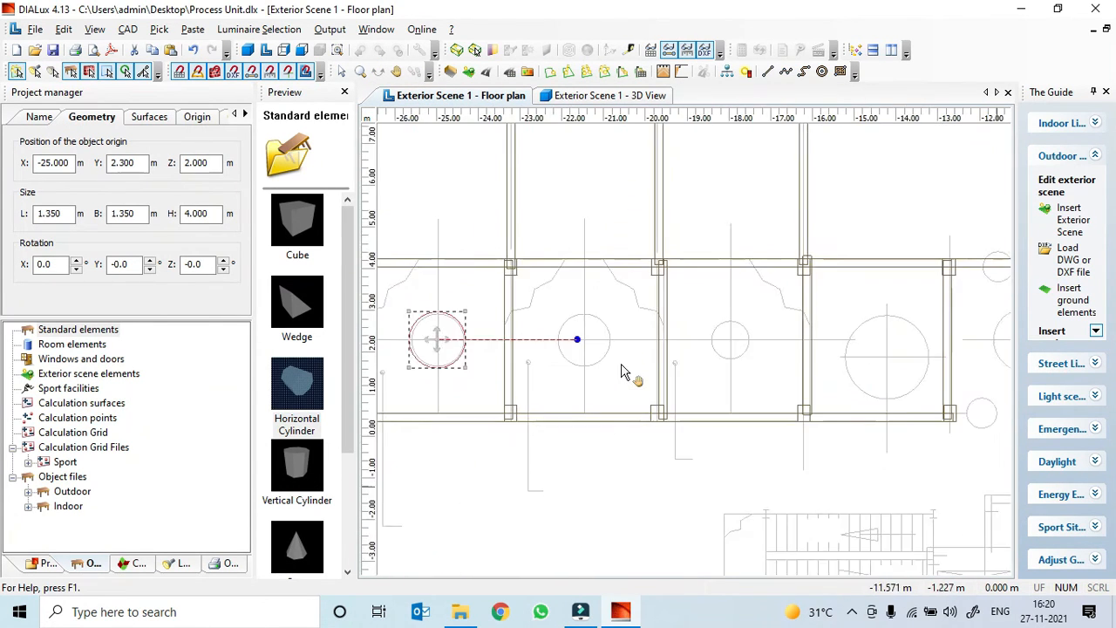
- Paste the tank and move it onto the circle in the second southern bay at X -21.479, Y 2.287 m
key(ctrl+v)
drag(439, 294, 574, 355)
scroll(568, 354, up, 5)
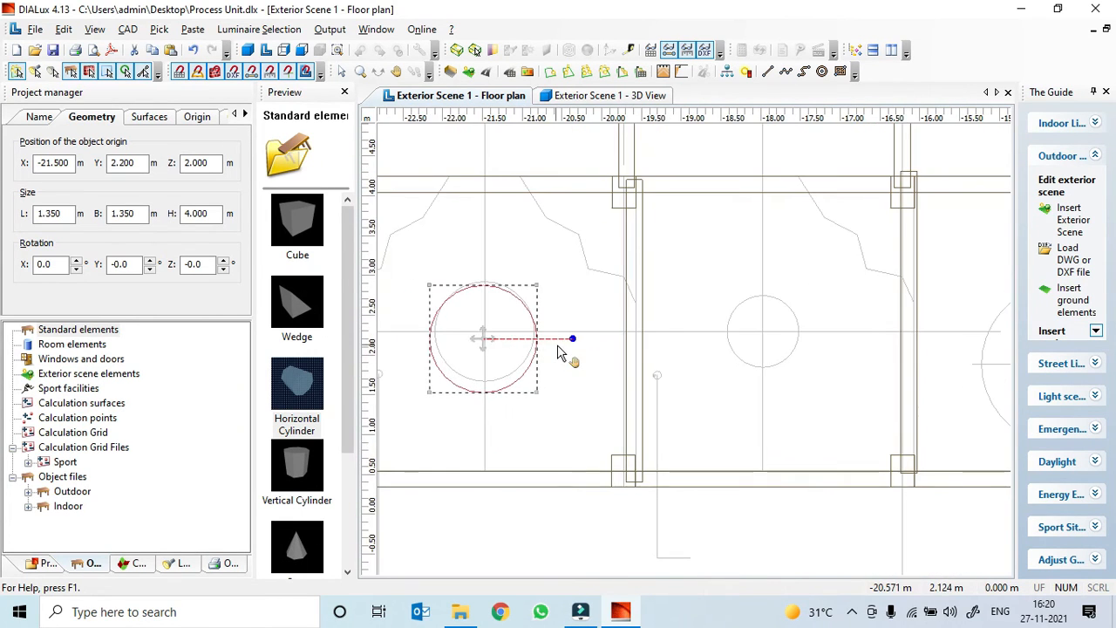
drag(630, 319, 629, 307)
scroll(628, 307, up, 3)
scroll(515, 310, down, 6)
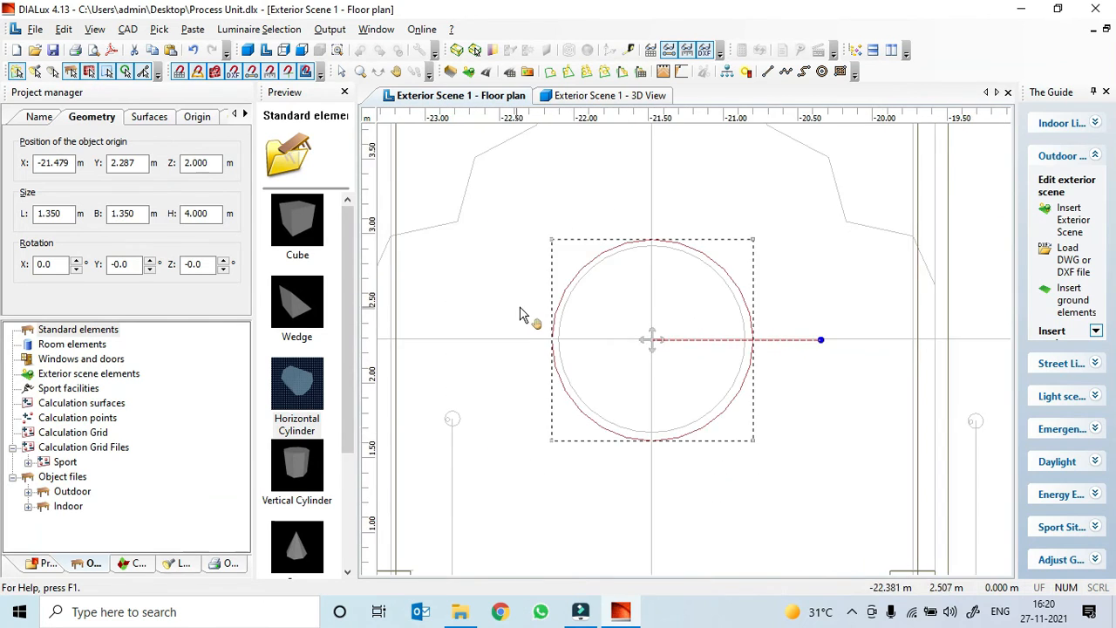
- Set the second bay tank's height to 6 m and Z to 3 m
double_click(202, 214)
text(6)
double_click(200, 164)
text(3)
key(Tab)
scroll(593, 366, down, 5)
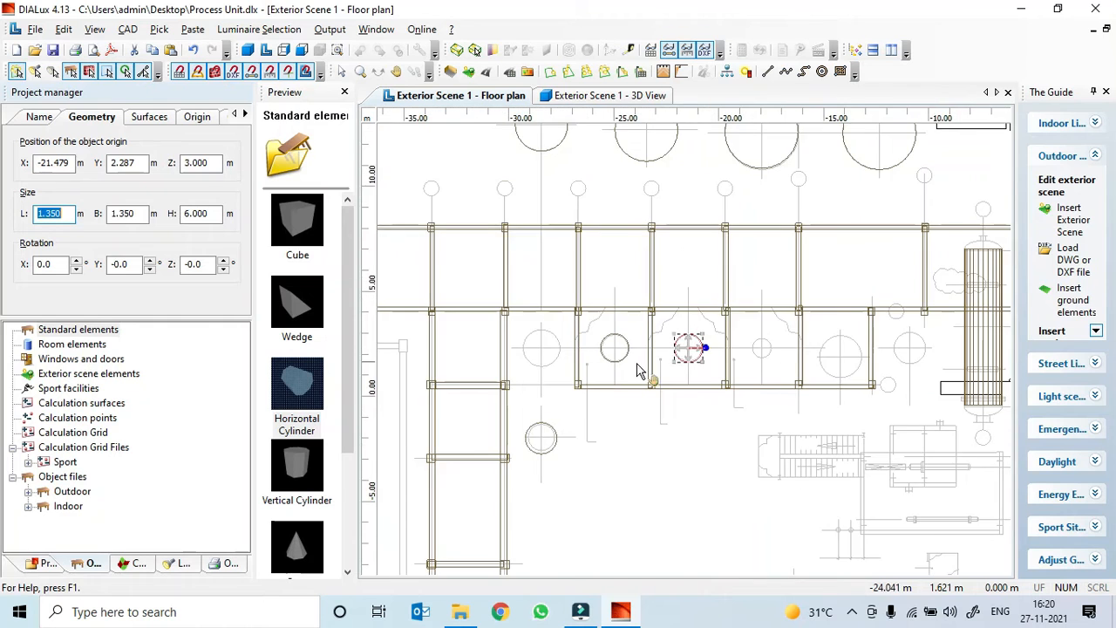
- Paste another tank and move it onto the larger circle west of the first southern bay, at about X -28.6, Y 2.2 m
scroll(621, 354, up, 1)
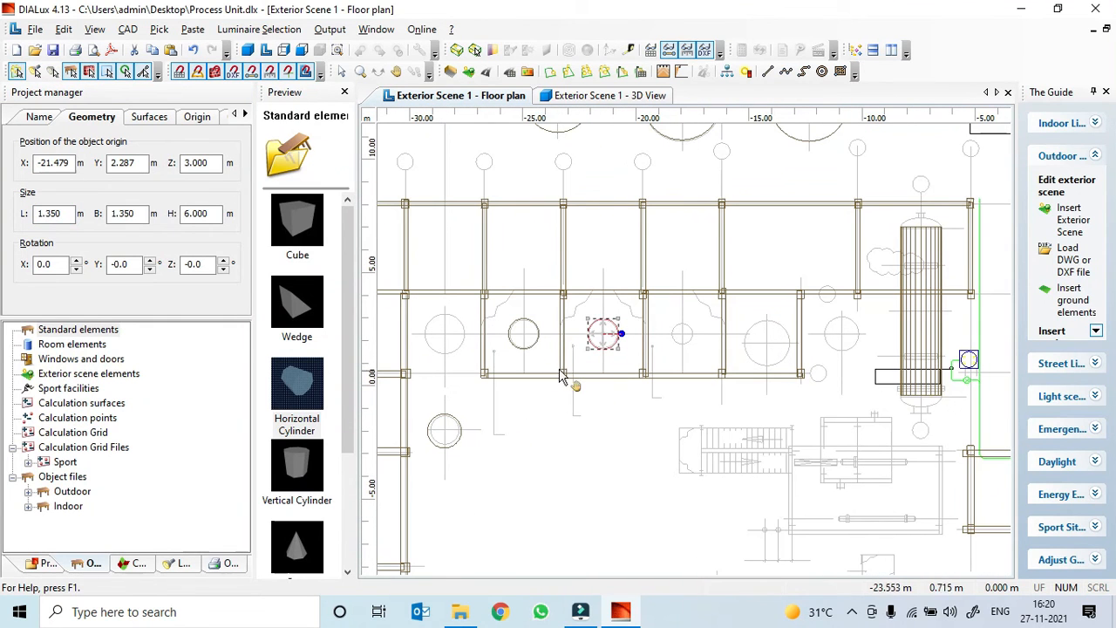
click(555, 435)
key(ctrl+v)
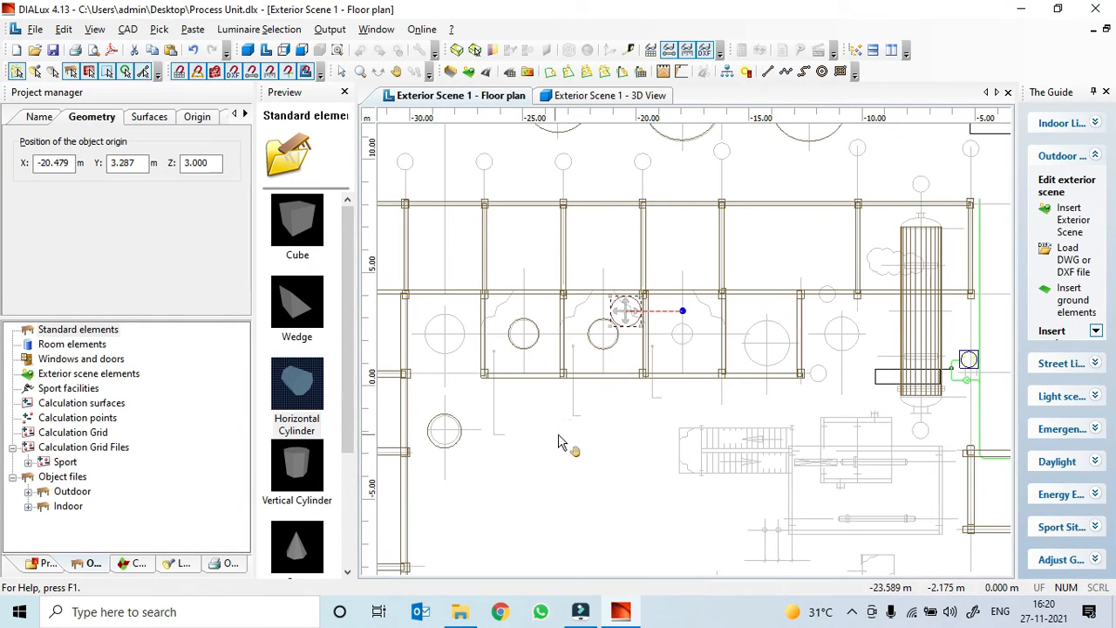
drag(624, 306, 443, 338)
scroll(443, 339, up, 1)
middle_drag(447, 339, 697, 334)
scroll(558, 343, up, 3)
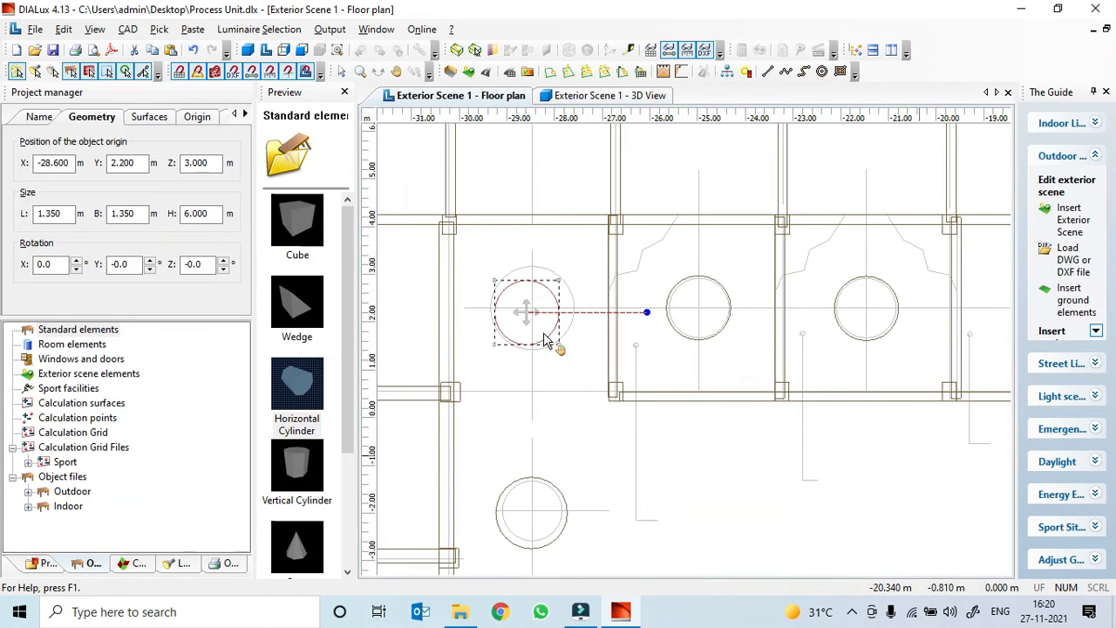
scroll(534, 325, up, 2)
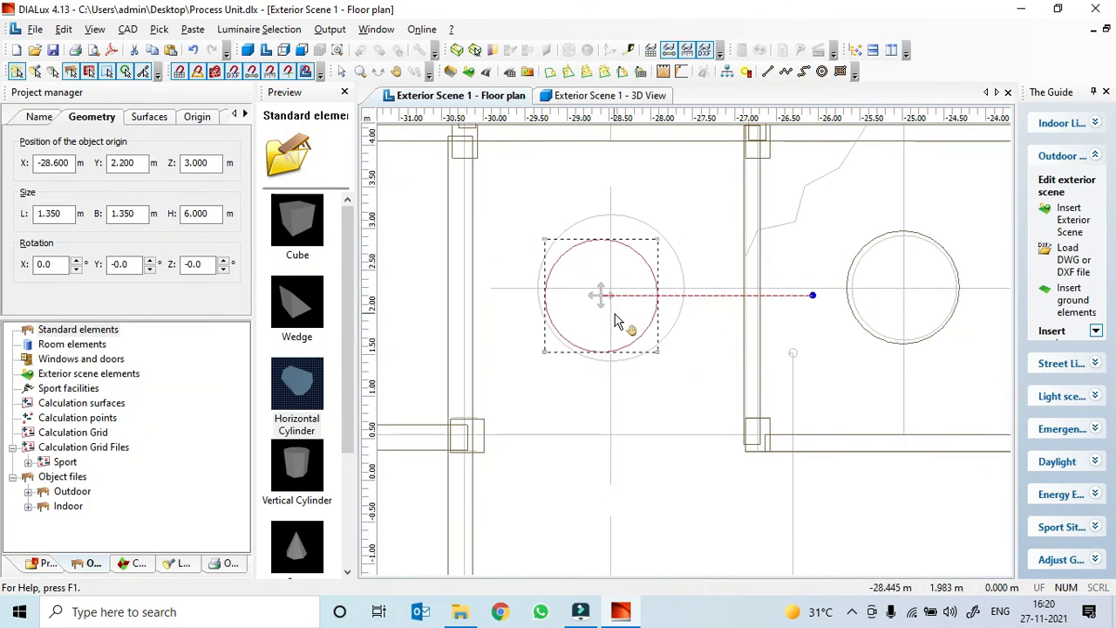
- Set this tank's L and B to 1.75 m, H to 9 m, and position to X -28.475, Y 2.298, Z 4.5 m, then inspect it in 3D
click(55, 214)
text(2)
key(Tab)
text(1.5)
click(55, 213)
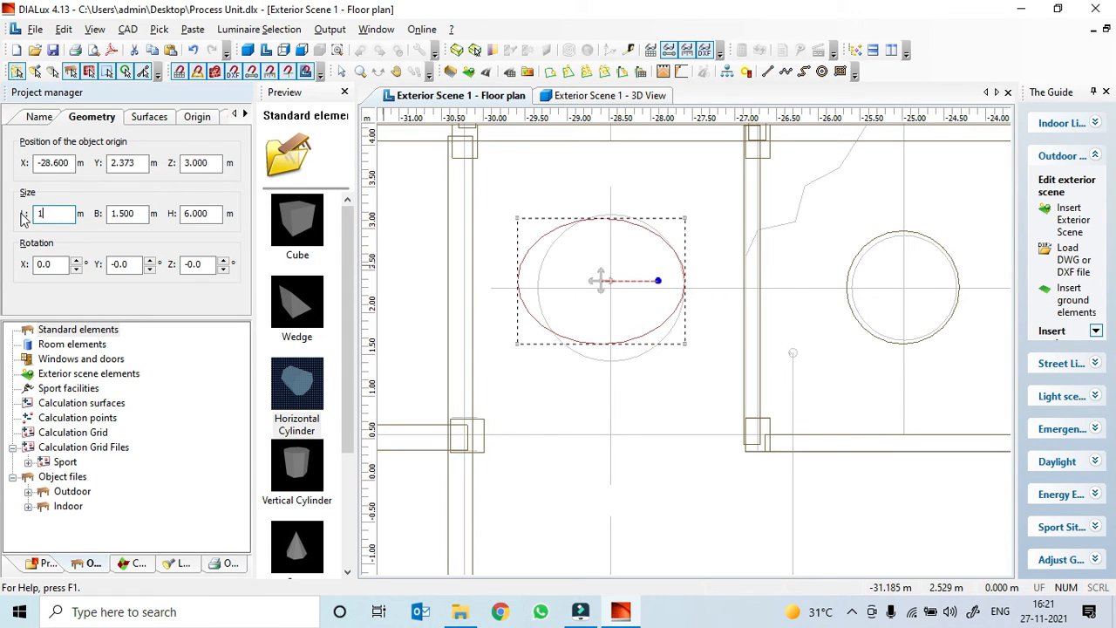
text(1.5)
key(Tab)
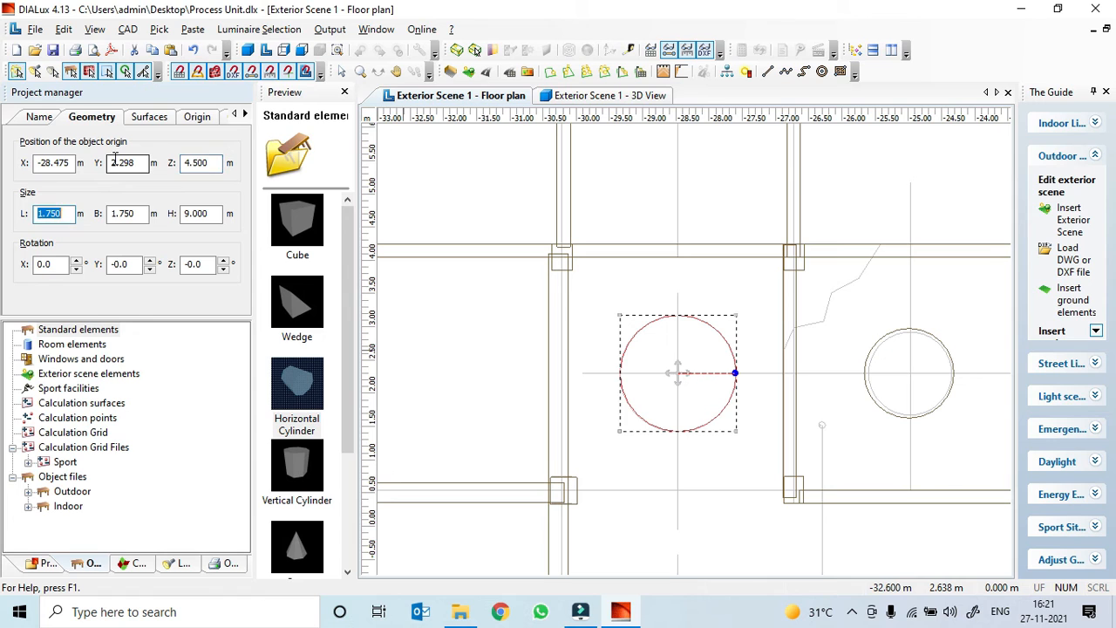
click(580, 96)
drag(667, 371, 618, 560)
- Return to the floor plan and copy the cross beam between the two 1.35 m tanks at X -23.3 m
click(456, 96)
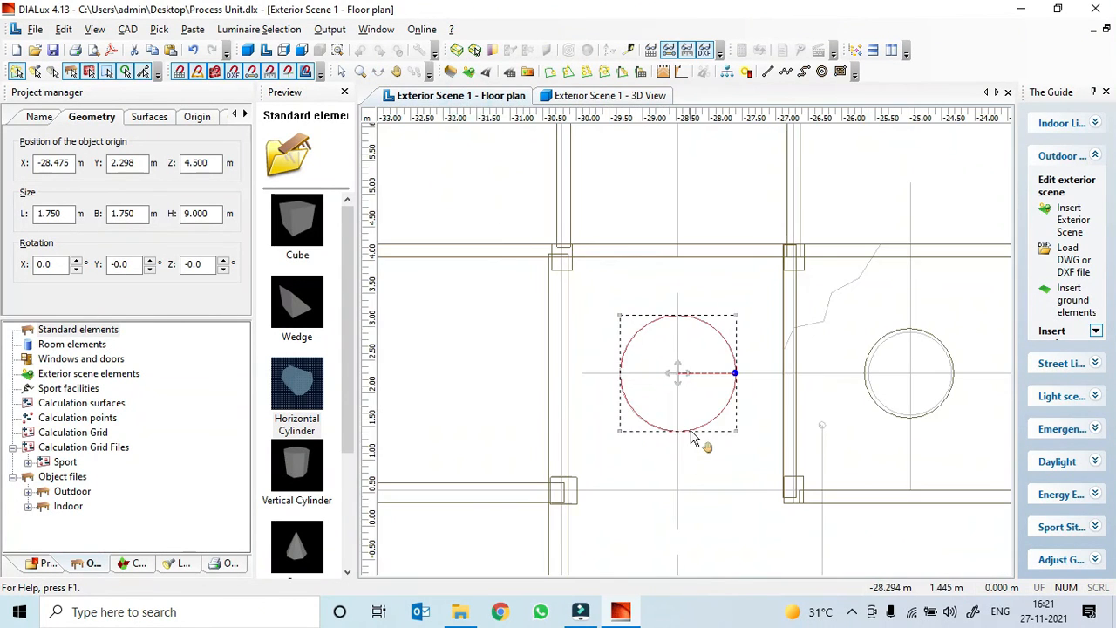
scroll(689, 418, down, 3)
scroll(677, 318, up, 2)
right_click(674, 267)
click(661, 373)
right_click(788, 425)
click(837, 476)
scroll(910, 370, down, 3)
middle_drag(909, 371, 595, 319)
right_click(584, 300)
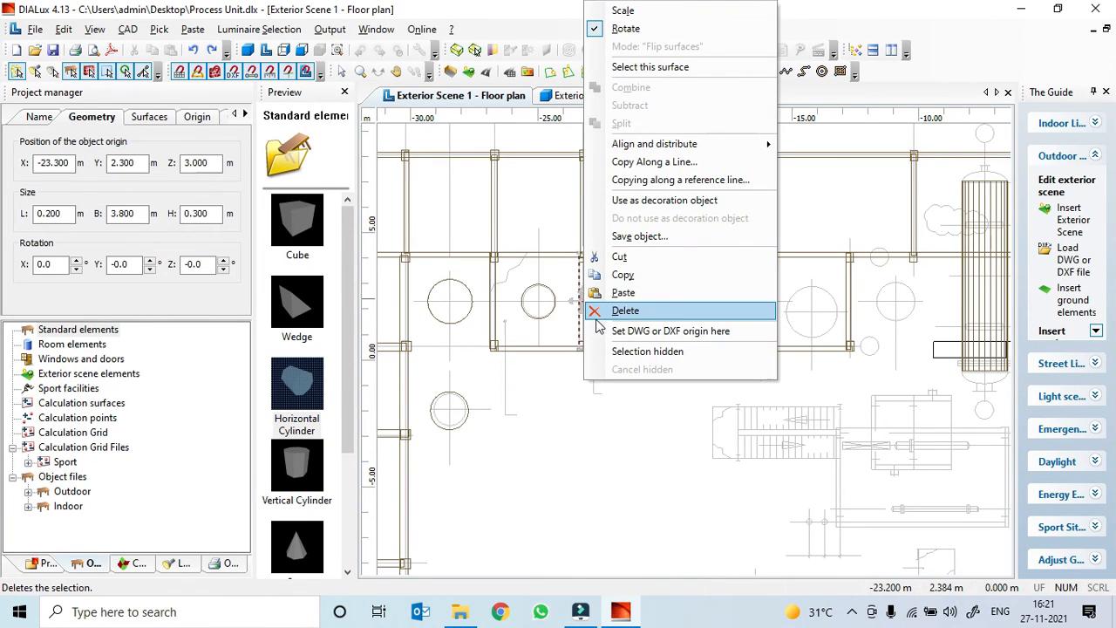
click(621, 275)
- Paste the cross beam and rotate the copy 90° about Z
middle_drag(452, 381, 577, 401)
scroll(576, 408, up, 1)
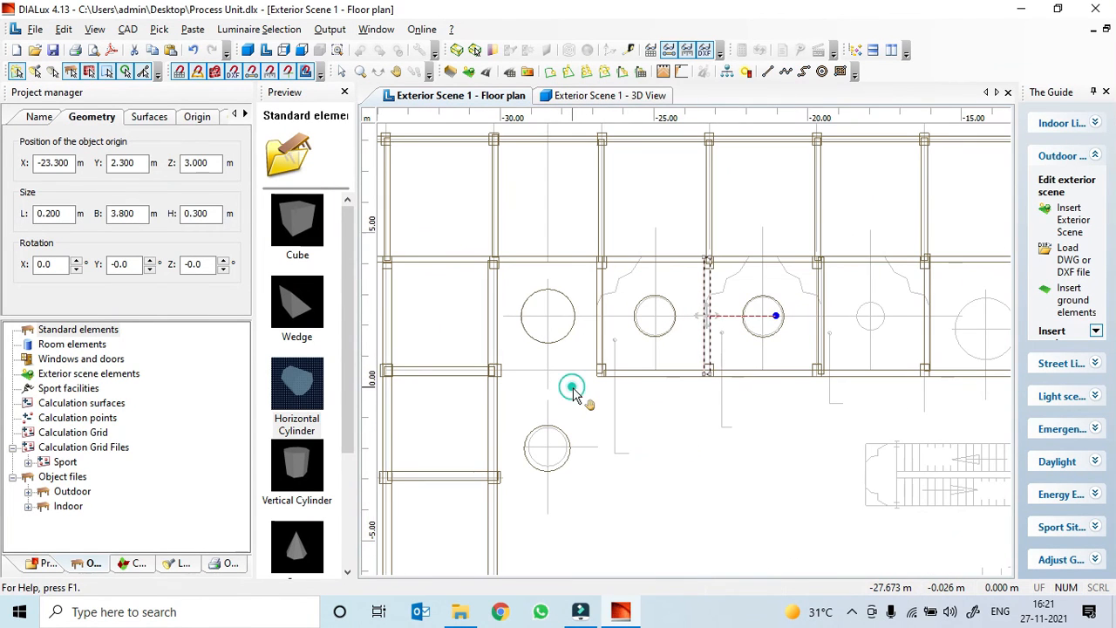
key(ctrl+v)
double_click(208, 265)
text(90)
key(Return)
- Move the rotated beam to X -28.48, Y 0.5 m to bridge the gap between branch and southern bays, and check it in the 3D view
mouse_move(737, 296)
mouse_down()
mouse_move(668, 343)
mouse_move(545, 371)
mouse_up()
scroll(490, 399, up, 2)
middle_drag(448, 399, 720, 447)
scroll(720, 453, up, 4)
click(609, 95)
drag(779, 475, 641, 368)
click(476, 96)
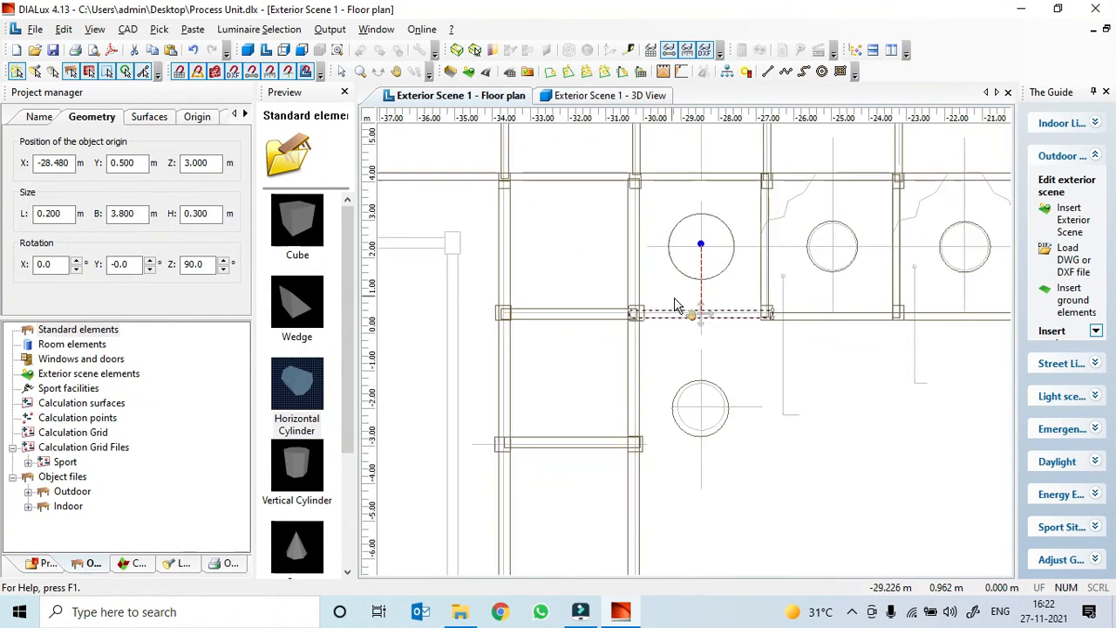
- Copy the second bay tank and paste it onto the small circle in the third southern bay at X -17.9, Y 2.3 m
drag(536, 351, 513, 354)
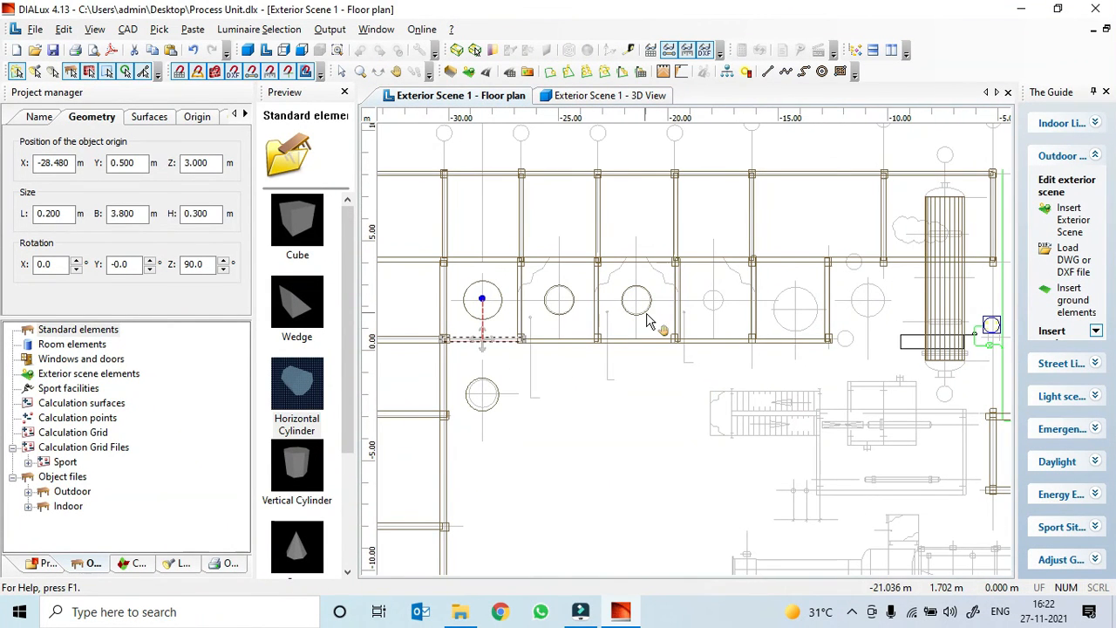
right_click(647, 320)
click(678, 273)
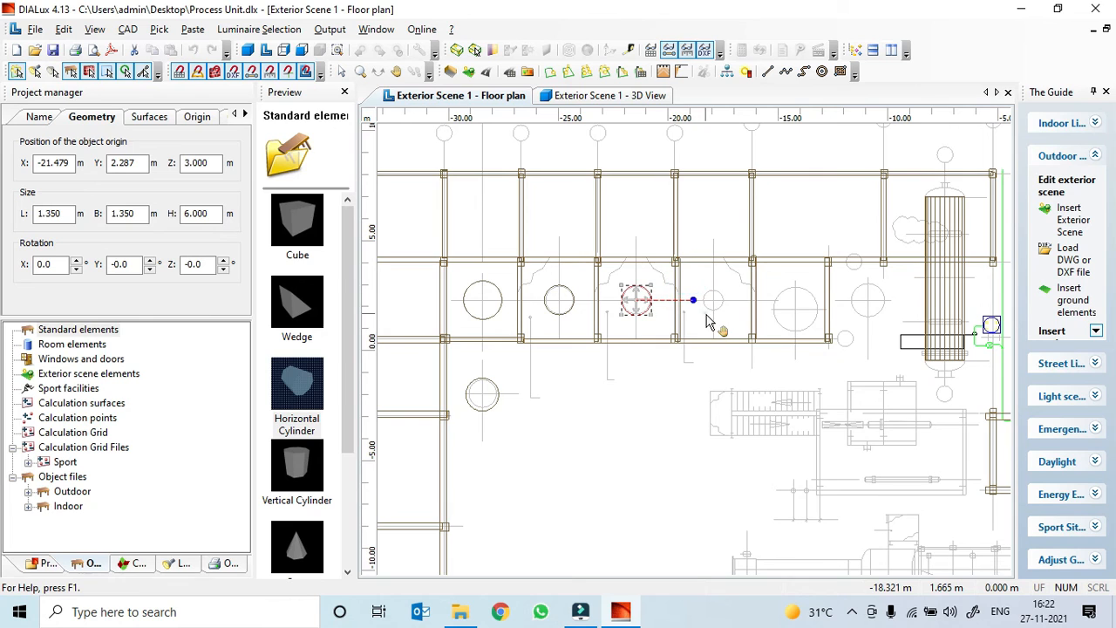
key(ctrl+v)
scroll(709, 300, up, 1)
drag(645, 258, 737, 303)
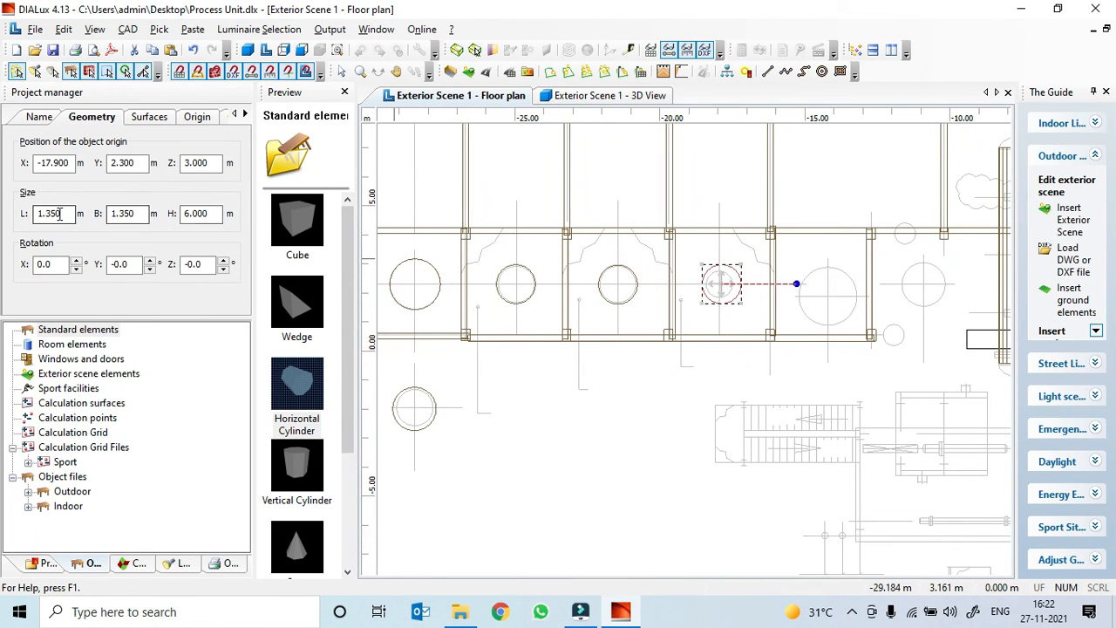
- Try a length and width of 0.8 m, then 1 m, for the tank in the third southern bay
drag(59, 213, 18, 219)
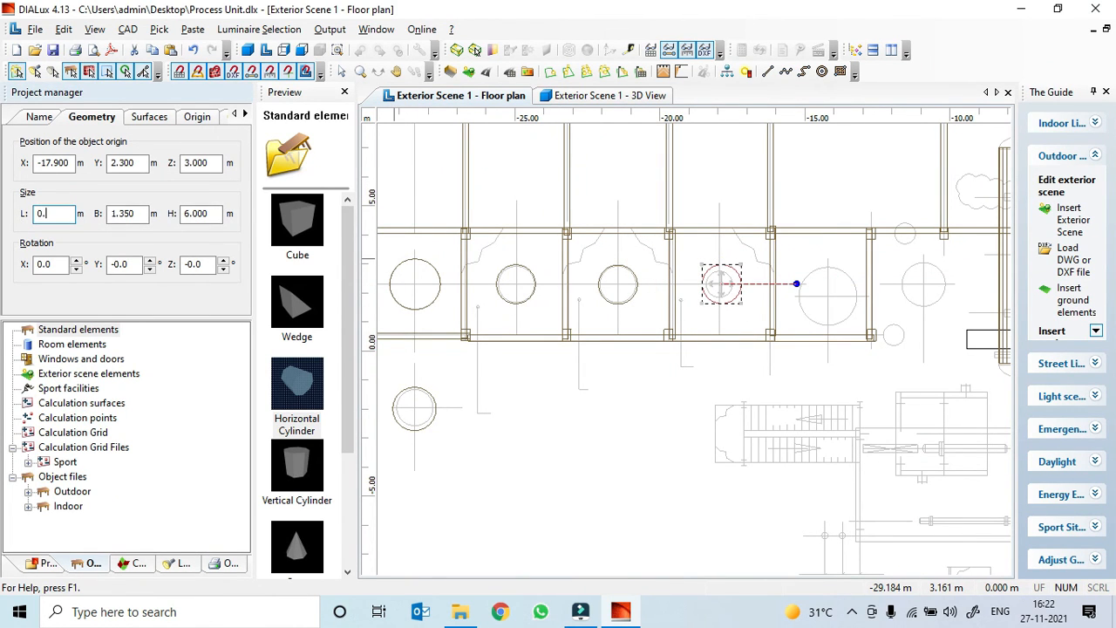
key(Tab)
text(0)
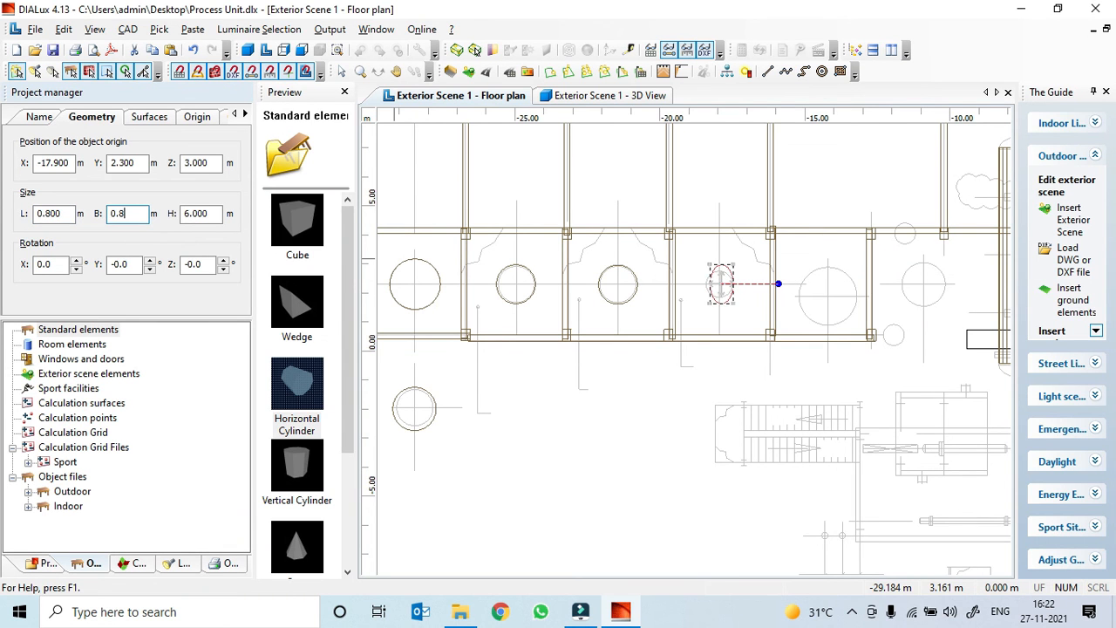
scroll(732, 287, up, 5)
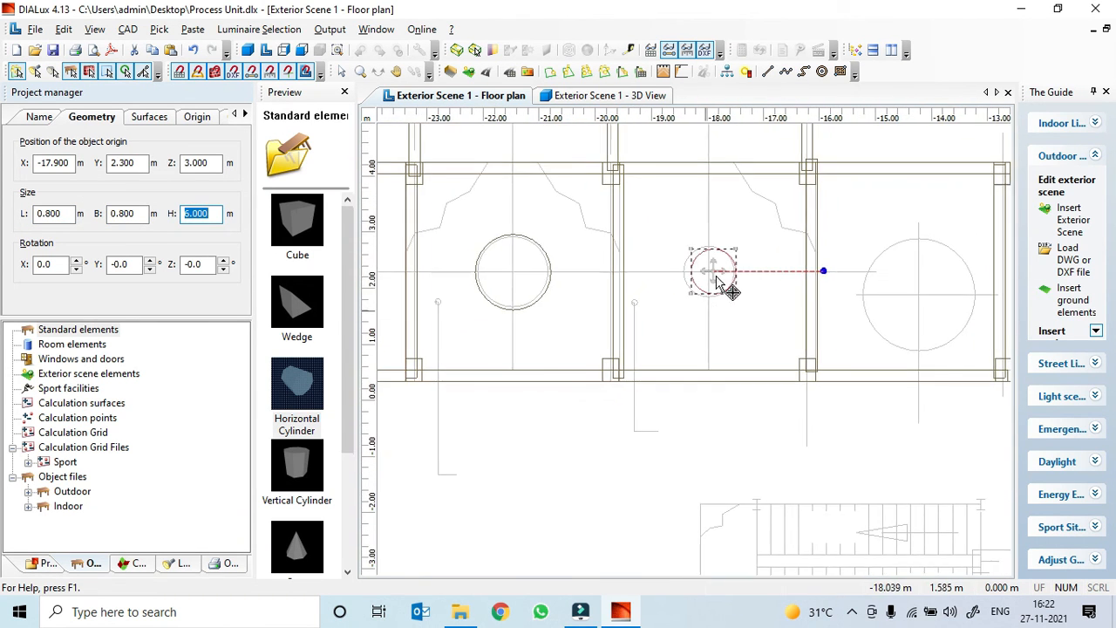
drag(75, 215, 12, 218)
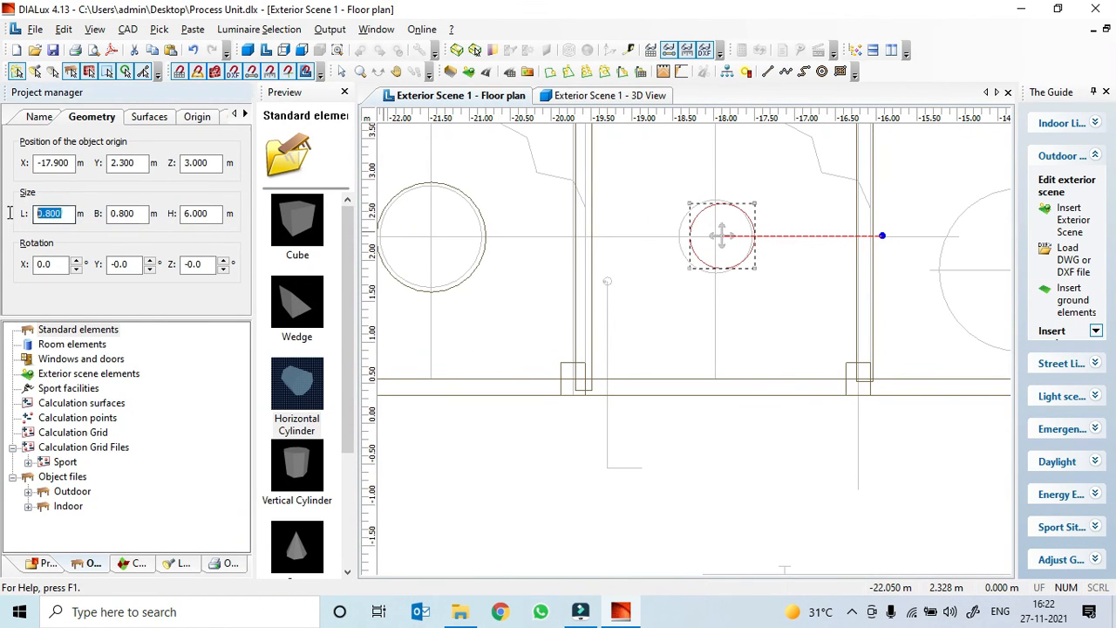
text(1)
key(Tab)
text(1)
key(Tab)
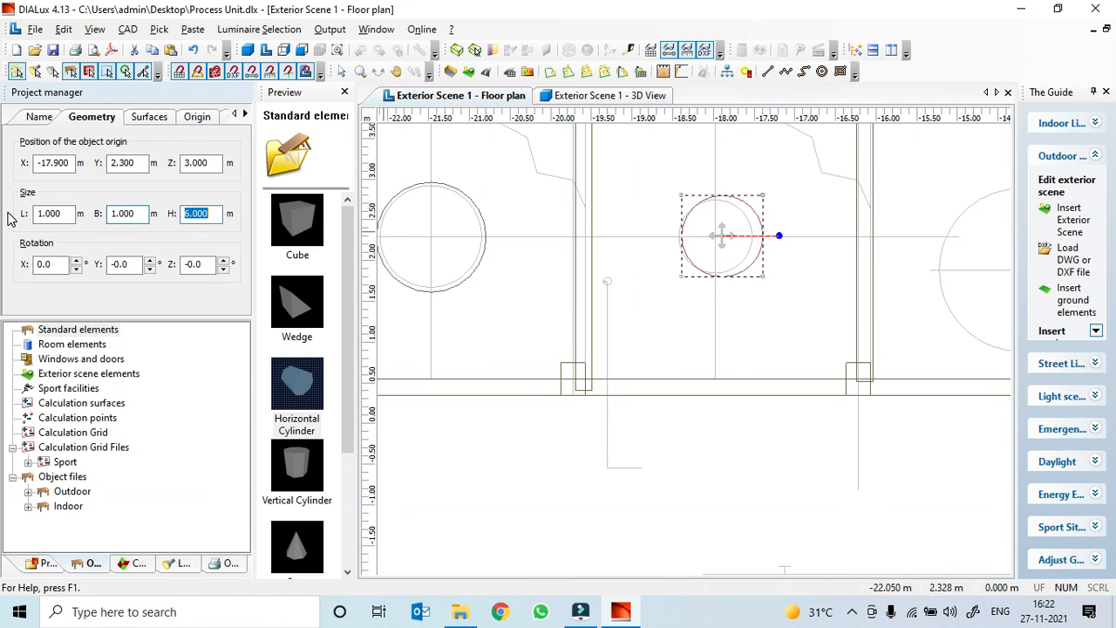
- Centre the third bay tank on its DWG circle at about X -17.98, Y 2.3 m
drag(715, 235, 723, 237)
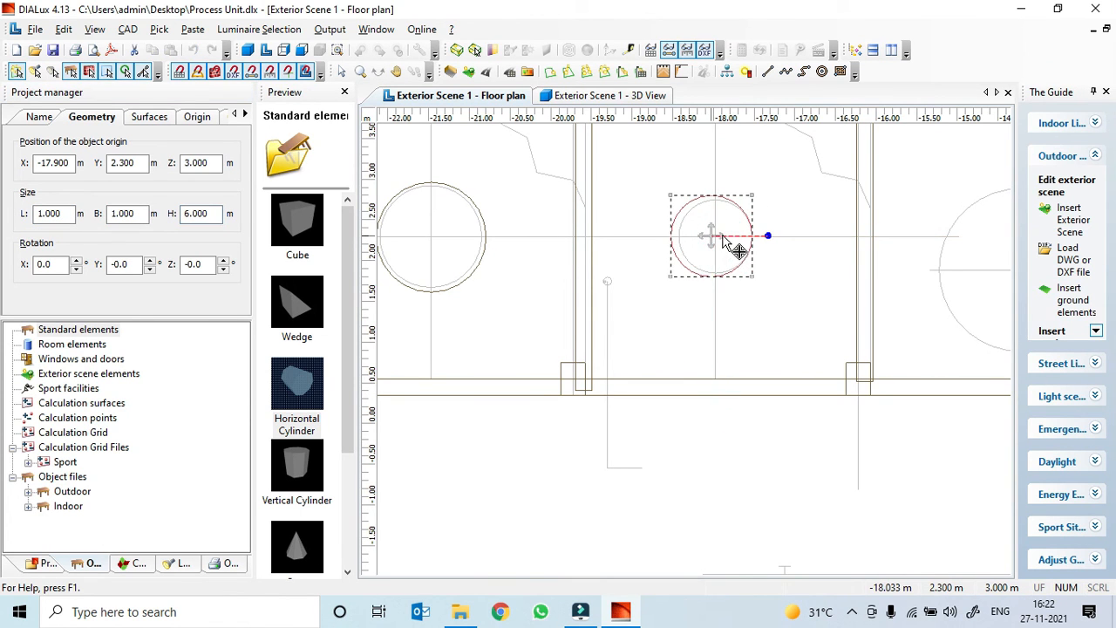
scroll(715, 244, up, 4)
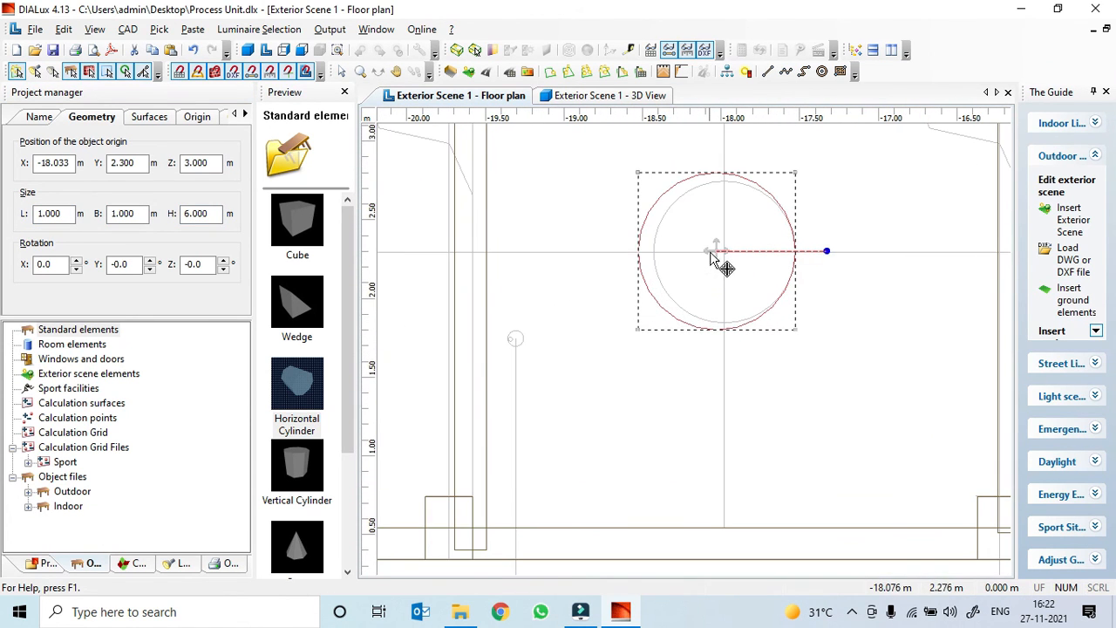
scroll(715, 251, up, 4)
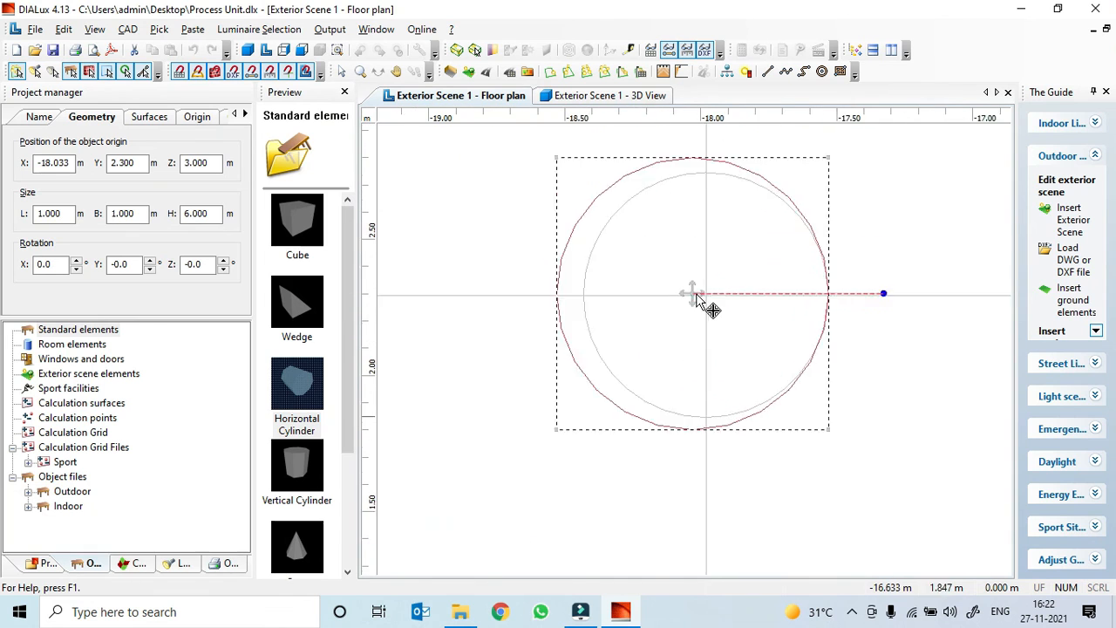
drag(697, 278, 714, 277)
scroll(700, 319, down, 5)
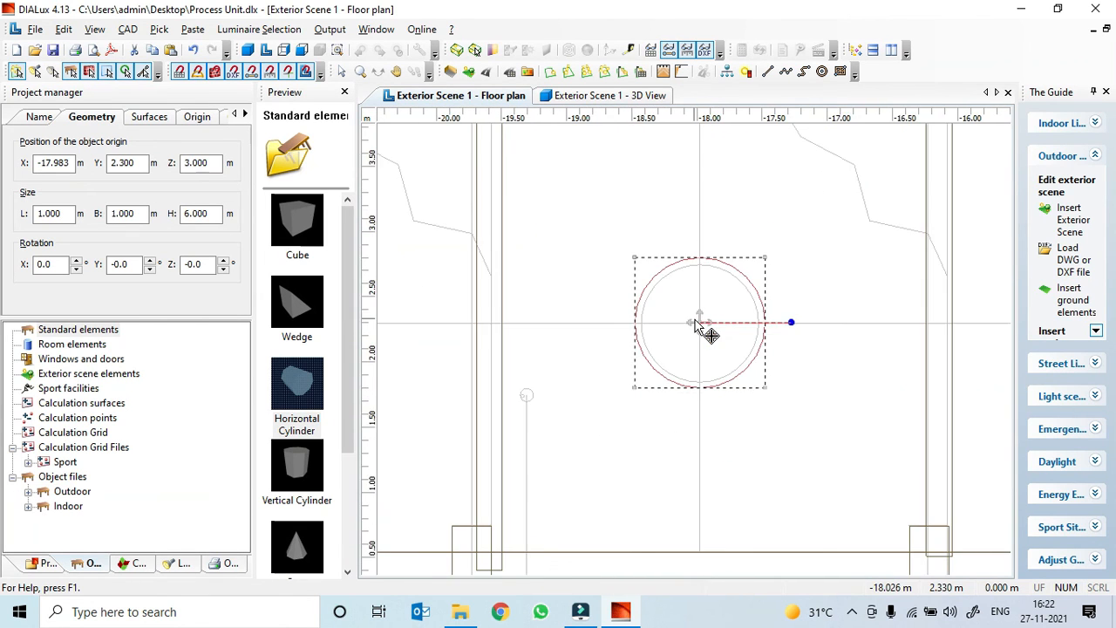
- Set the third bay tank's length and width to 0.9 m
double_click(58, 216)
text(0.9)
key(Tab)
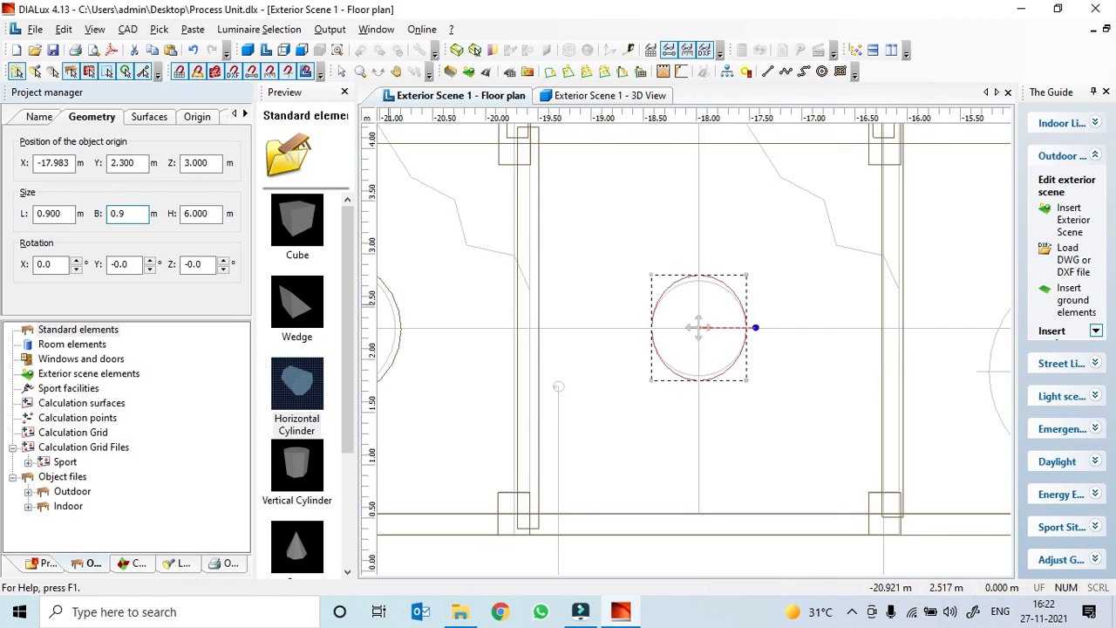
key(Tab)
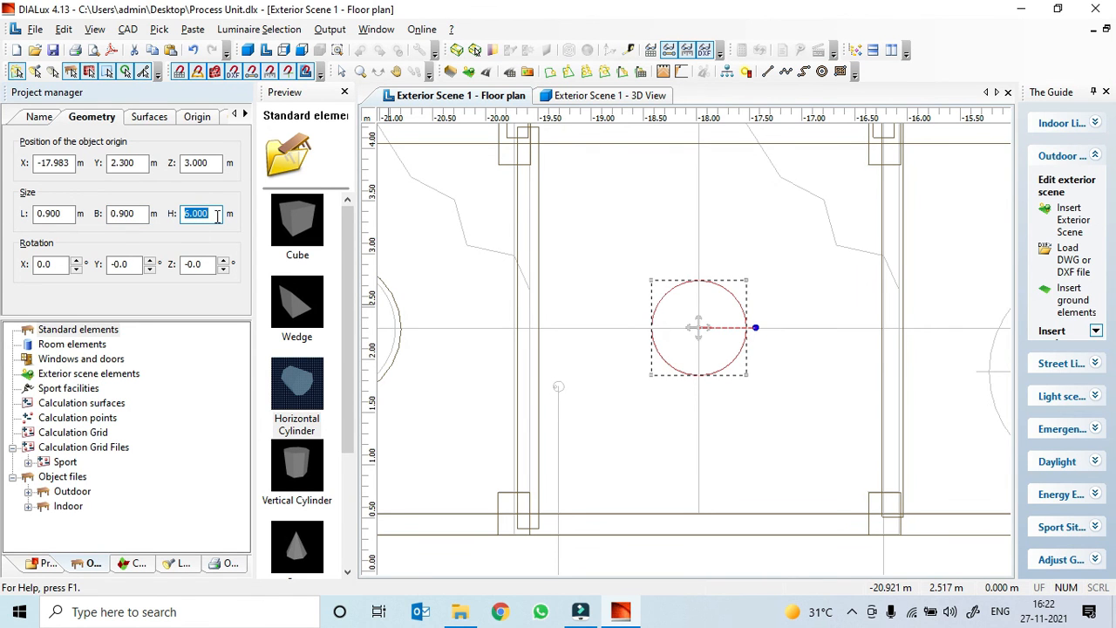
- Copy the 1.75 m wide tank at X -28.475 m and place the copy near the large circle in the fourth southern bay, about X -13.8, Y 1.7 m
scroll(578, 379, down, 5)
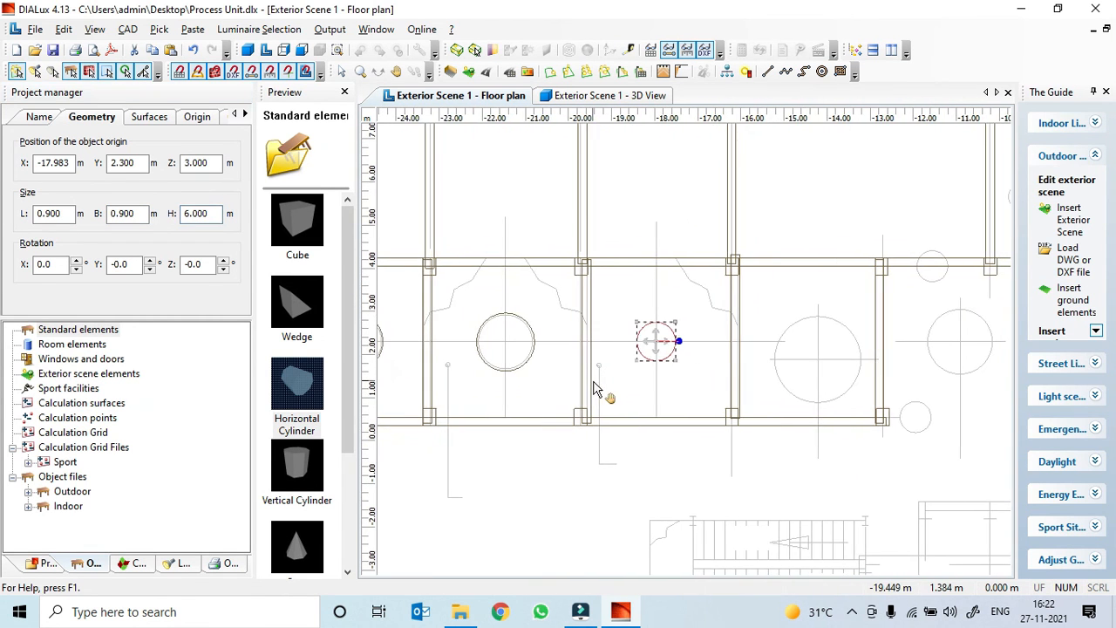
scroll(596, 389, down, 3)
middle_drag(706, 380, 680, 334)
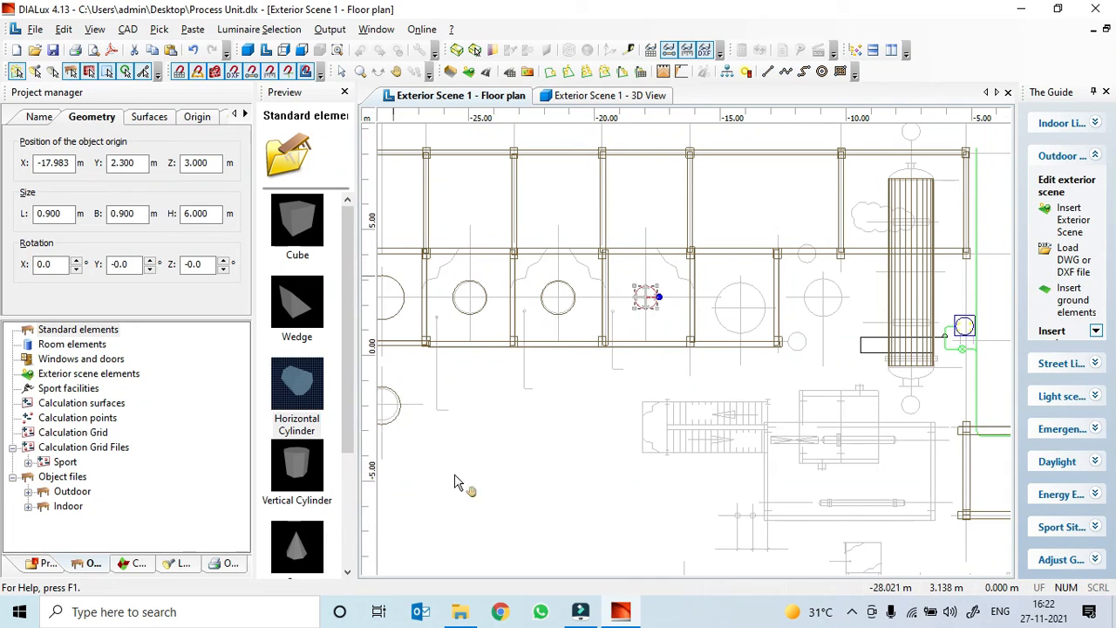
middle_drag(674, 427, 735, 433)
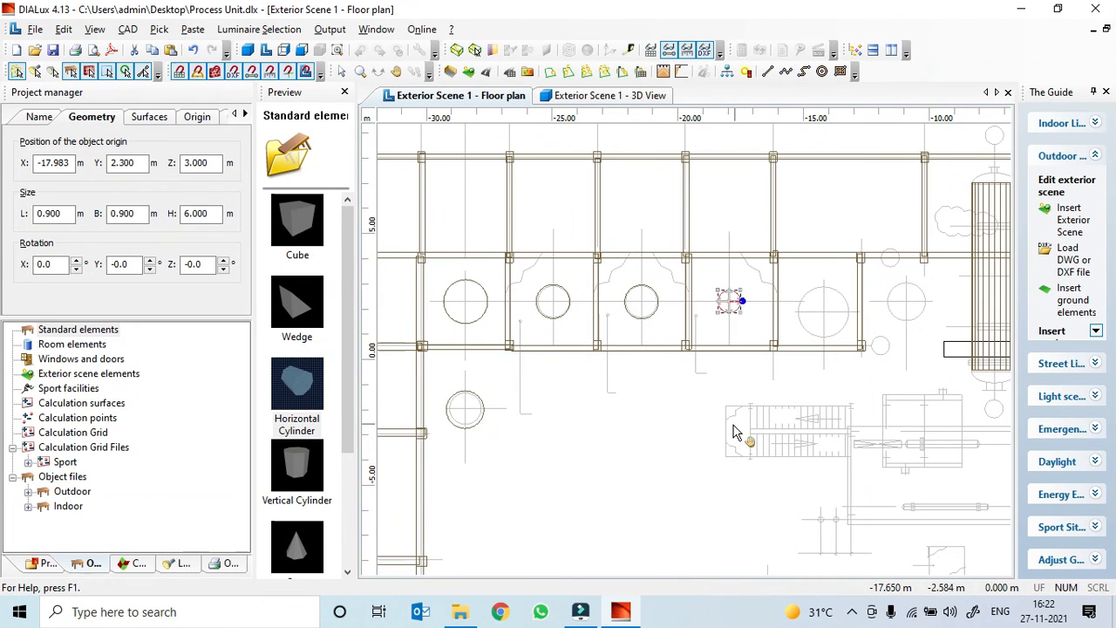
right_click(481, 319)
click(520, 275)
middle_drag(796, 314, 721, 328)
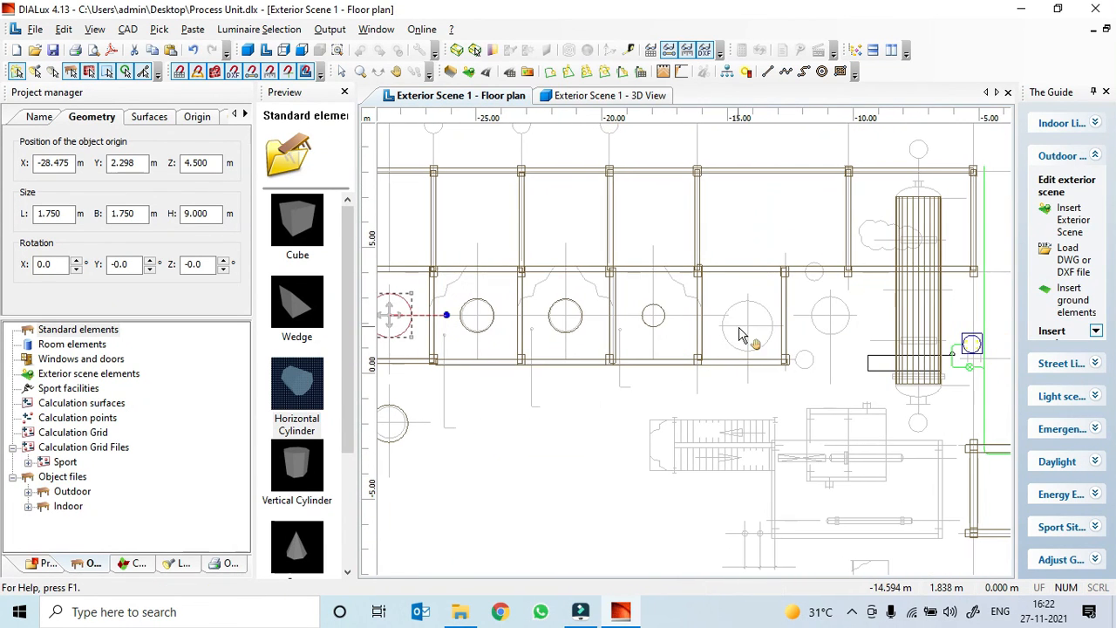
key(ctrl+v)
drag(413, 294, 757, 330)
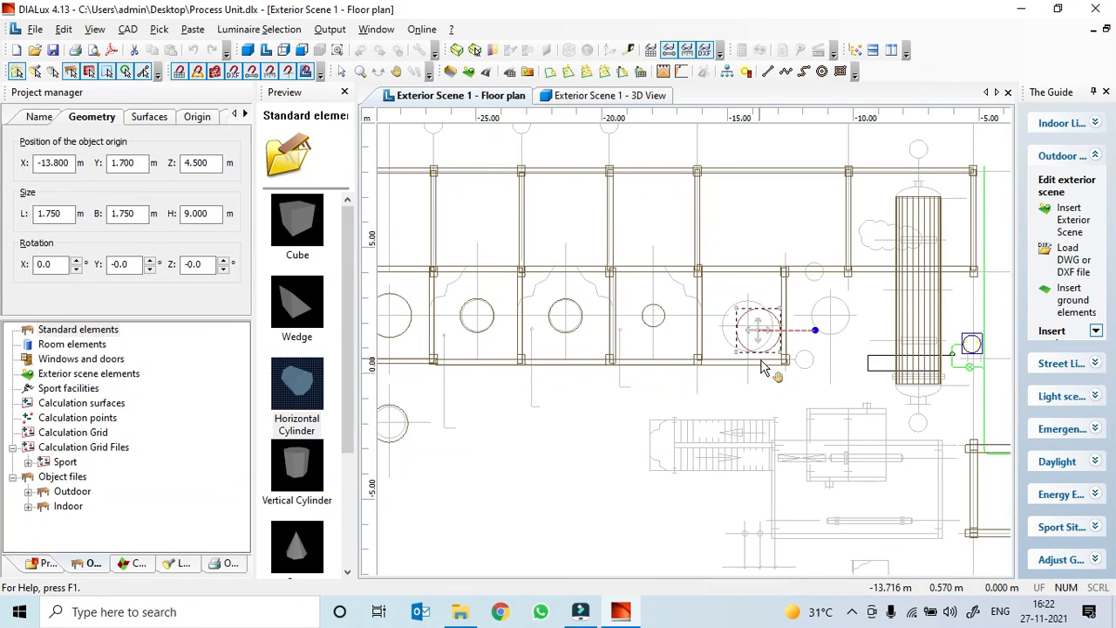
- Set the fourth bay tank's length and width to 2 m
double_click(54, 218)
text(2)
key(Tab)
text(2)
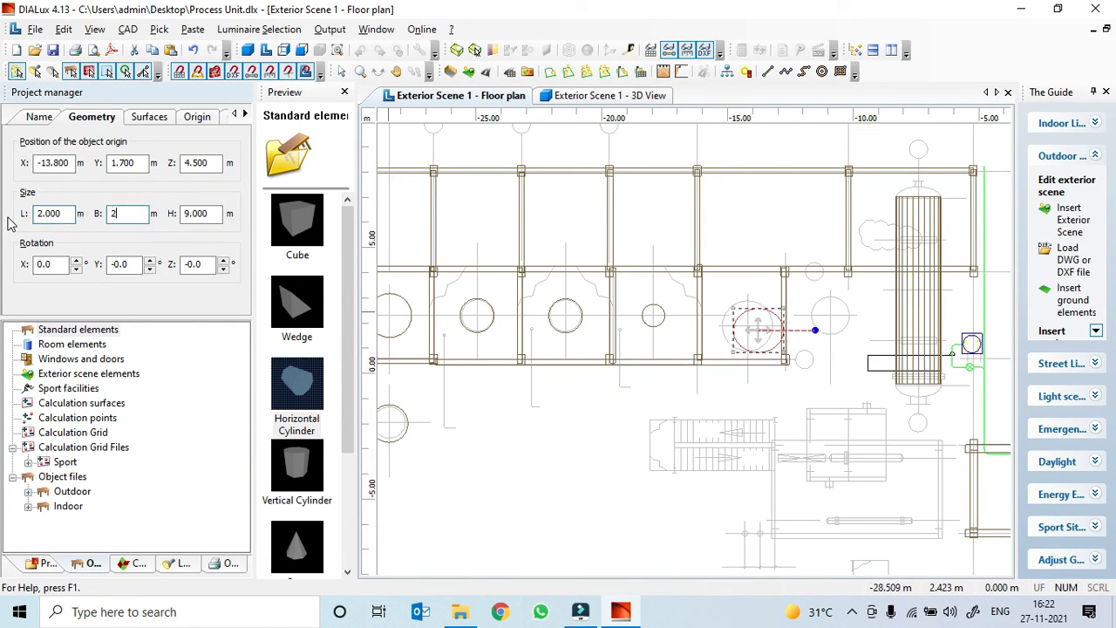
- Align the fourth bay tank with its DWG circle at about X -14.22, Y 1.88 m
scroll(742, 343, up, 5)
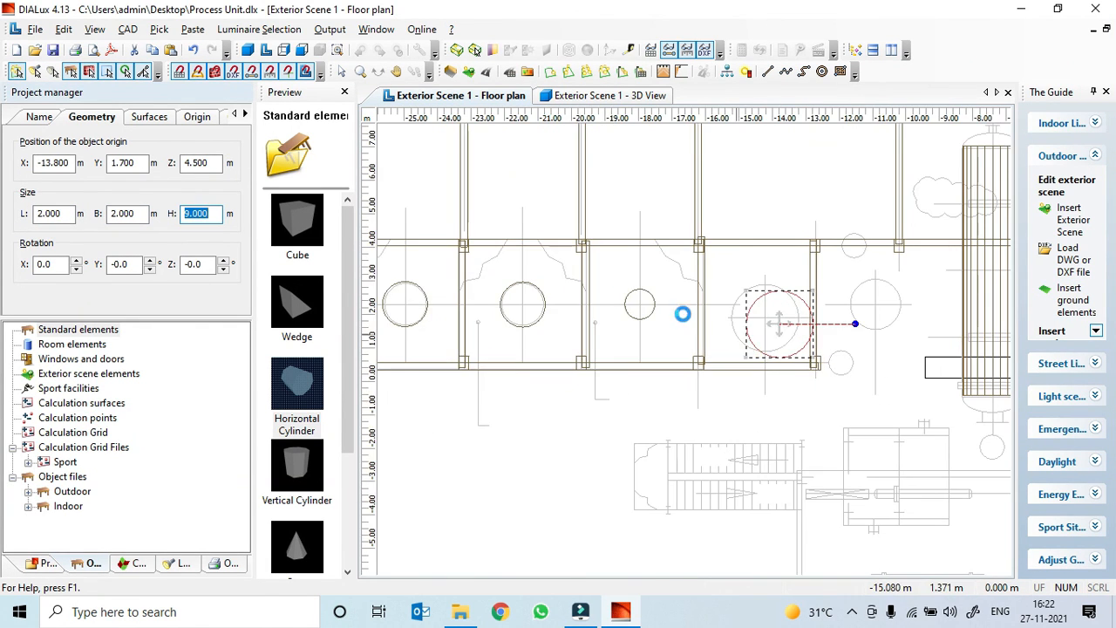
drag(643, 288, 605, 267)
scroll(605, 270, up, 3)
scroll(538, 302, up, 2)
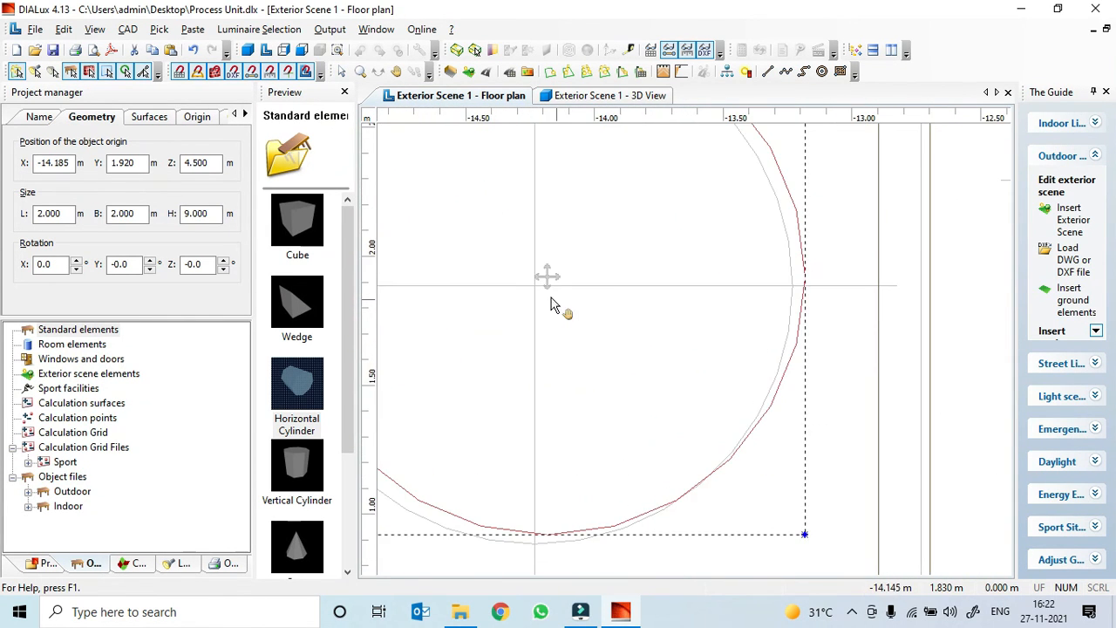
middle_drag(553, 302, 648, 378)
drag(646, 359, 637, 370)
- Copy the first bay tank at X -25 m and place the copy on the circle east of the southern bays, about X -10.9, Y 2.2 m
scroll(637, 370, down, 1)
scroll(641, 374, down, 6)
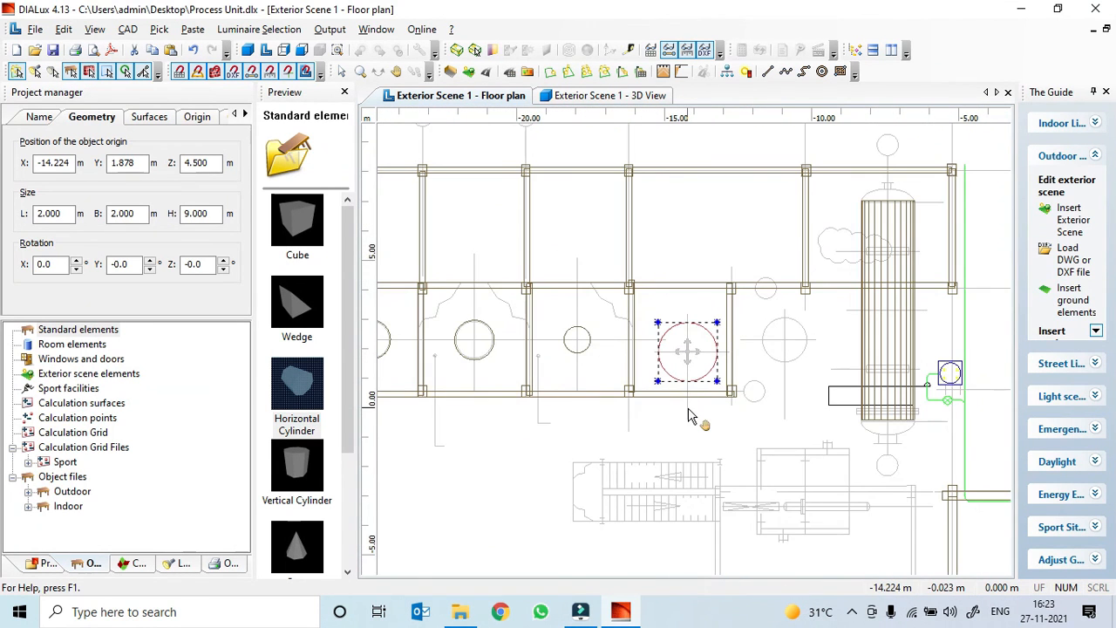
scroll(689, 416, down, 3)
scroll(558, 442, down, 1)
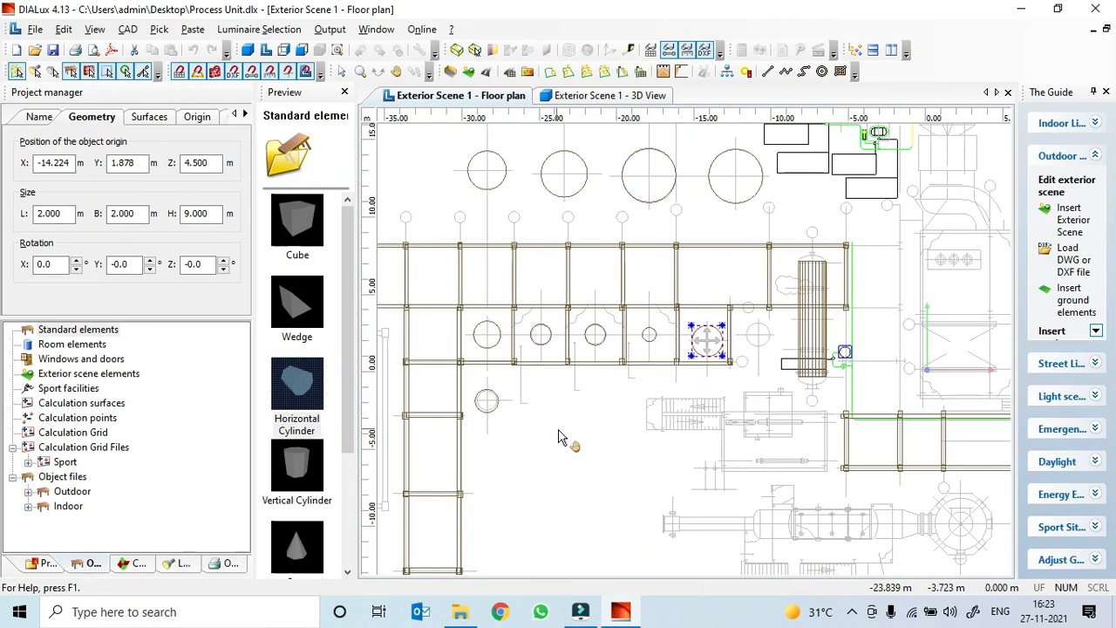
right_click(541, 347)
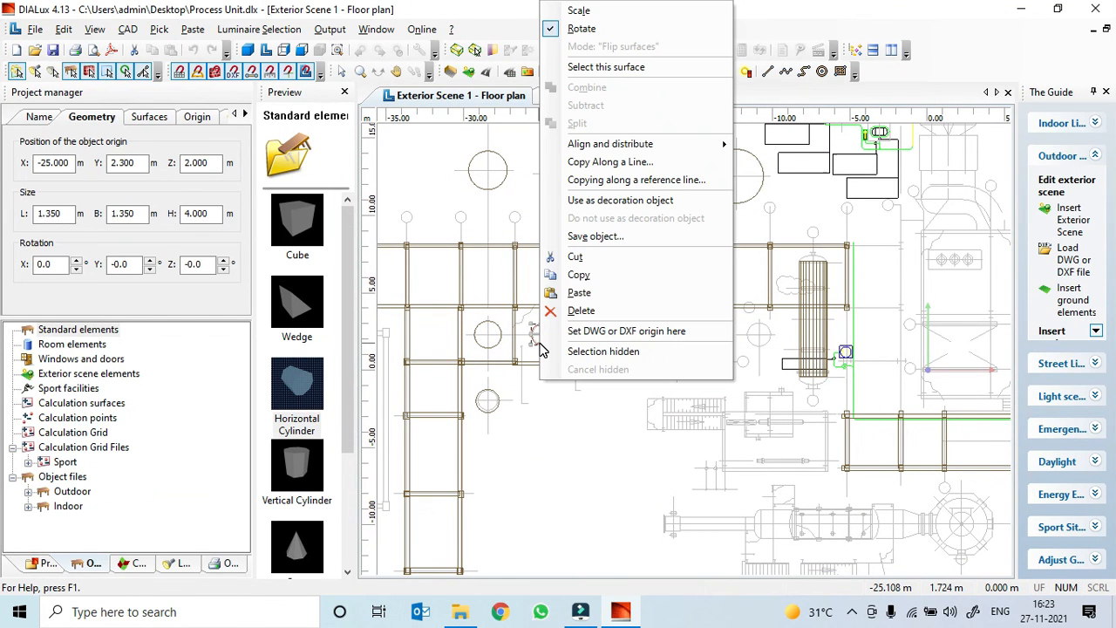
click(598, 270)
middle_drag(722, 436, 609, 518)
key(ctrl+v)
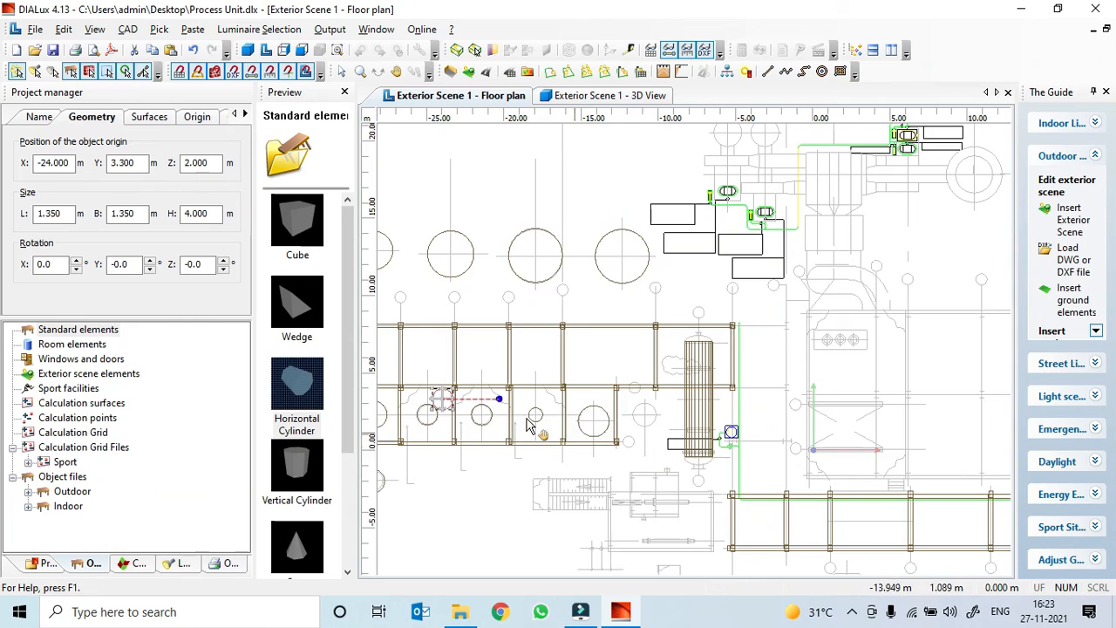
scroll(662, 428, up, 2)
drag(650, 414, 757, 418)
- Set the length and width of the tank east of the southern bays to 1.5 m
scroll(758, 420, up, 3)
middle_drag(716, 381, 661, 330)
scroll(737, 436, up, 2)
middle_drag(738, 436, 665, 308)
scroll(705, 345, up, 2)
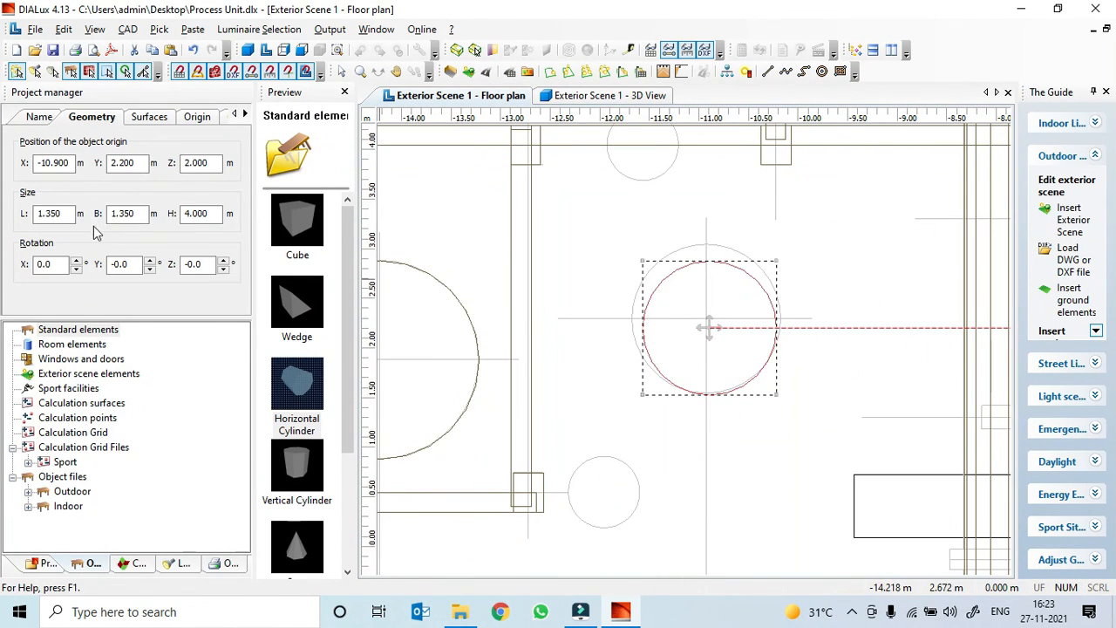
double_click(53, 214)
text(1.5)
key(Tab)
text(1.5)
key(Tab)
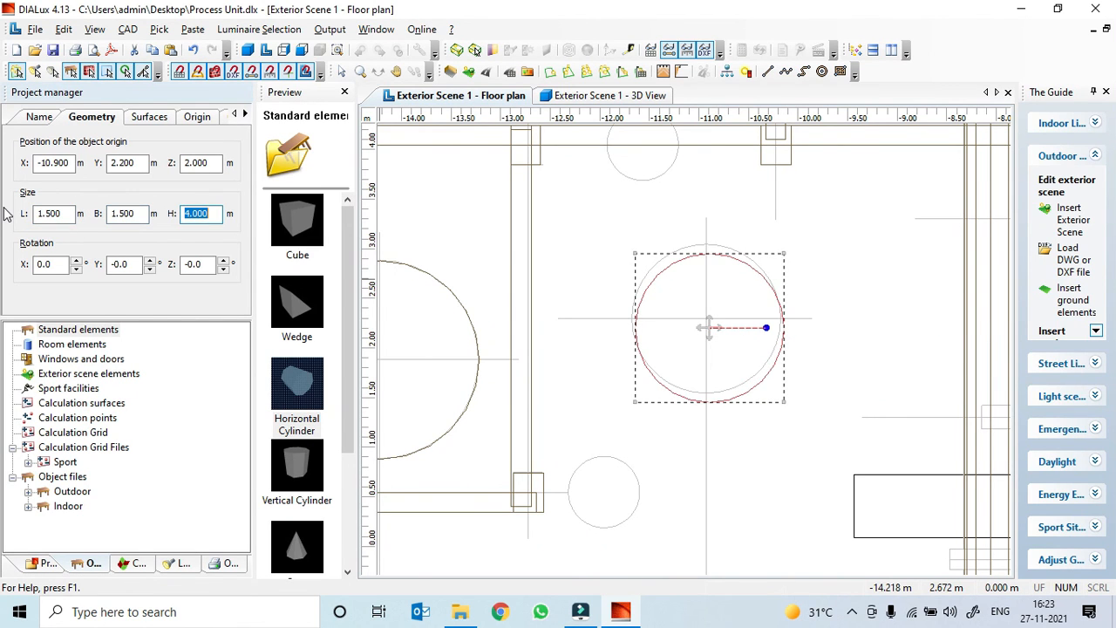
- Centre the 1.5 m tank on its circle at about X -10.94, Y 2.28 m and check the tanks in the 3D view
scroll(767, 300, up, 2)
drag(720, 316, 709, 305)
scroll(710, 305, down, 1)
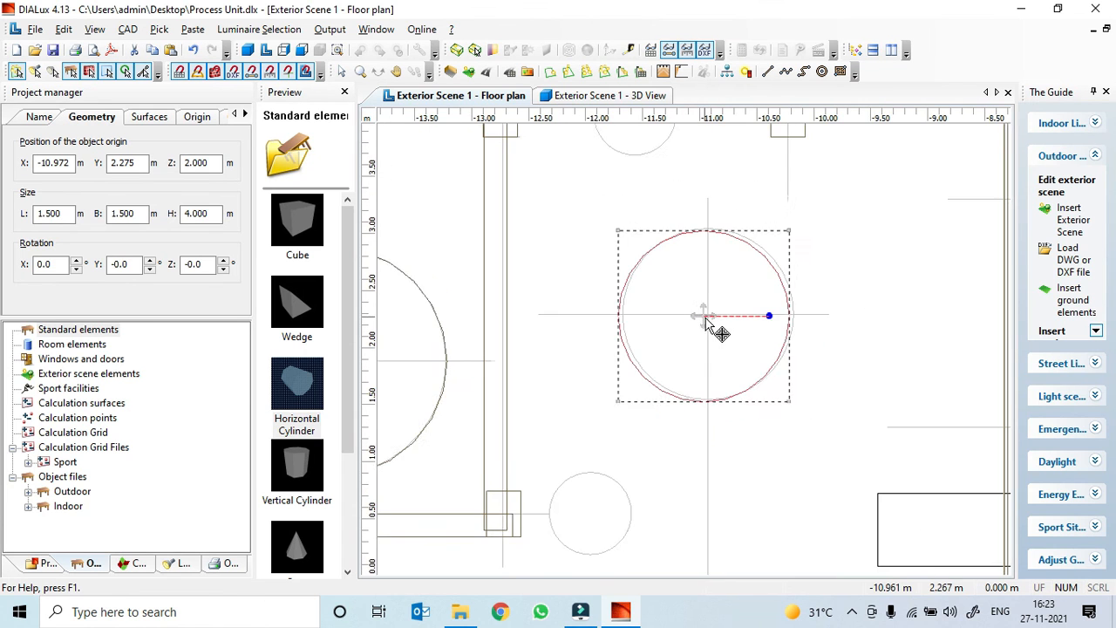
scroll(713, 301, up, 3)
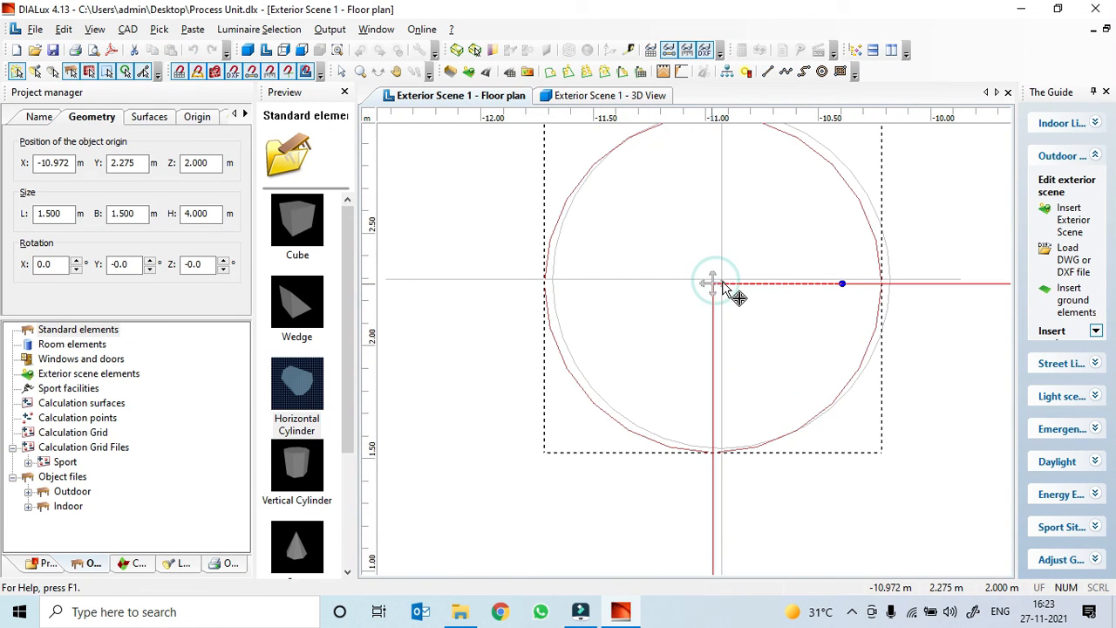
scroll(724, 285, up, 2)
drag(723, 236, 738, 233)
scroll(737, 234, down, 10)
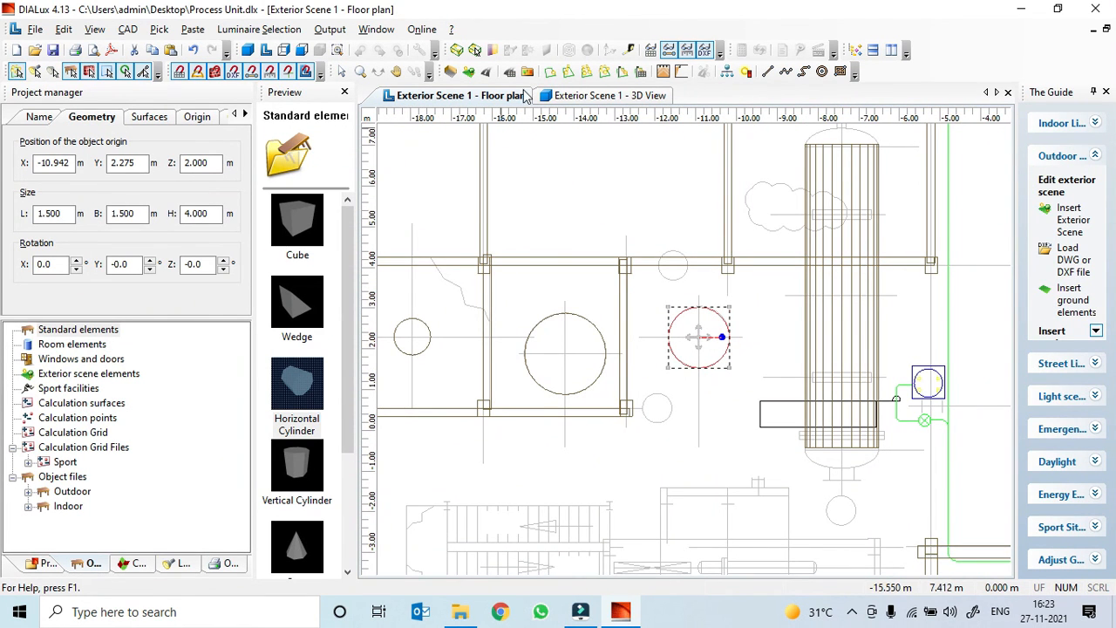
click(586, 95)
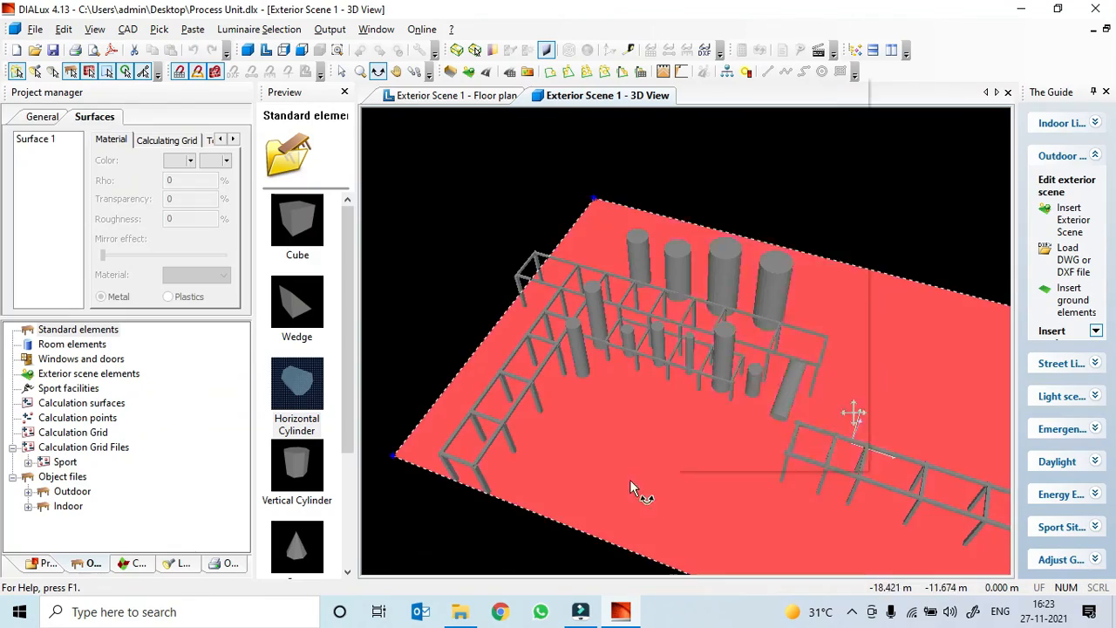